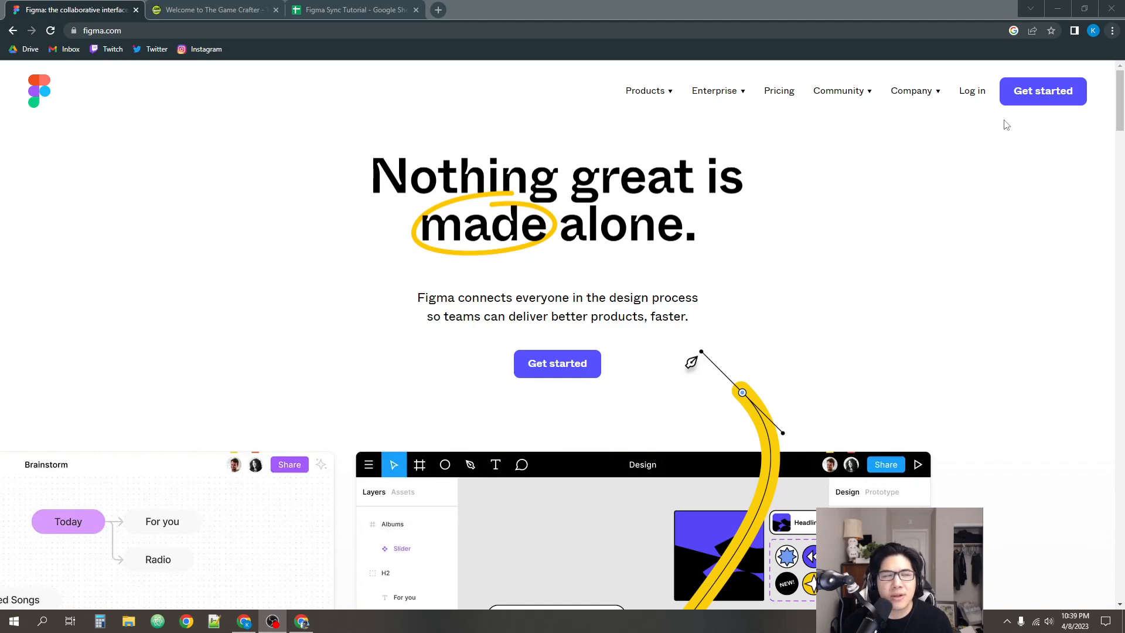
- Sign up for Figma by continuing with the existing Google account
click(1022, 101)
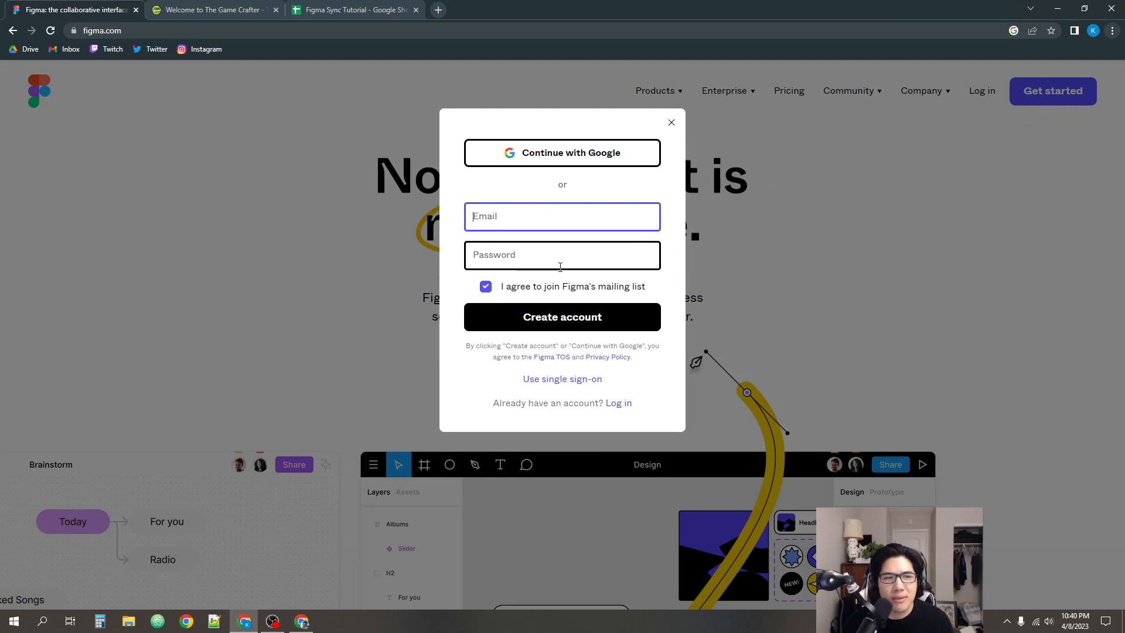
click(609, 154)
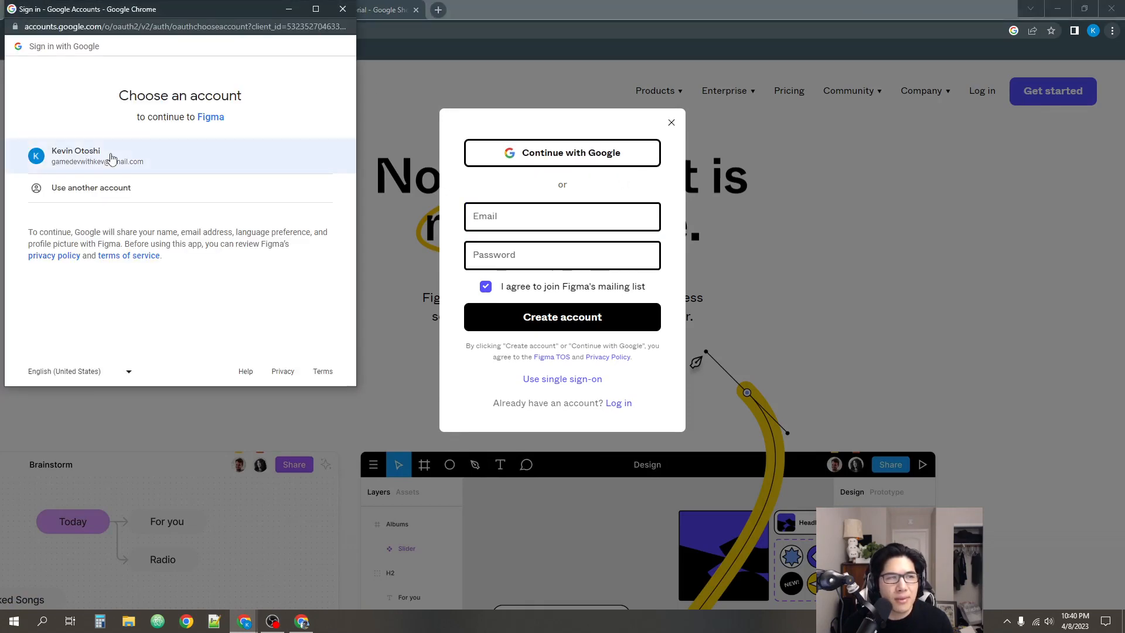
click(111, 158)
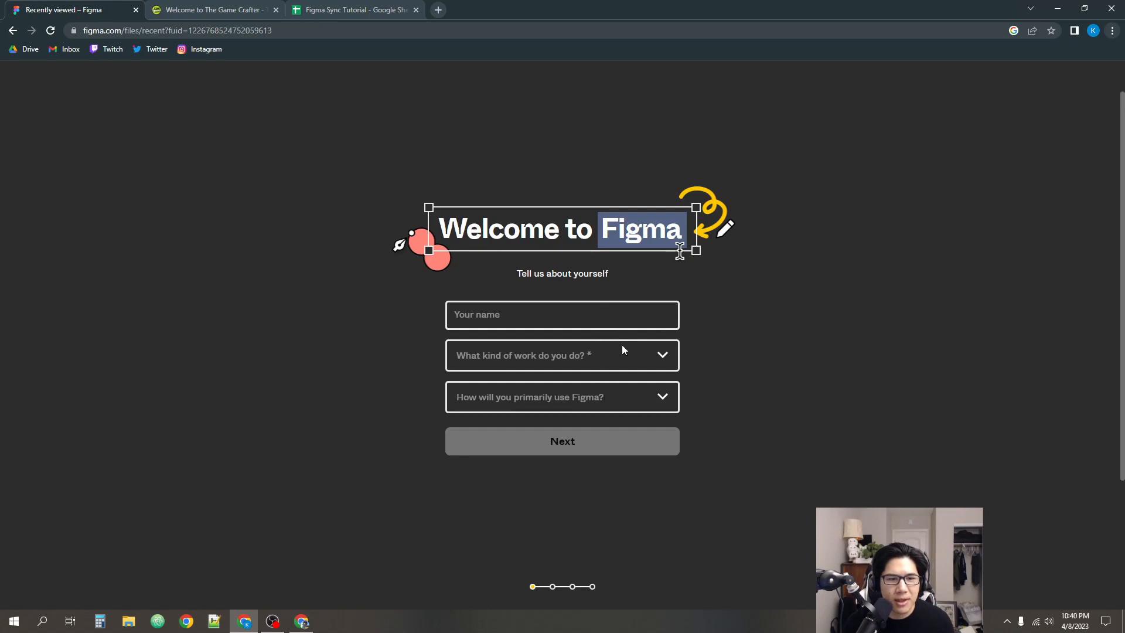
- Complete the profile form with the first name, Design as kind of work and For personal use, and submit it
click(622, 316)
text(Kevin)
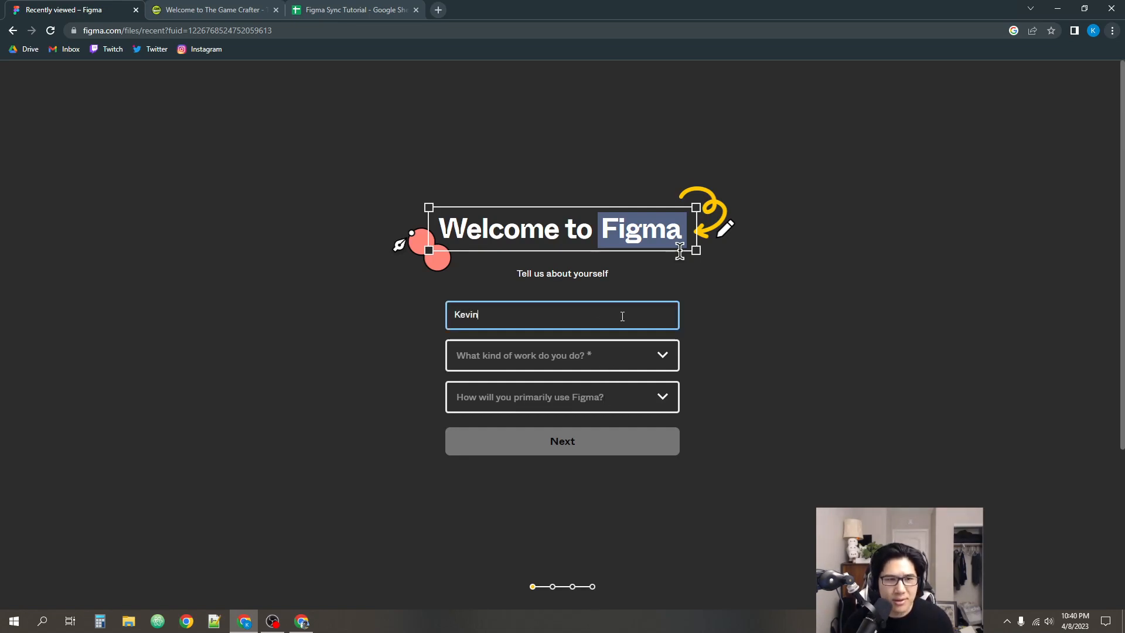
click(630, 357)
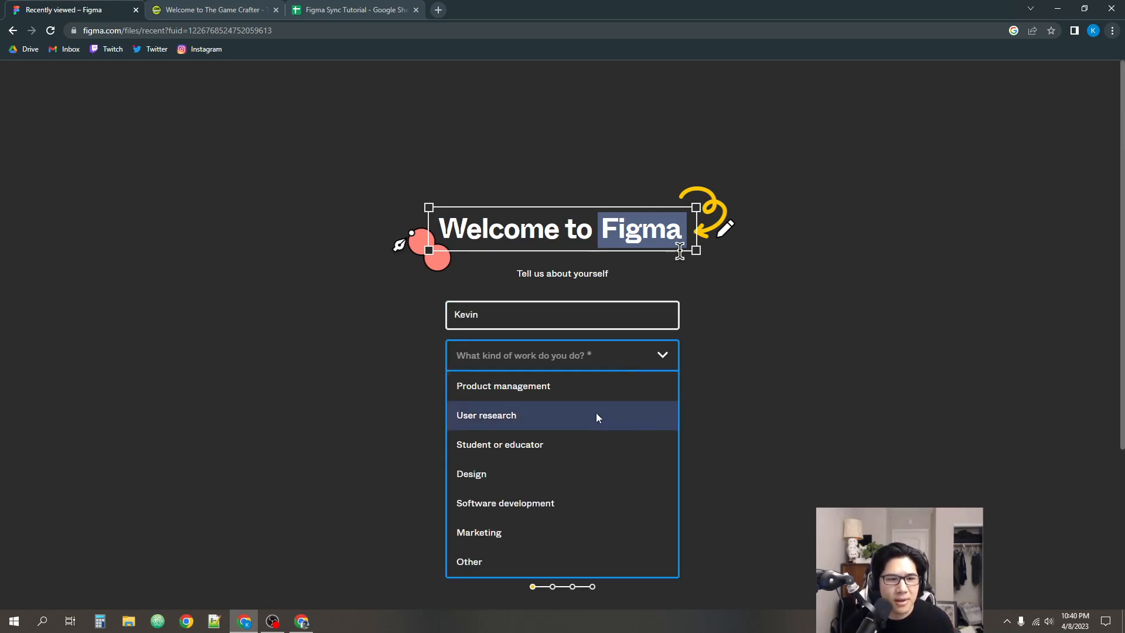
click(572, 465)
click(599, 397)
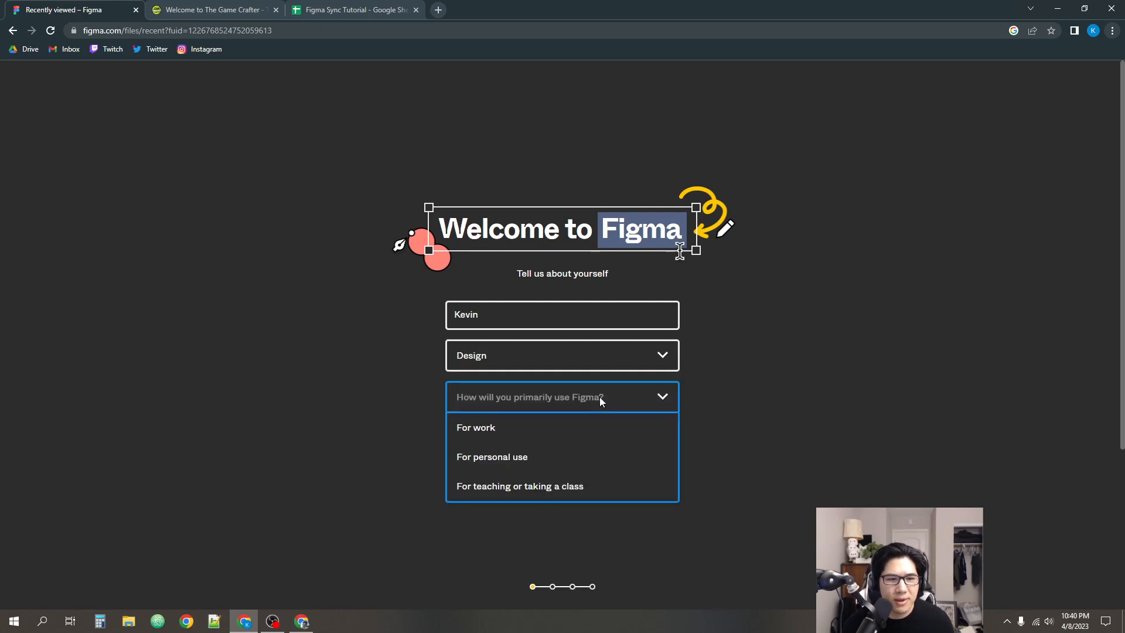
click(575, 465)
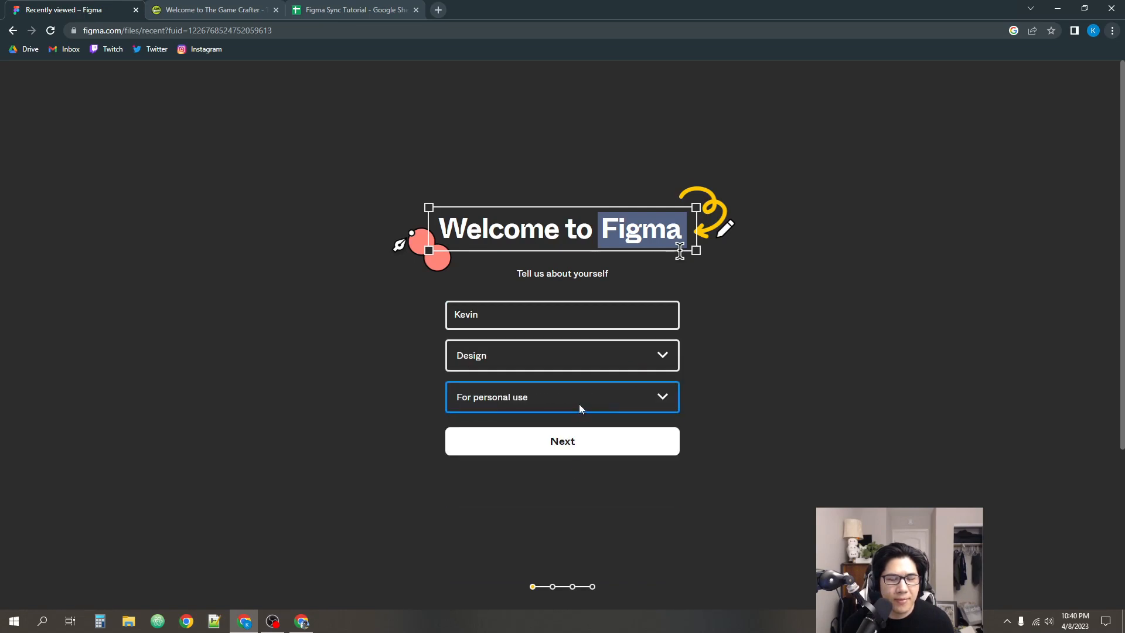
click(579, 404)
click(640, 464)
click(582, 454)
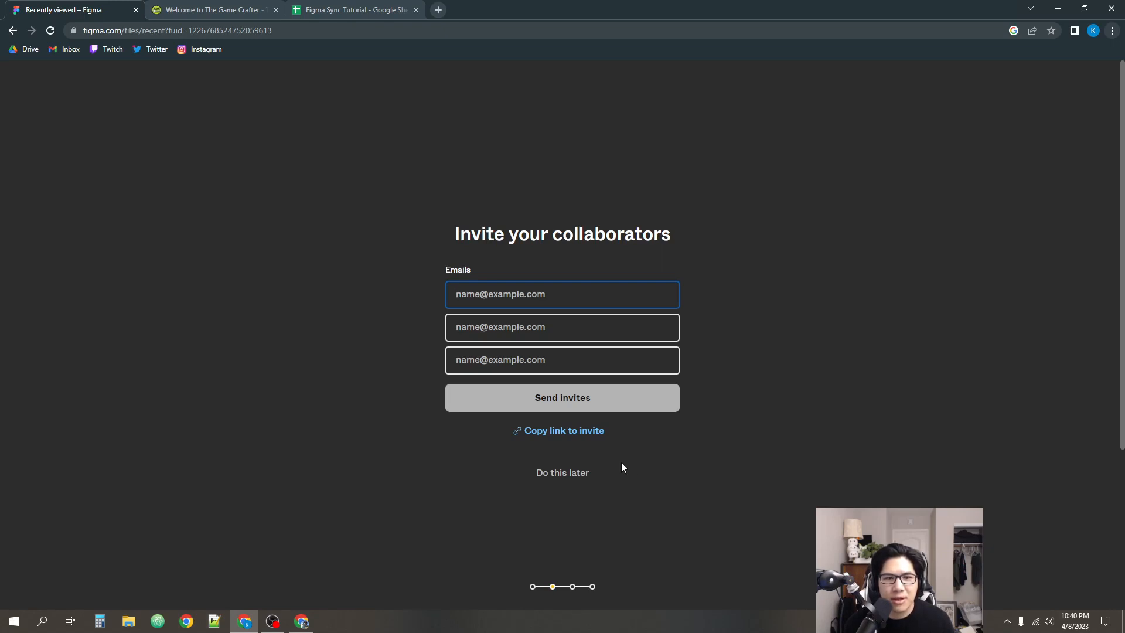
- Finish onboarding with the free Starter plan, skipping the collaborator invites and the guided start
click(576, 475)
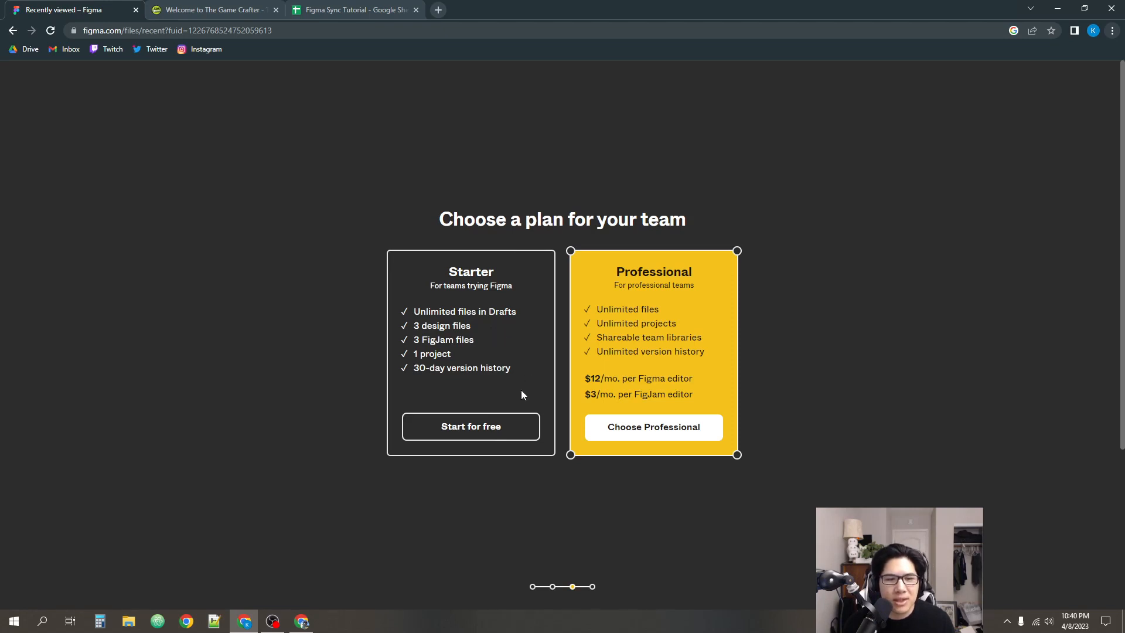
click(504, 429)
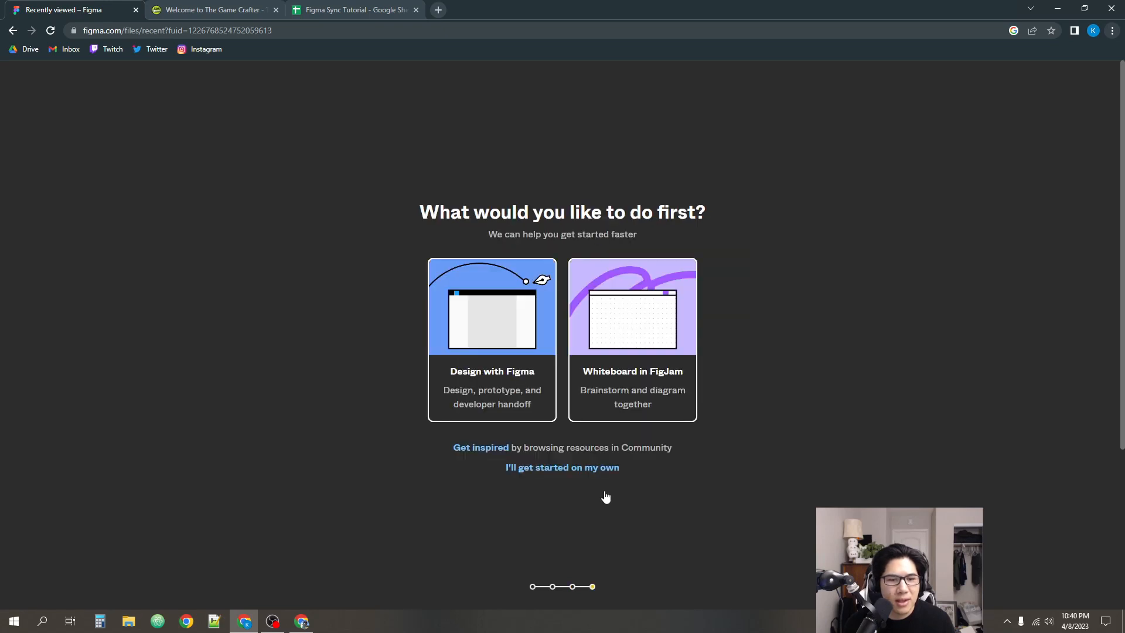
click(571, 469)
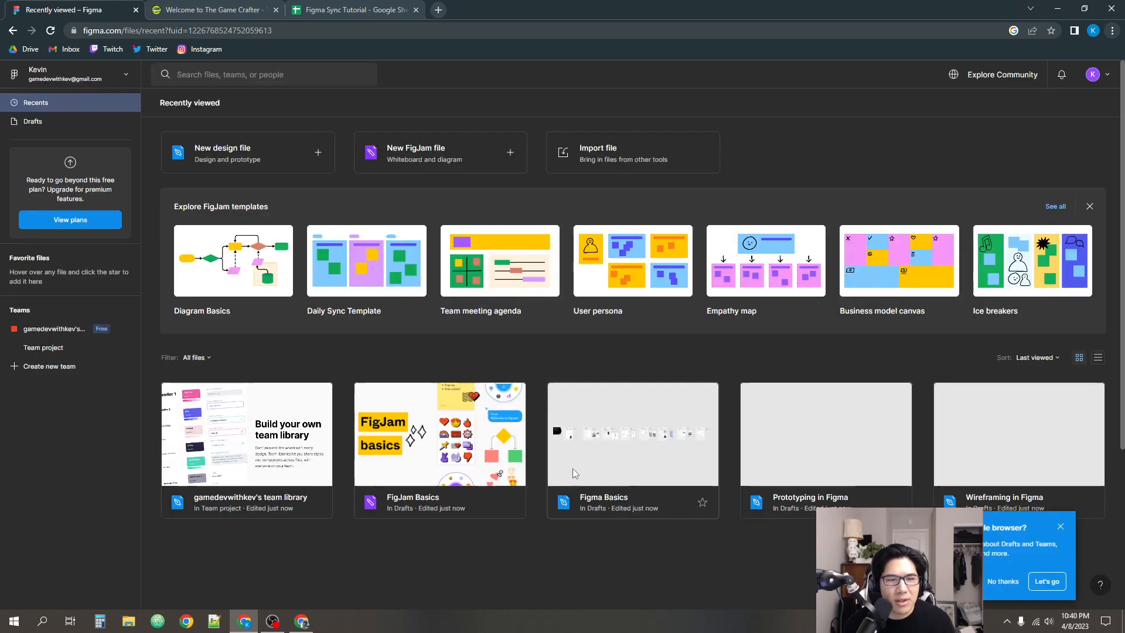
- Create a new team named Figma Tutorial Google Sheet Sync on the Starter plan, without adding collaborators
click(63, 370)
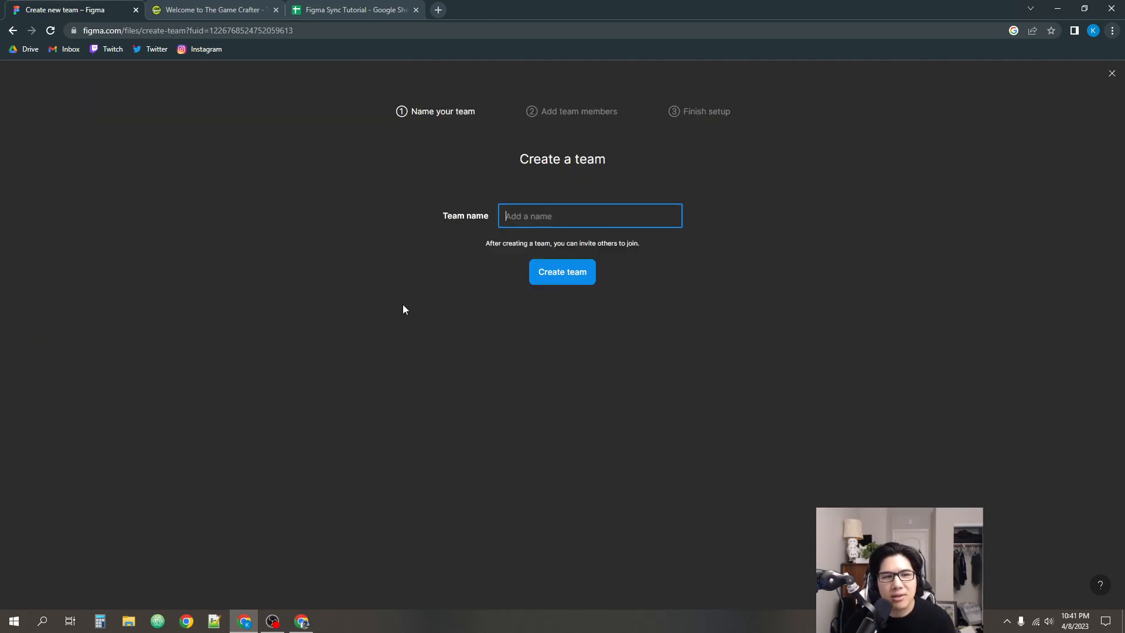
text(Figma )
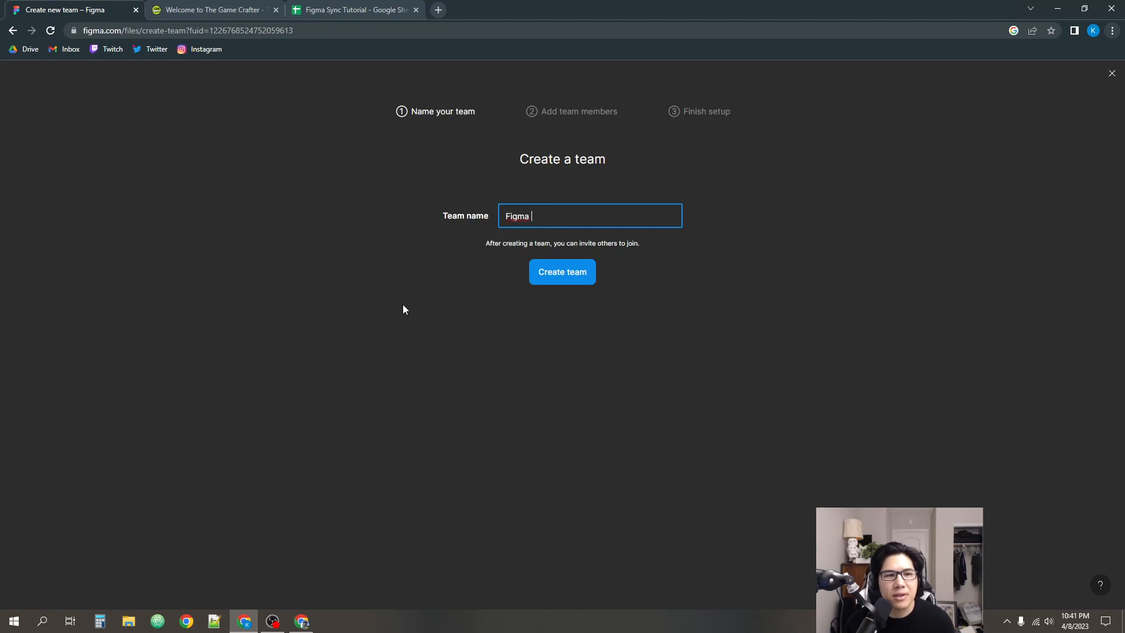
text(Tutorial Goog)
key(BackSpace)
key(BackSpace)
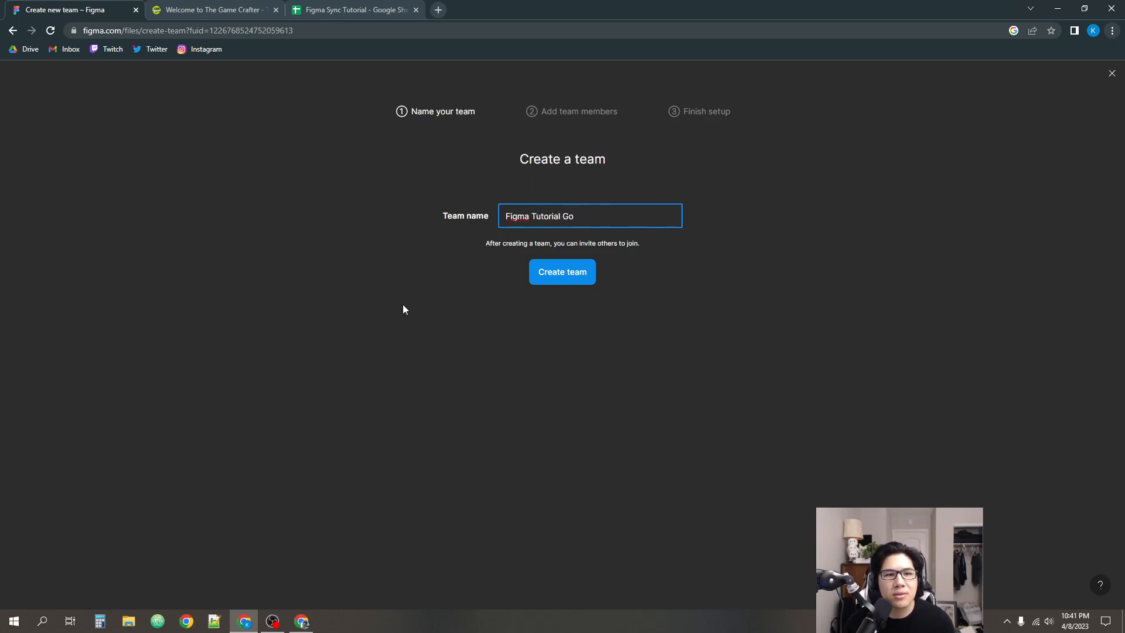
text(ogle Sheet Sync)
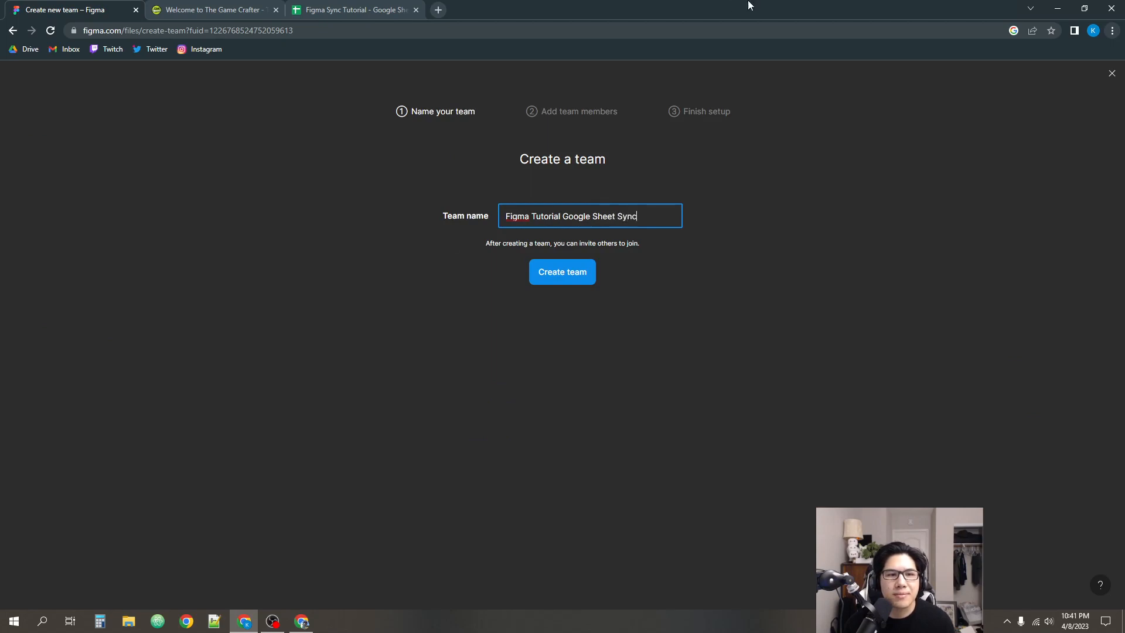
click(566, 283)
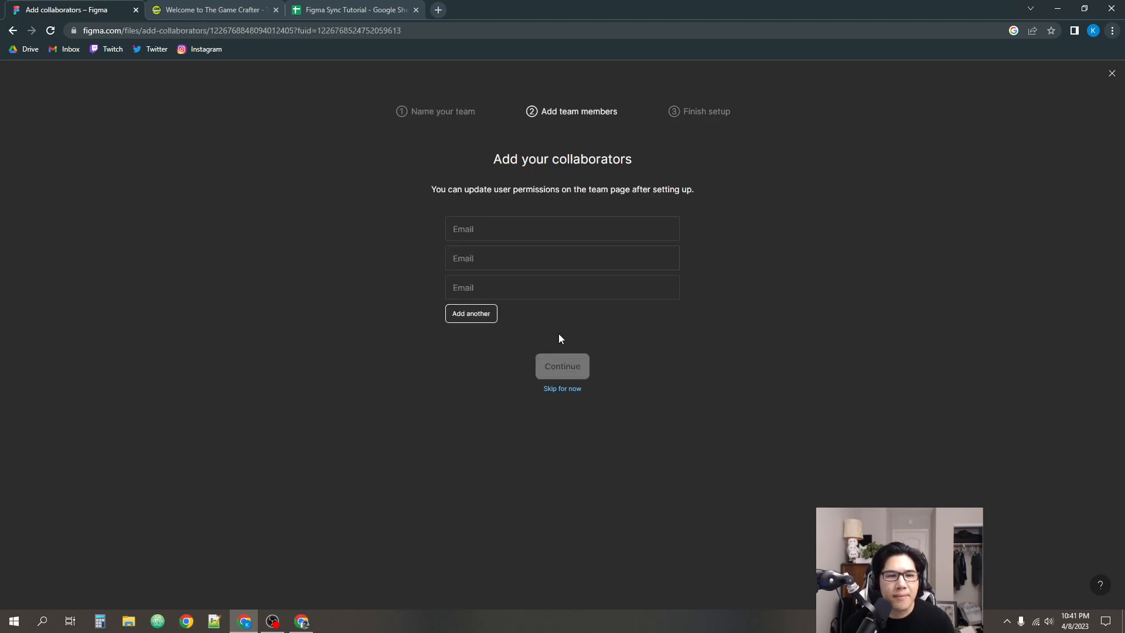
click(569, 390)
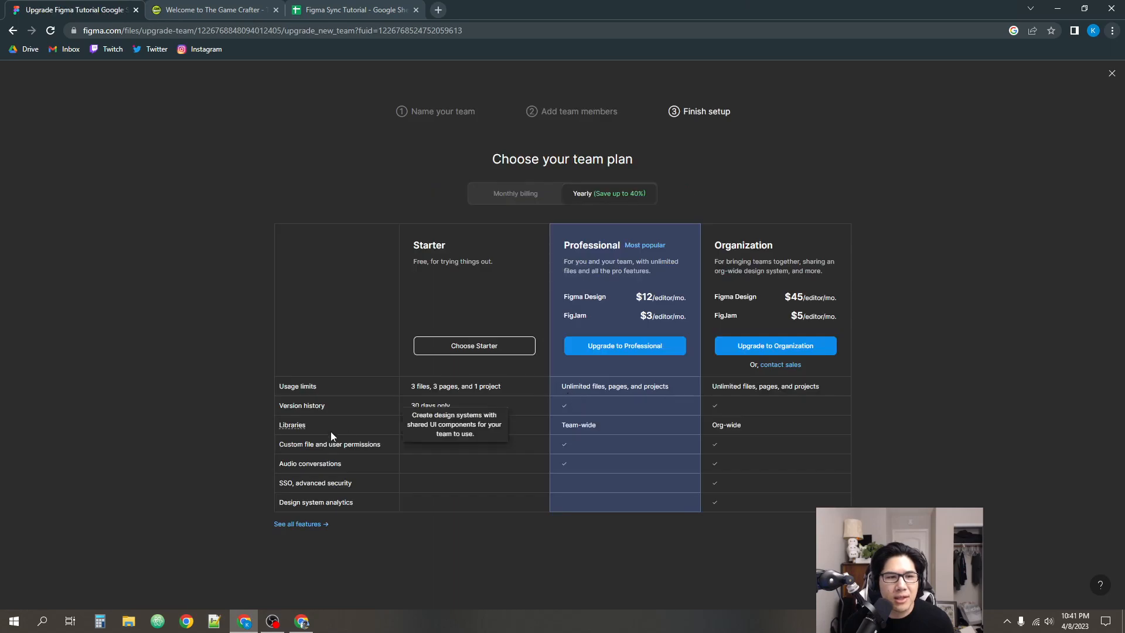
click(455, 346)
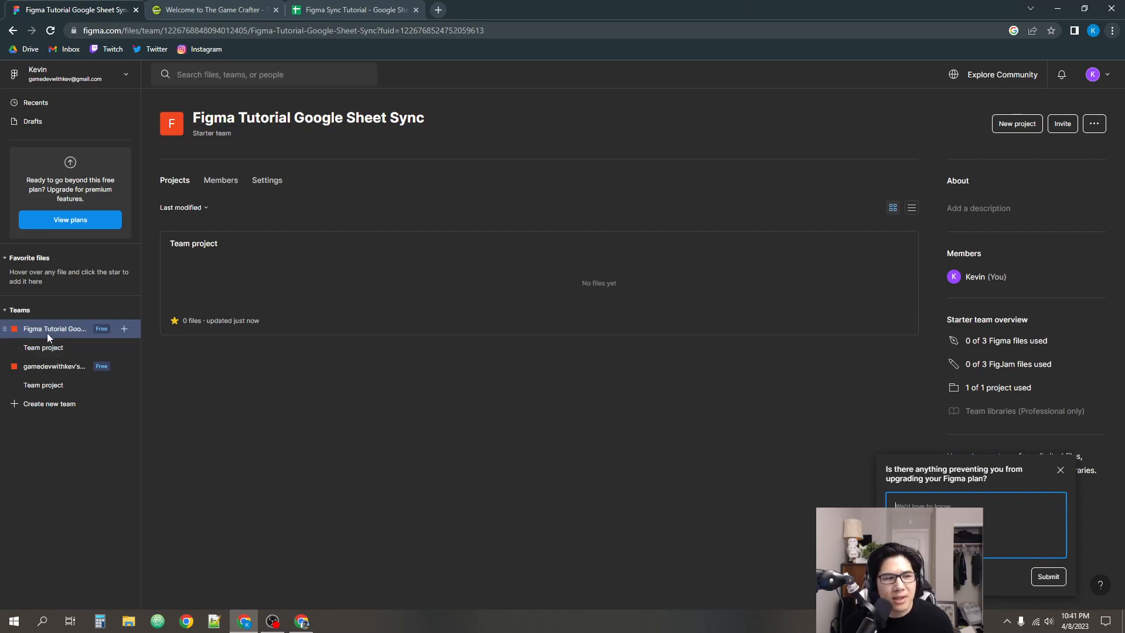
- Create a new design file in the new team's Team project and dismiss the plan upgrade survey
click(65, 347)
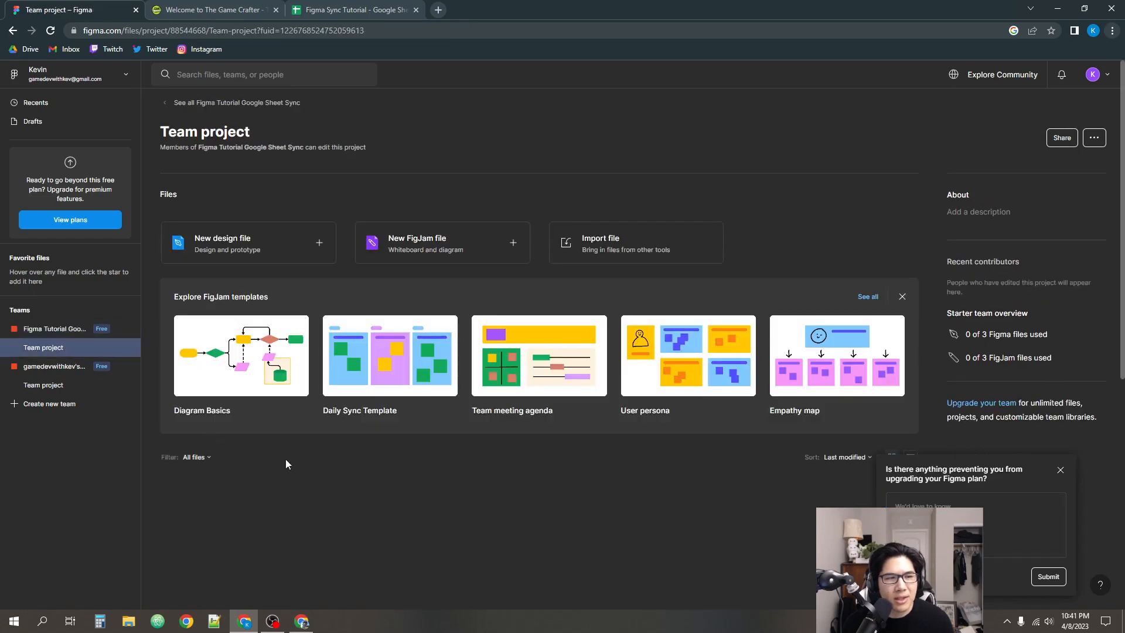
click(262, 249)
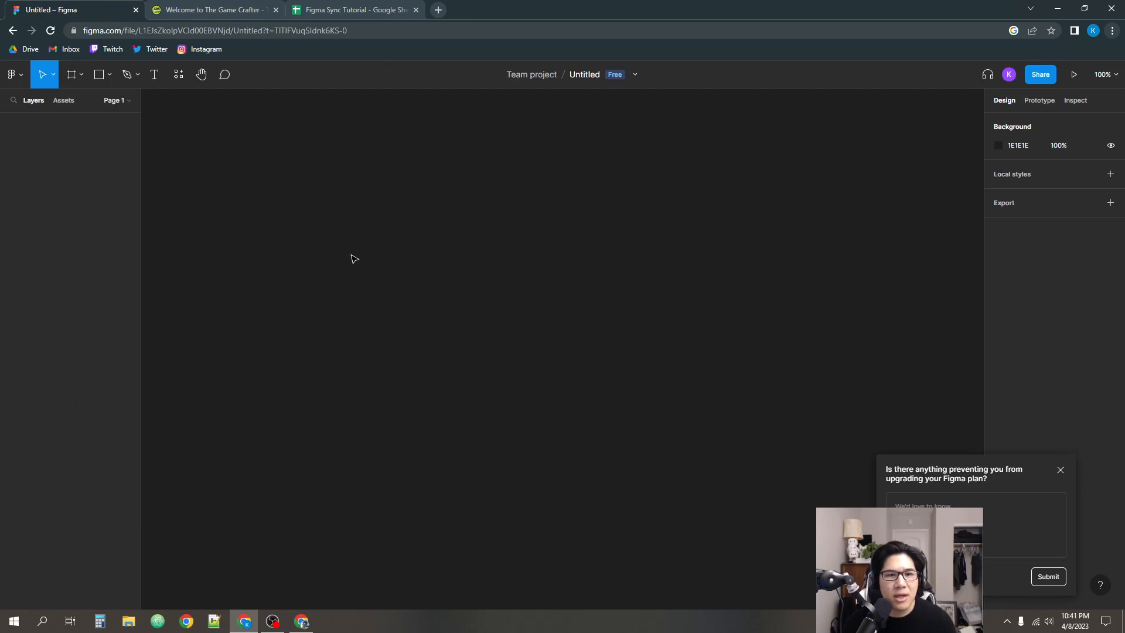
click(1060, 470)
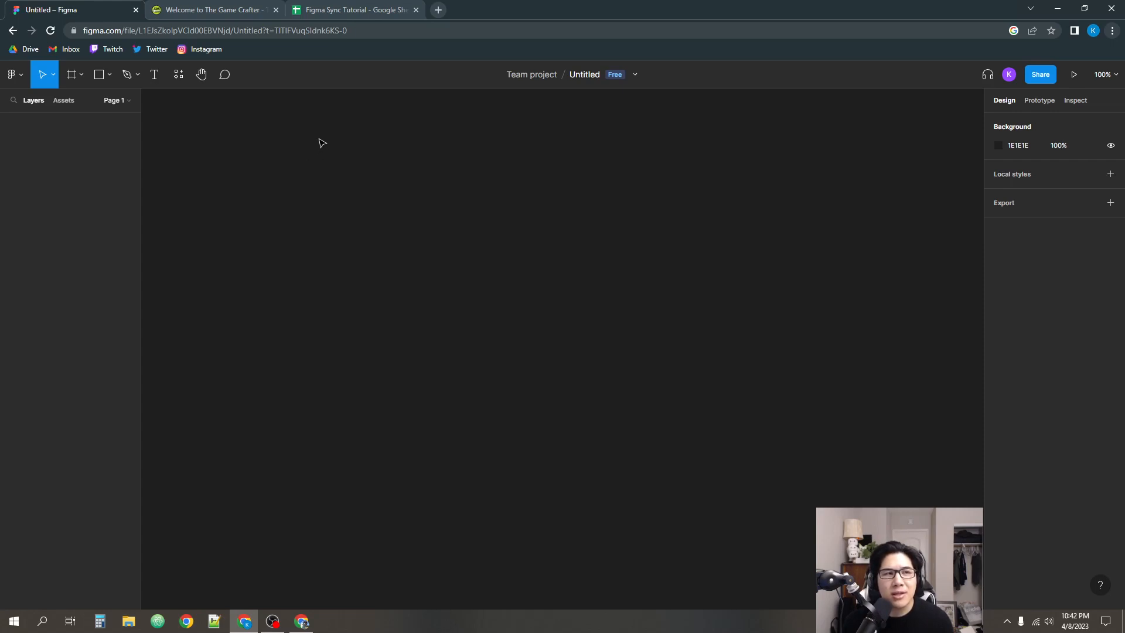
- Switch to The Game Crafter website and filter its catalog of custom printed products to Cards
click(237, 12)
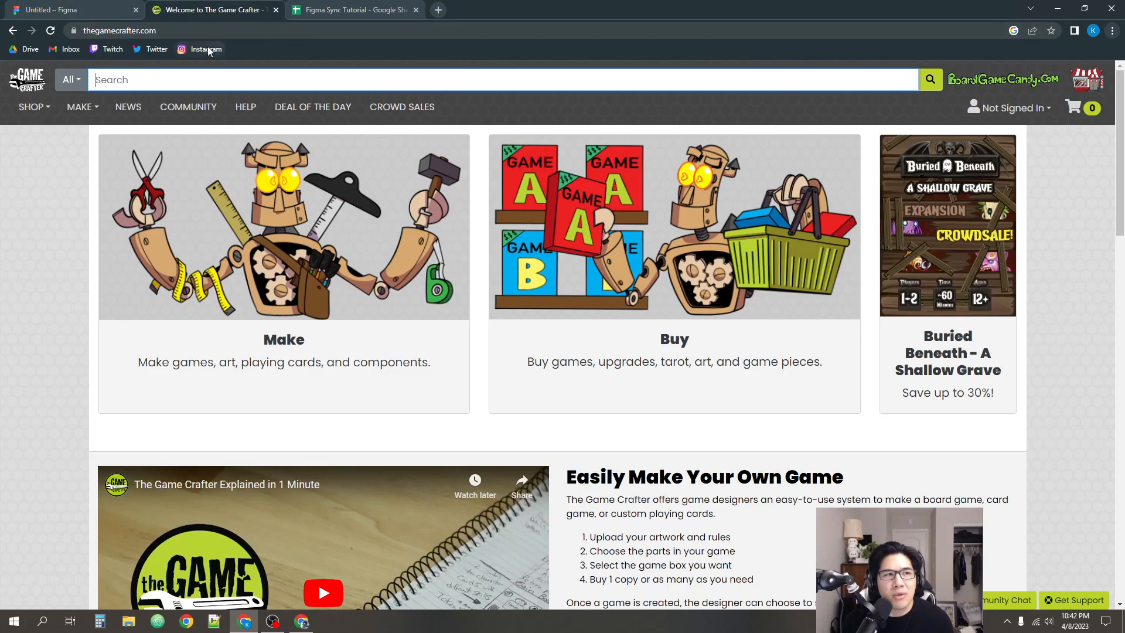
click(97, 112)
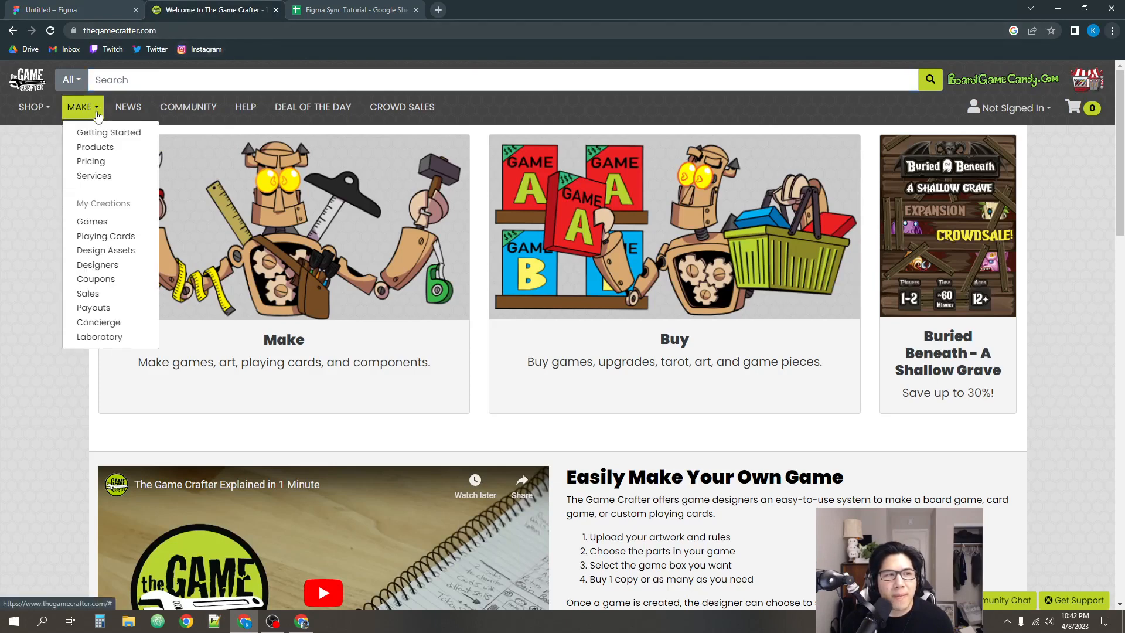
click(107, 153)
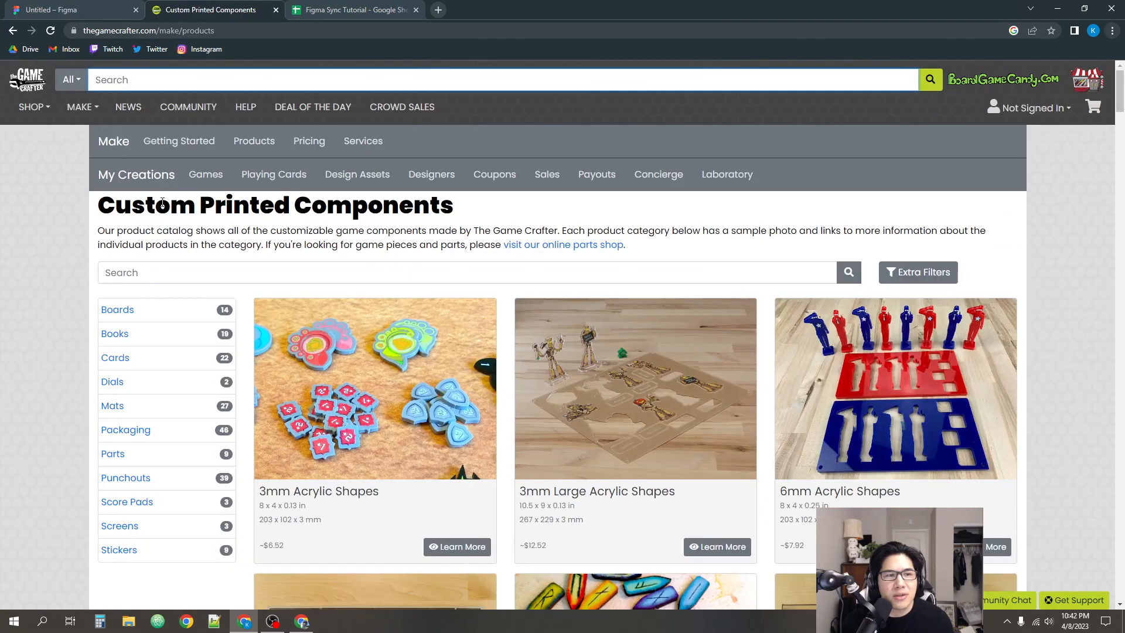
click(127, 361)
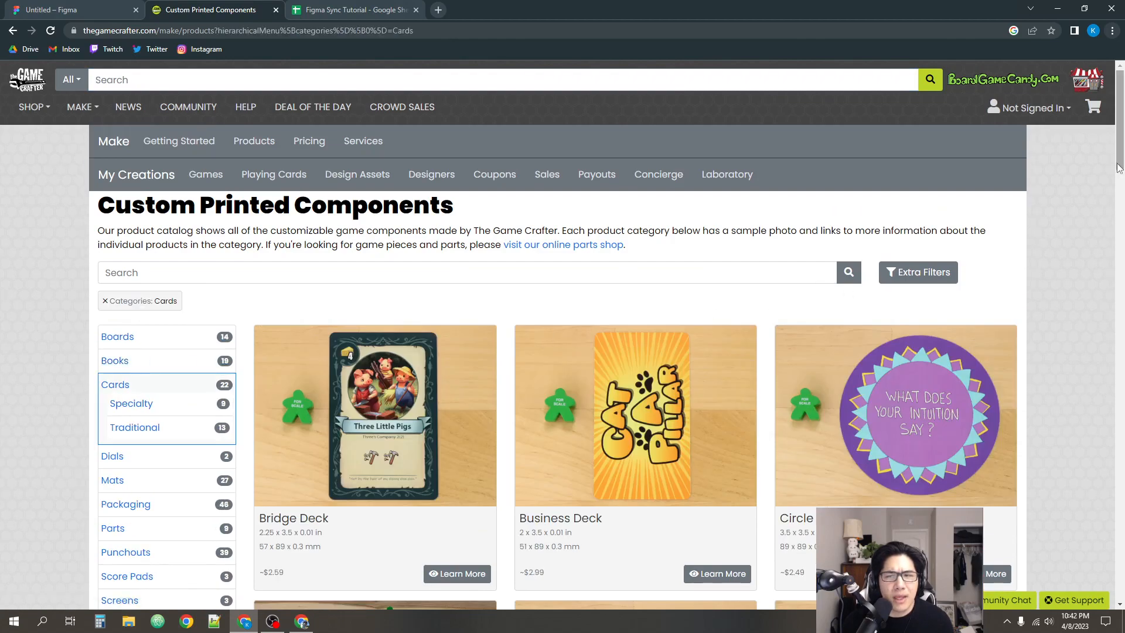
- Find the Poker Deck among the card products and open its product page
scroll(965, 306, down, 3)
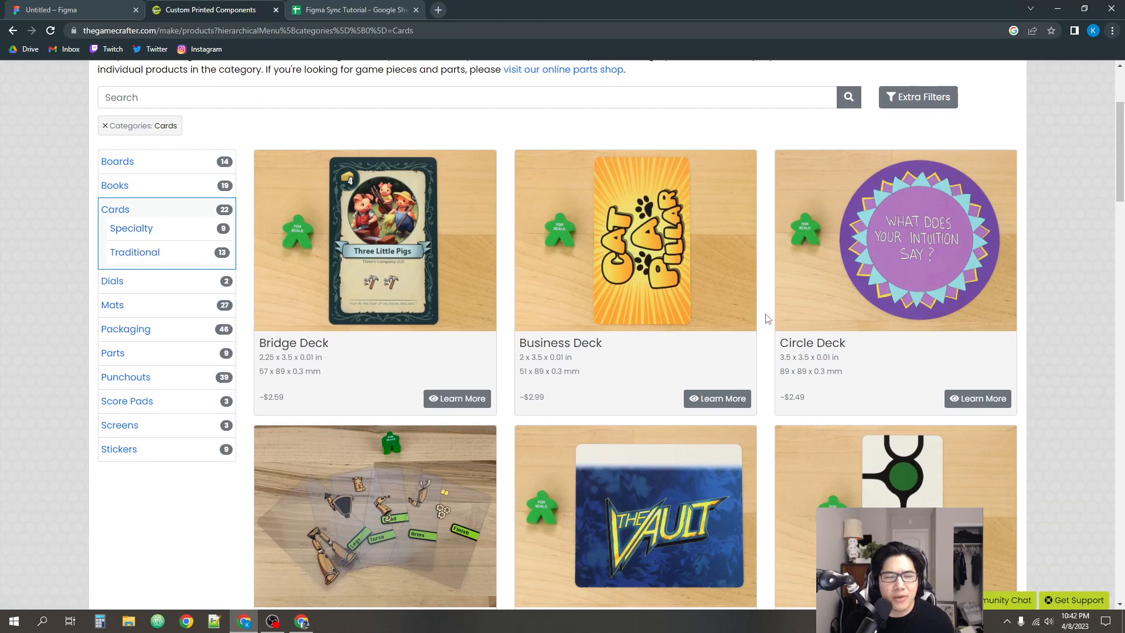
scroll(767, 319, down, 4)
scroll(767, 319, down, 4)
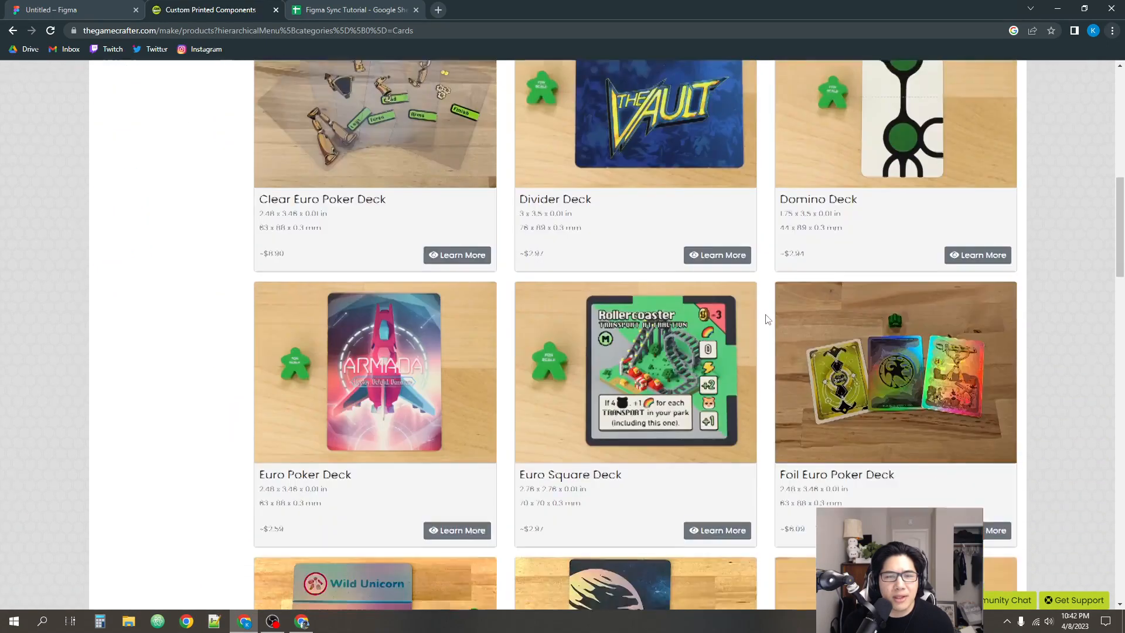
scroll(767, 320, down, 12)
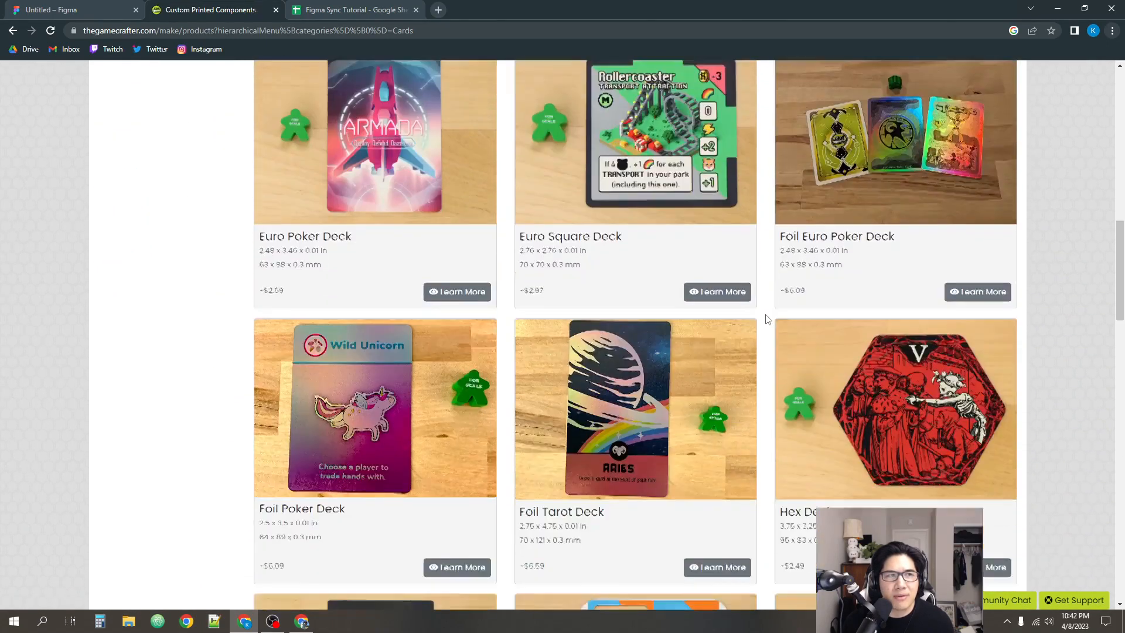
scroll(767, 319, down, 1)
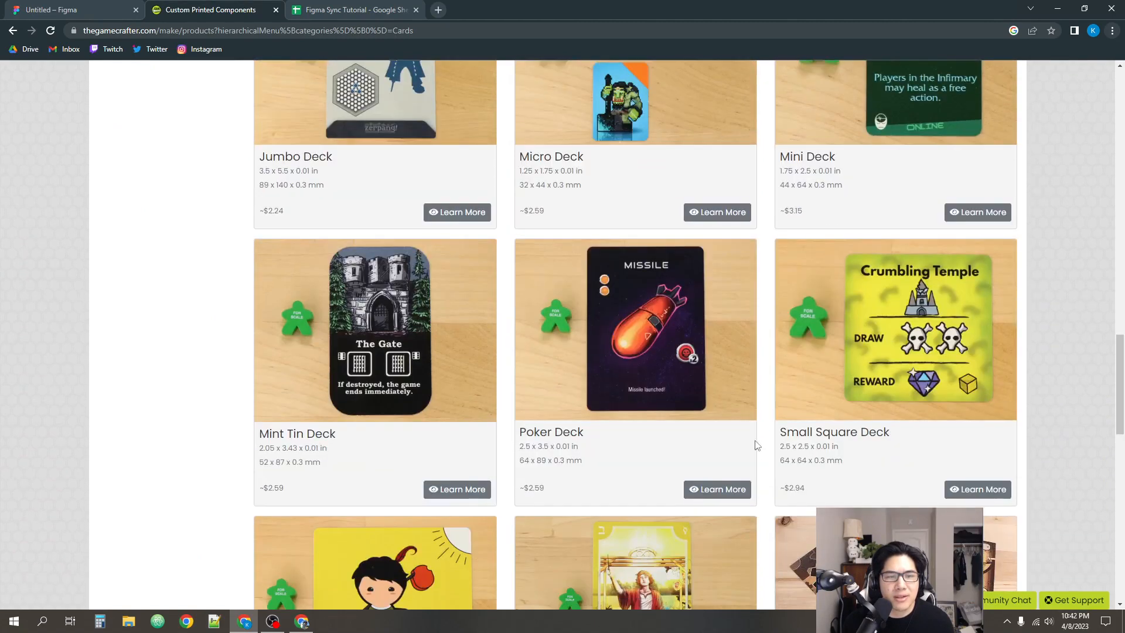
click(568, 437)
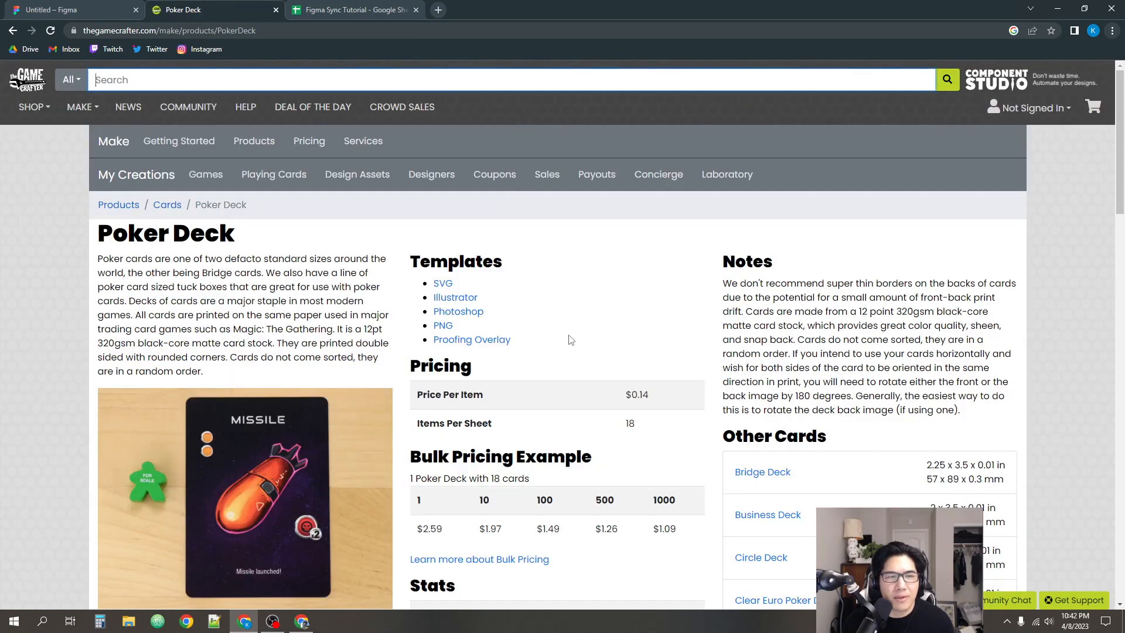
- Copy the Poker Deck's PNG template image and paste it into the untitled Figma design file
scroll(549, 330, down, 2)
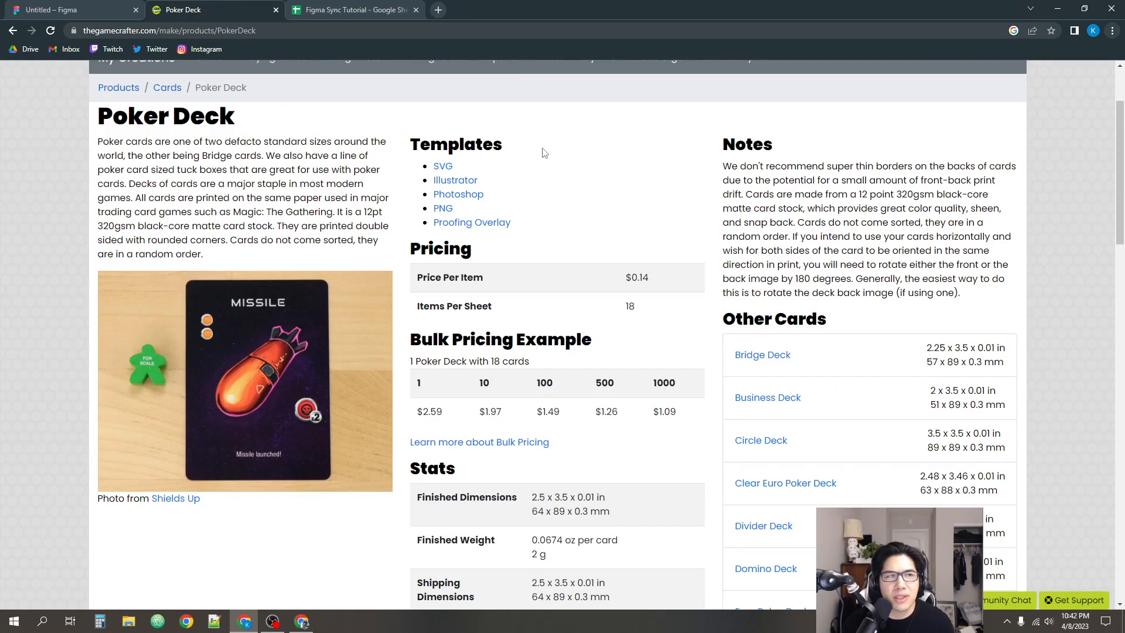
click(443, 212)
right_click(551, 271)
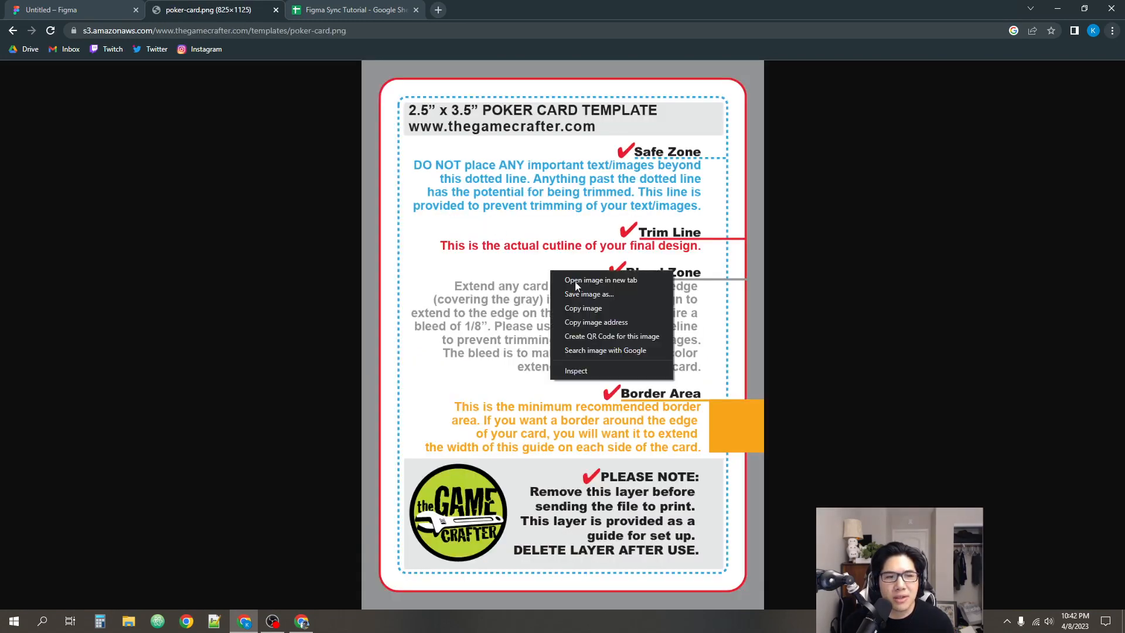
click(603, 308)
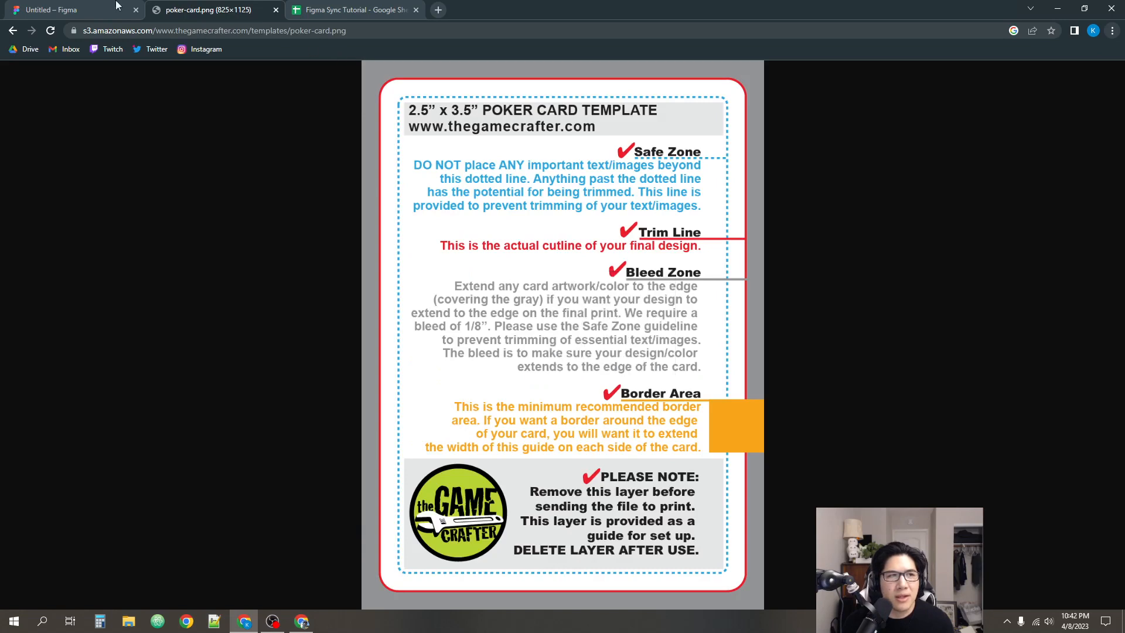
click(59, 7)
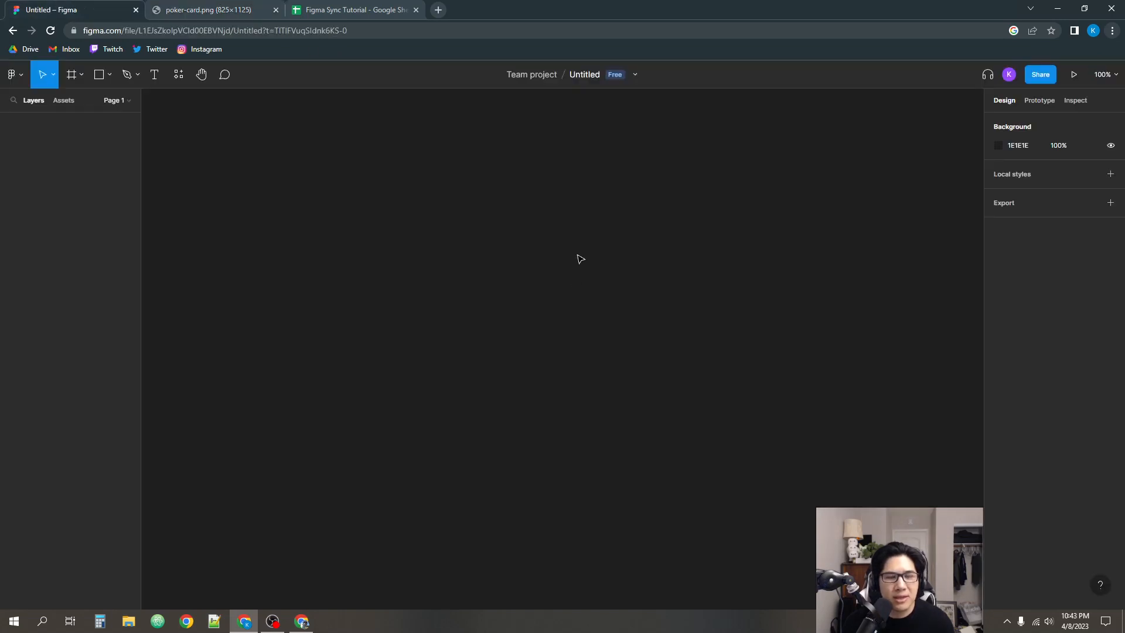
key(ctrl+v)
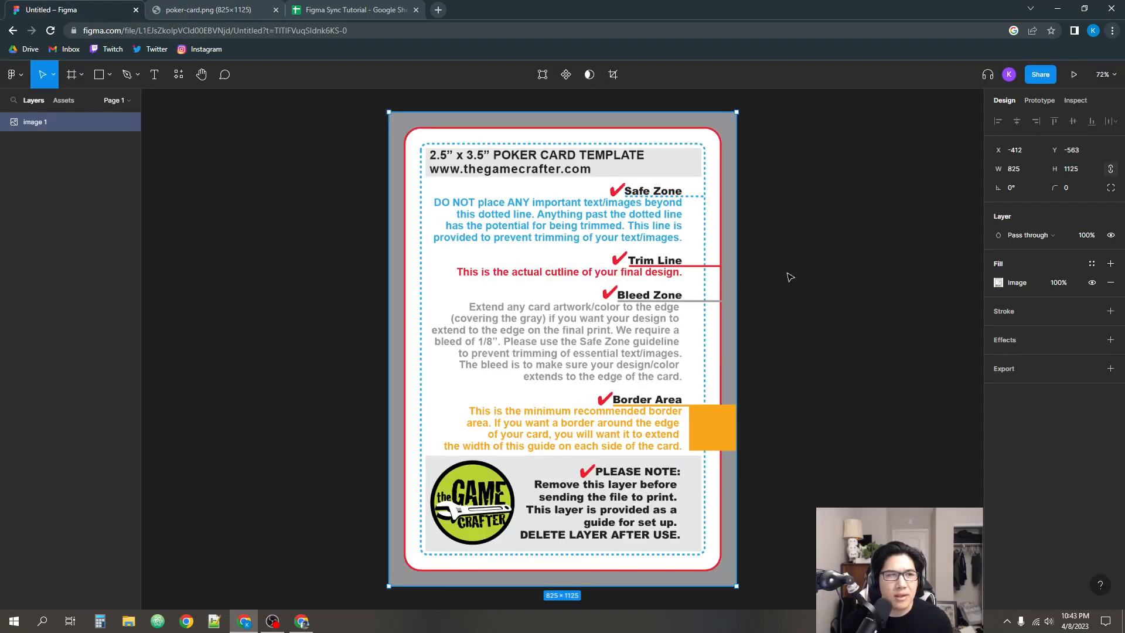
- Draw an 825 × 1125 frame that exactly covers the poker card template image
scroll(789, 276, down, 2)
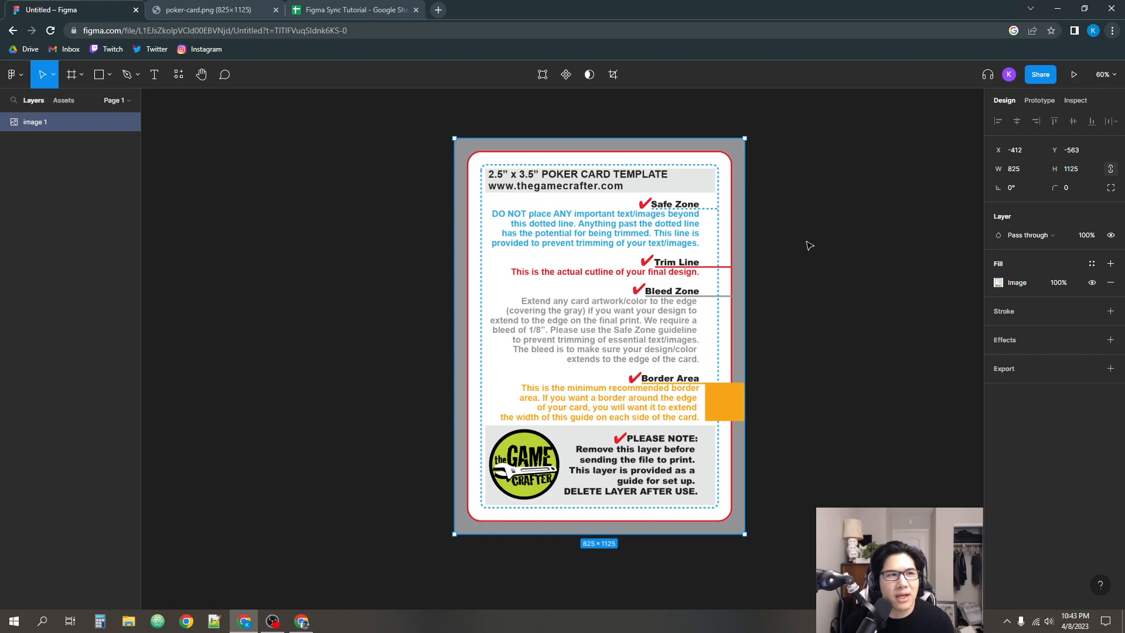
click(825, 257)
scroll(831, 268, down, 1)
scroll(838, 281, down, 2)
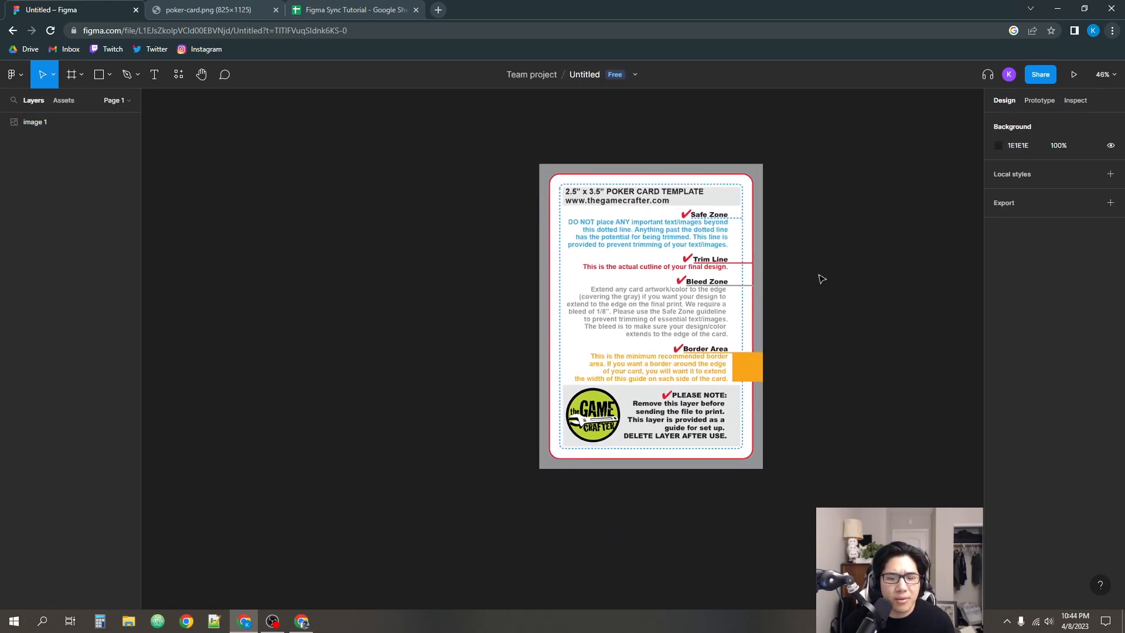
scroll(821, 277, up, 3)
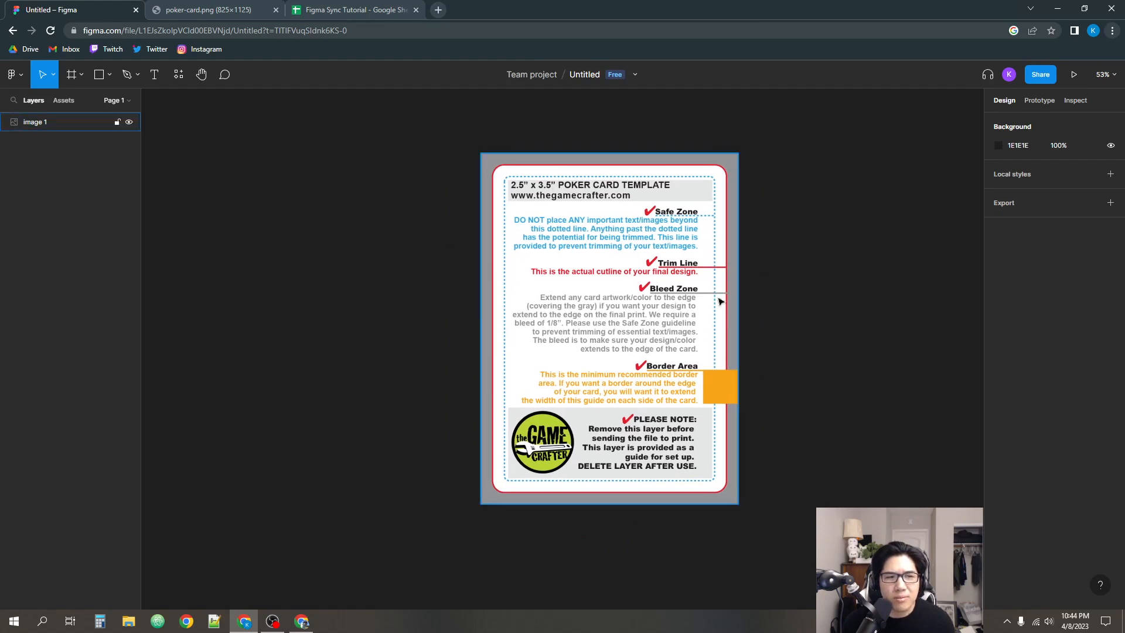
drag(445, 270, 555, 274)
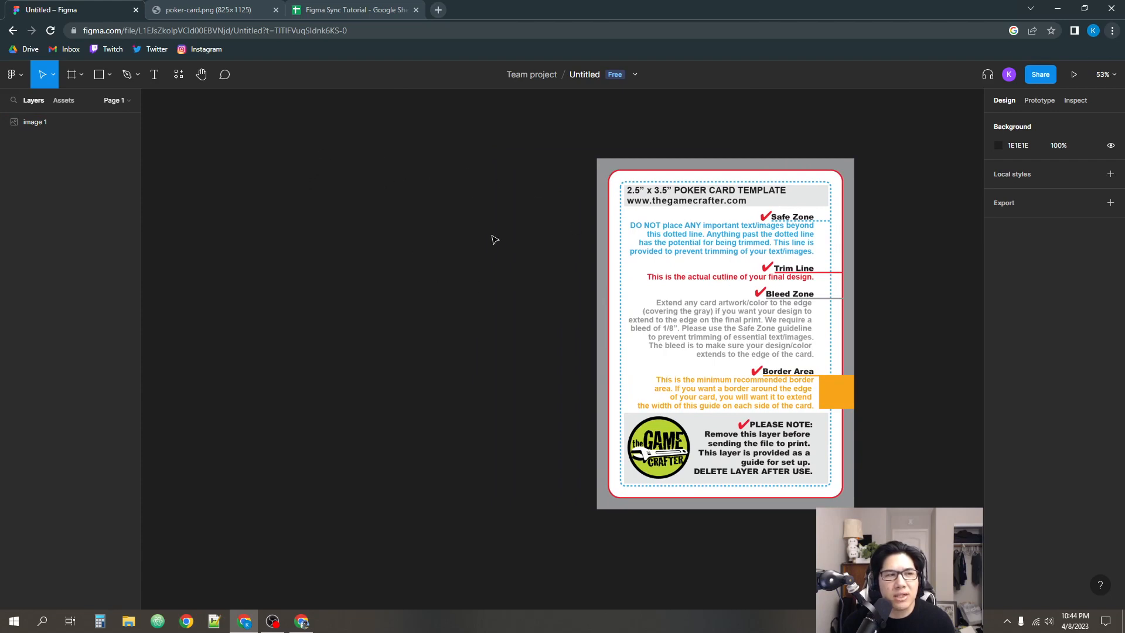
click(80, 79)
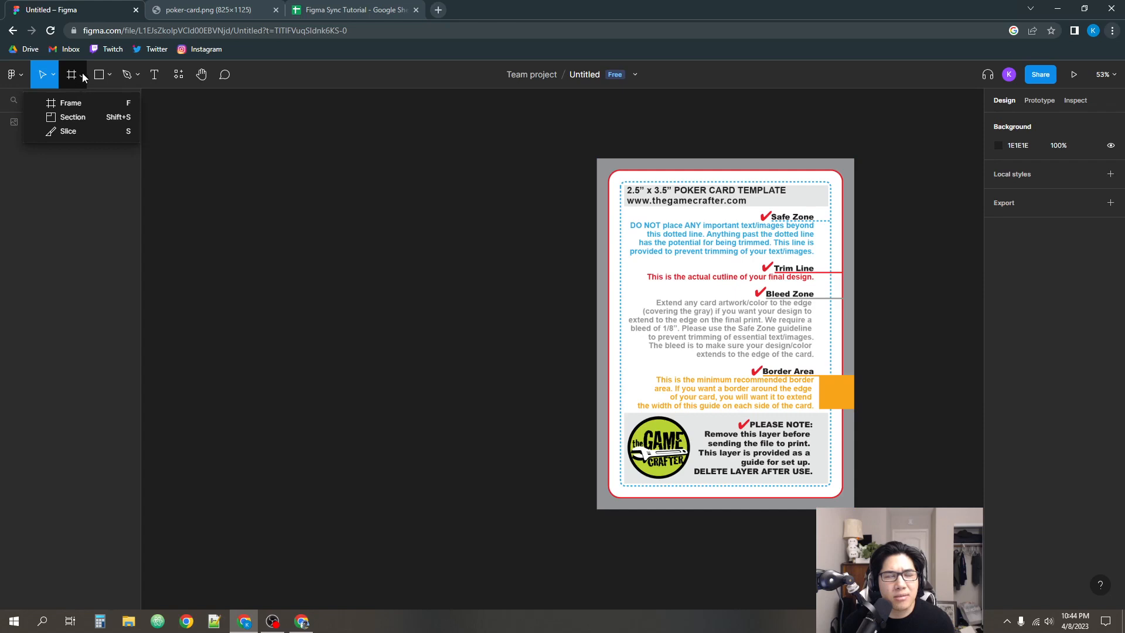
click(83, 102)
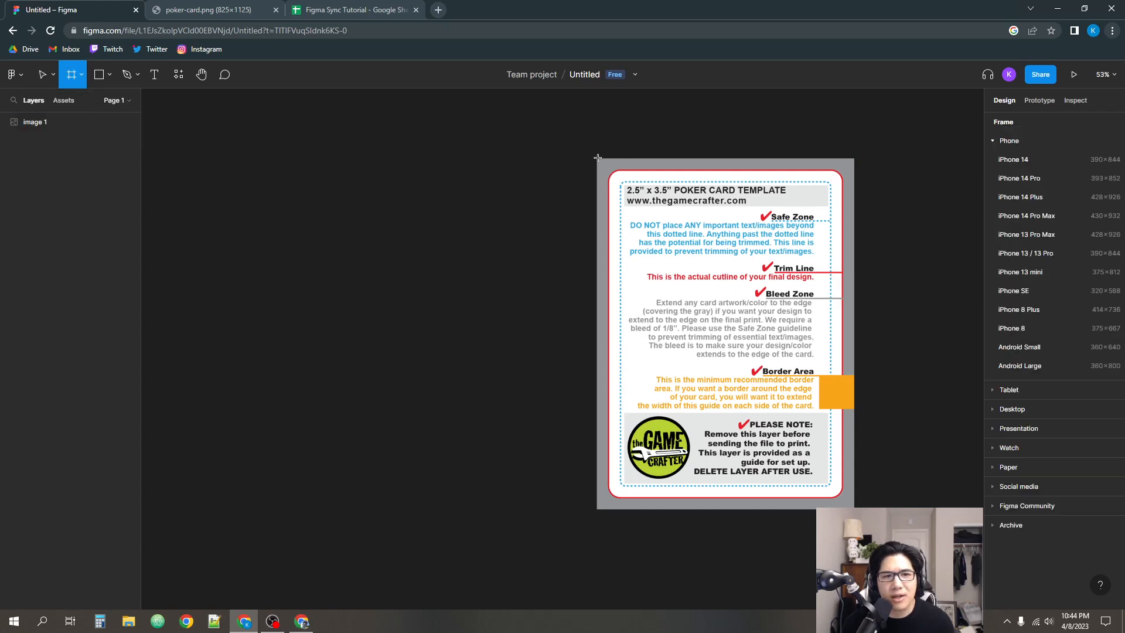
mouse_move(596, 158)
mouse_down()
mouse_move(808, 379)
mouse_move(854, 509)
mouse_up()
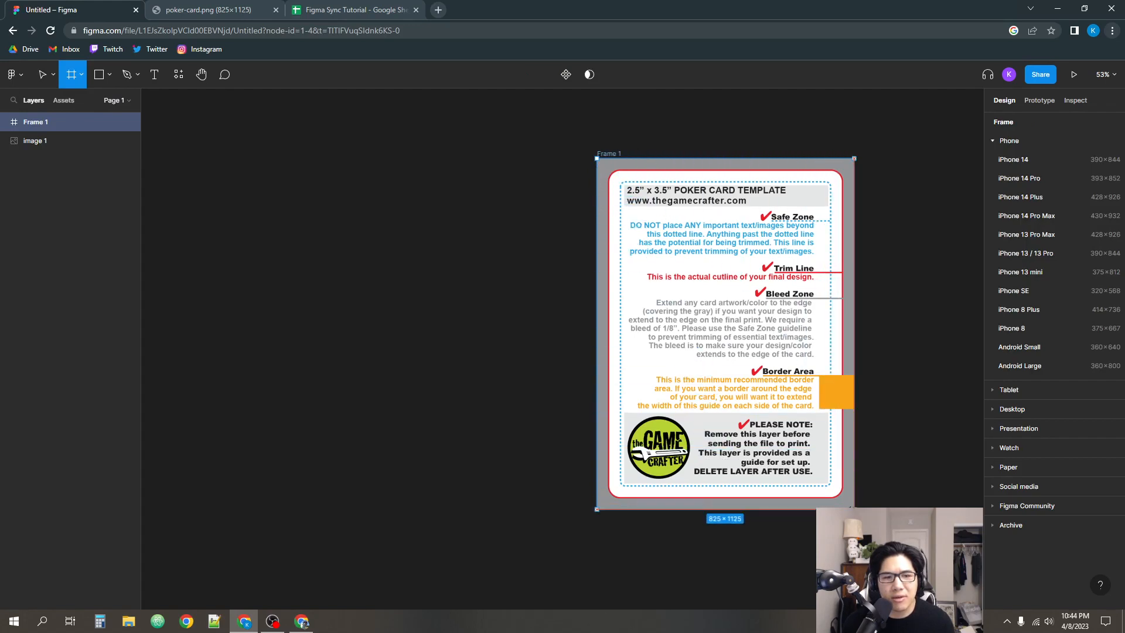
click(311, 283)
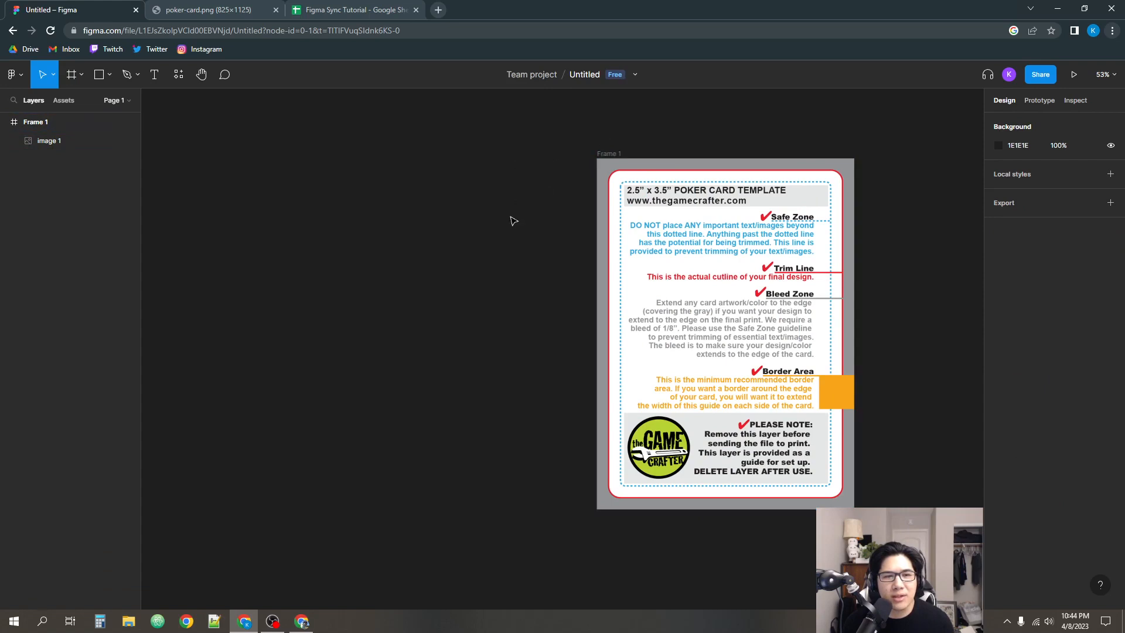
- Rename the frame around the template image to "Card Layout"
scroll(492, 220, right, 2)
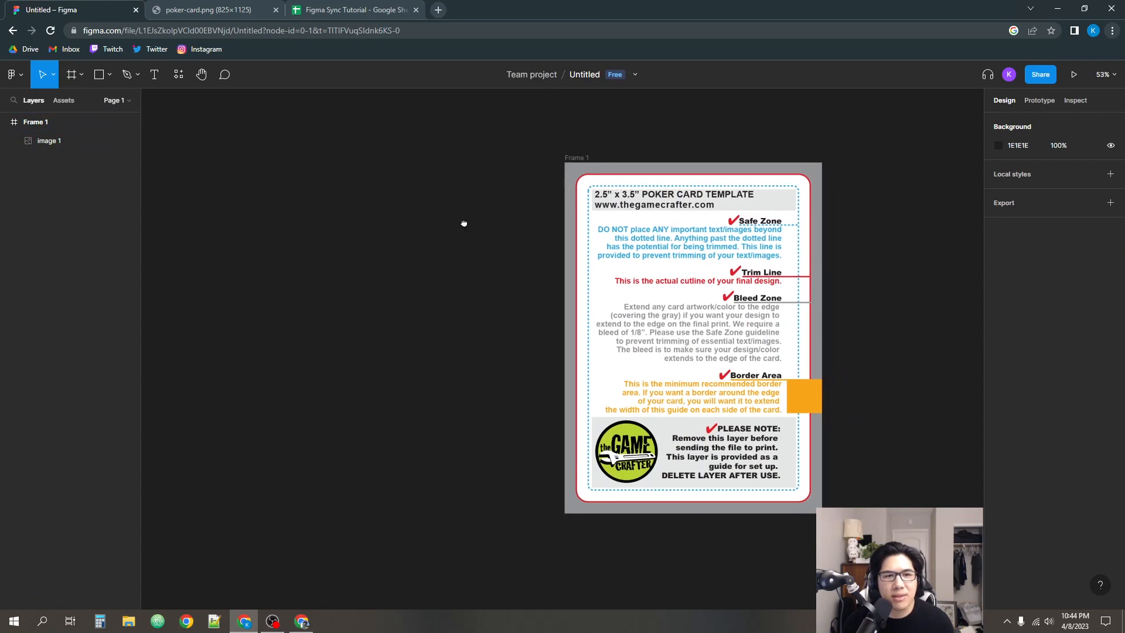
click(584, 159)
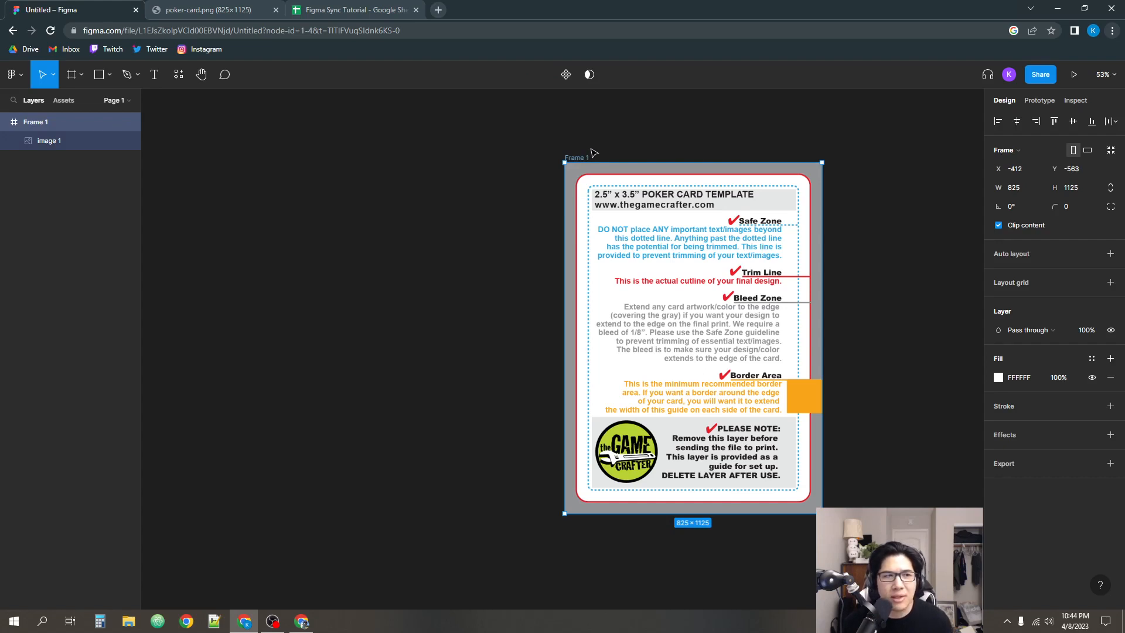
key(ctrl+r)
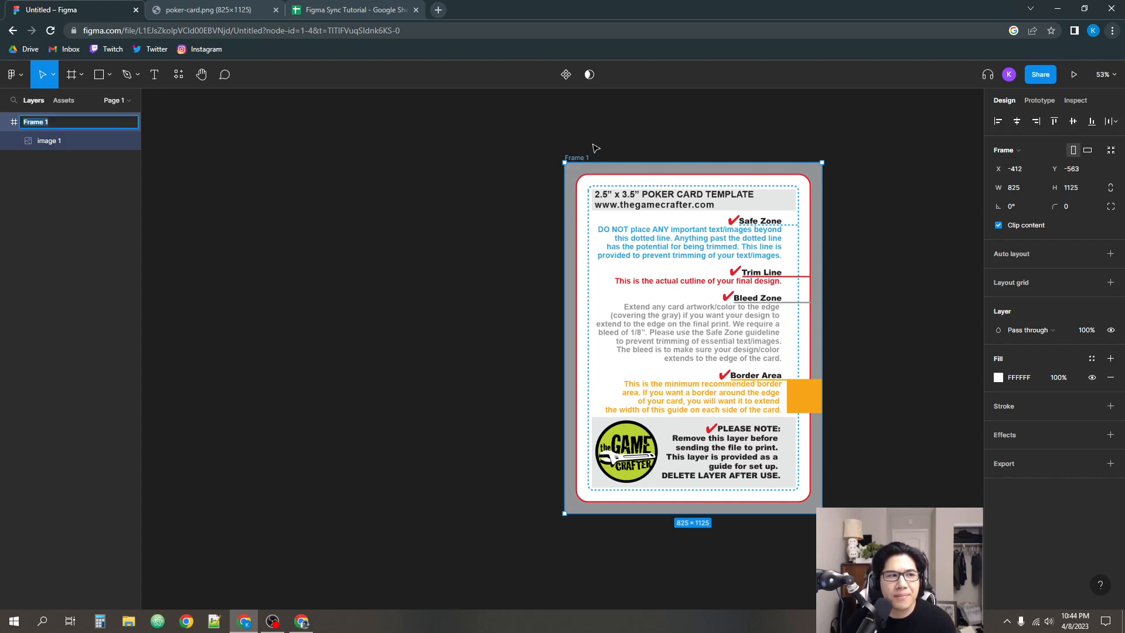
text(Card Layout)
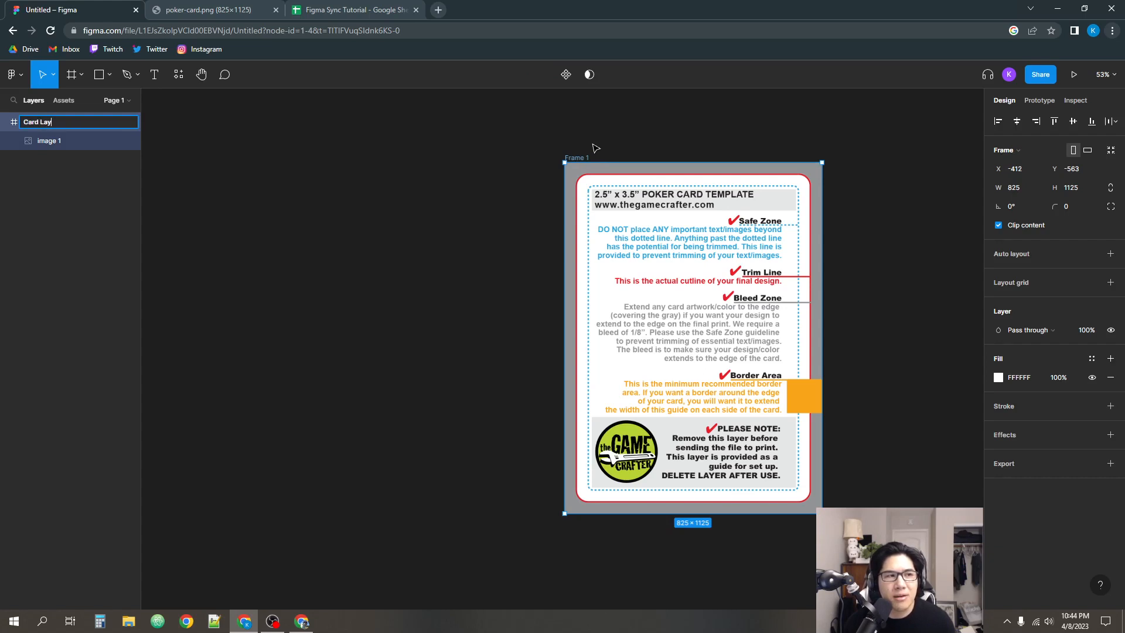
key(Return)
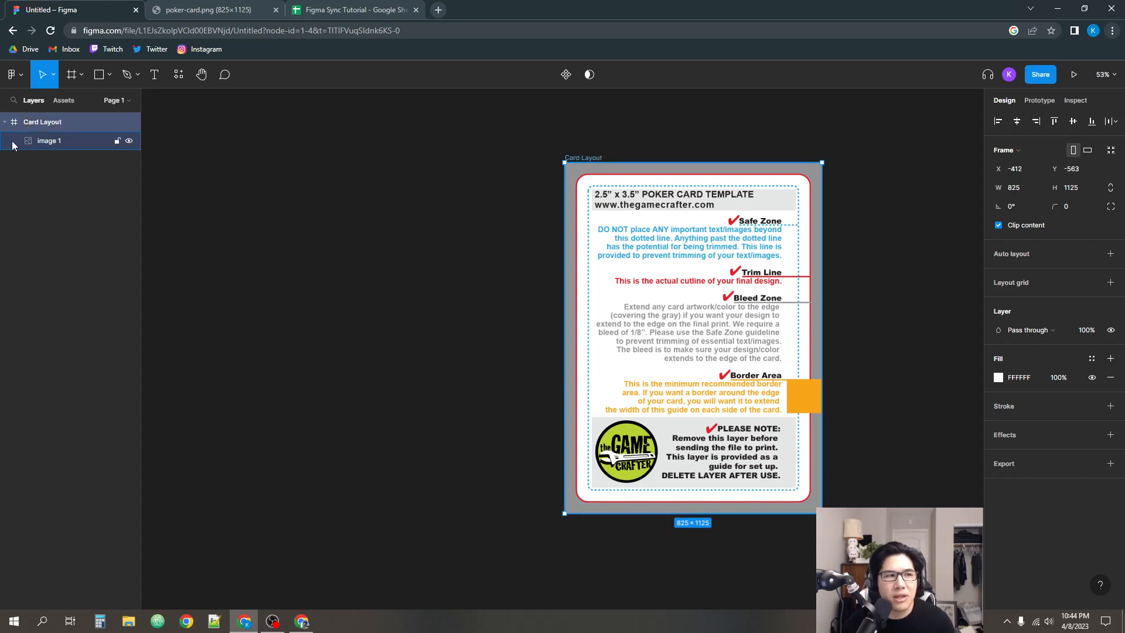
double_click(55, 121)
drag(78, 121, 51, 122)
click(178, 138)
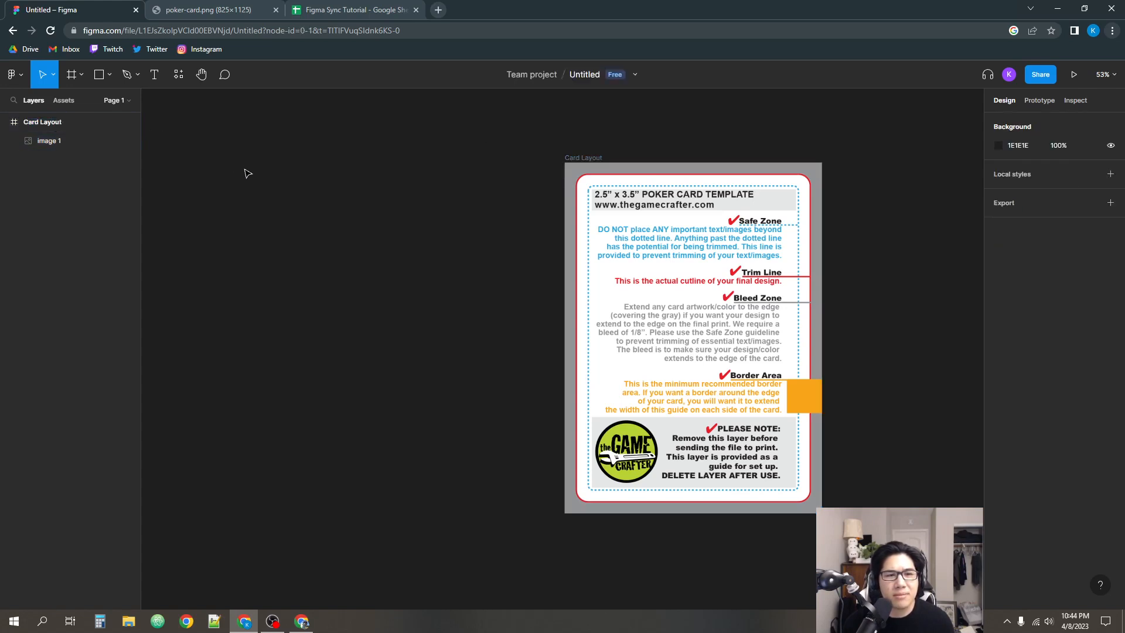
drag(452, 273, 420, 246)
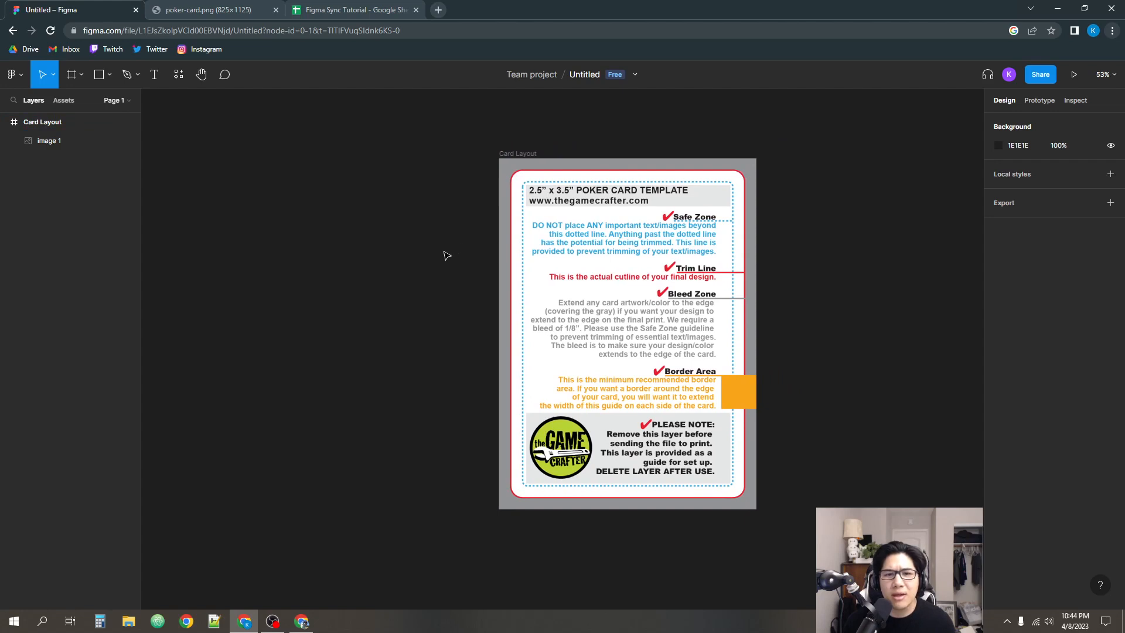
scroll(447, 256, down, 1)
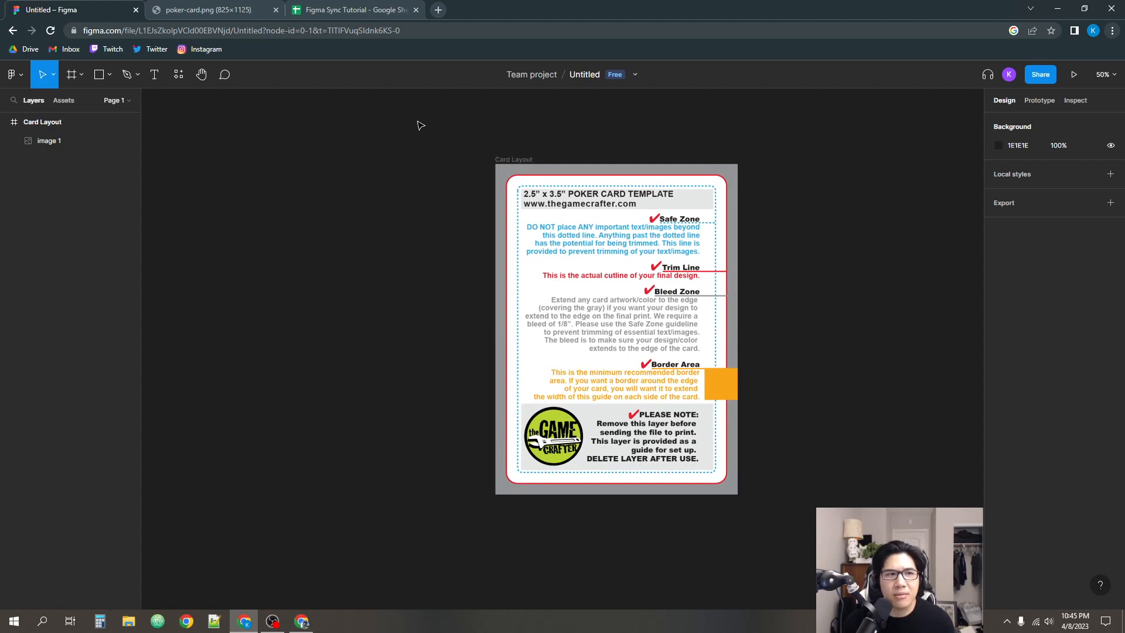
drag(431, 163, 413, 166)
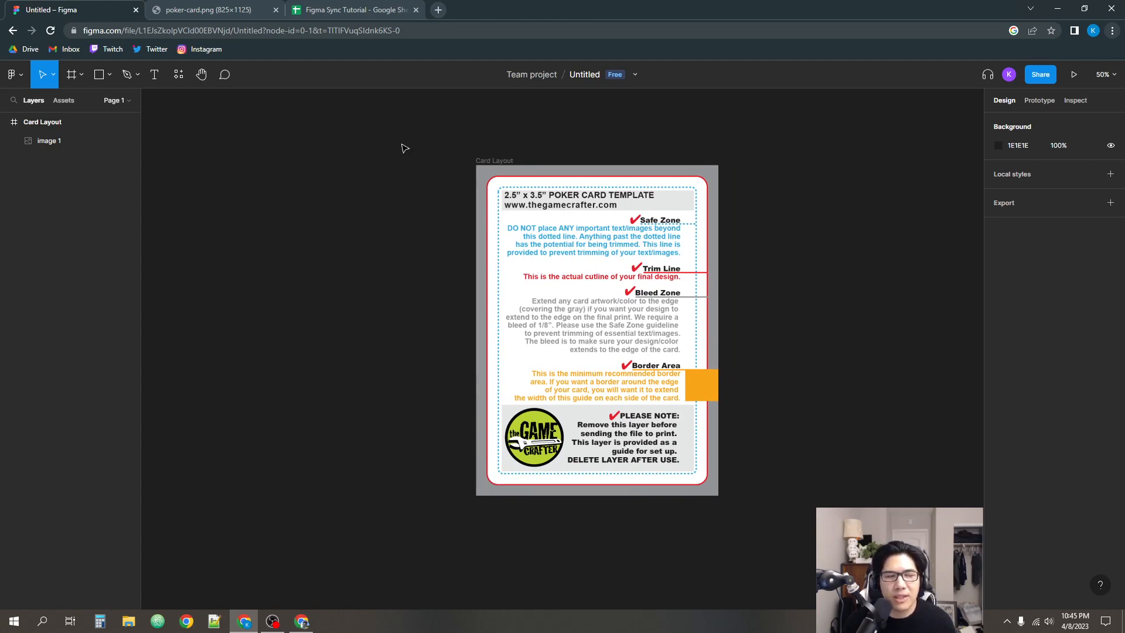
drag(421, 167, 453, 155)
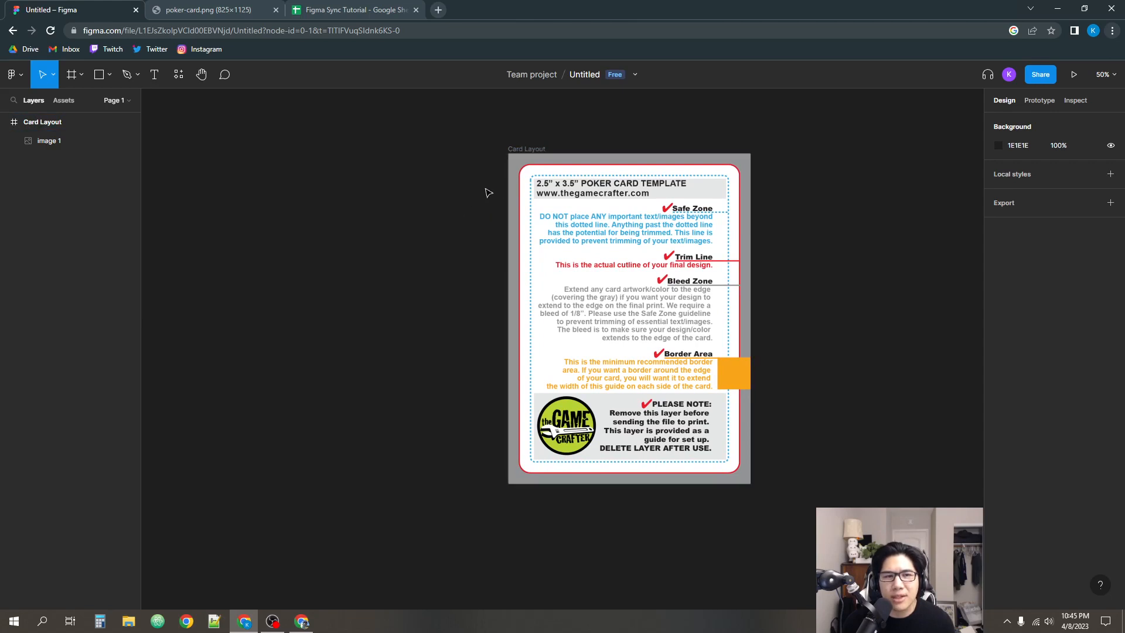
- Draw a rectangle of about 758 × 1053 over the template's red trim line and set its layer opacity to 50%
click(107, 76)
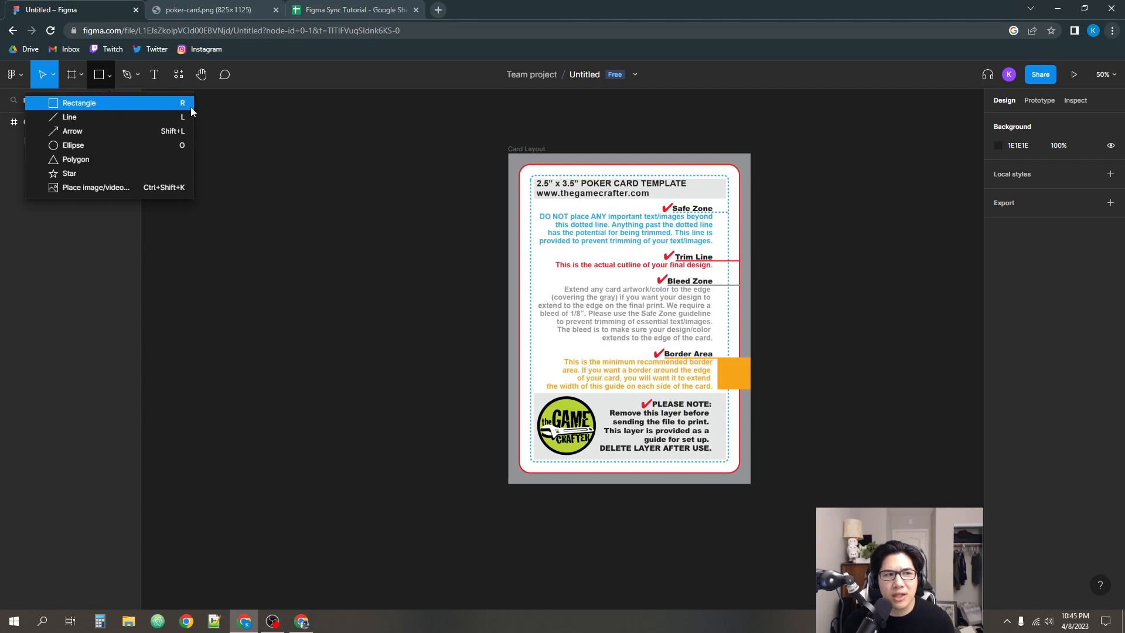
click(165, 104)
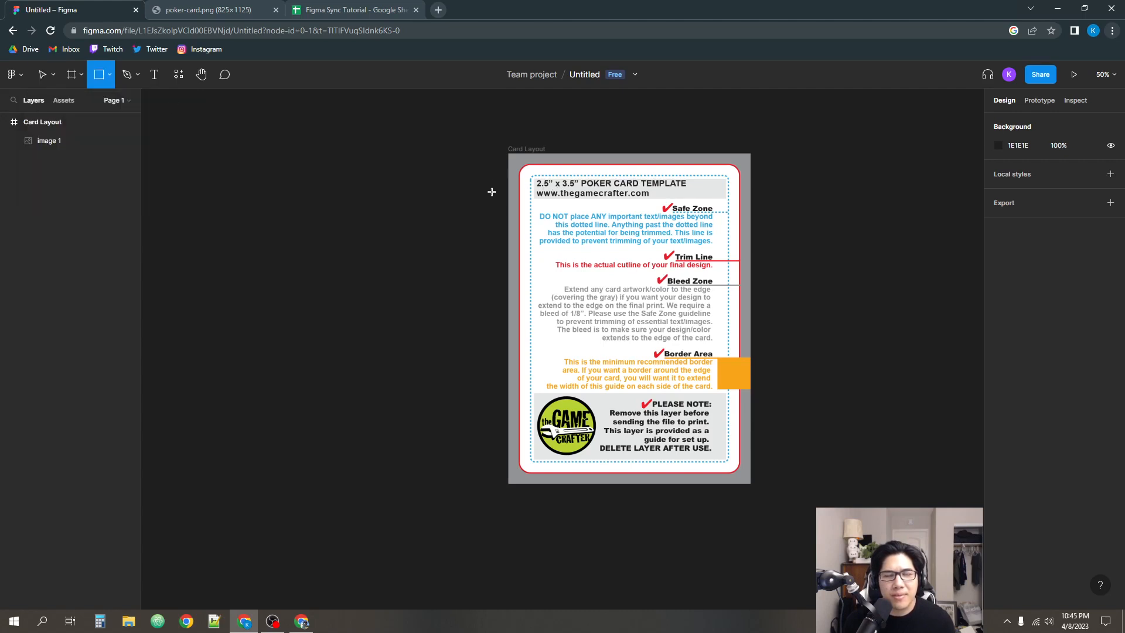
drag(471, 237, 443, 243)
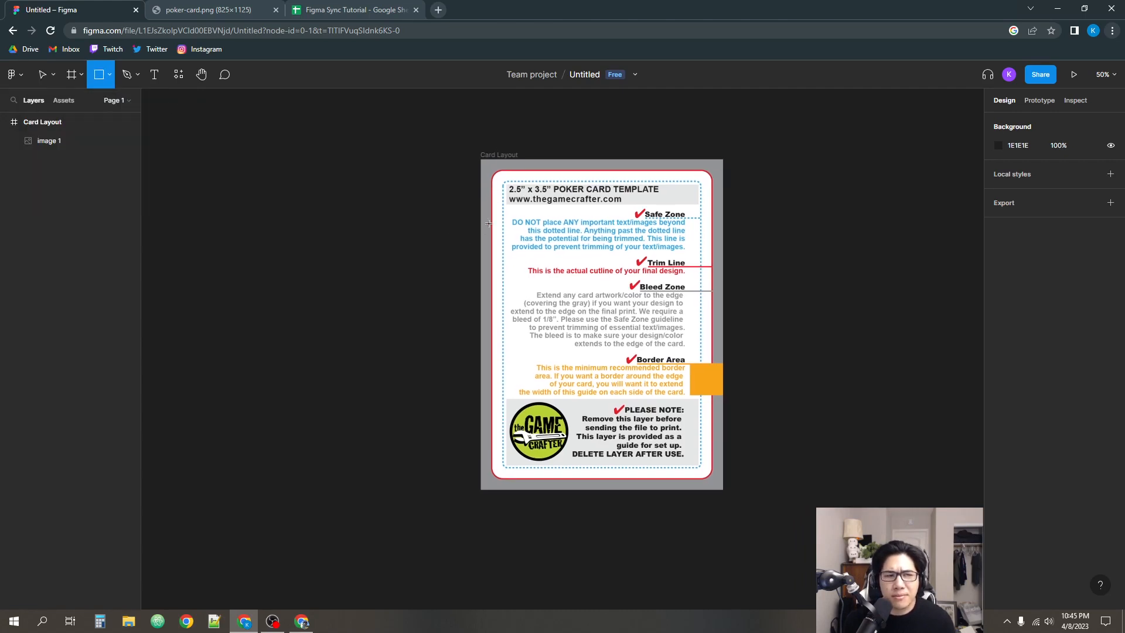
scroll(496, 218, up, 1)
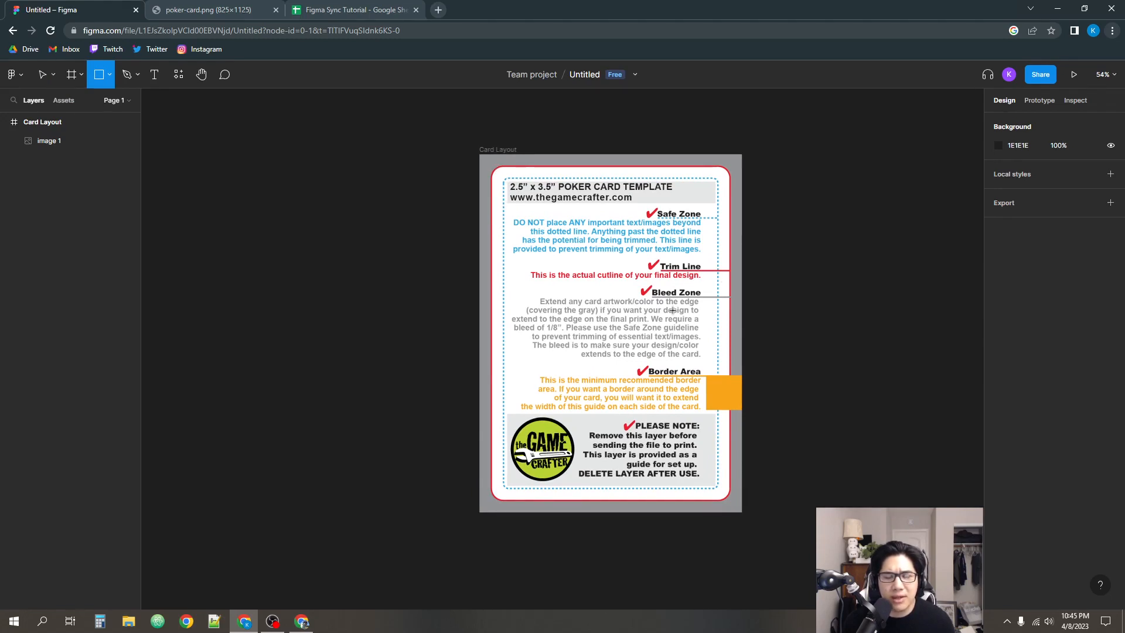
drag(641, 312, 612, 307)
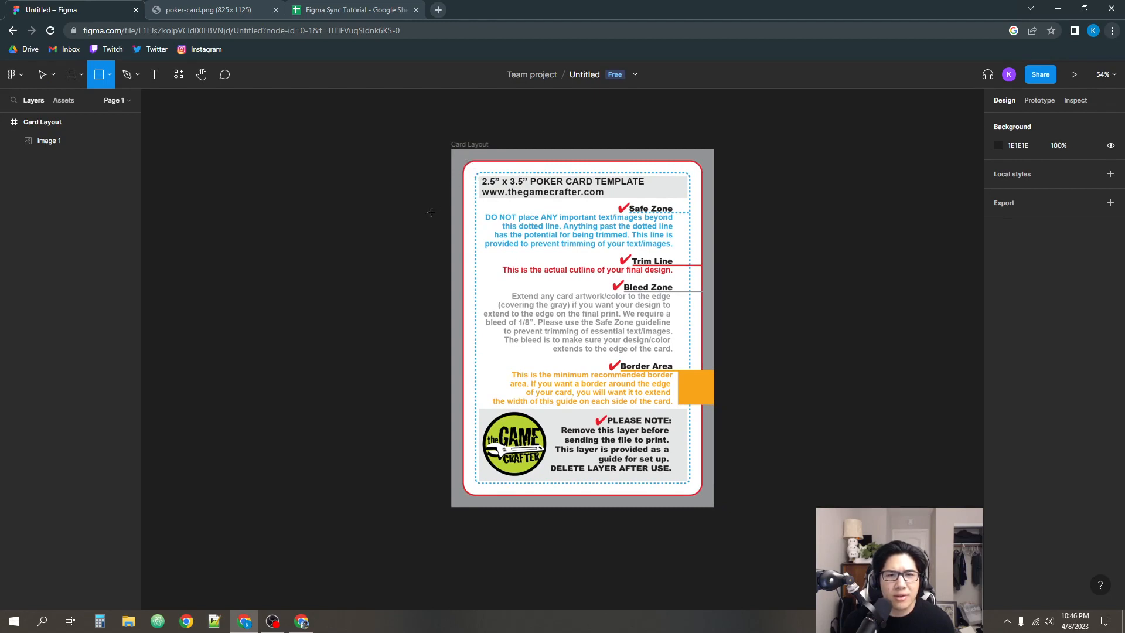
scroll(396, 222, down, 1)
scroll(428, 193, up, 2)
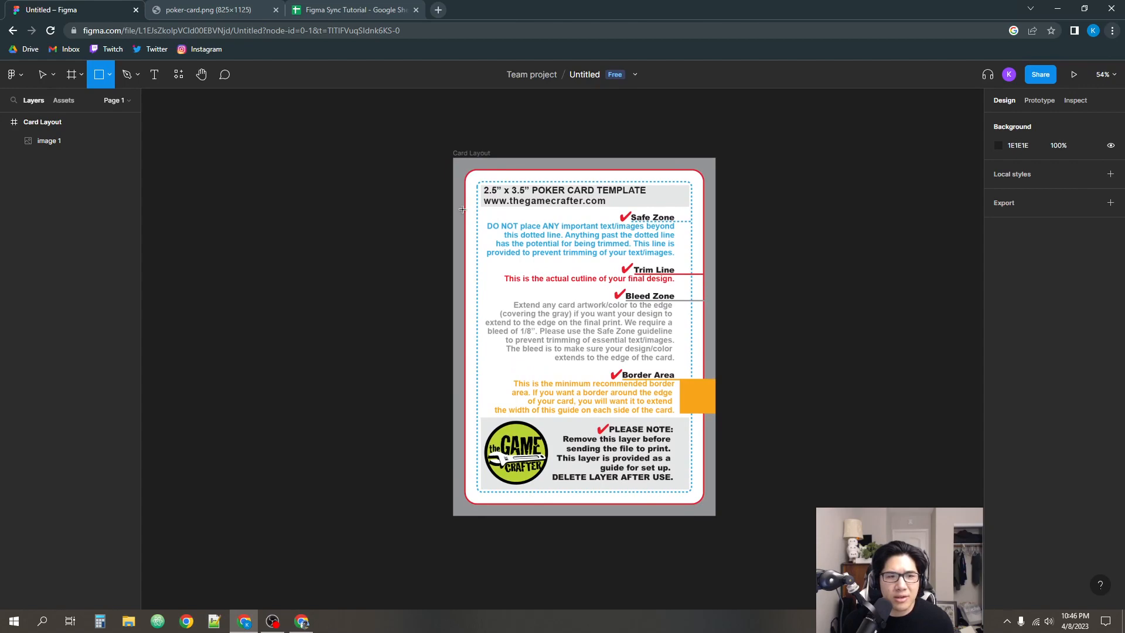
scroll(459, 207, up, 5)
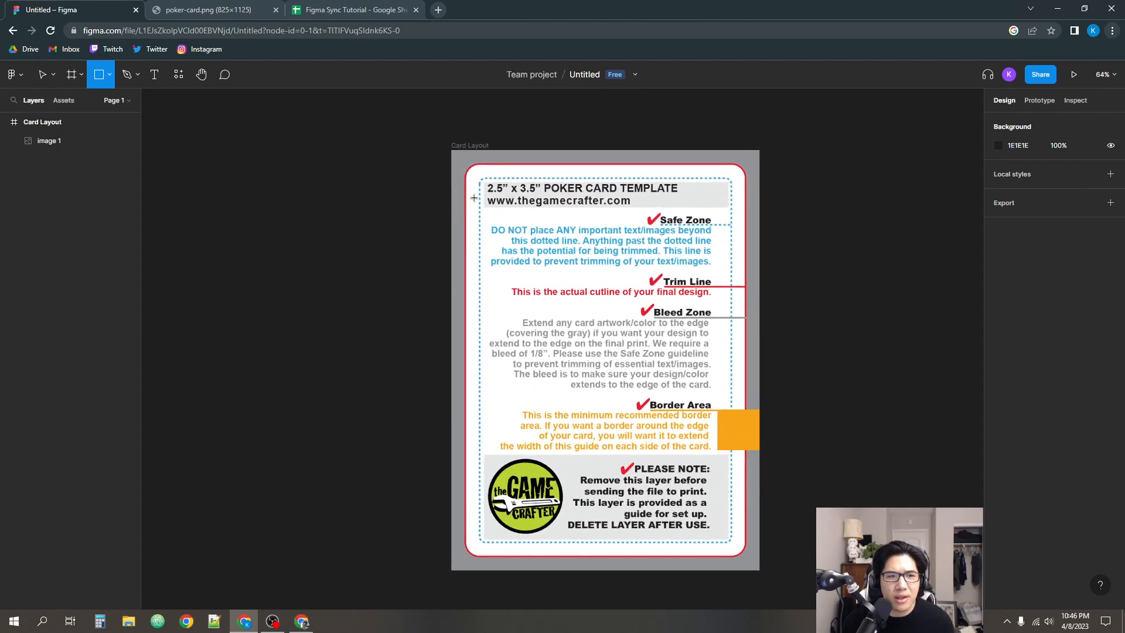
drag(393, 209, 381, 186)
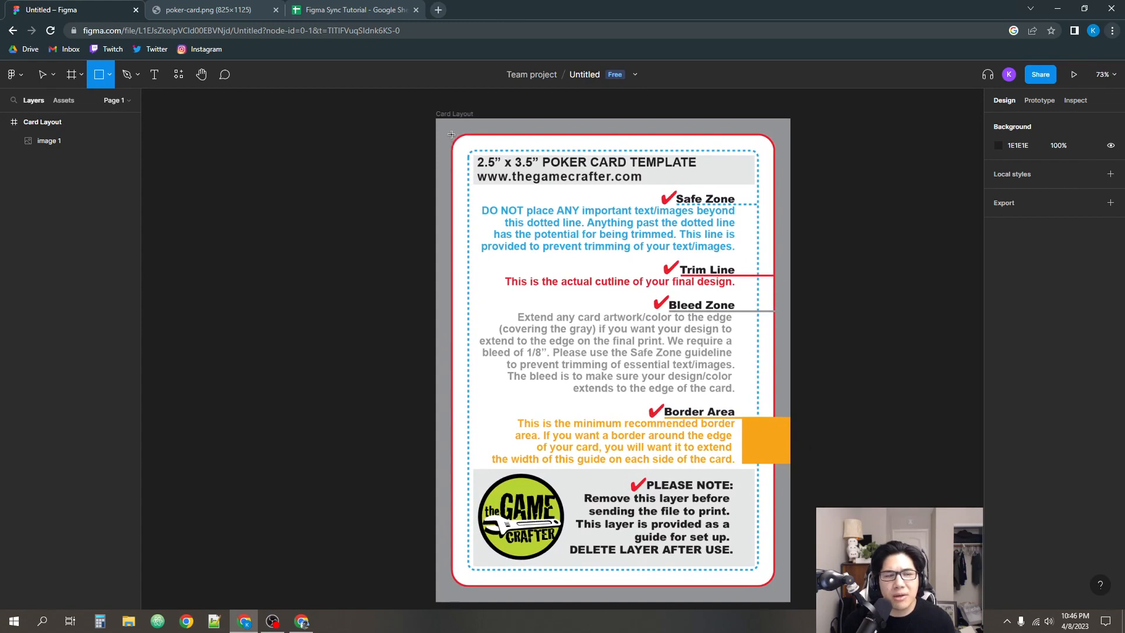
mouse_move(449, 134)
mouse_down()
mouse_move(685, 359)
mouse_move(777, 477)
mouse_move(776, 585)
mouse_up()
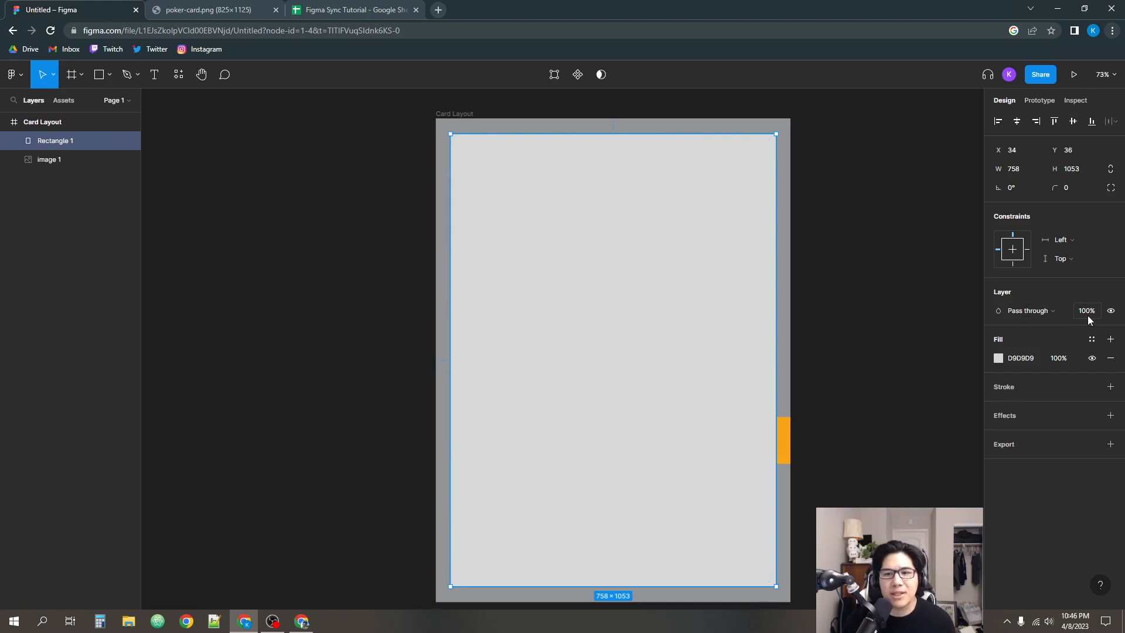
key(5)
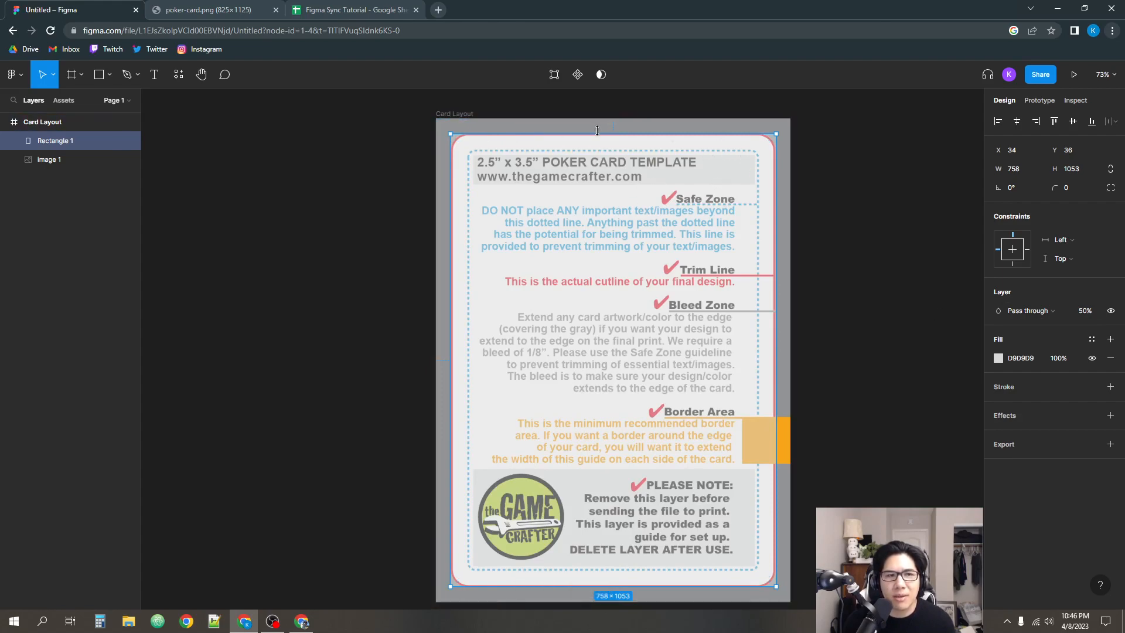
- Round the rectangle's corners with a radius of 36 to follow the template's trim line
scroll(592, 134, up, 3)
scroll(595, 139, down, 4)
scroll(472, 169, up, 5)
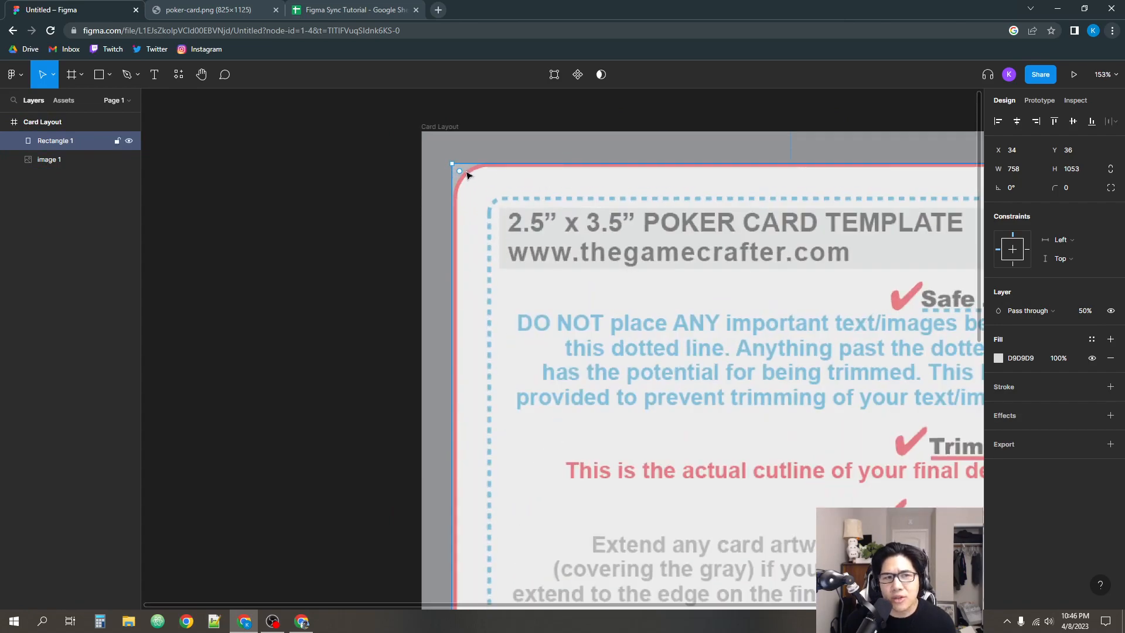
scroll(736, 143, down, 2)
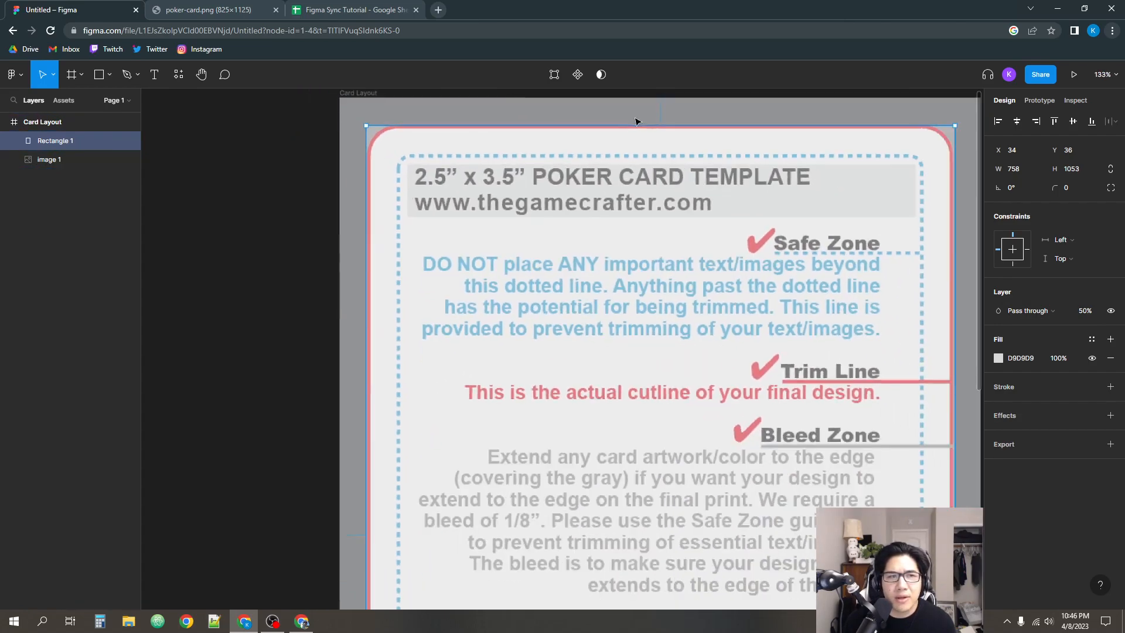
scroll(761, 140, right, 2)
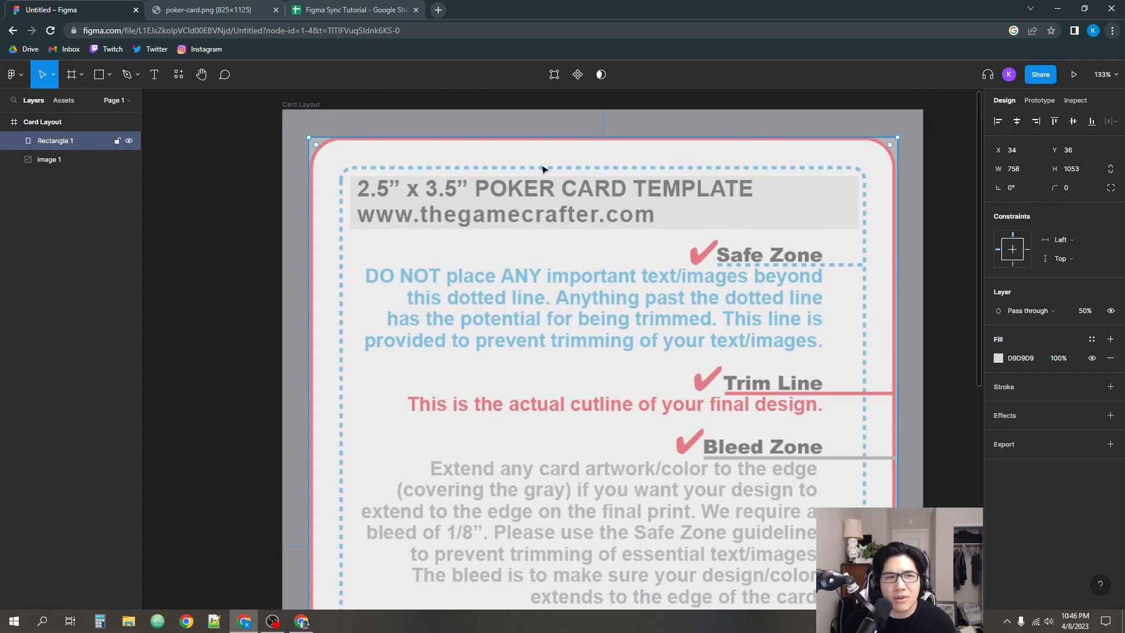
scroll(946, 226, right, 1)
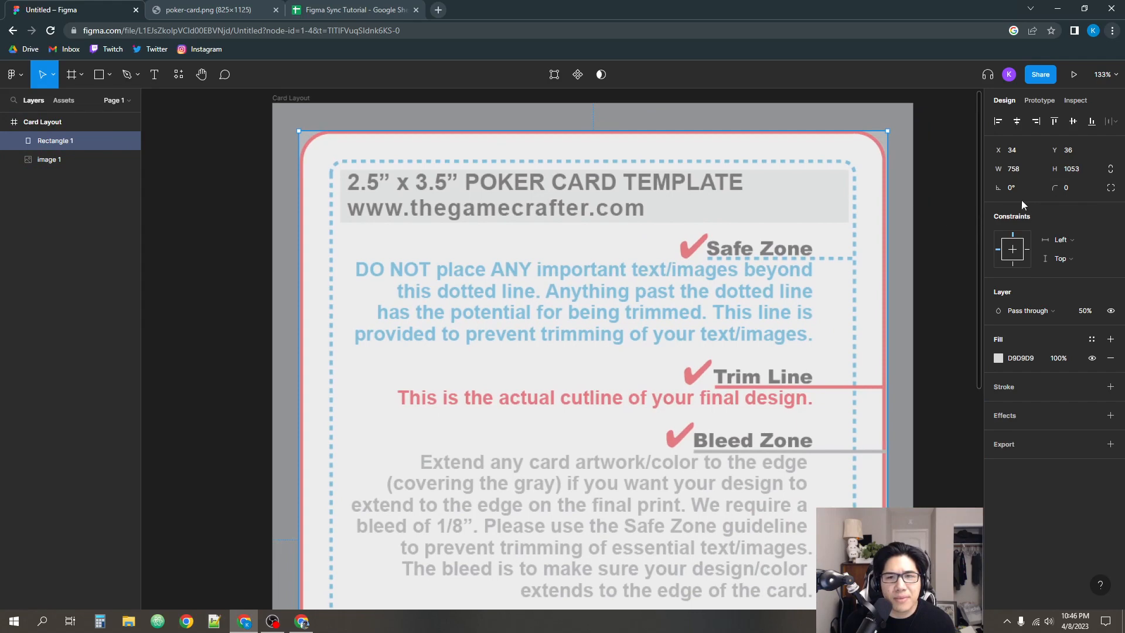
click(1055, 188)
drag(1054, 188, 350, 203)
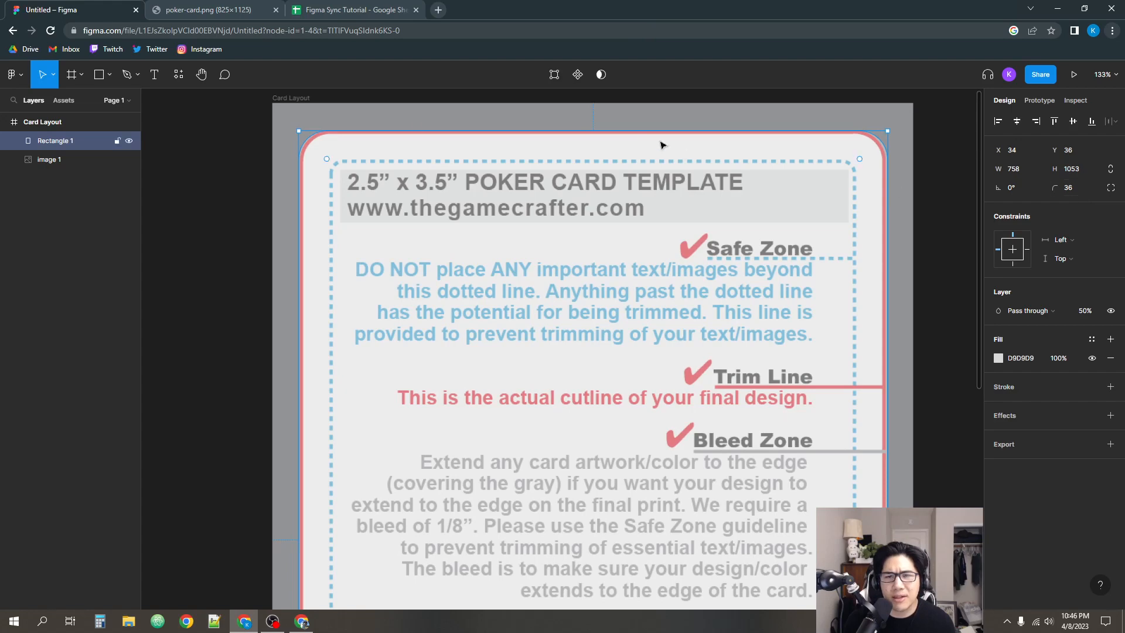
scroll(328, 163, up, 10)
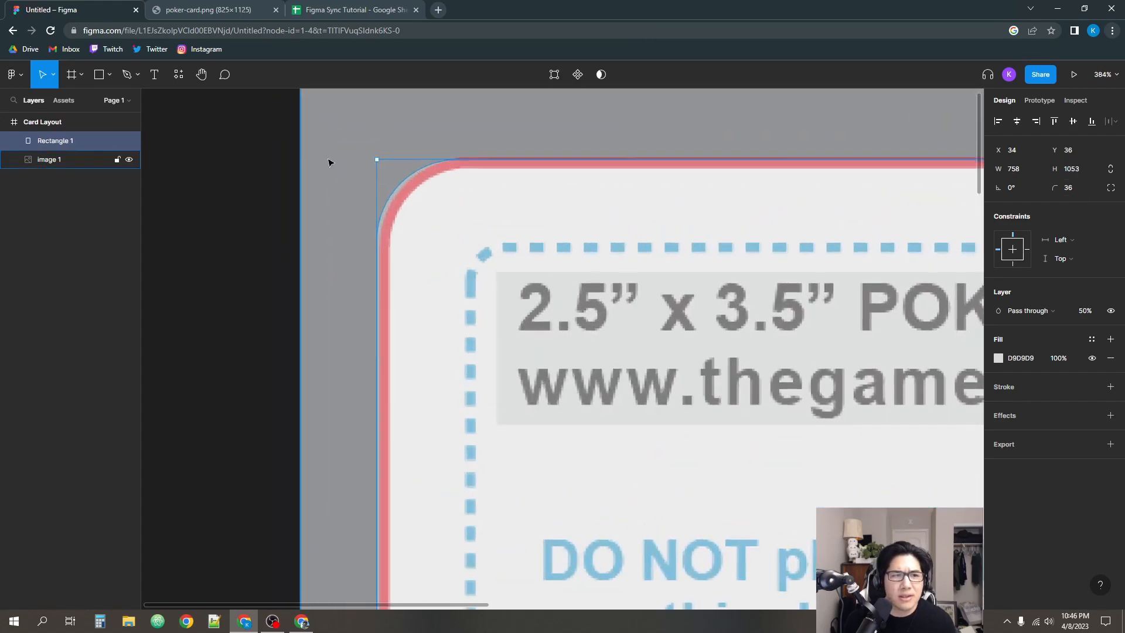
scroll(354, 168, up, 4)
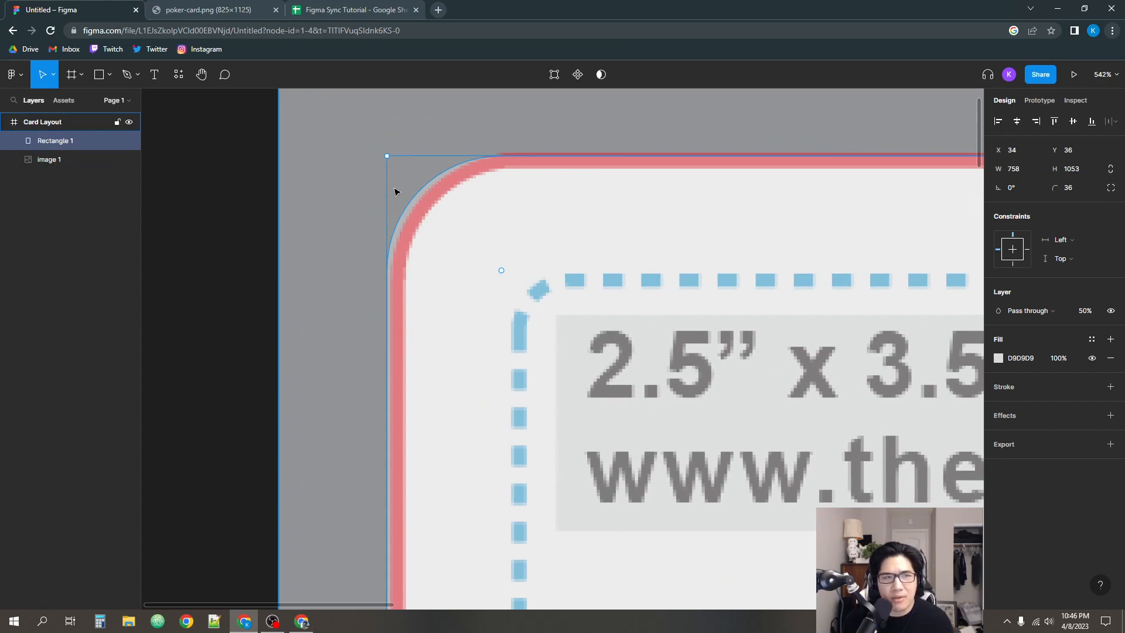
- Edit the trim rectangle's points and move its upper-left corner point to X 37, onto the red trim line
double_click(394, 191)
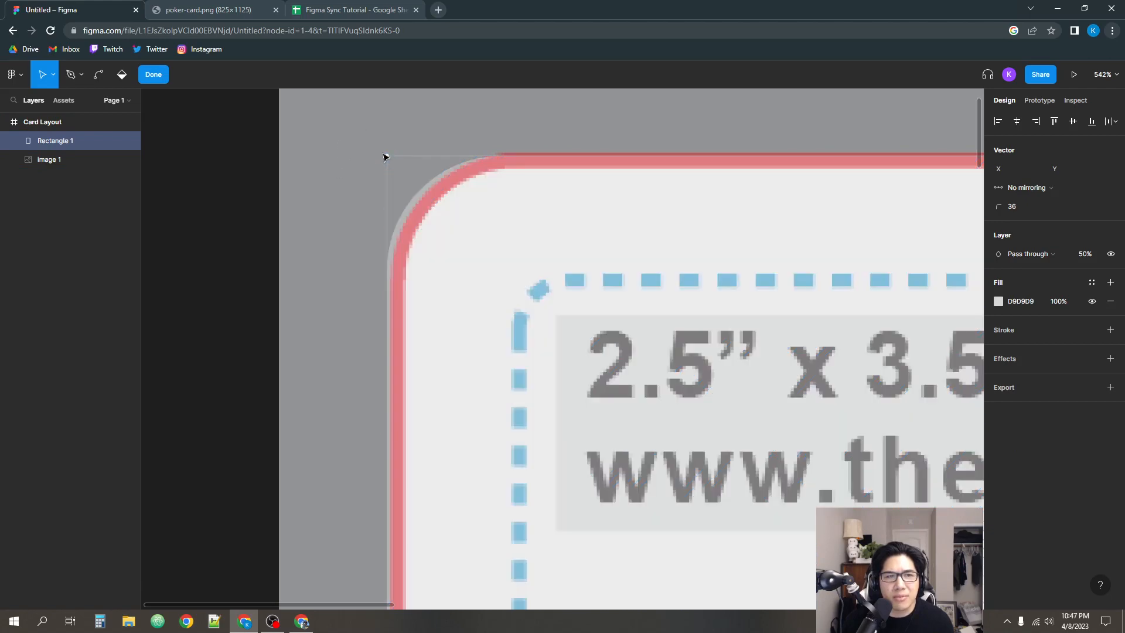
drag(352, 134, 420, 184)
key(Right)
key(Right)
key(Right)
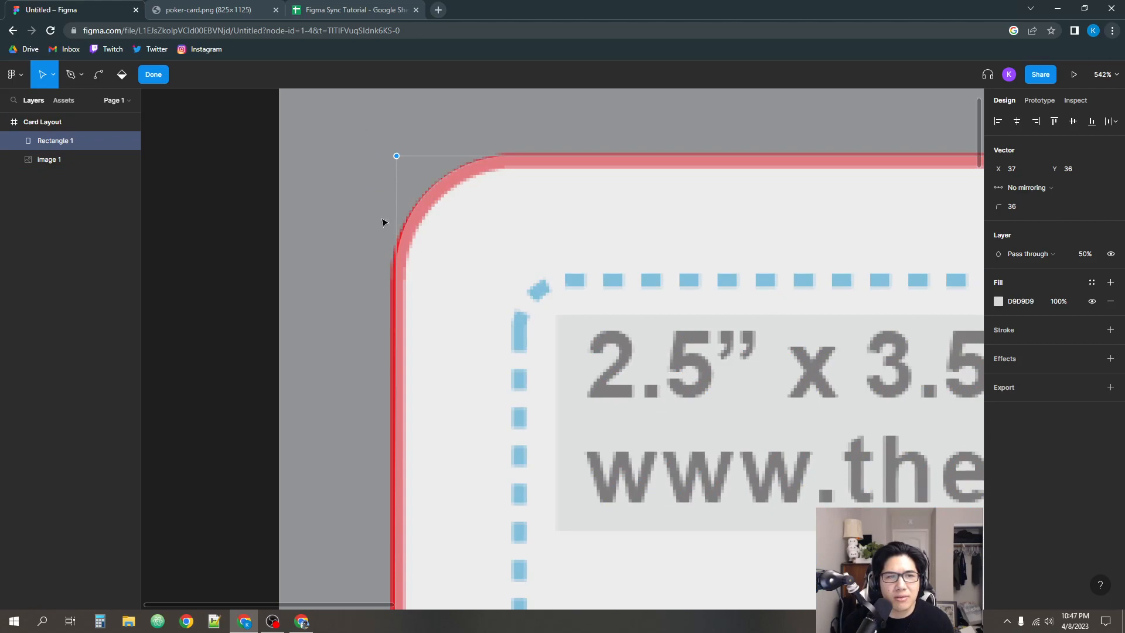
- Move the trim rectangle's upper-right corner point inward to X 789 to match the red trim line
ctrl+scroll(389, 266, down, 5)
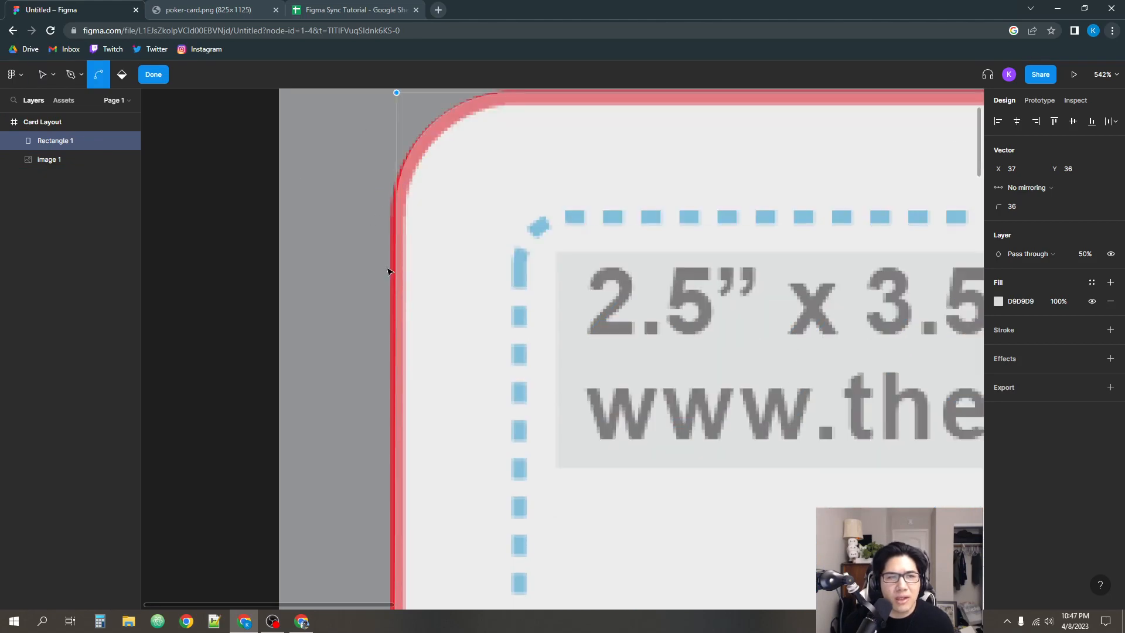
drag(585, 158, 416, 168)
ctrl+scroll(465, 166, down, 1)
ctrl+scroll(469, 167, down, 2)
scroll(702, 170, right, 4)
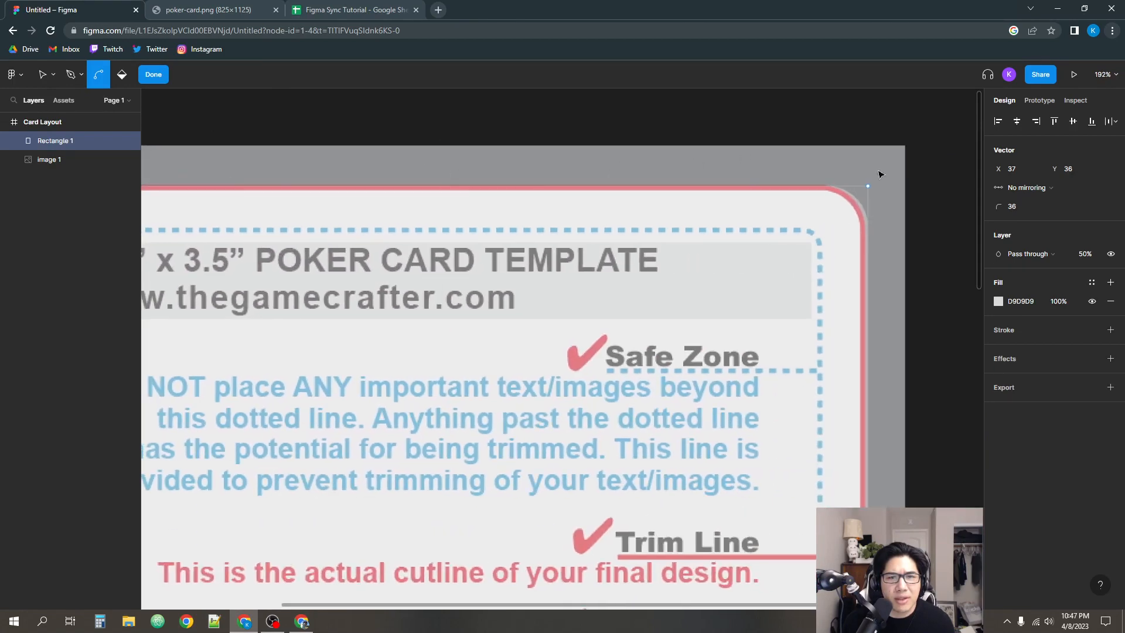
ctrl+scroll(899, 207, up, 4)
drag(885, 209, 825, 154)
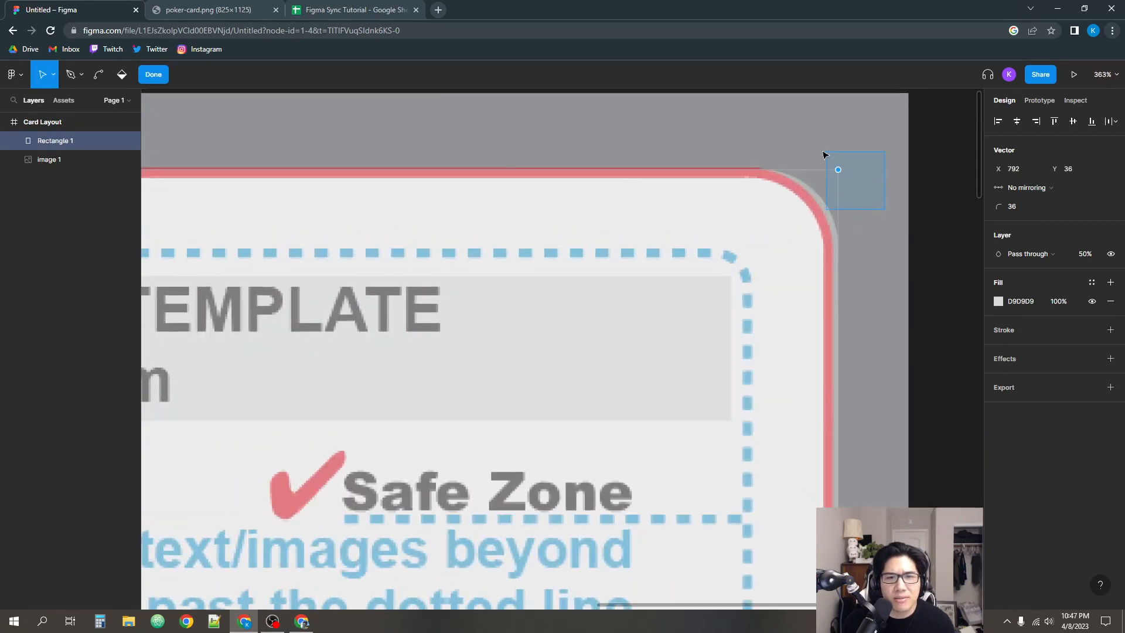
key(Left)
key(Left)
key(Left)
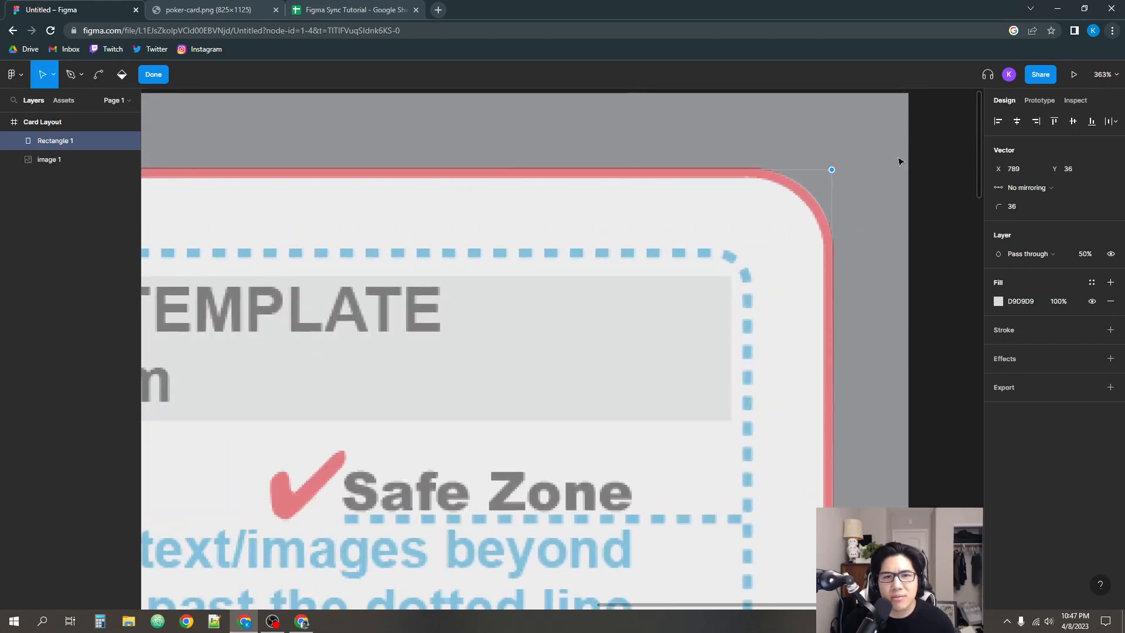
- Move the trim rectangle's lower-left corner point to X 36 so that side follows the trim line
ctrl+scroll(893, 193, down, 6)
scroll(275, 351, down, 5)
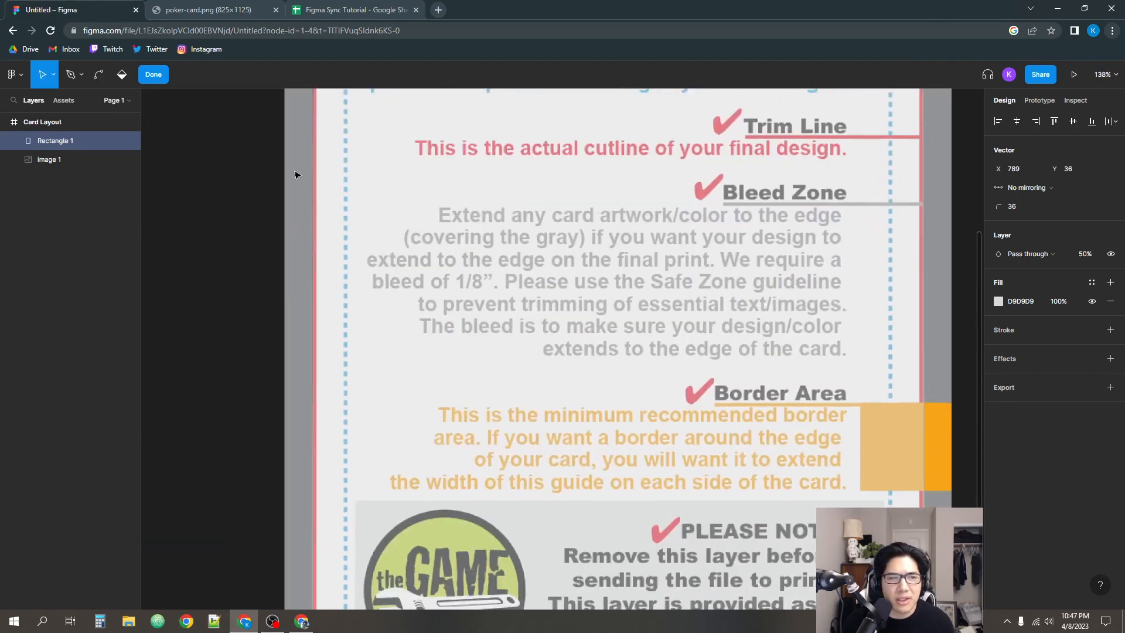
scroll(275, 199, down, 6)
ctrl+scroll(269, 372, up, 7)
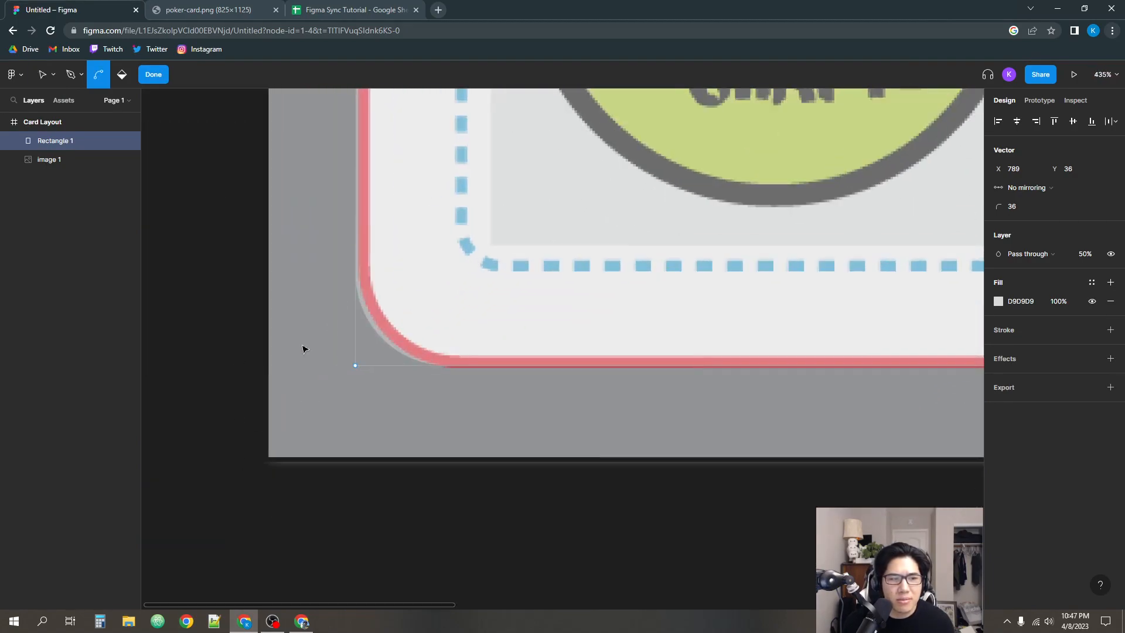
click(358, 365)
key(Right)
key(Right)
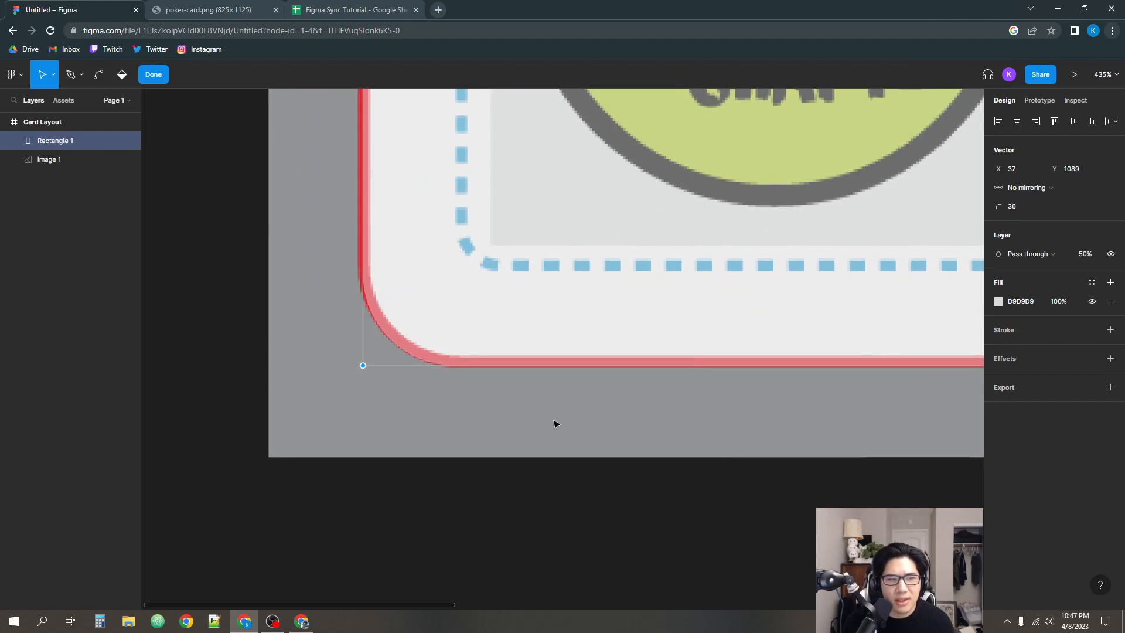
key(Left)
- Move the trim rectangle's lower-right corner point inward onto the trim line and finish editing its points
drag(973, 414, 344, 406)
scroll(344, 406, right, 10)
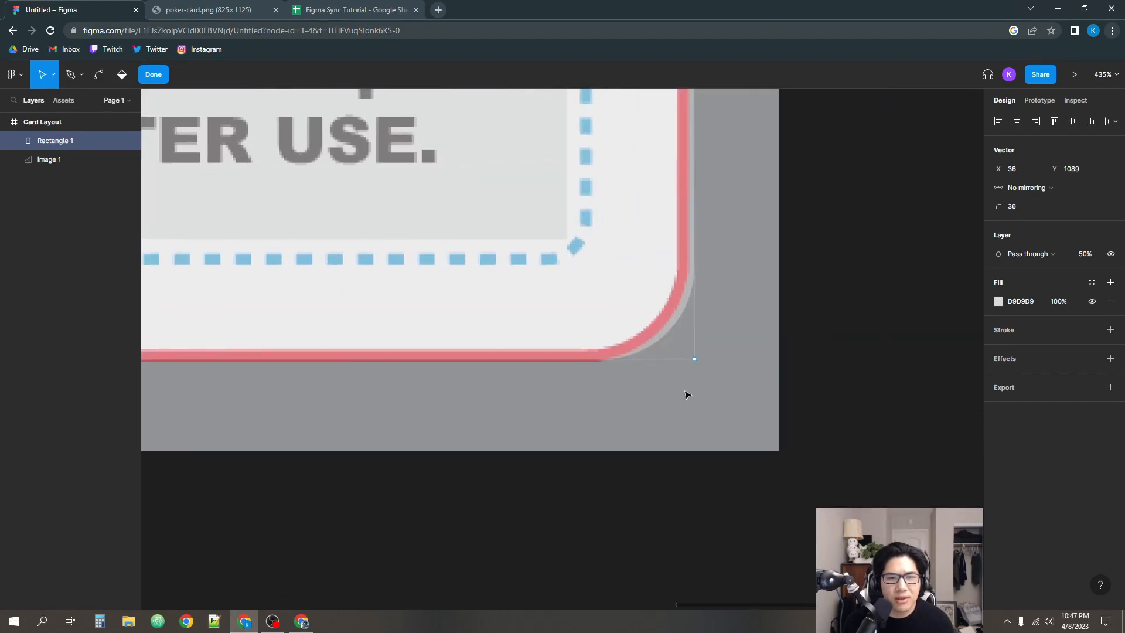
click(688, 358)
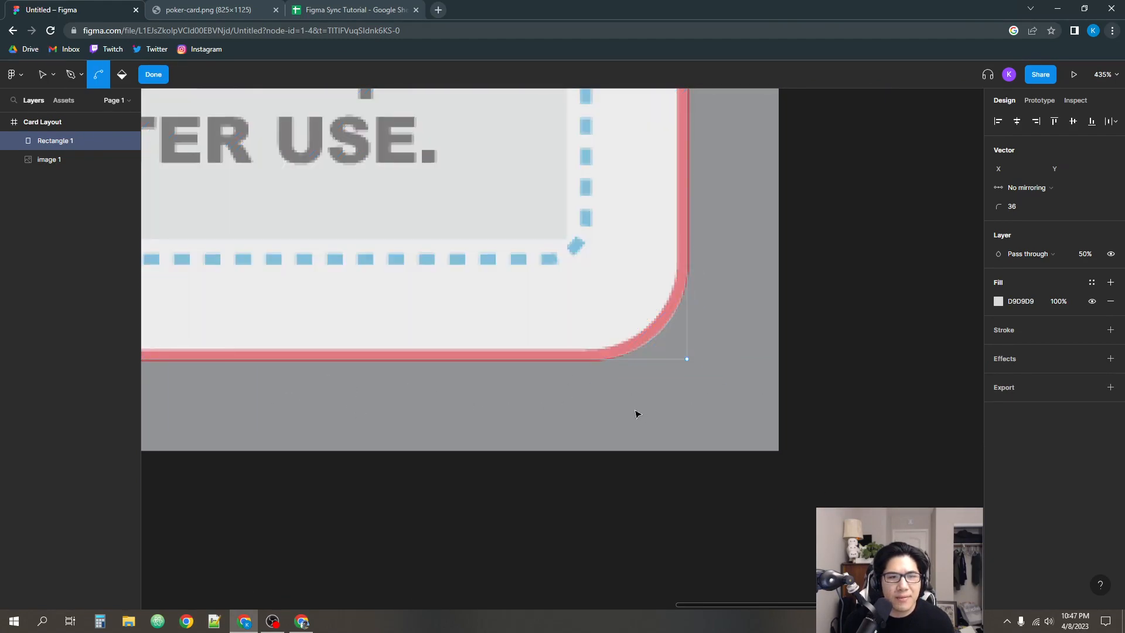
ctrl+scroll(635, 414, down, 10)
drag(528, 477, 588, 523)
drag(263, 282, 369, 406)
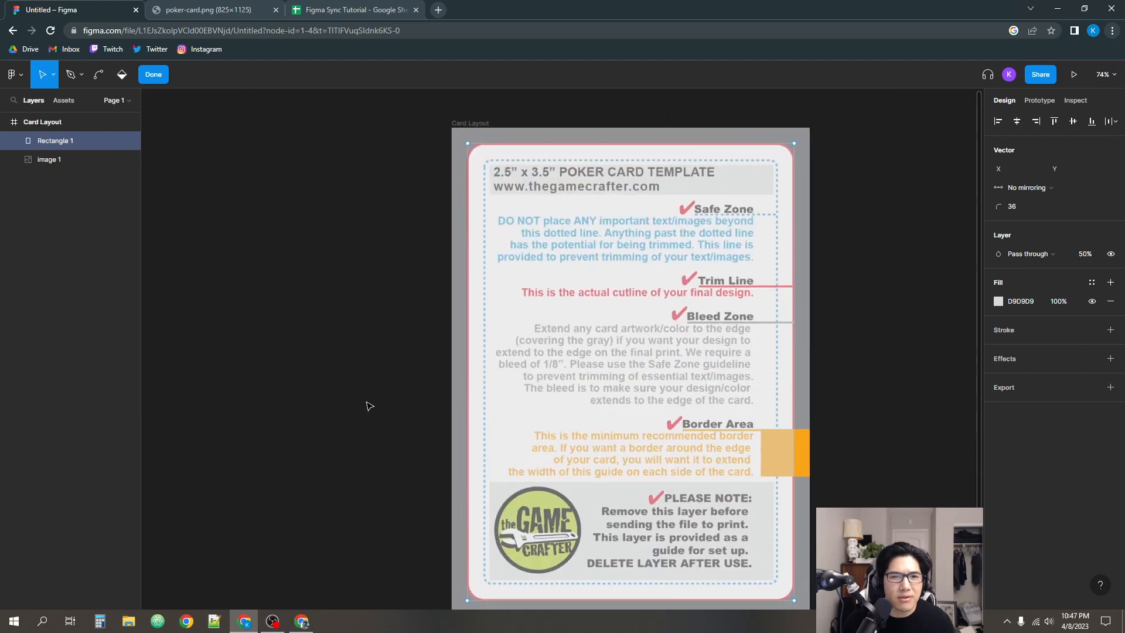
click(436, 333)
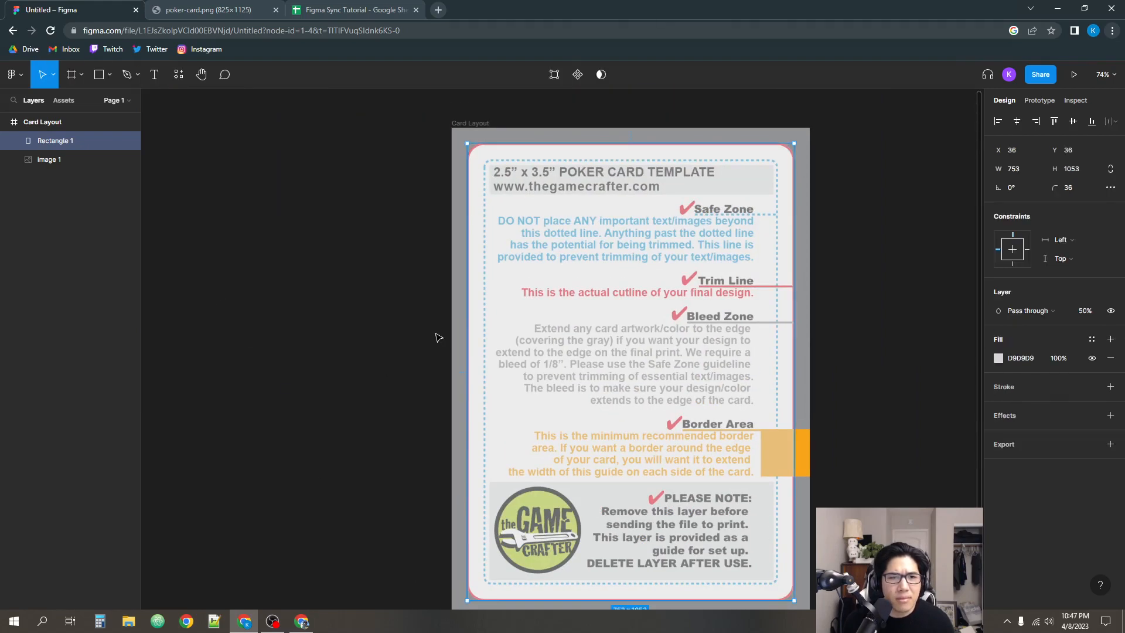
click(441, 328)
- Draw a second rectangle of about 676 × 971 over the template's blue dashed safe zone line
scroll(427, 287, down, 1)
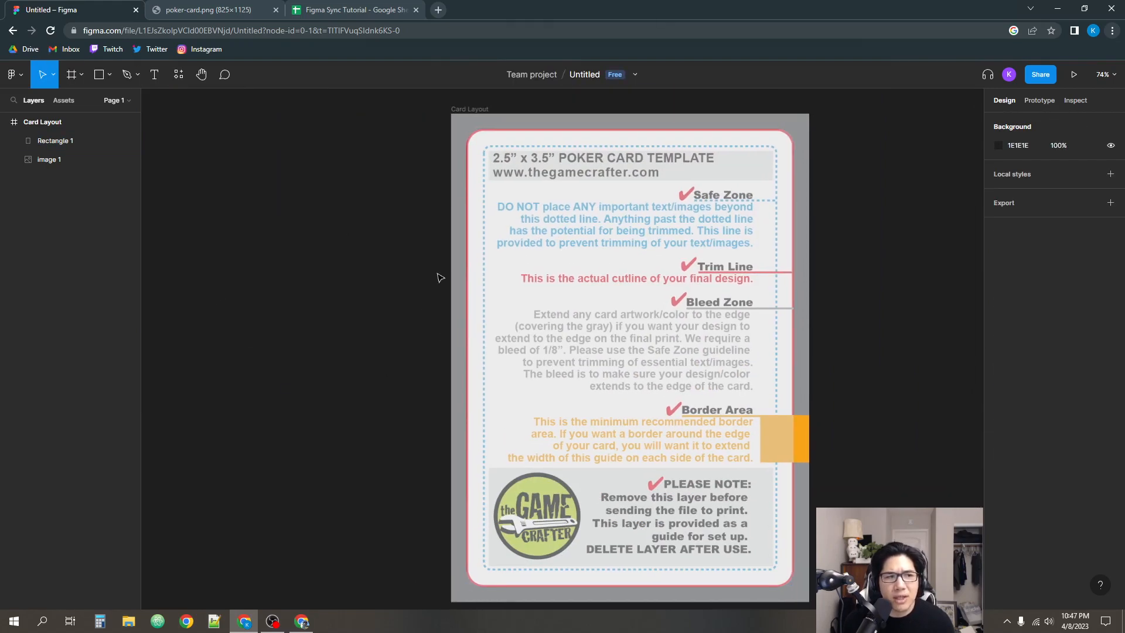
key(r)
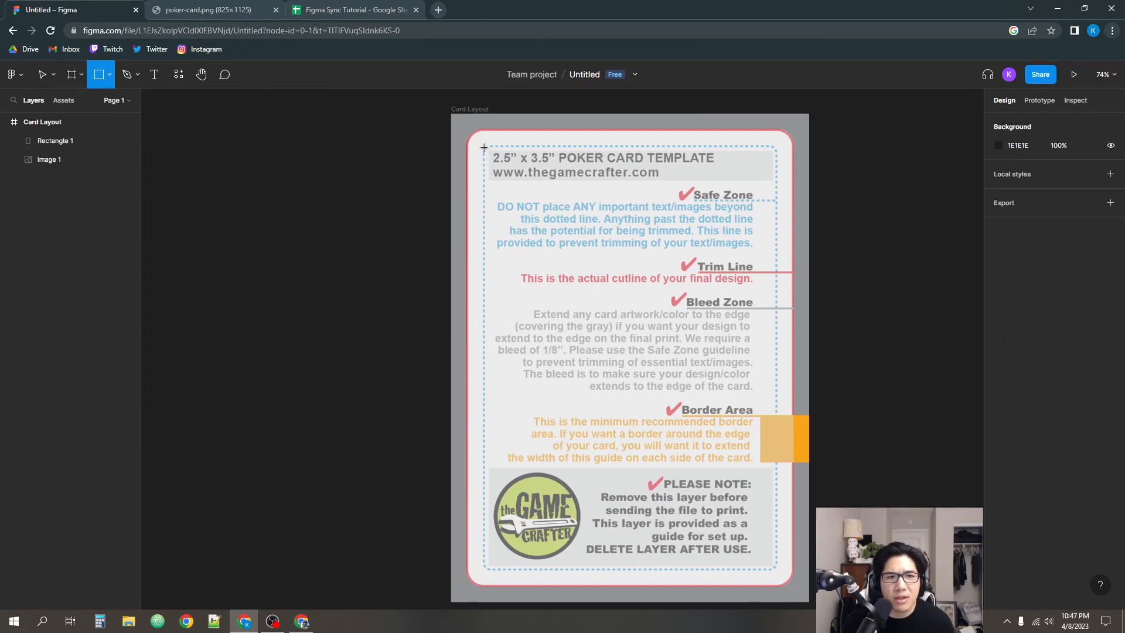
drag(484, 146, 778, 571)
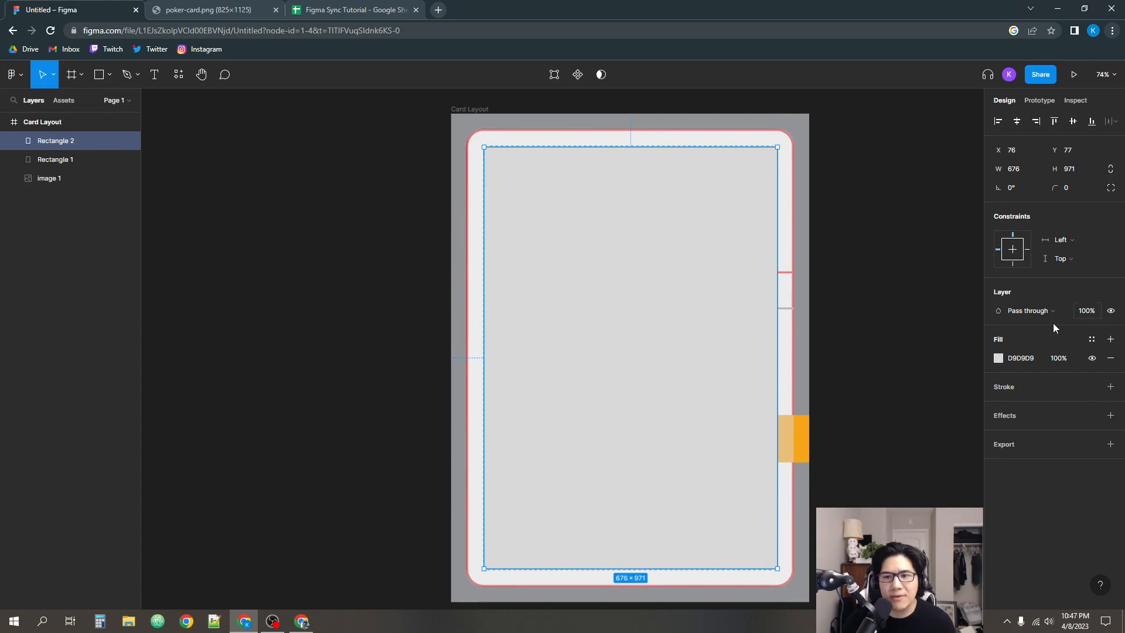
- Set the safe zone rectangle's layer opacity to 60%
key(5)
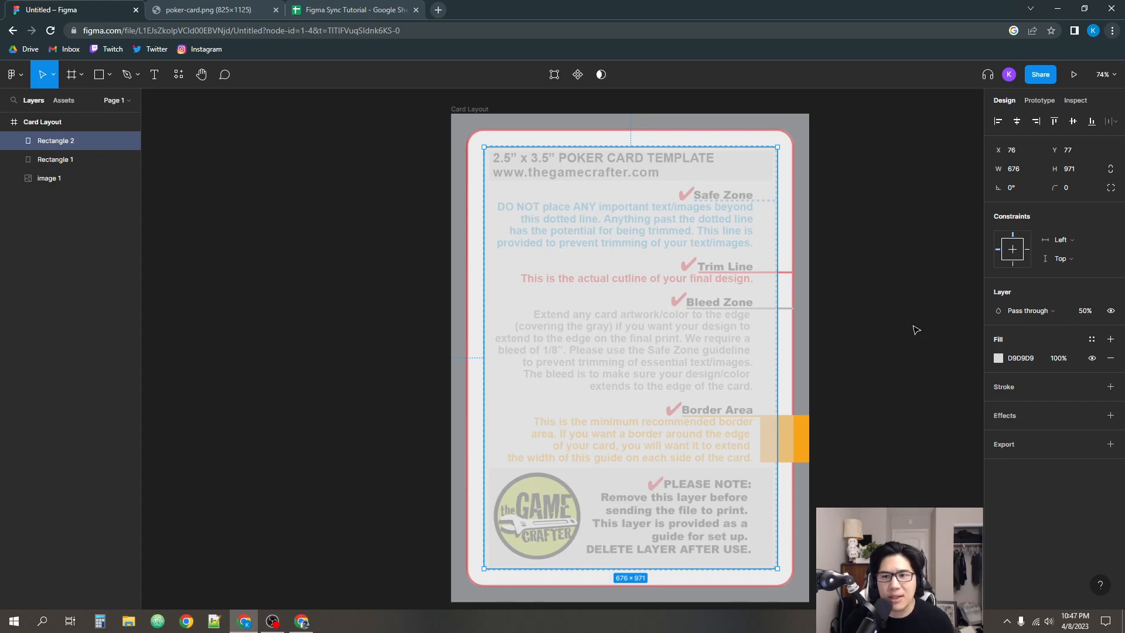
key(1)
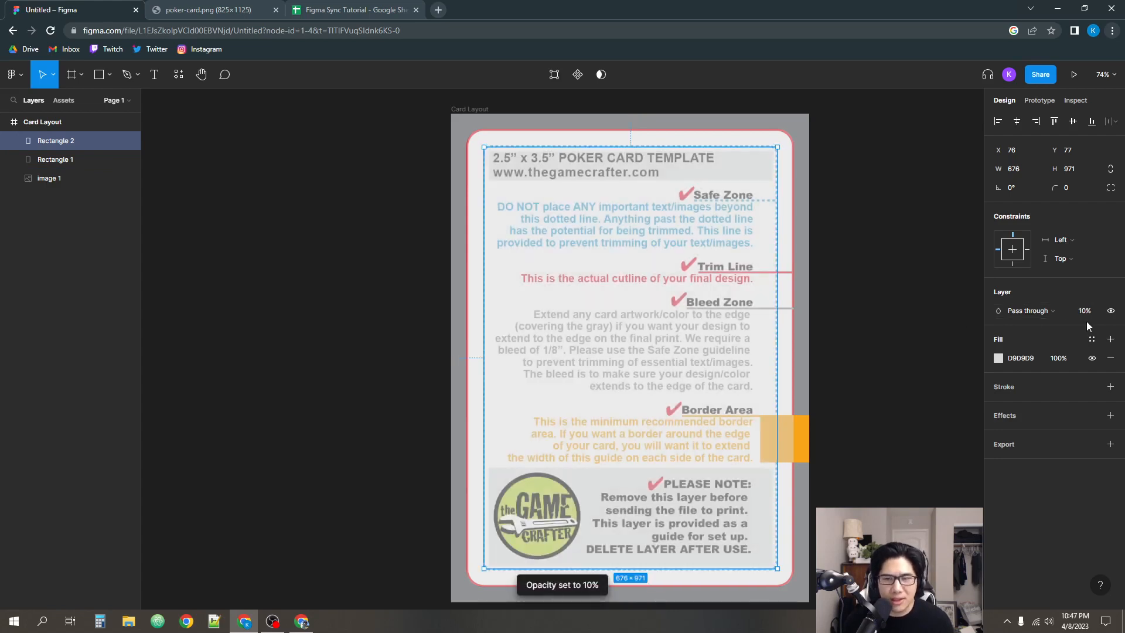
key(3)
key(5)
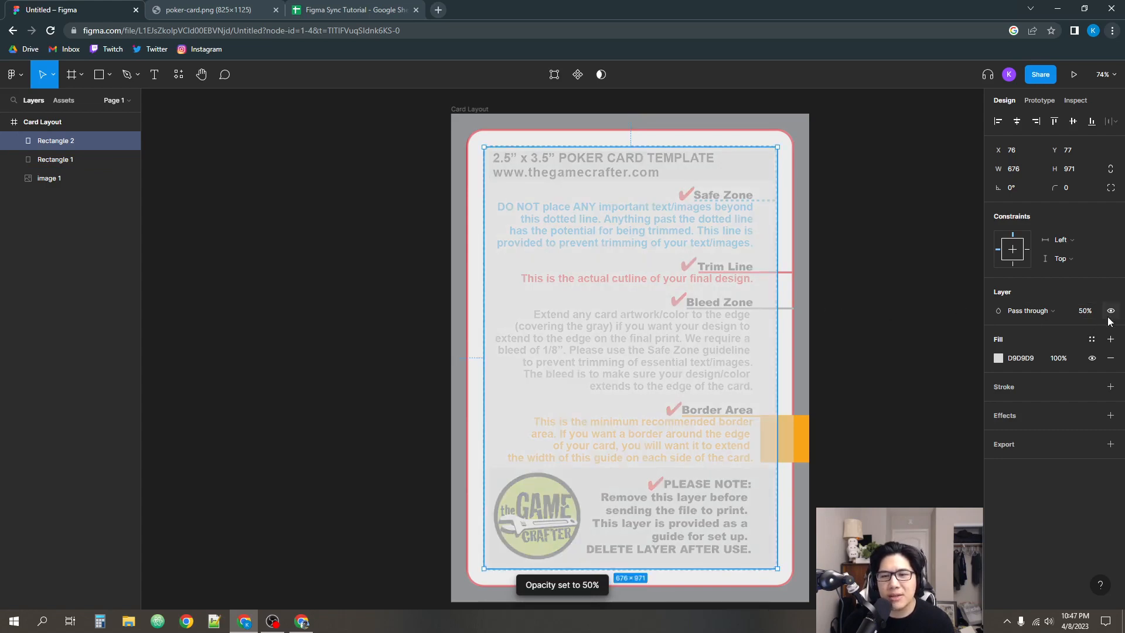
click(1085, 311)
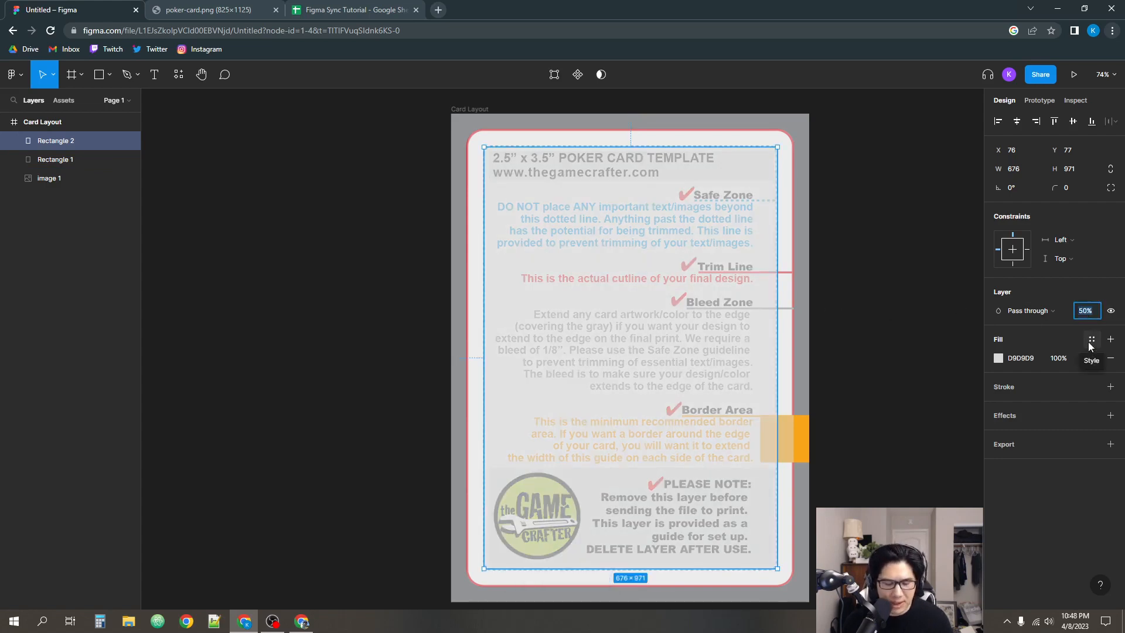
text(60)
key(Return)
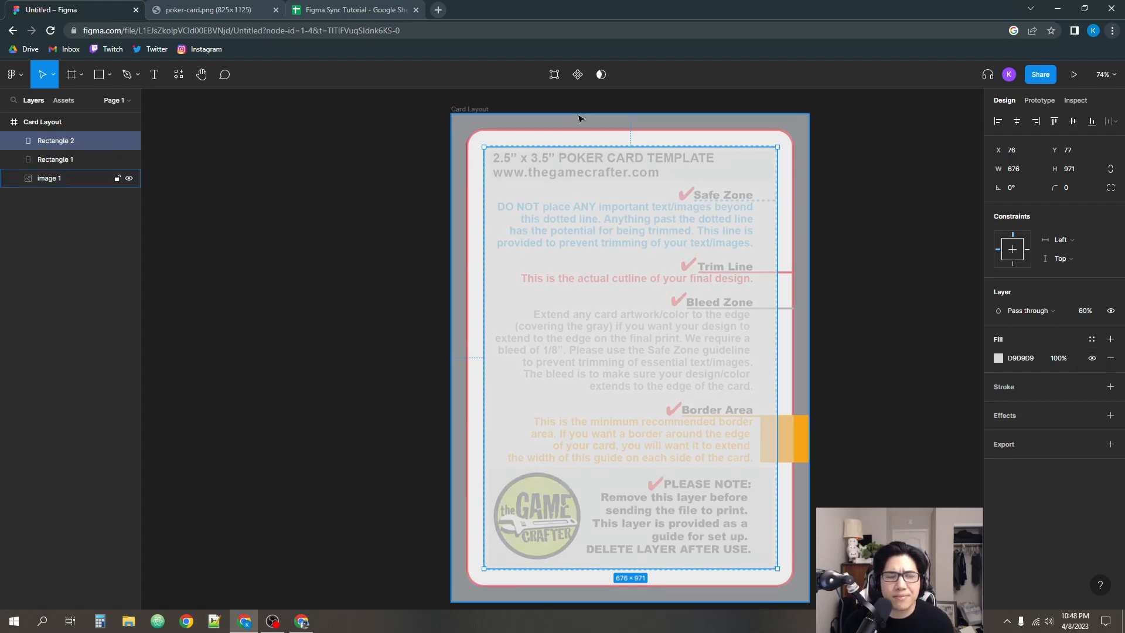
- Give the safe zone rectangle the same corner radius as the trim rectangle, 36
scroll(608, 117, up, 4)
scroll(564, 179, up, 3)
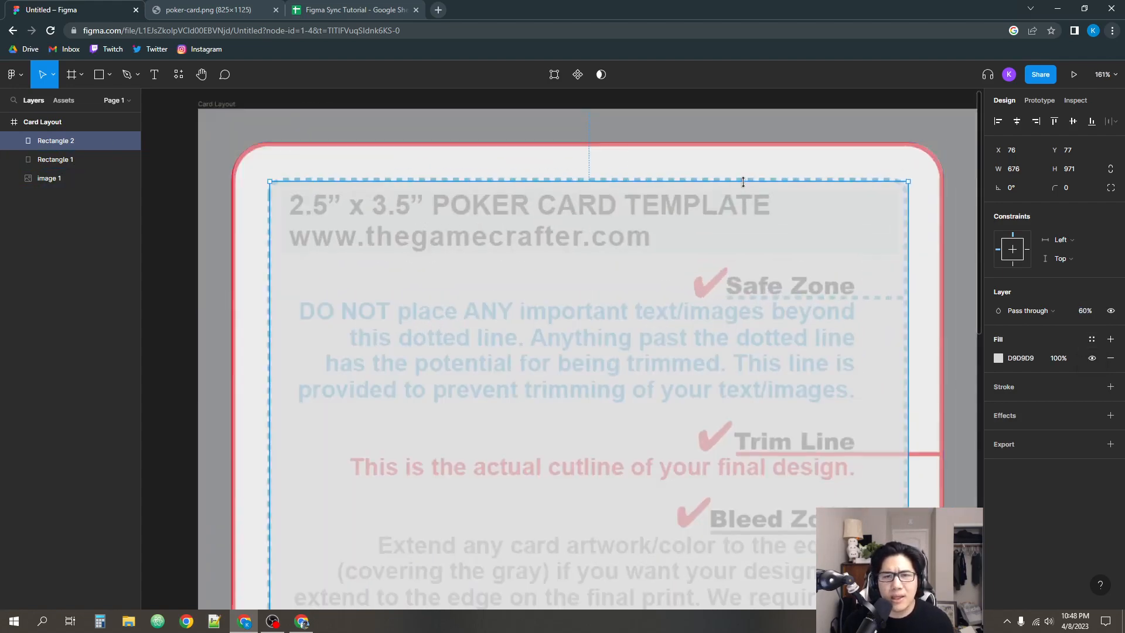
drag(653, 176, 732, 195)
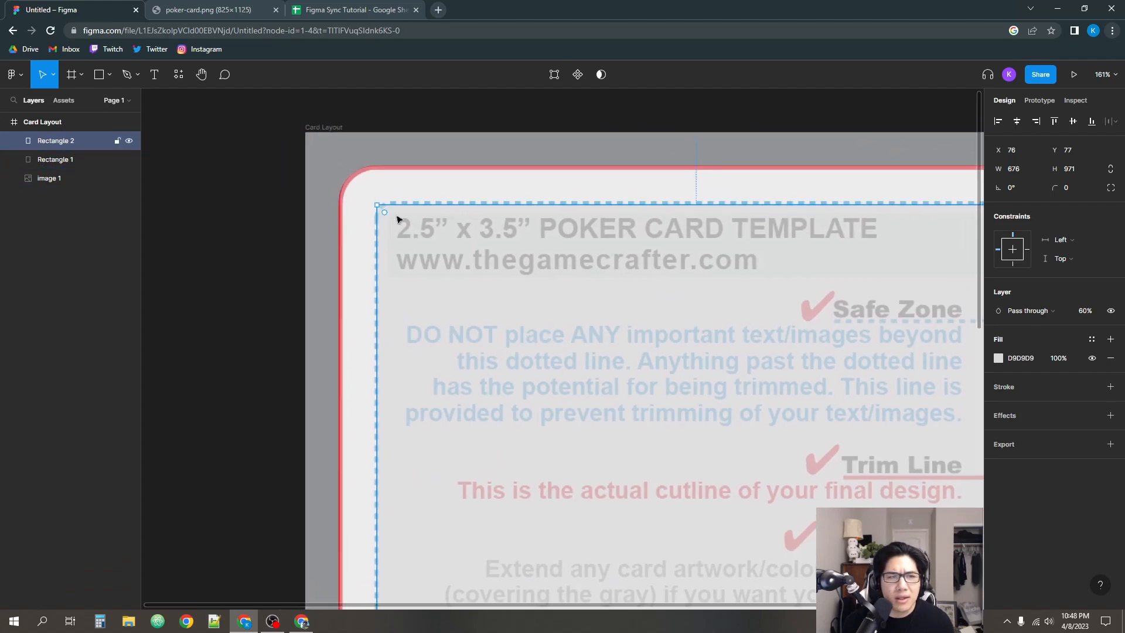
scroll(394, 221, up, 2)
scroll(577, 226, down, 4)
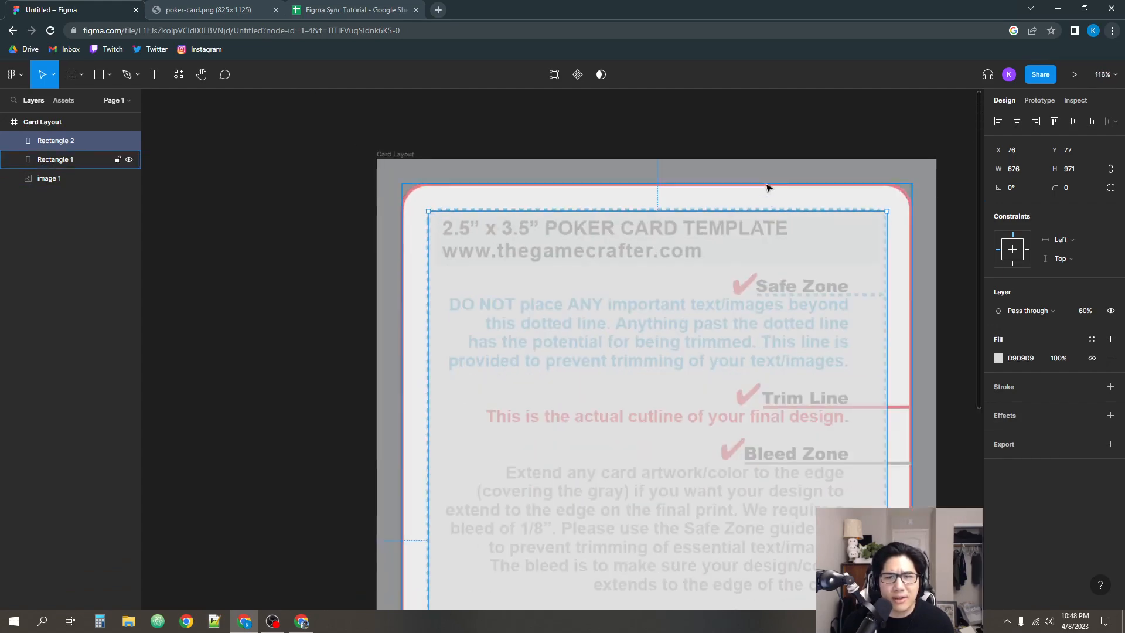
click(896, 199)
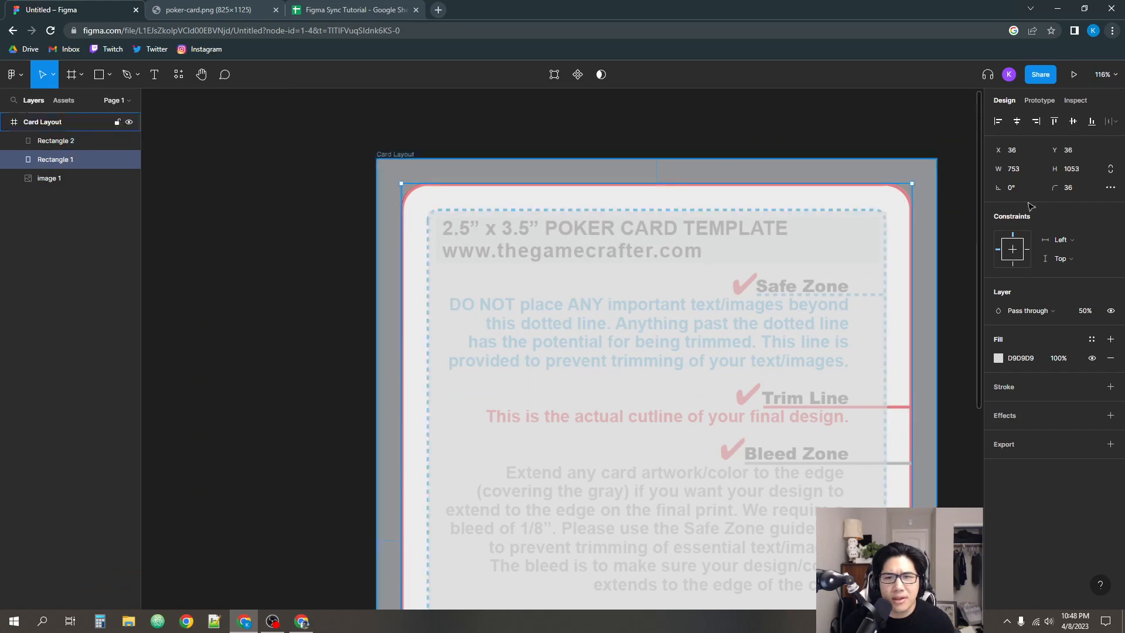
click(754, 286)
click(1082, 190)
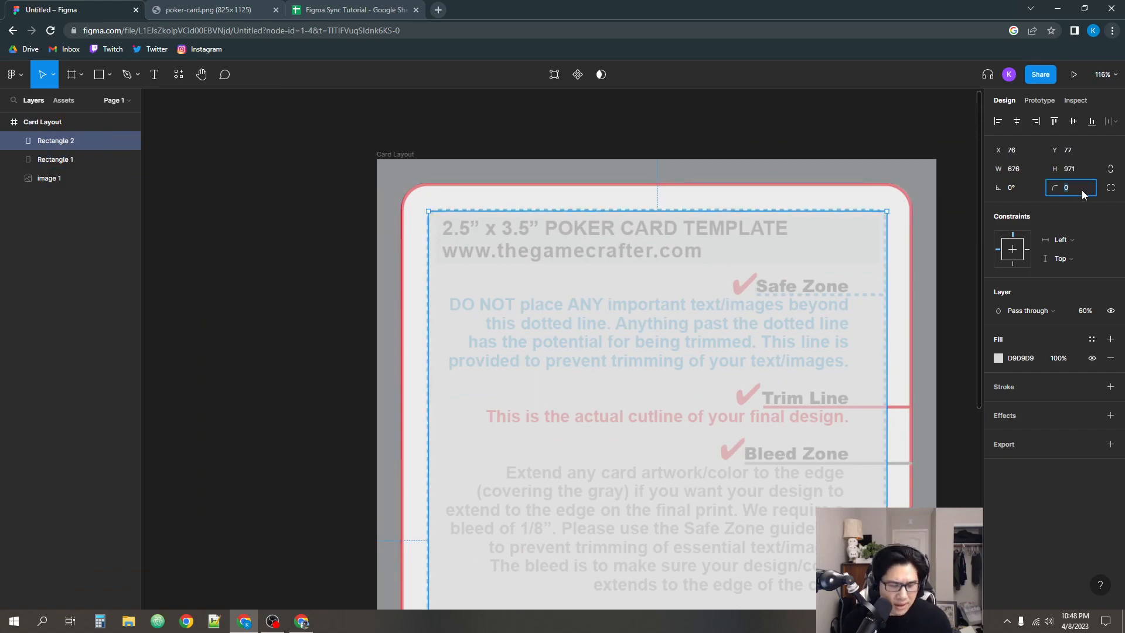
text(36)
key(Return)
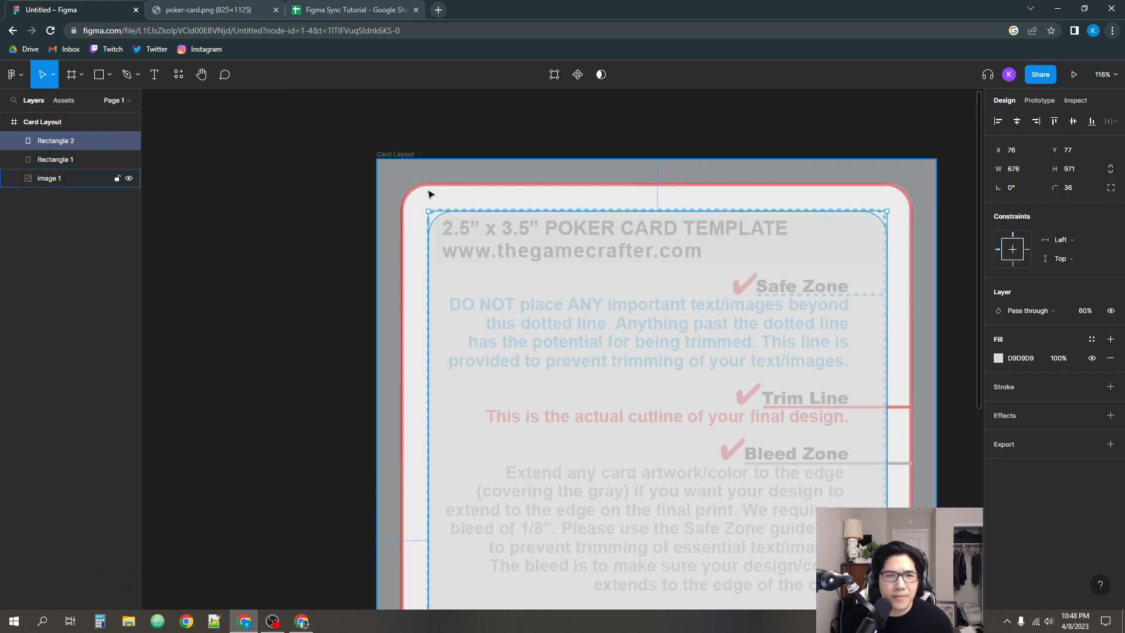
- Raise the safe zone rectangle's upper-left corner point to Y 75 to meet the dashed line
scroll(430, 191, up, 5)
scroll(430, 234, up, 2)
key(Return)
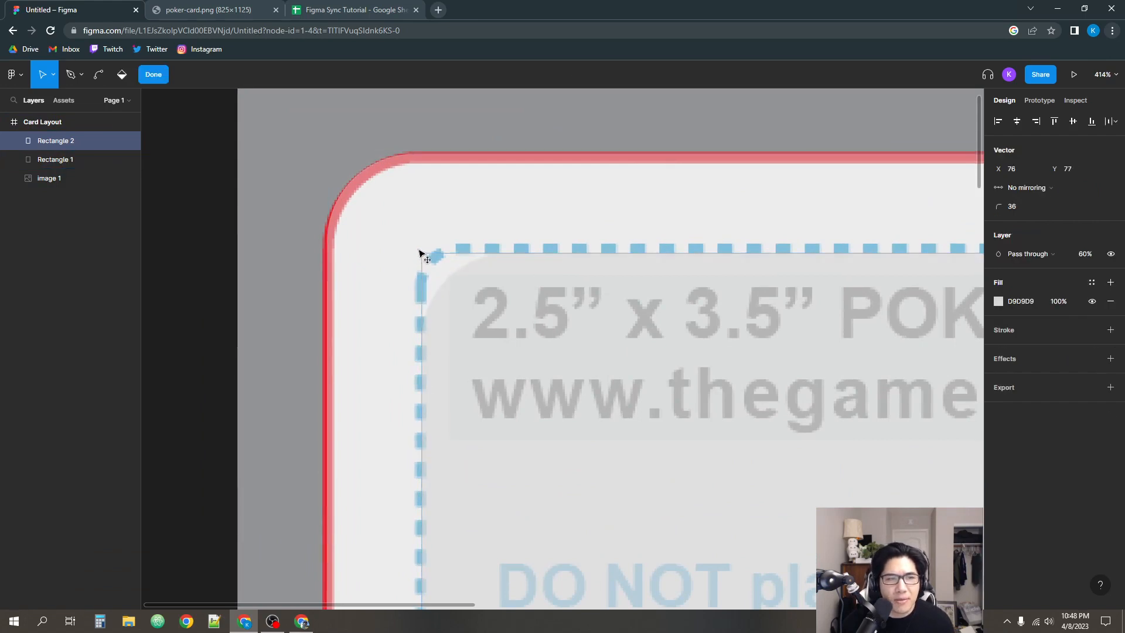
drag(421, 253, 422, 251)
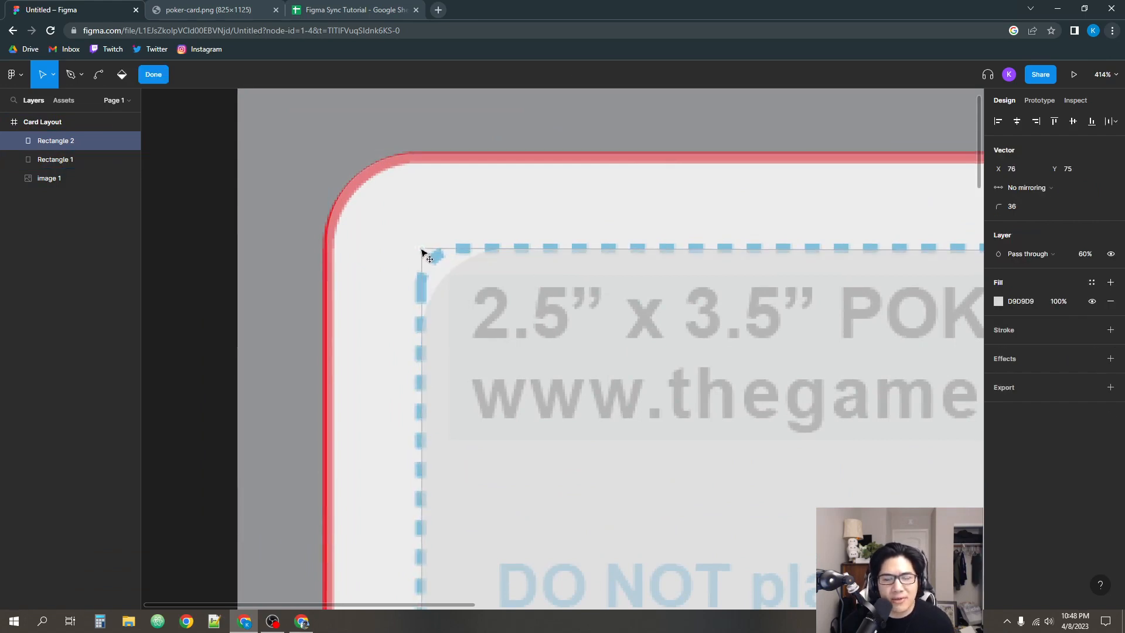
scroll(691, 216, down, 5)
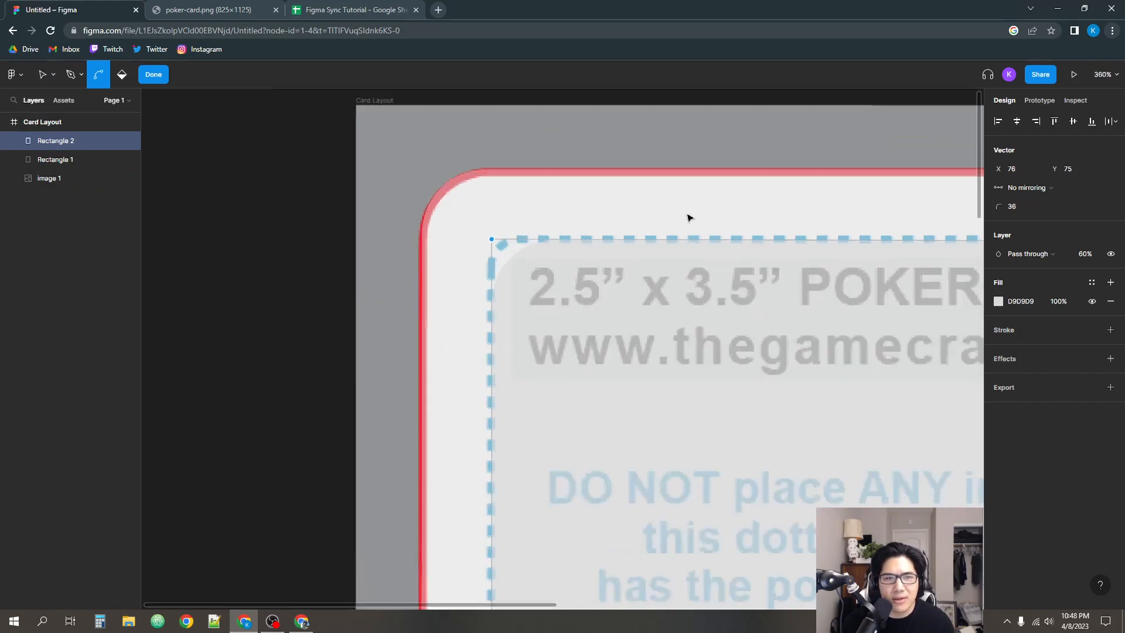
key(Escape)
- Set the safe zone rectangle's corner radius to 20
drag(706, 206, 620, 203)
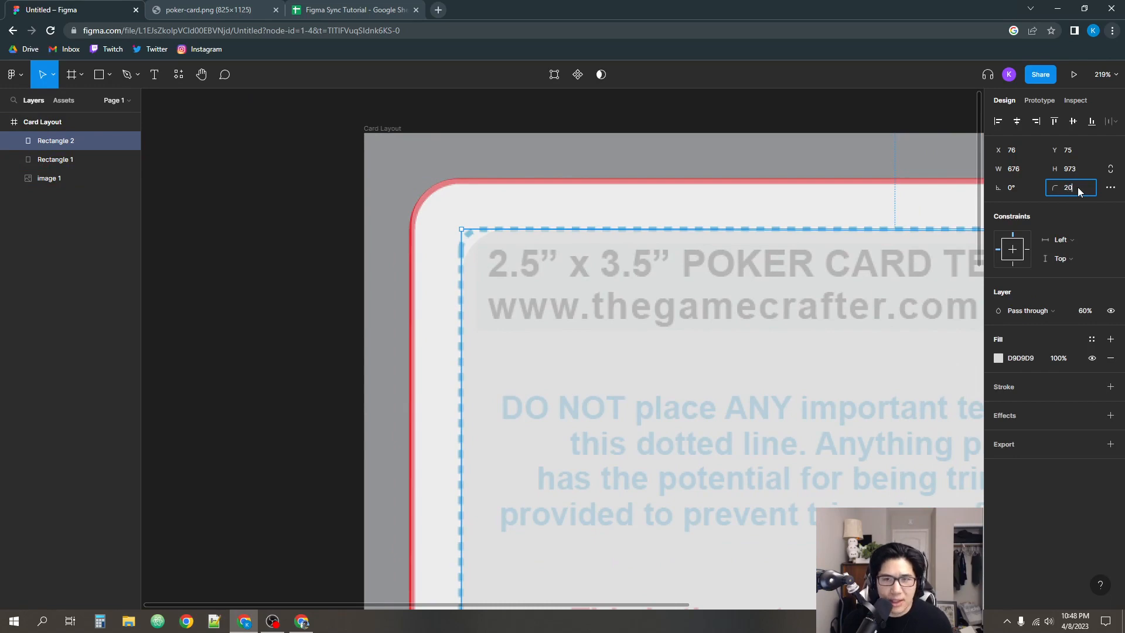
key(Return)
scroll(497, 259, up, 5)
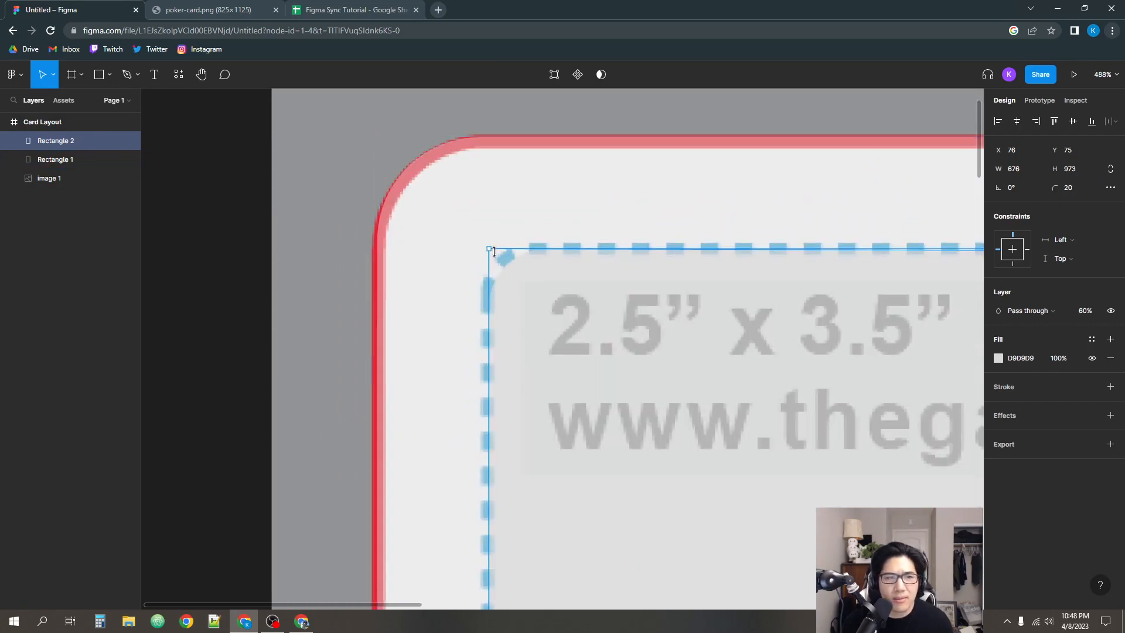
- Move the safe zone rectangle's upper-left corner point outward to X 73 to cover the blue dashed line
double_click(503, 253)
scroll(523, 243, down, 3)
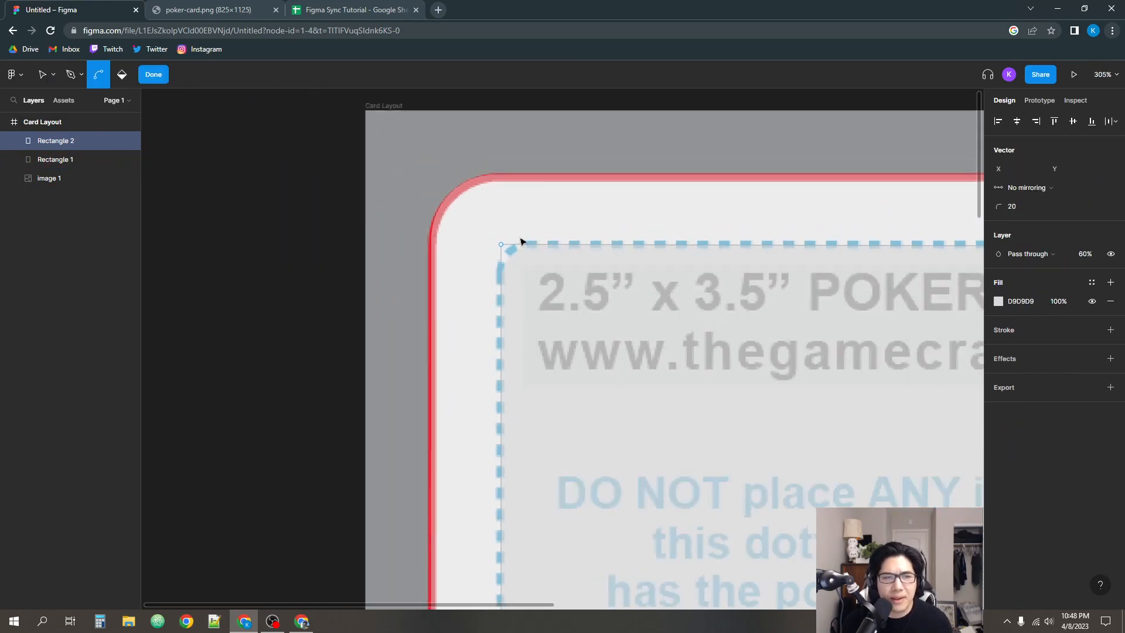
drag(468, 219, 531, 291)
scroll(501, 295, down, 3)
scroll(493, 287, up, 3)
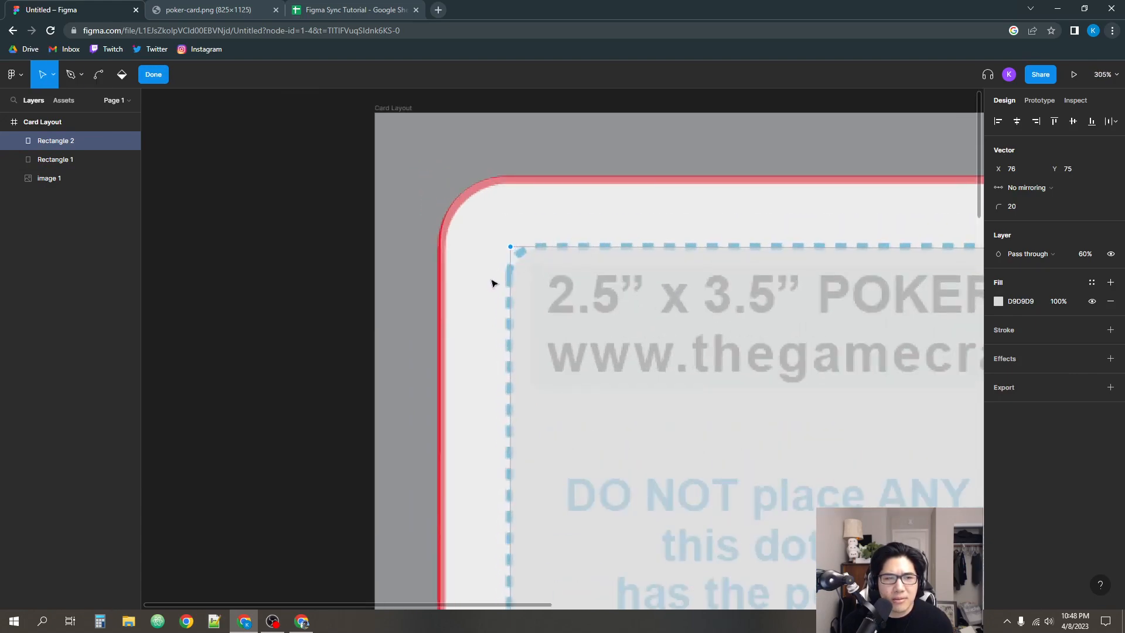
key(Left)
key(Left)
key(Left)
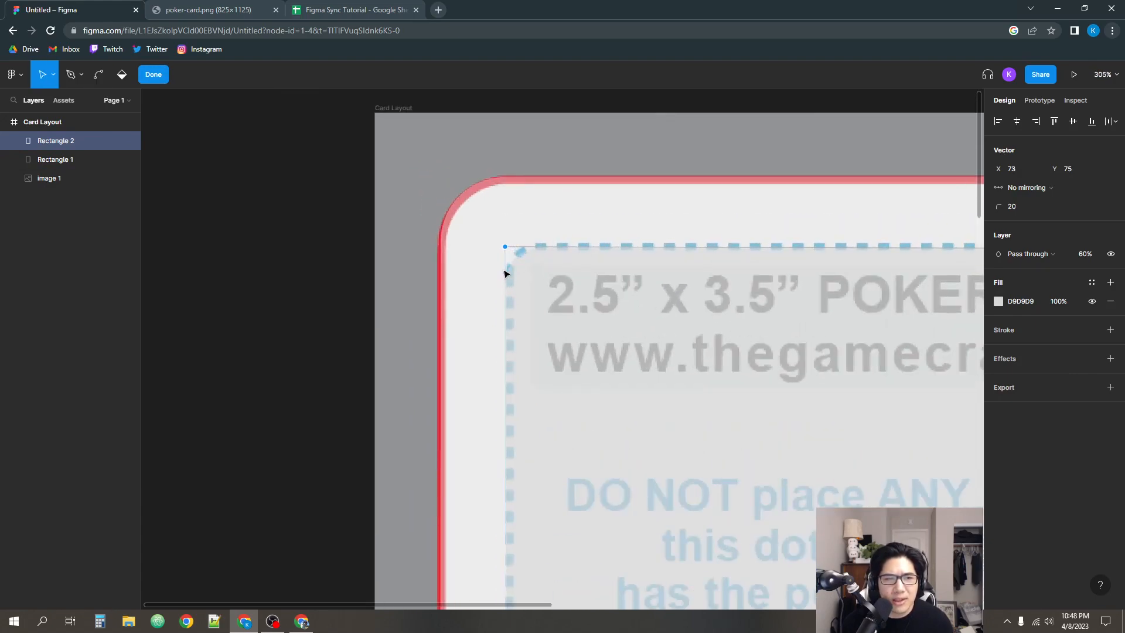
- Raise the safe zone rectangle's upper-left corner point to Y 73 to cover the dashed line
key(Up)
key(Up)
scroll(551, 233, up, 3)
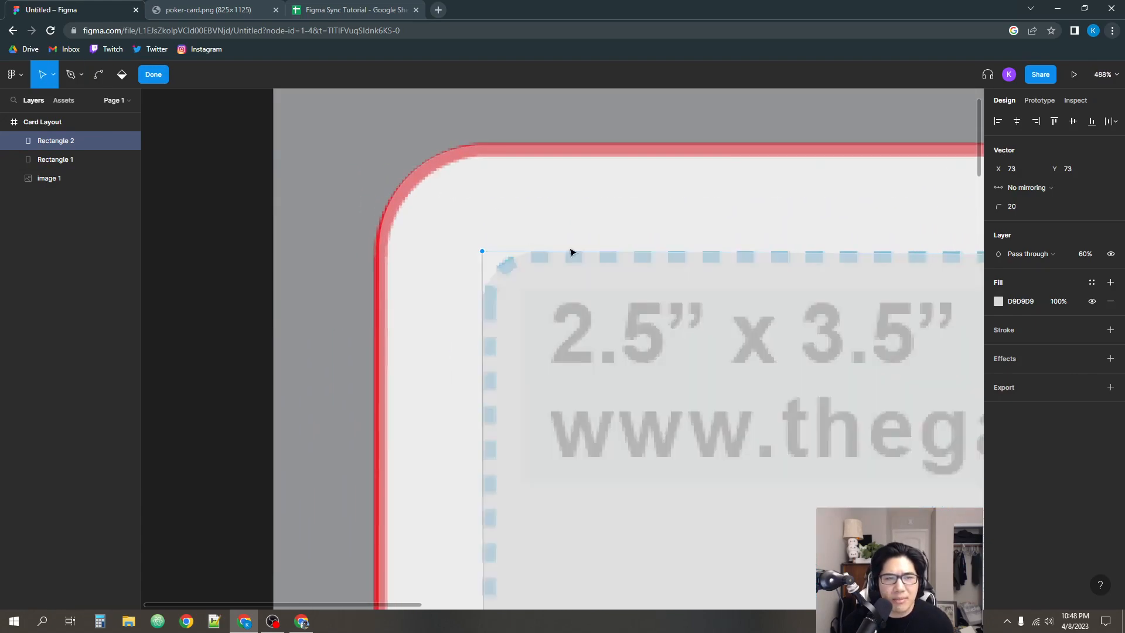
- Raise the safe zone rectangle's upper-right corner point to Y 73 to level it with the upper-left corner
drag(815, 226, 518, 232)
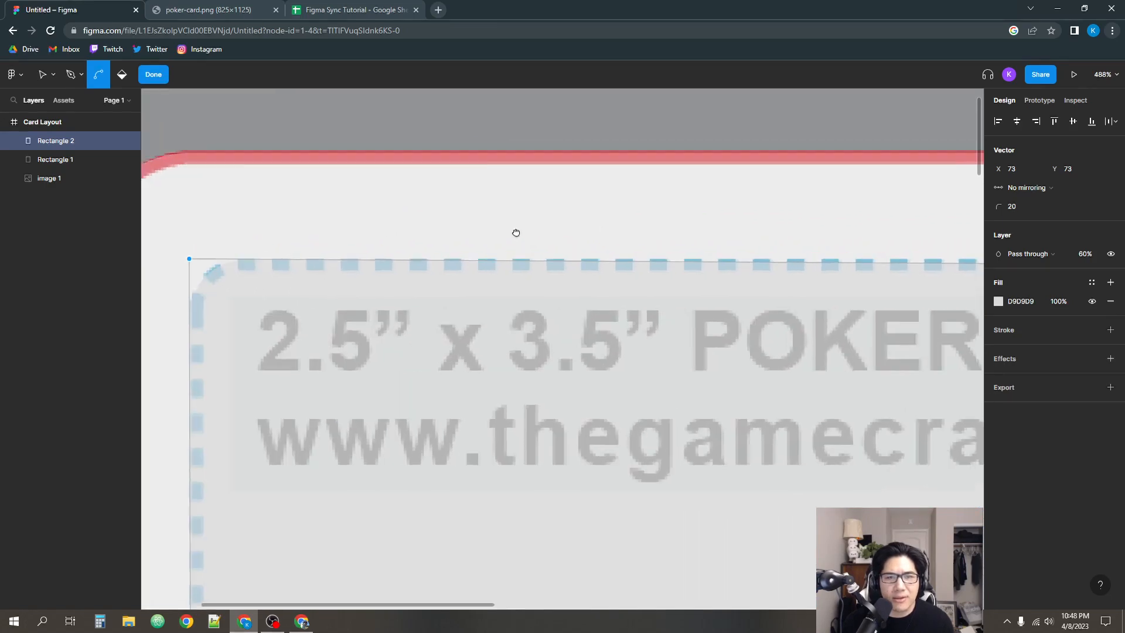
scroll(595, 229, down, 3)
drag(815, 217, 468, 224)
drag(931, 212, 505, 196)
key(v)
click(565, 236)
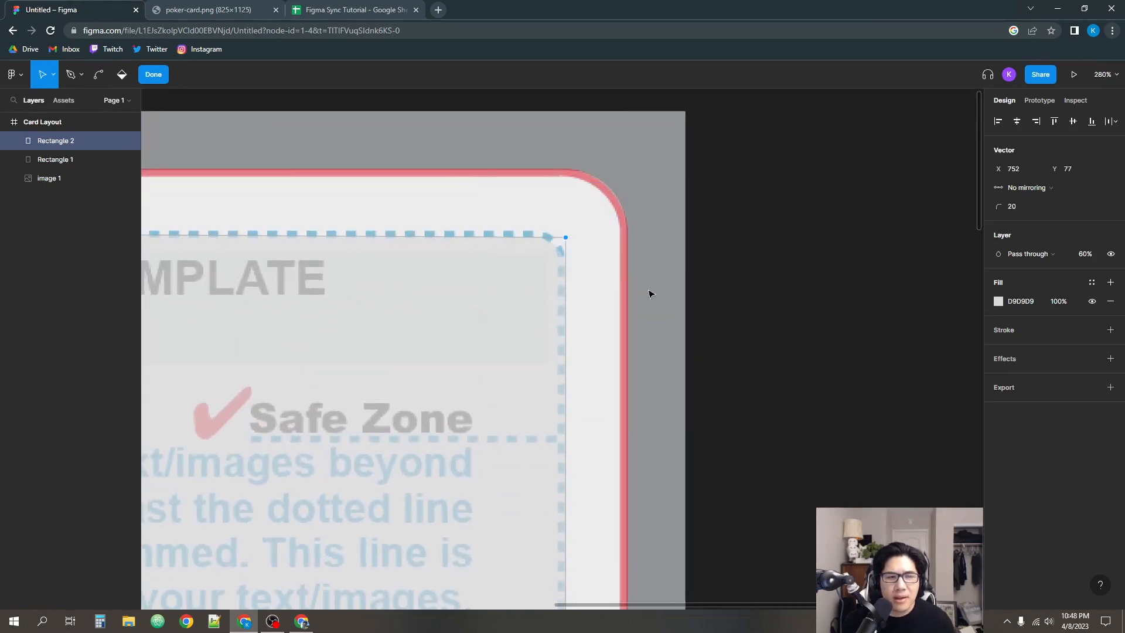
key(Up)
key(Up)
key(Up)
key(Up)
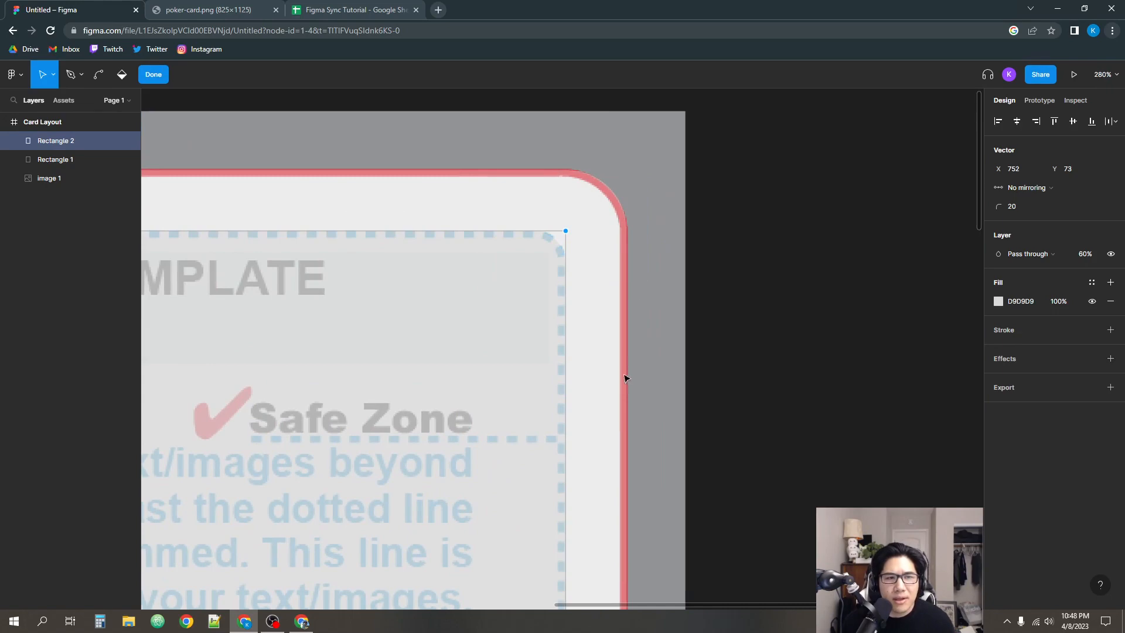
- Nudge the safe zone rectangle's lower-right corner point downward to cover the blue dashed line
scroll(624, 378, down, 3)
scroll(678, 402, down, 10)
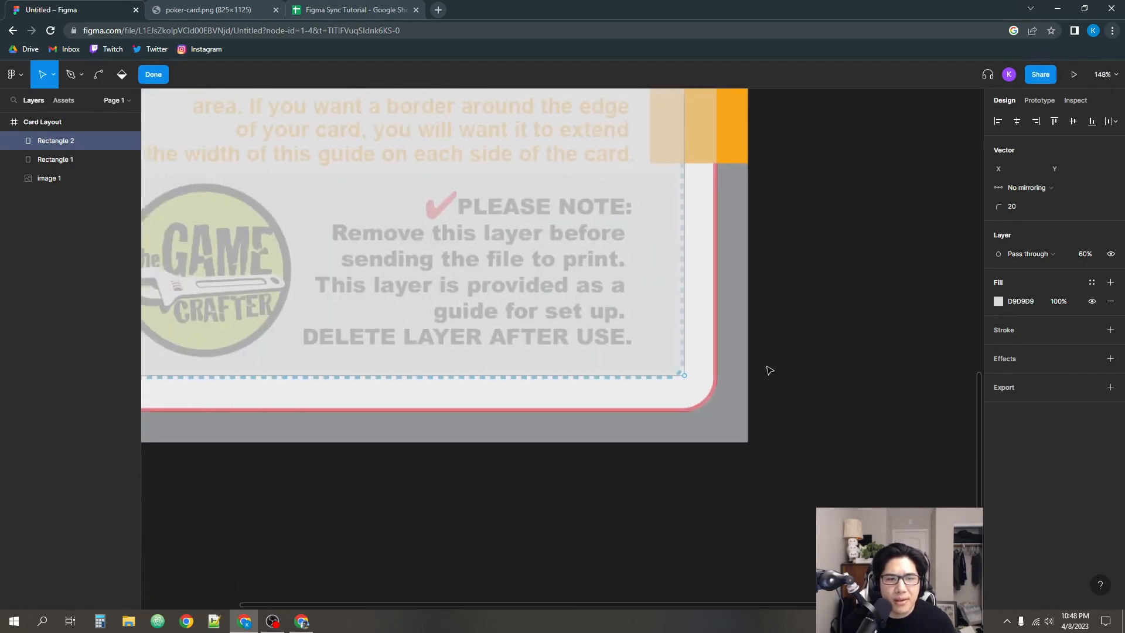
scroll(709, 389, up, 5)
drag(685, 369, 629, 325)
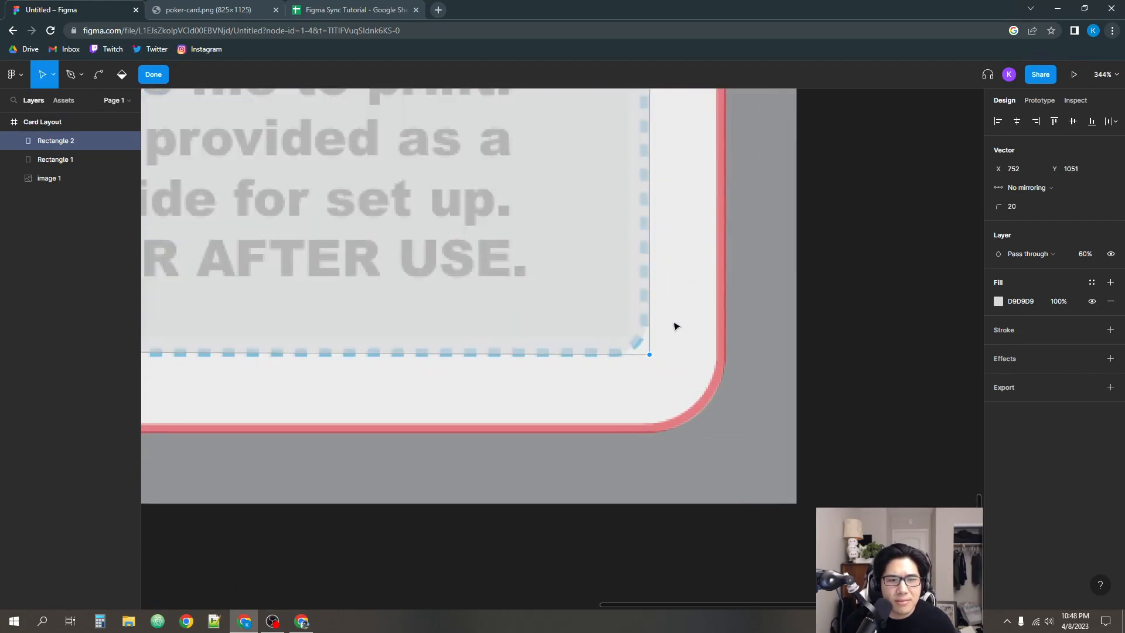
key(Down)
- Move the safe zone rectangle's lower-left corner point outward to X 74, Y 1053, and finish editing the shape
drag(173, 369, 867, 369)
drag(158, 409, 740, 404)
drag(463, 409, 617, 308)
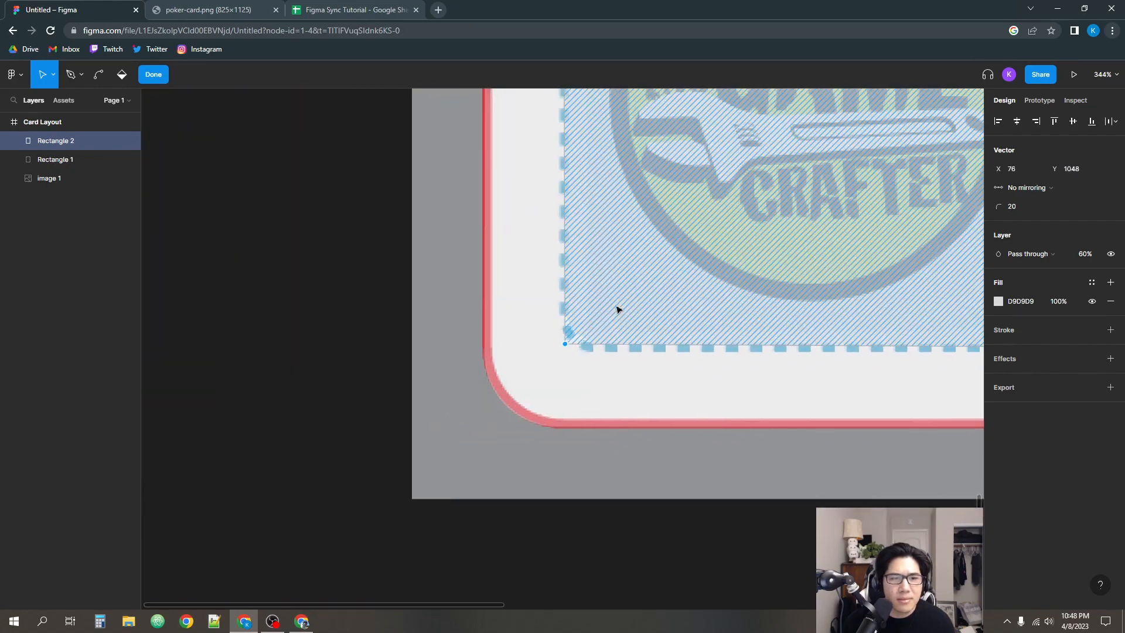
key(Down)
key(Down)
key(Down)
key(Down)
key(Down)
key(Left)
key(Left)
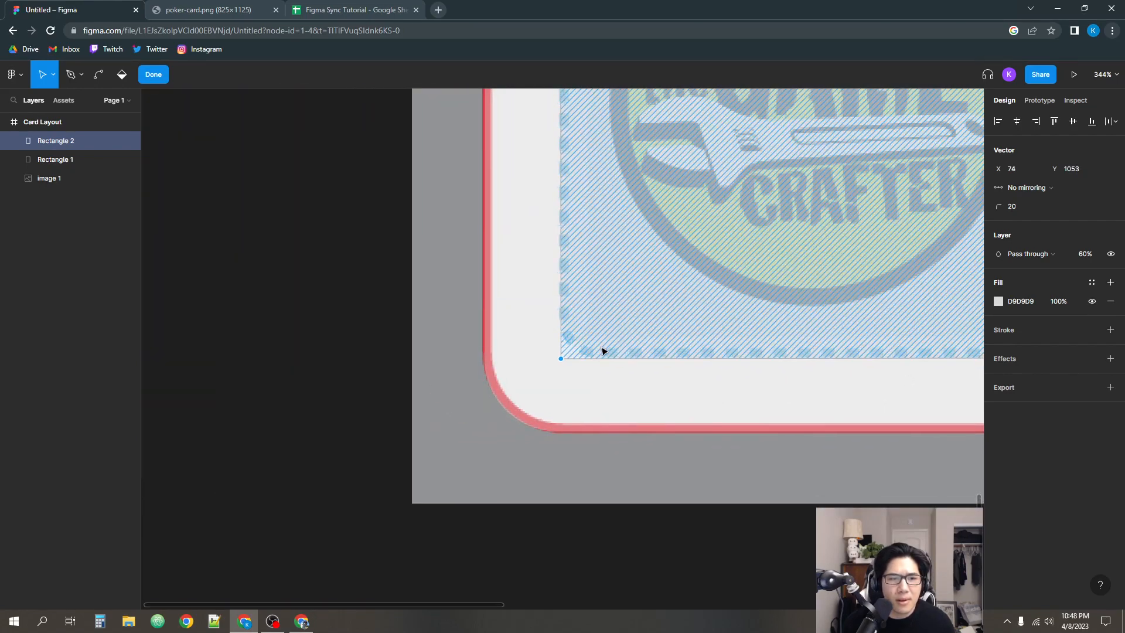
key(Escape)
key(Escape)
- Rename the trim line rectangle's layer "card border"
scroll(381, 302, down, 10)
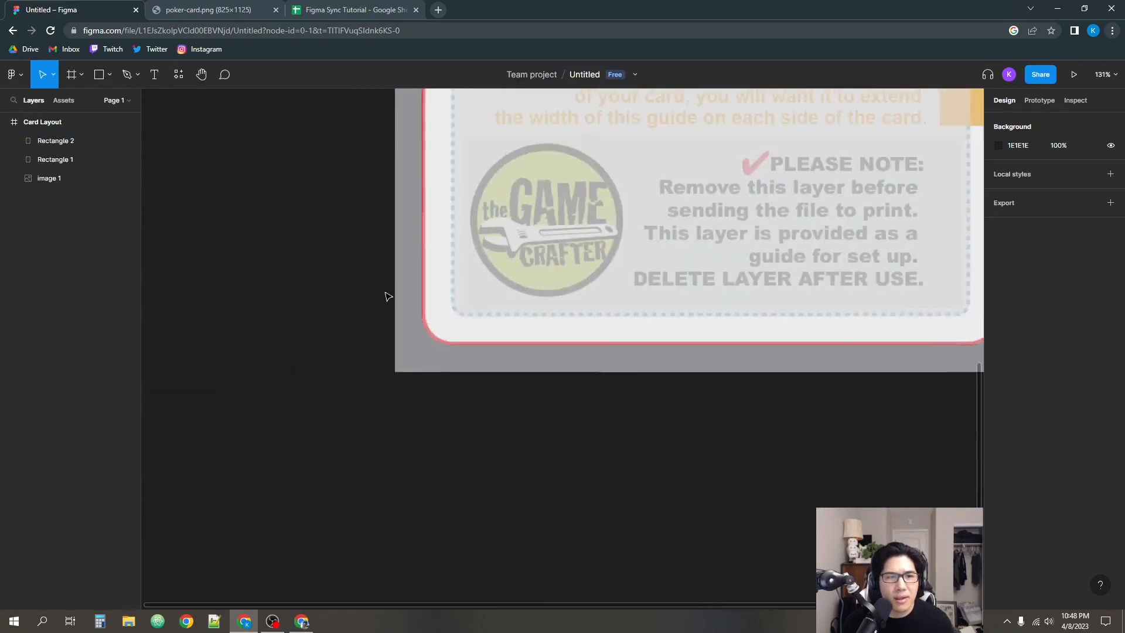
scroll(380, 258, up, 3)
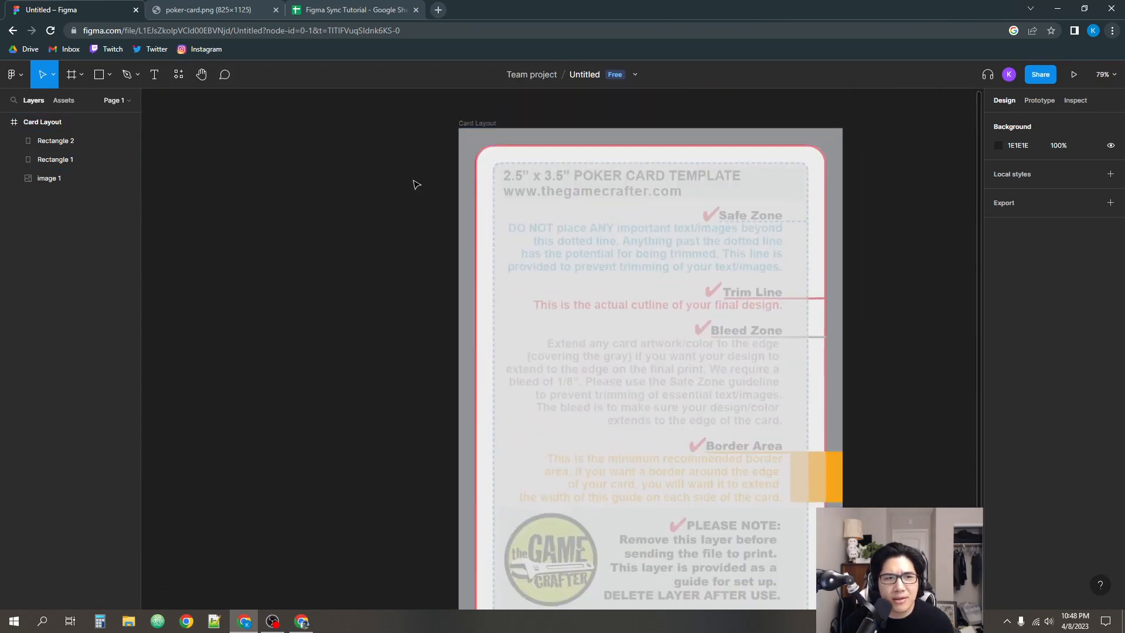
click(485, 191)
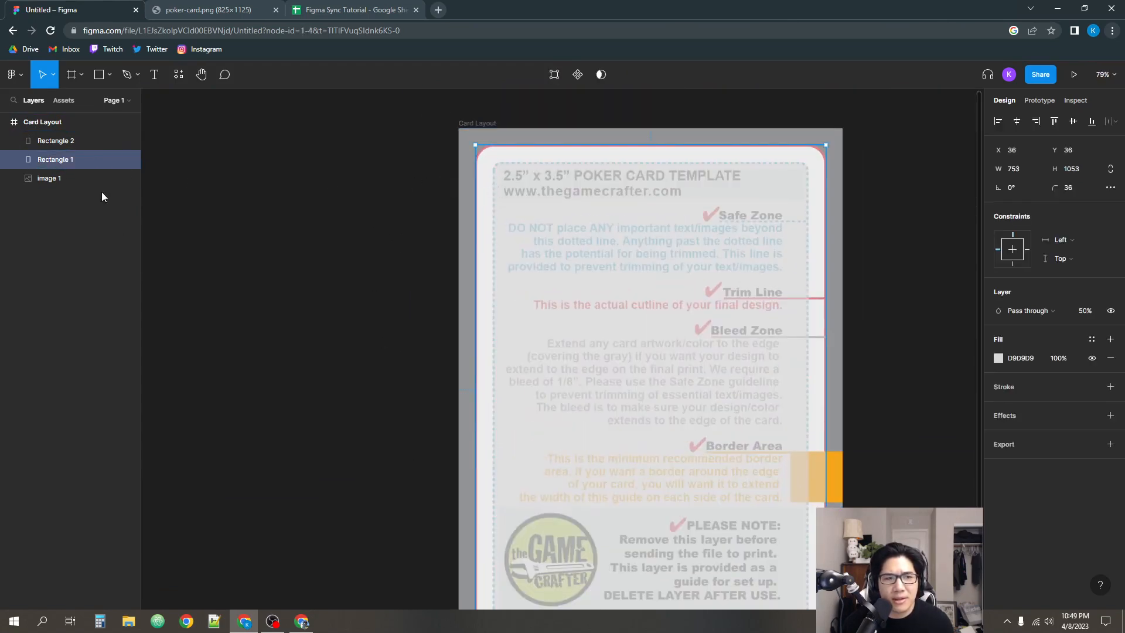
double_click(56, 164)
text(card border)
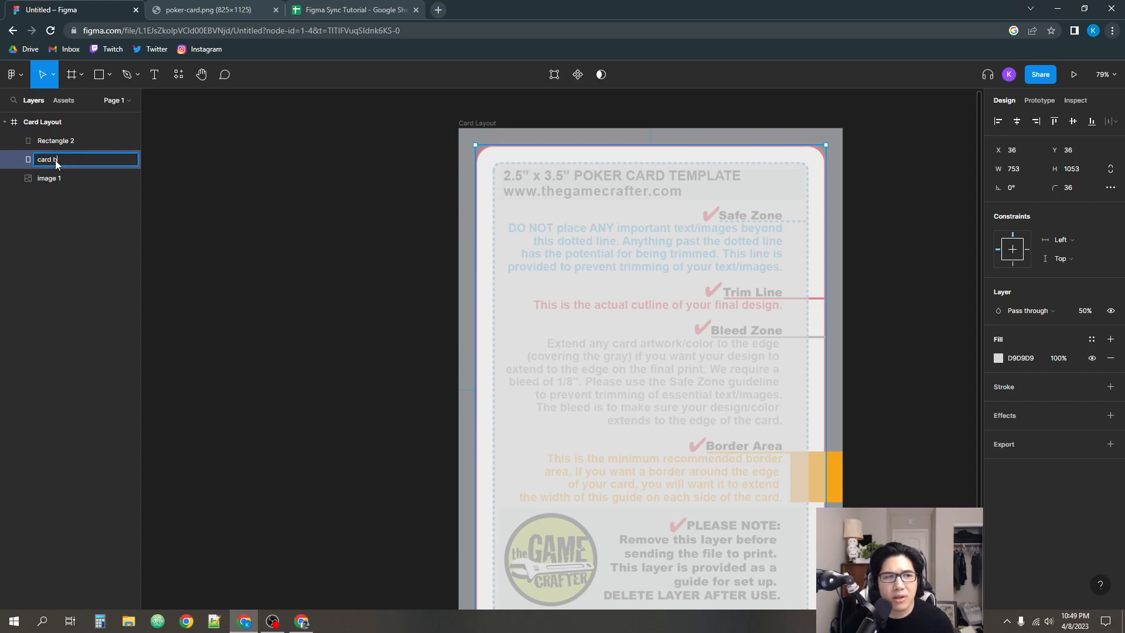
click(194, 204)
- Rename the safe zone rectangle's layer "inner card"
click(656, 253)
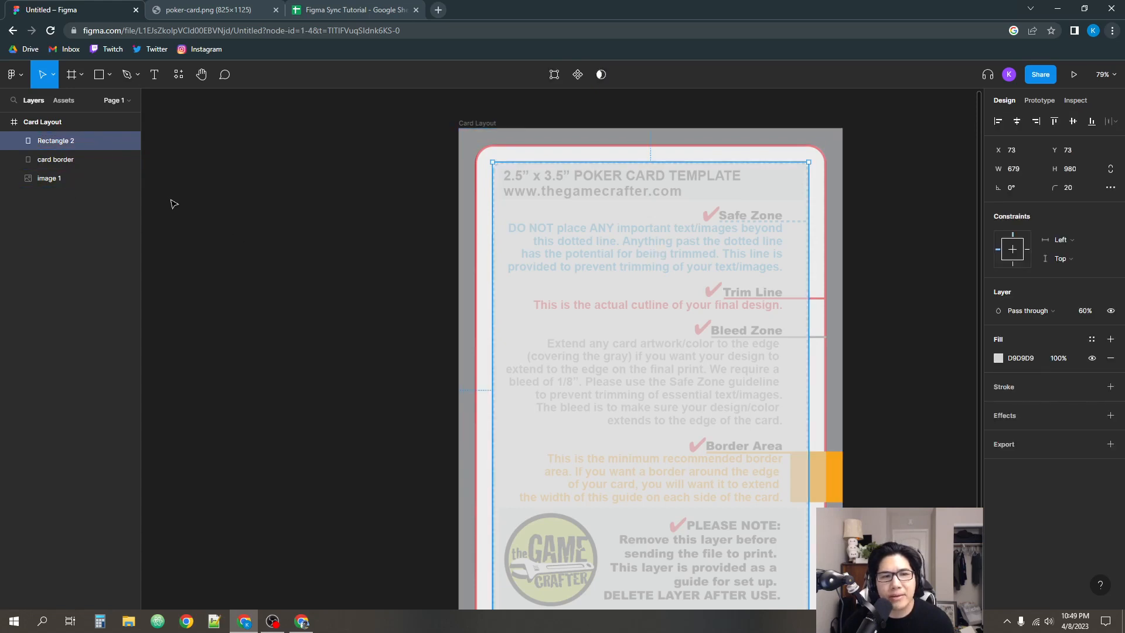
key(ctrl+r)
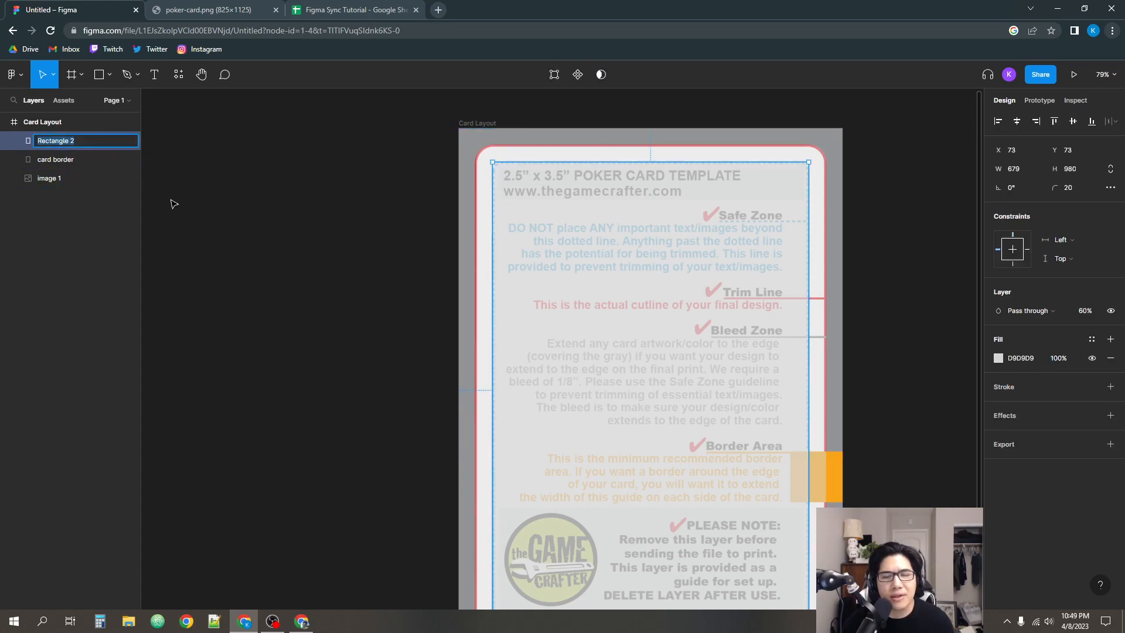
text(inner card)
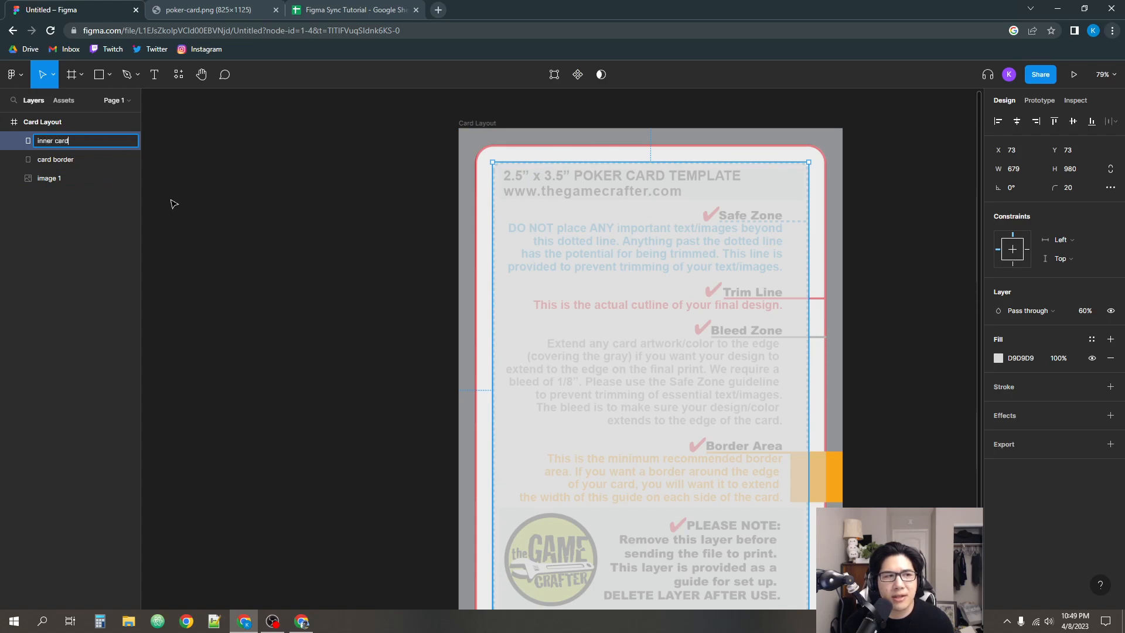
key(Return)
click(398, 226)
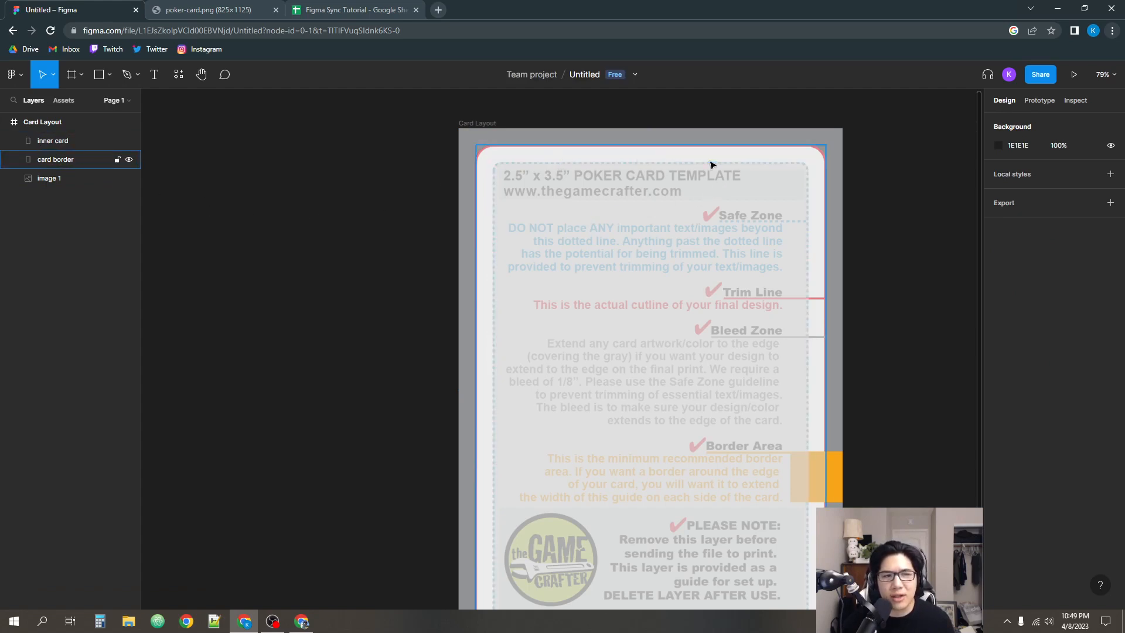
scroll(934, 238, right, 2)
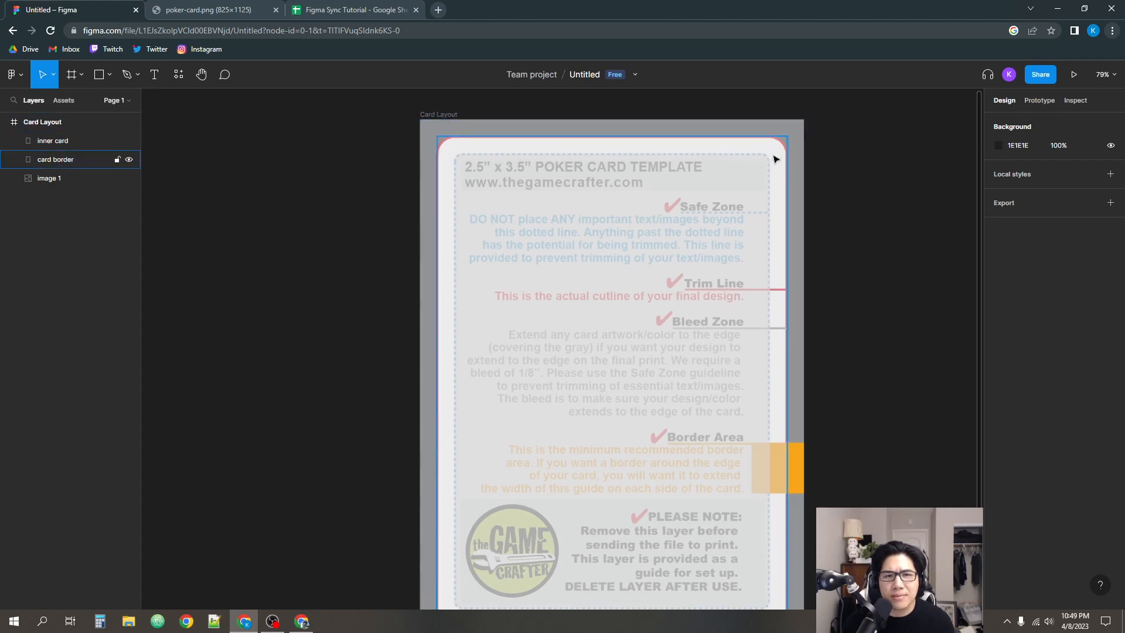
scroll(885, 289, down, 1)
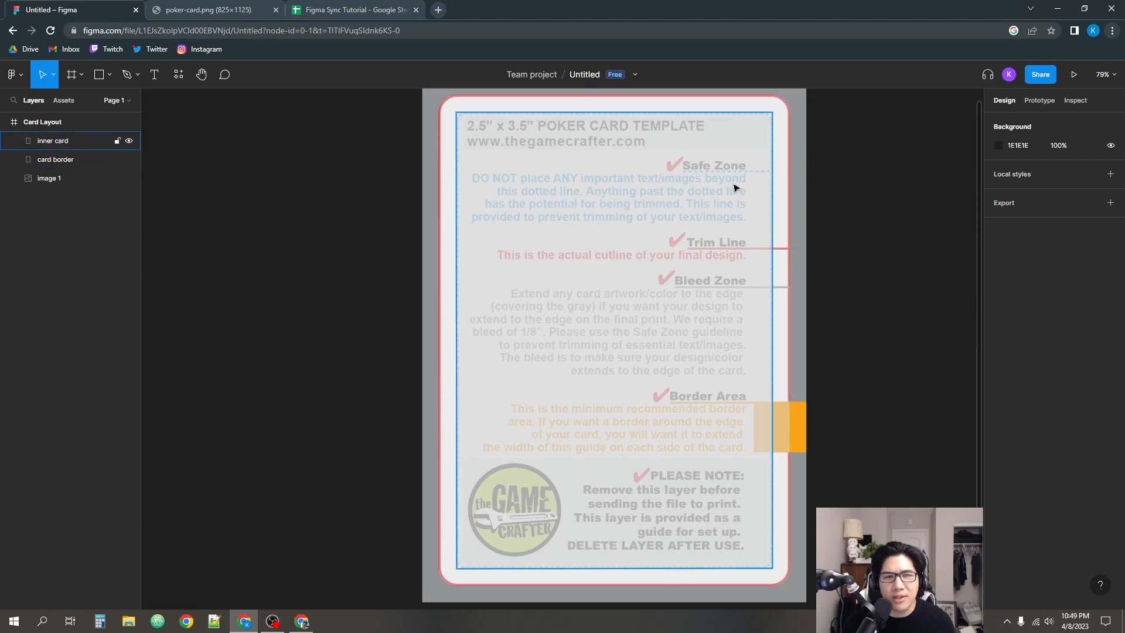
click(780, 176)
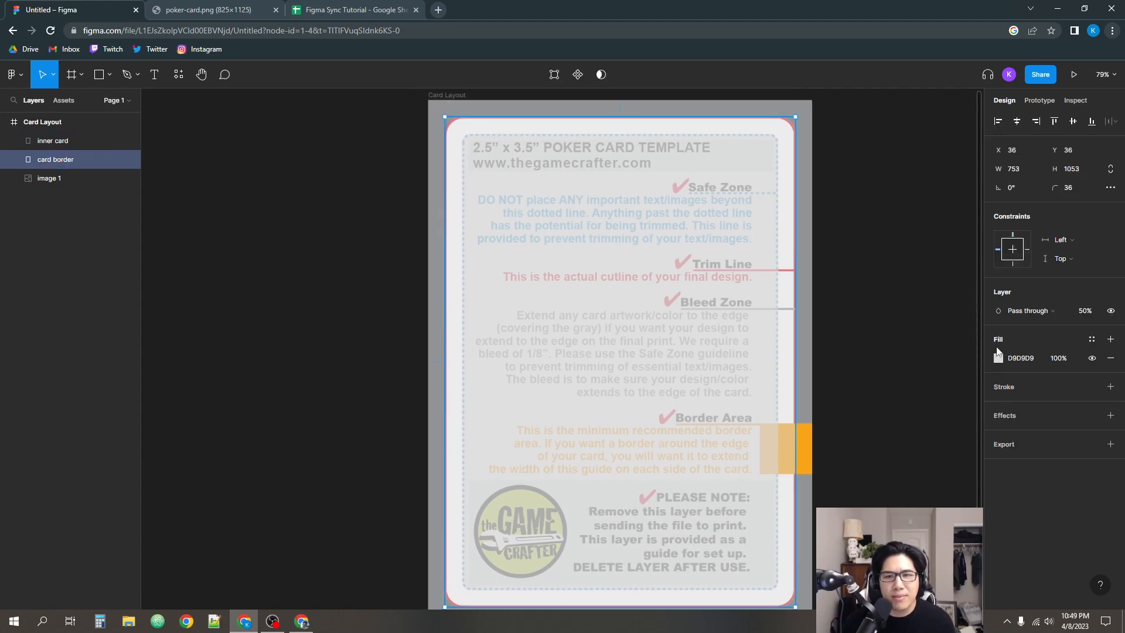
scroll(884, 306, down, 1)
click(884, 281)
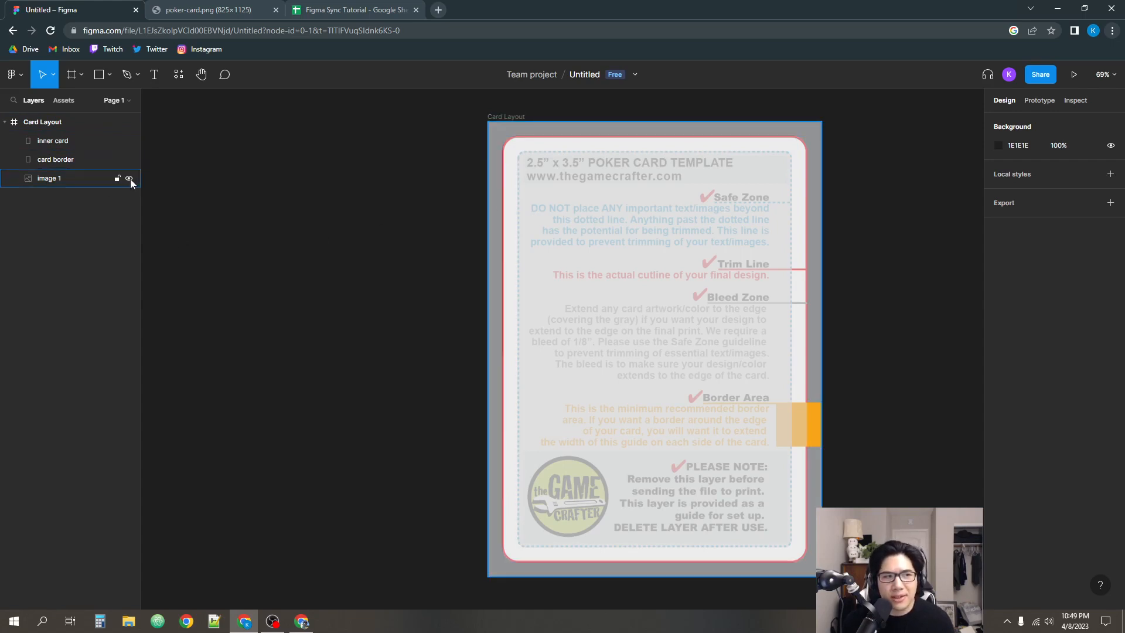
- Hide the template image layer so only the two rectangles show on the card layout
click(130, 179)
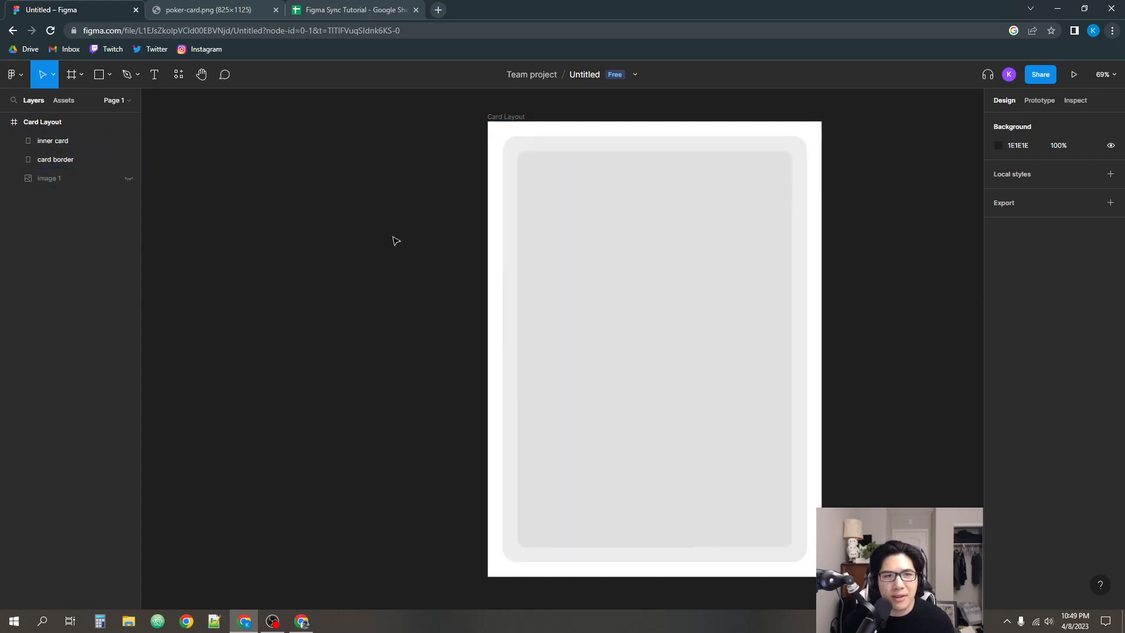
click(135, 181)
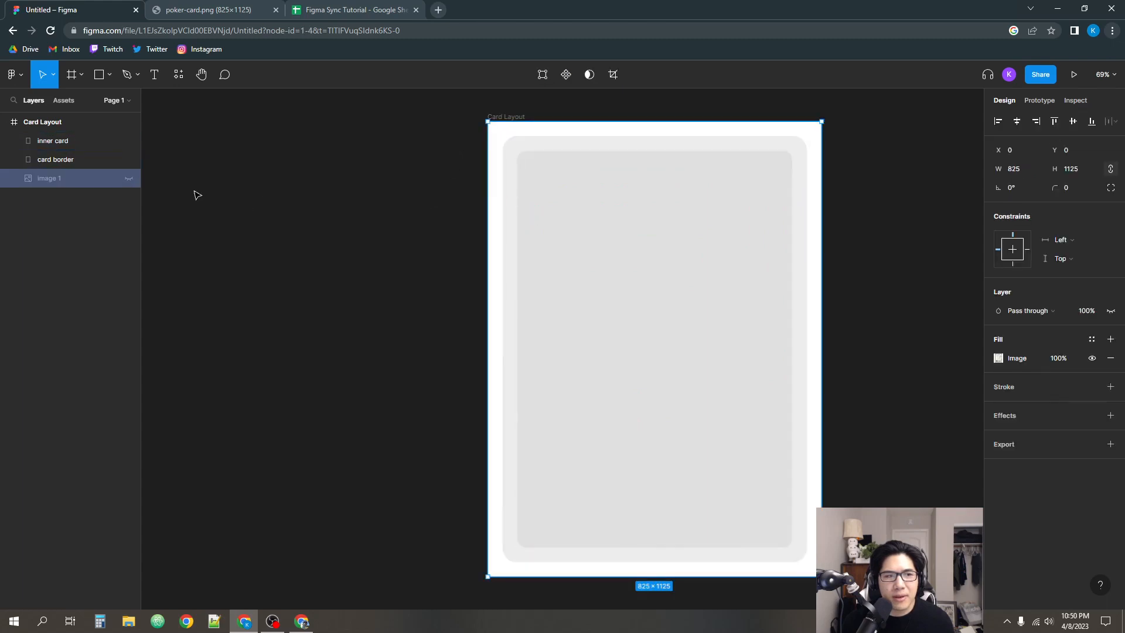
click(129, 178)
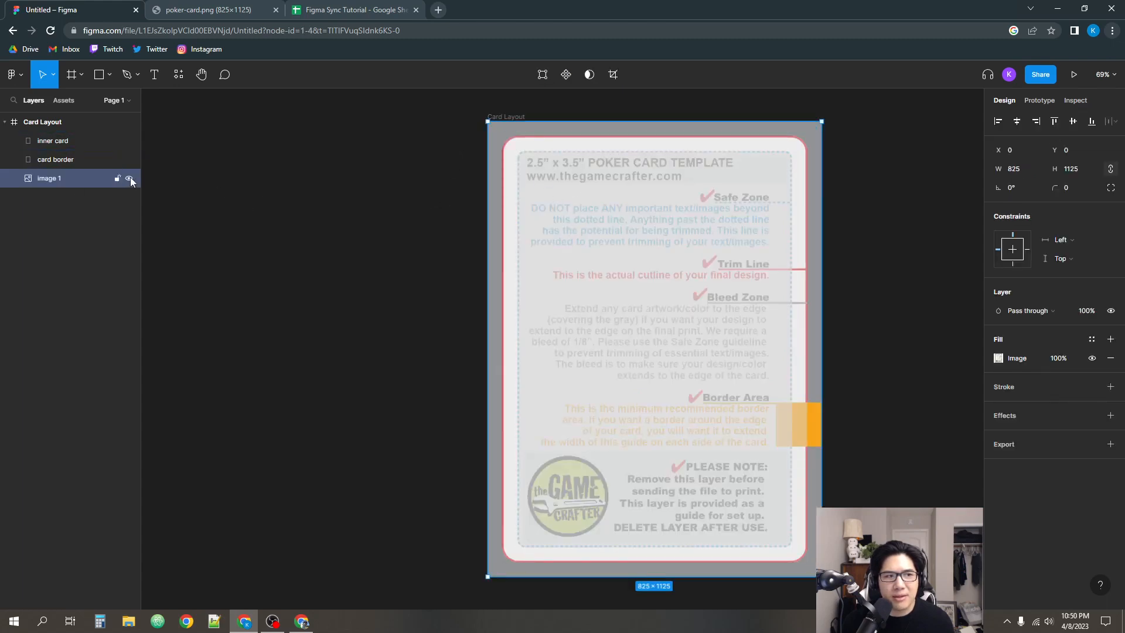
click(129, 179)
click(452, 246)
scroll(427, 264, down, 3)
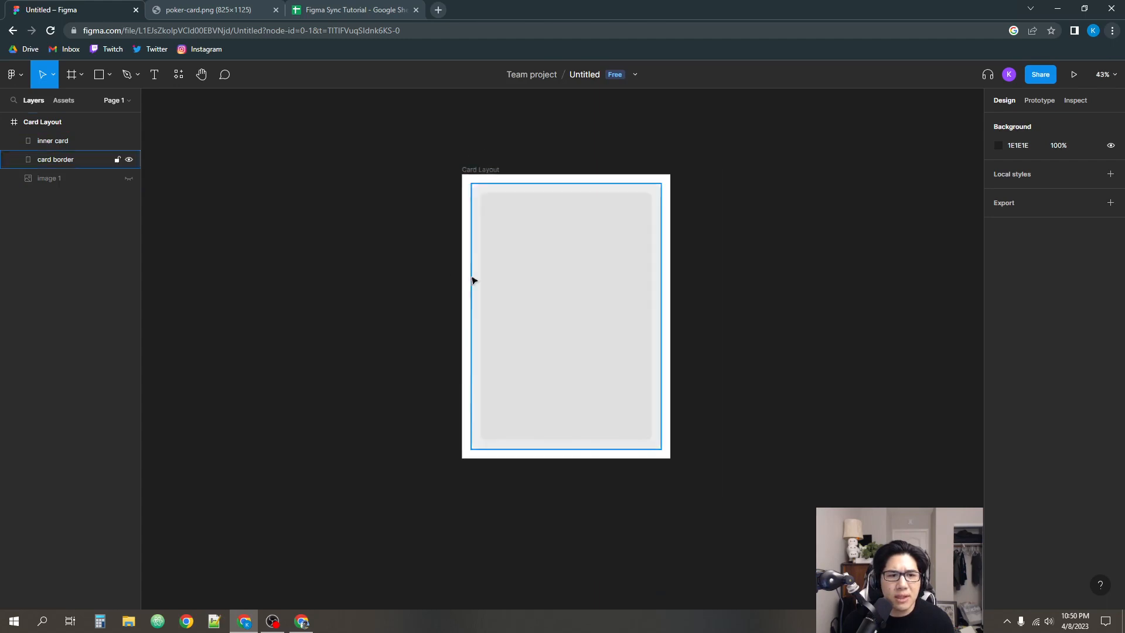
scroll(518, 258, up, 2)
scroll(518, 249, up, 2)
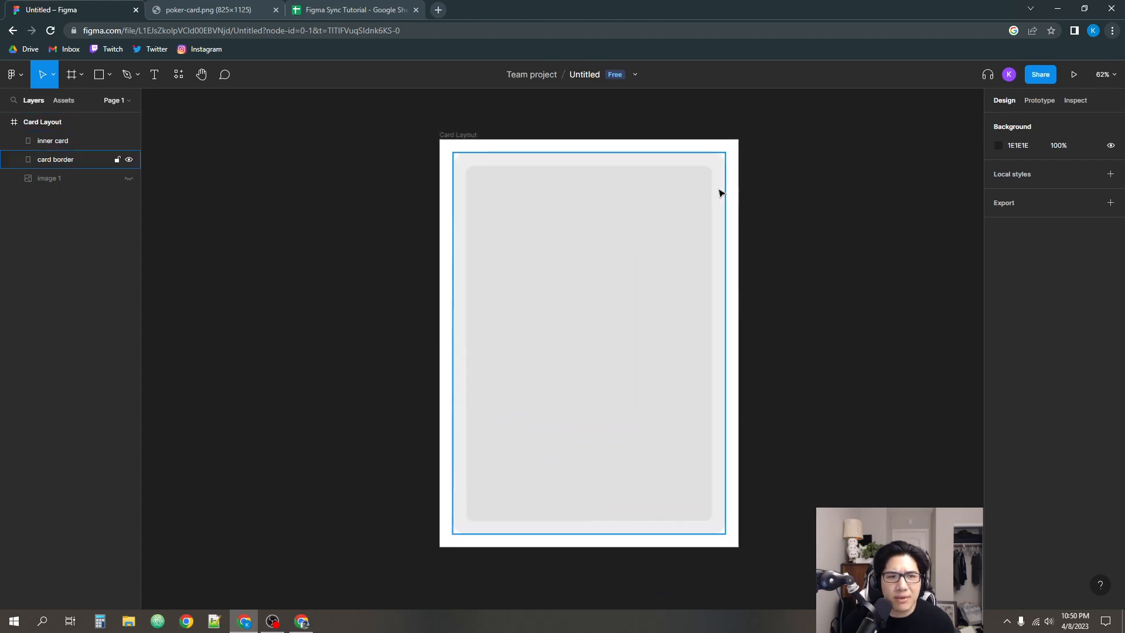
click(721, 194)
scroll(840, 357, down, 1)
scroll(839, 358, left, 2)
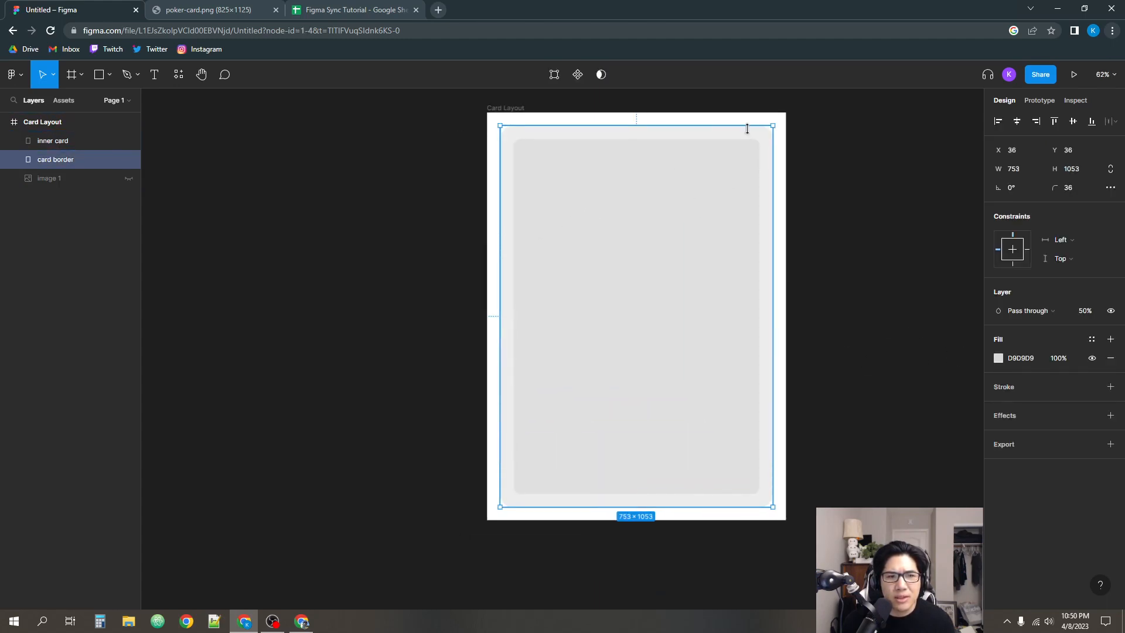
click(798, 183)
scroll(732, 159, up, 2)
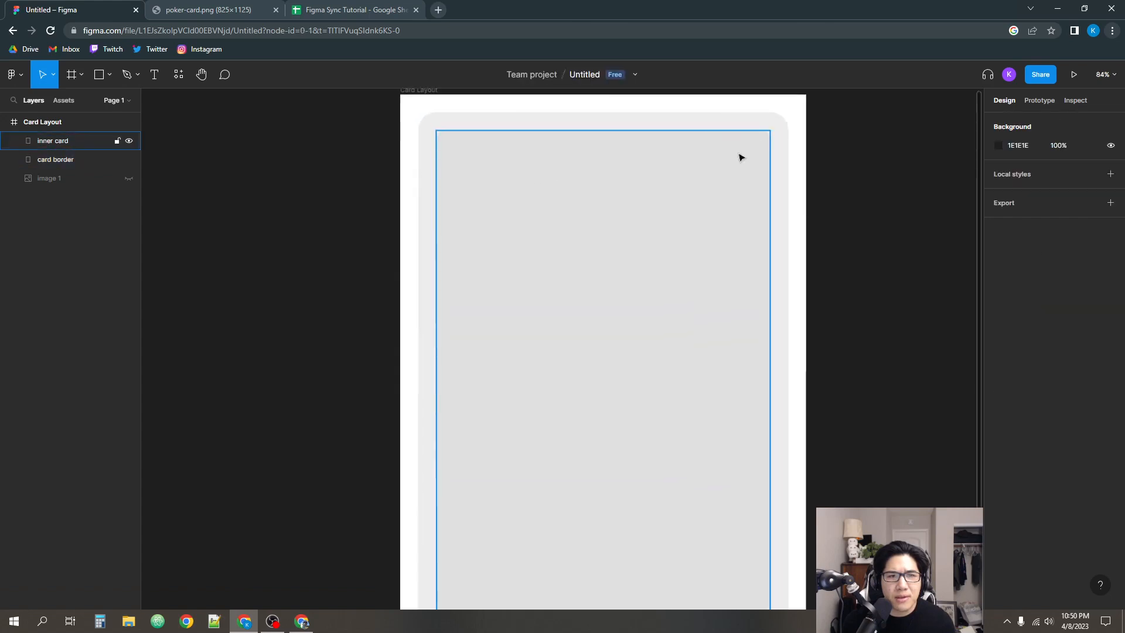
- Change the card border rectangle's solid fill to a near-black colour
click(783, 139)
scroll(798, 145, down, 2)
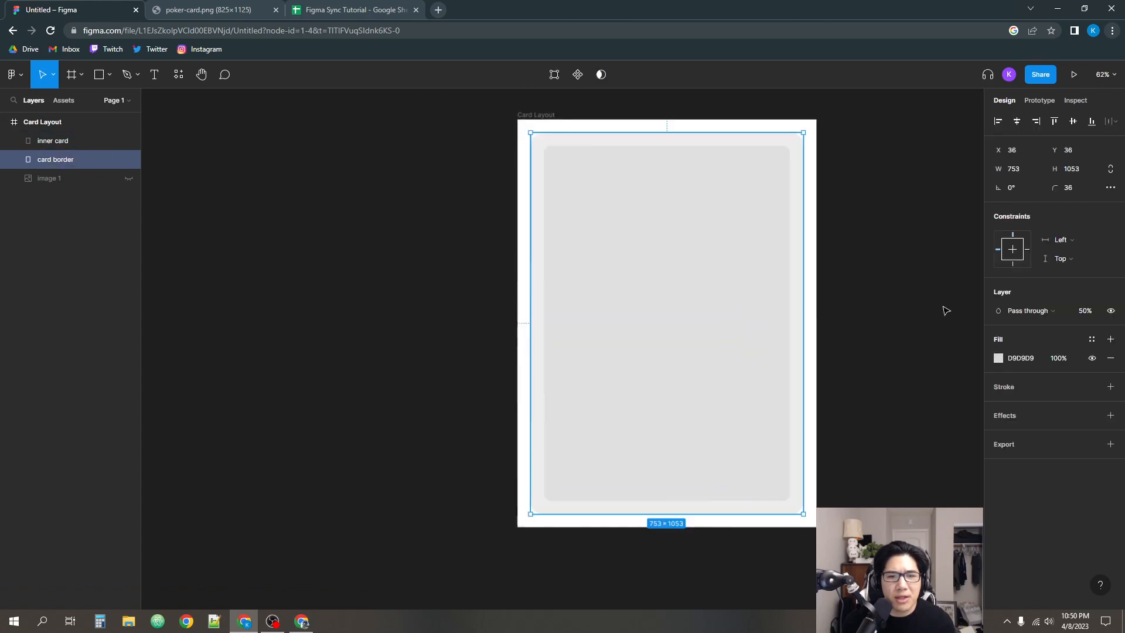
click(998, 358)
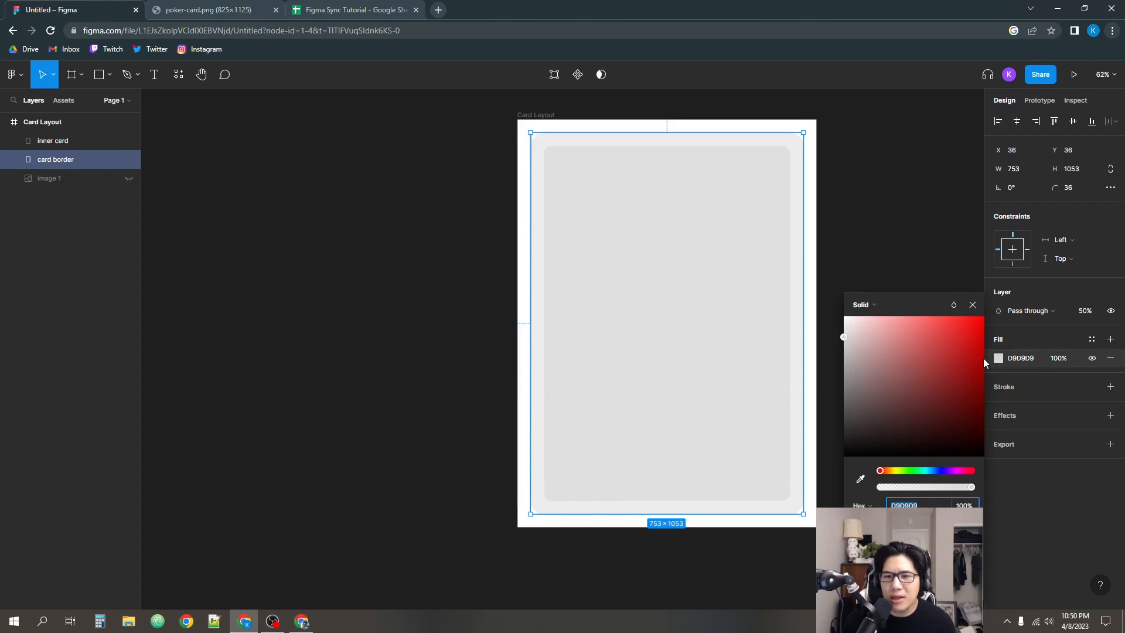
drag(848, 405, 844, 448)
click(829, 359)
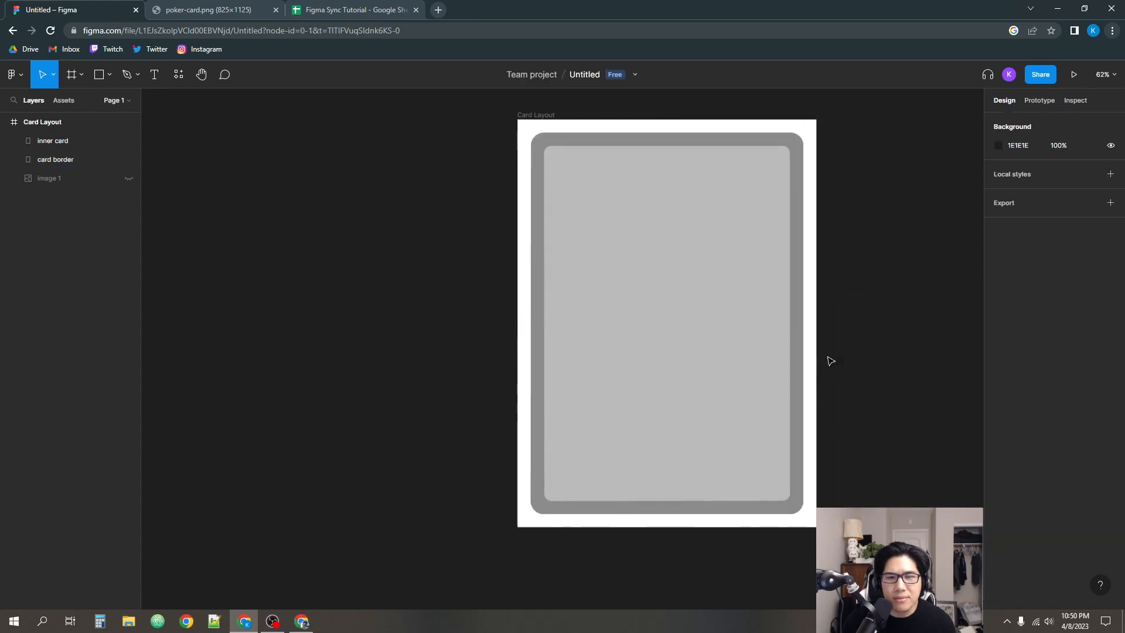
- Change the inner card rectangle's solid fill to a very pale, warm yellowish off-white
scroll(725, 264, left, 1)
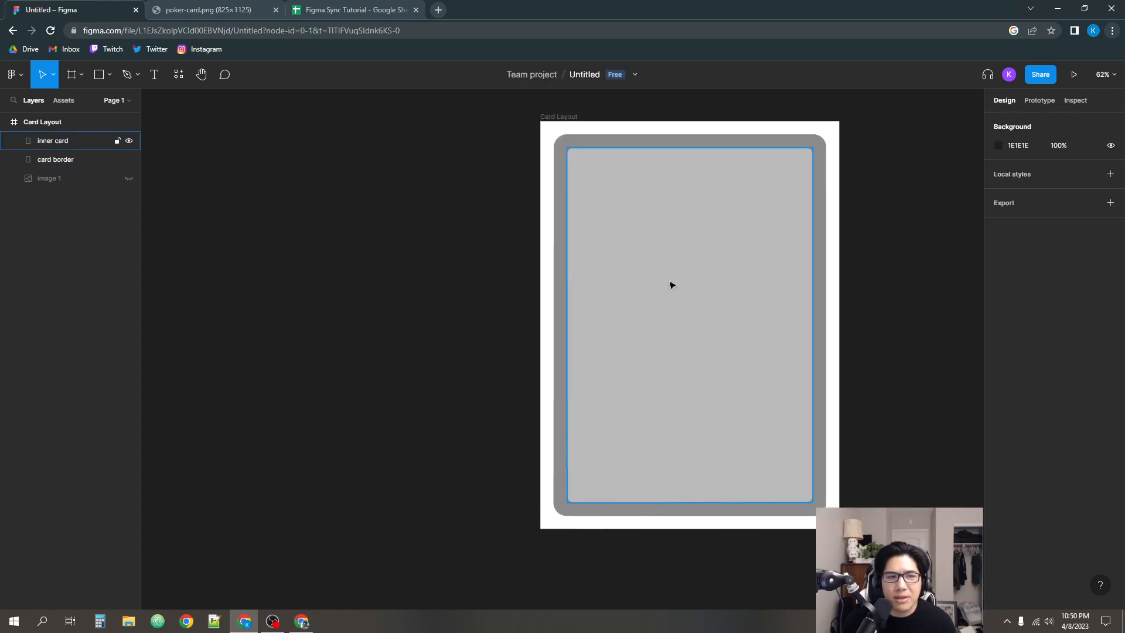
scroll(437, 281, right, 2)
click(625, 265)
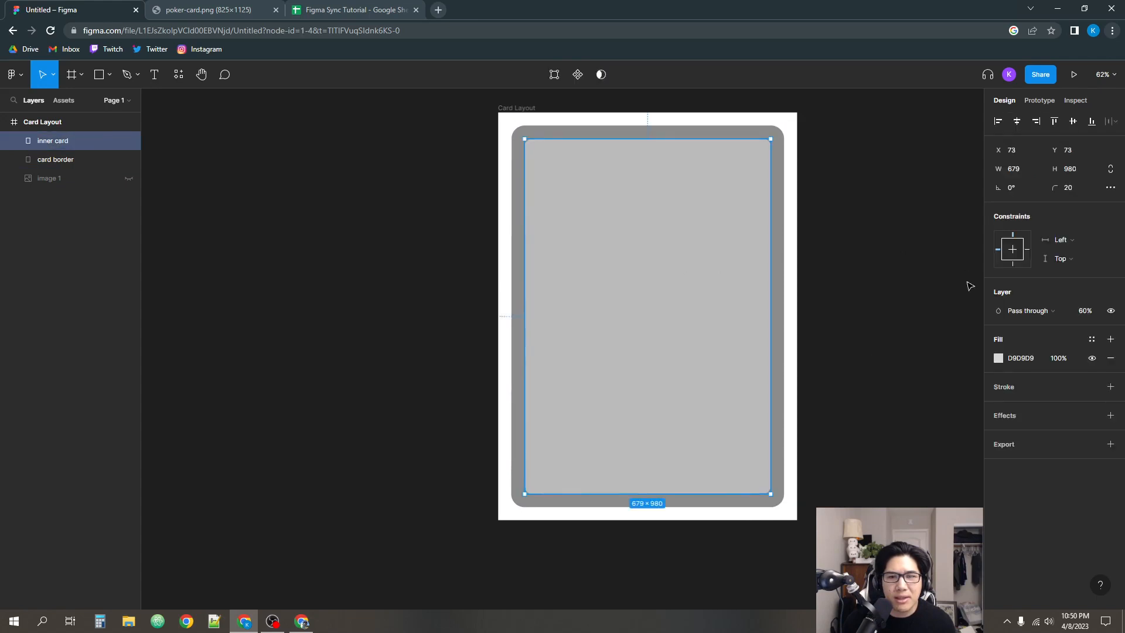
click(997, 360)
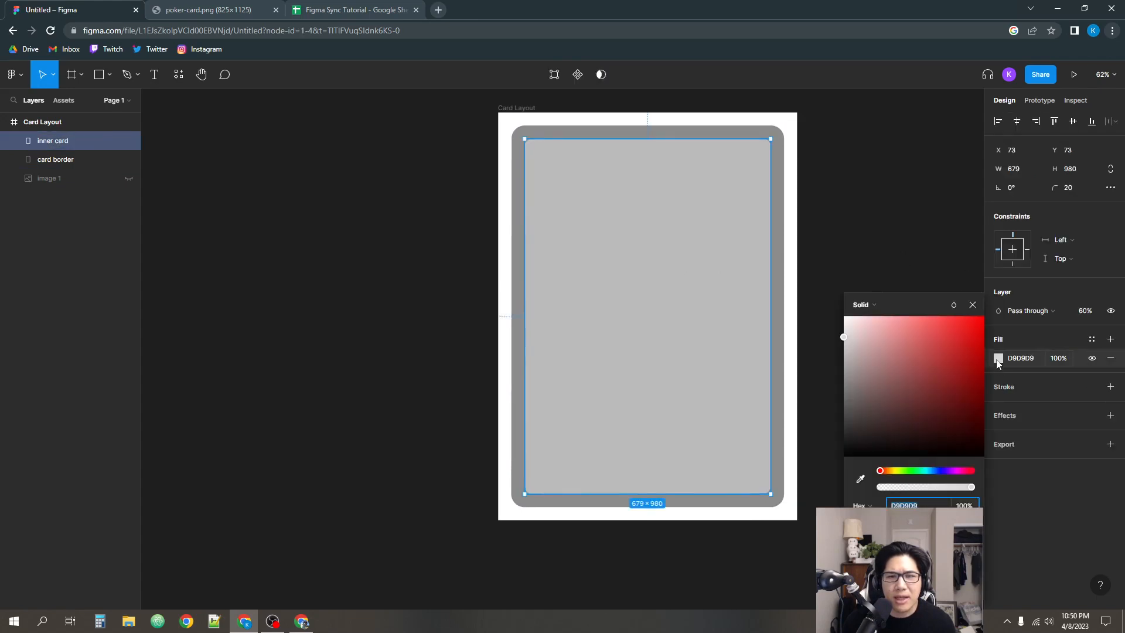
click(893, 471)
drag(899, 388, 870, 310)
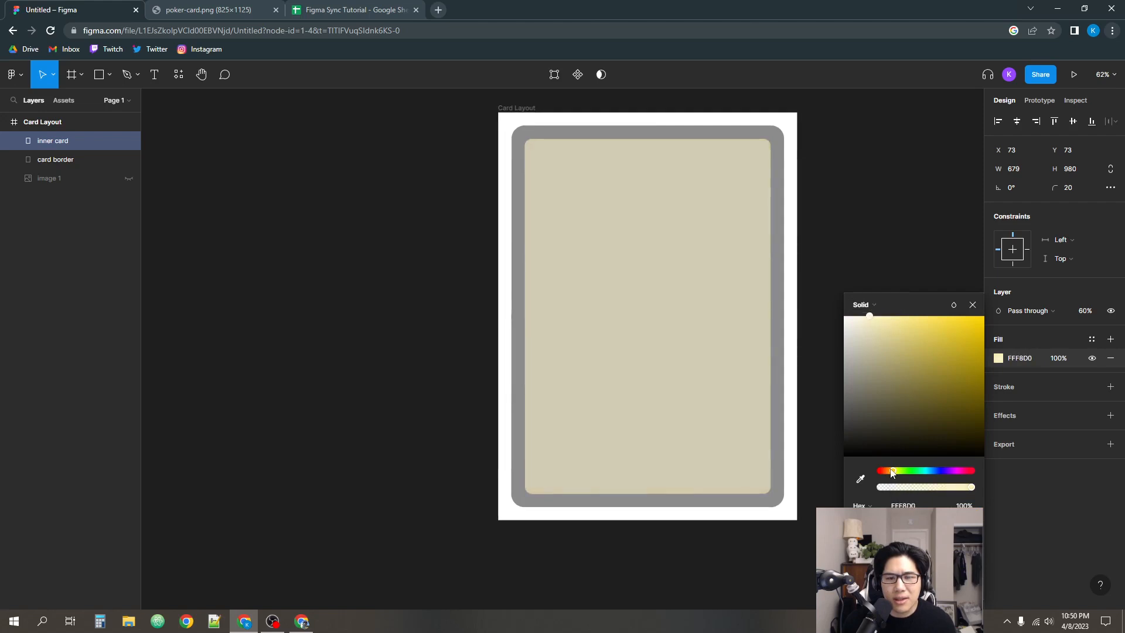
drag(893, 472, 891, 473)
drag(906, 396, 856, 308)
click(843, 293)
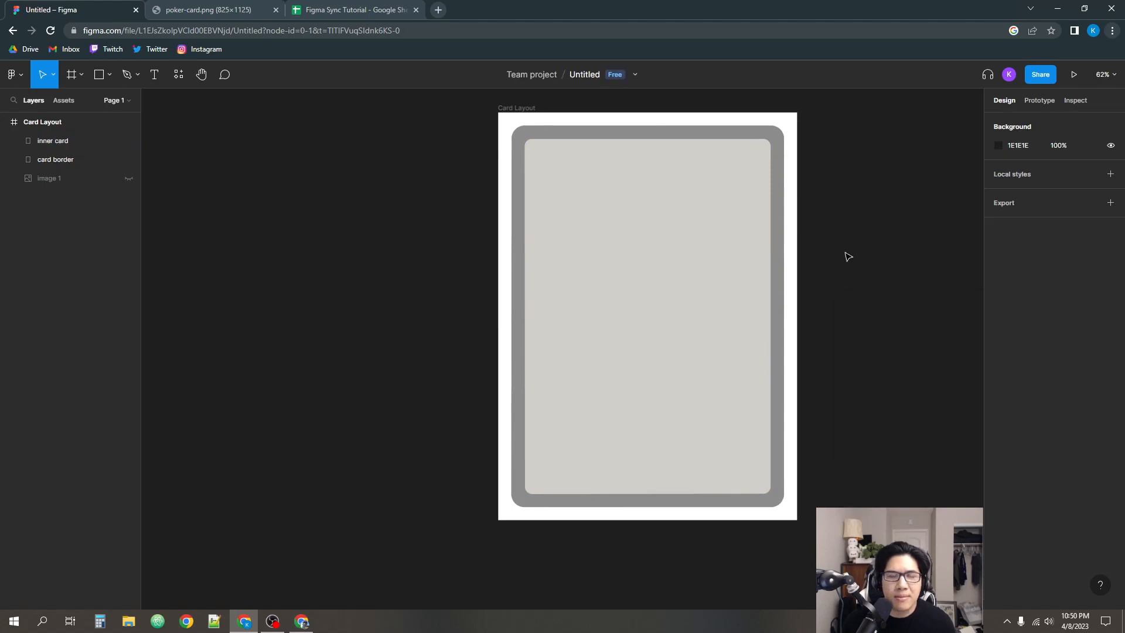
- Add a text label reading "Name" near the inner card's upper-left corner
drag(444, 271, 450, 298)
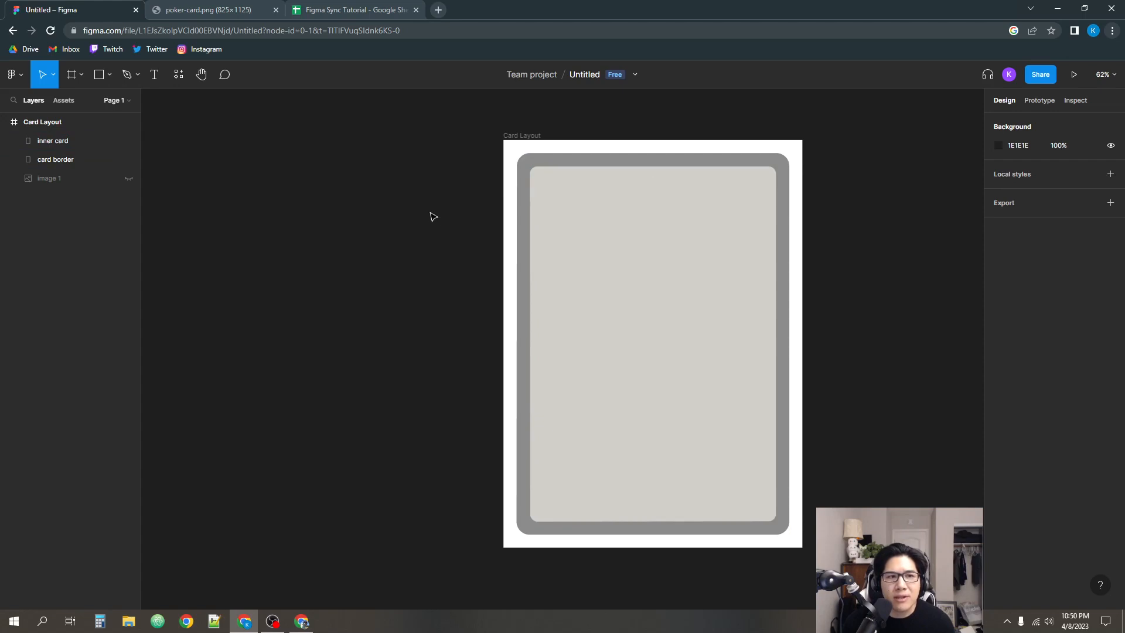
click(155, 76)
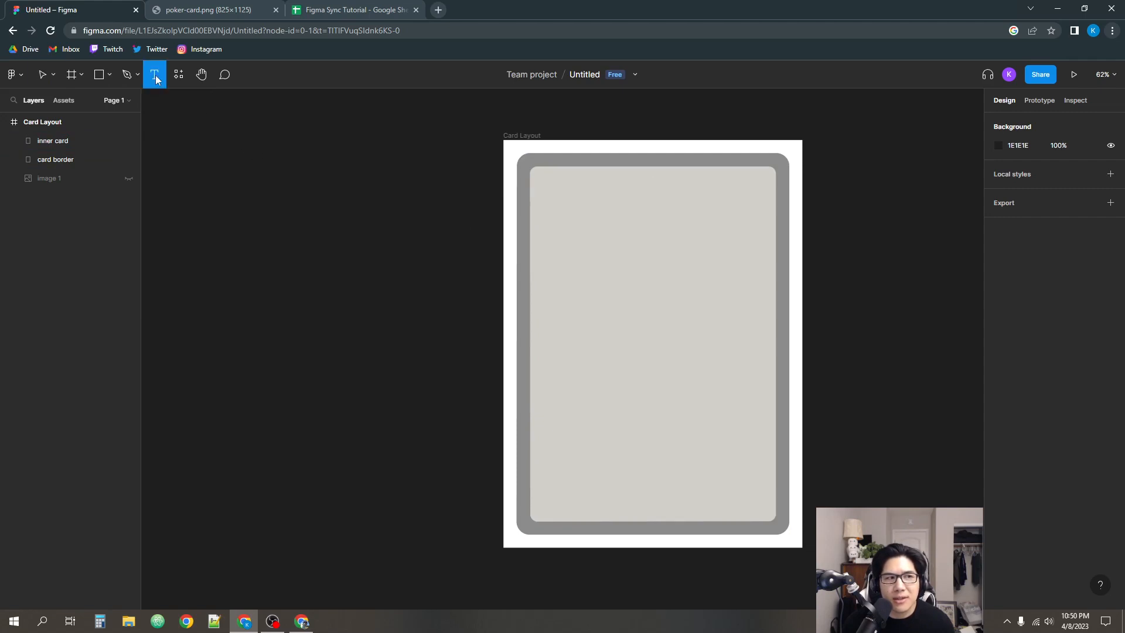
click(541, 184)
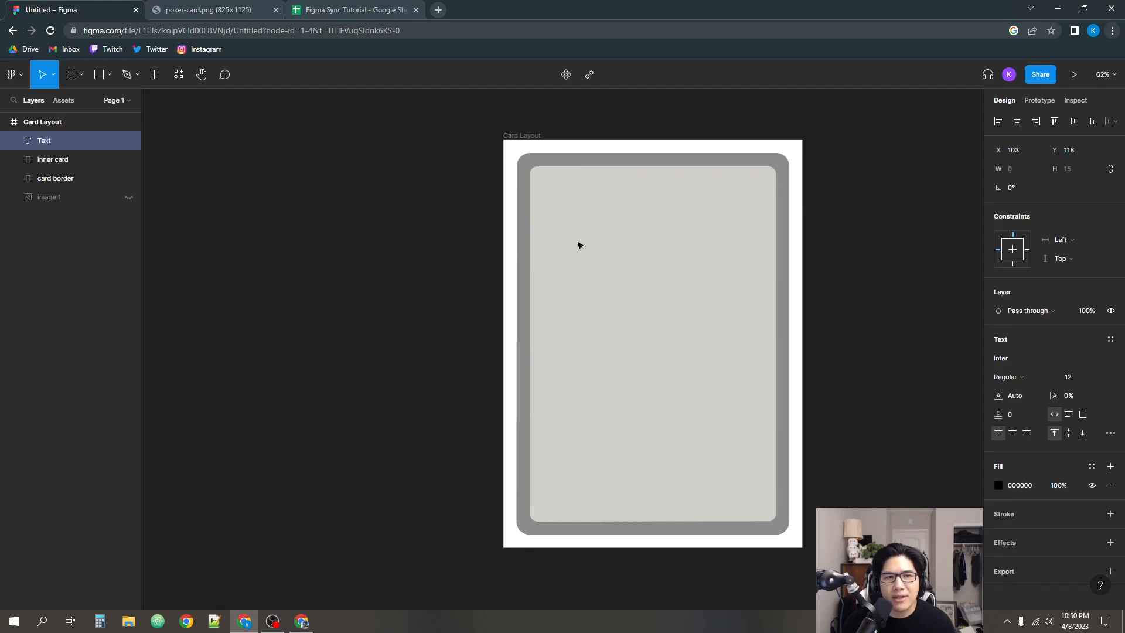
text(Name)
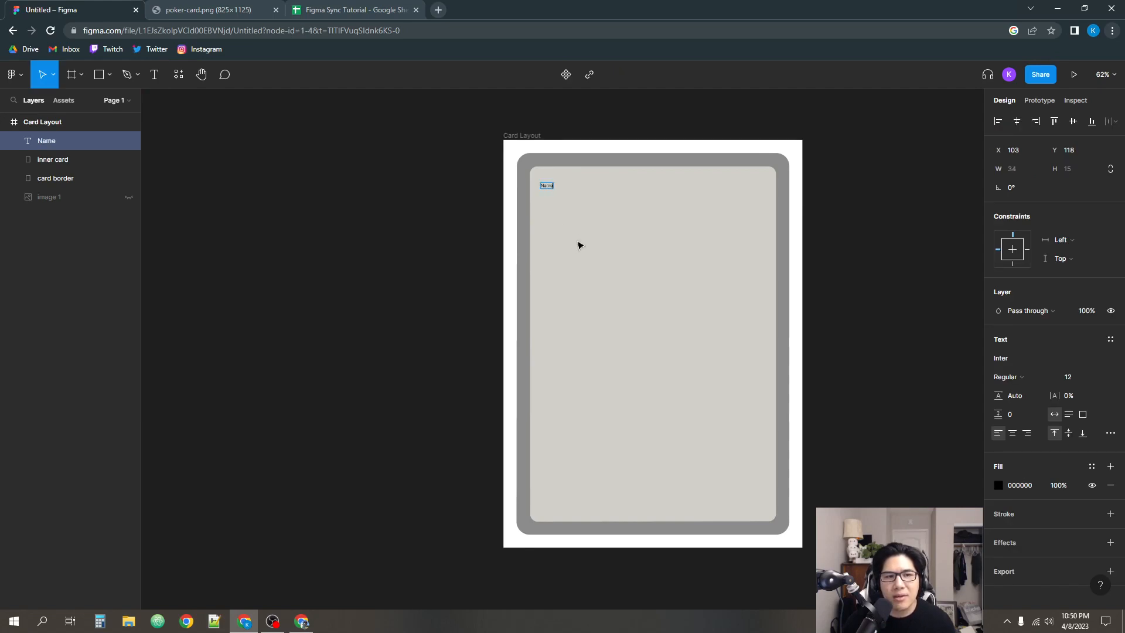
scroll(528, 192, up, 2)
scroll(530, 193, up, 2)
key(Escape)
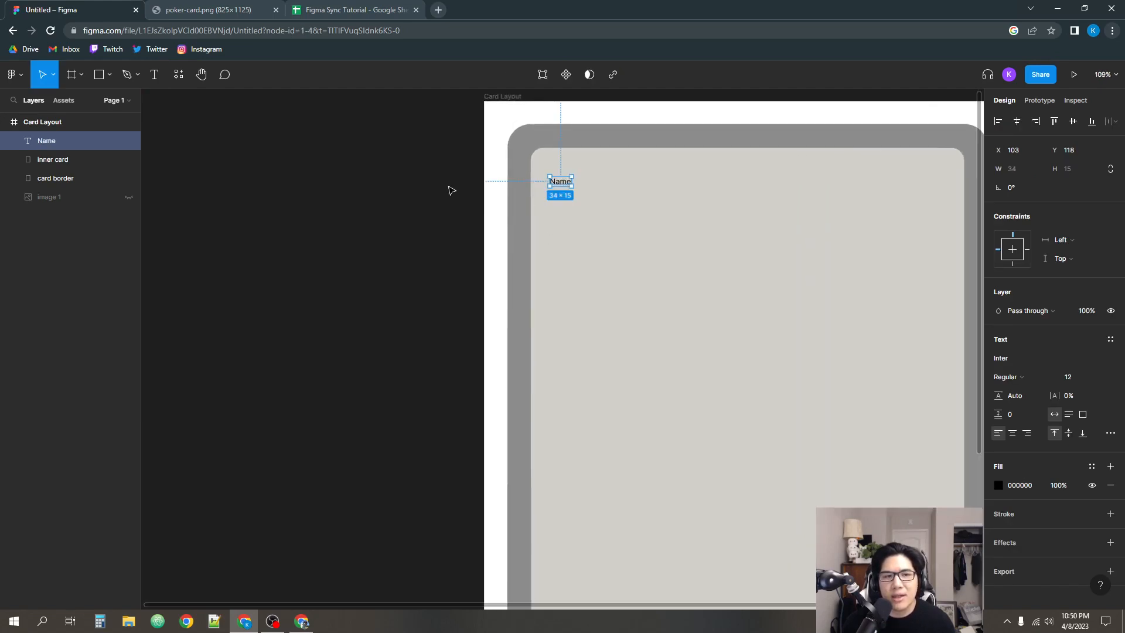
key(Escape)
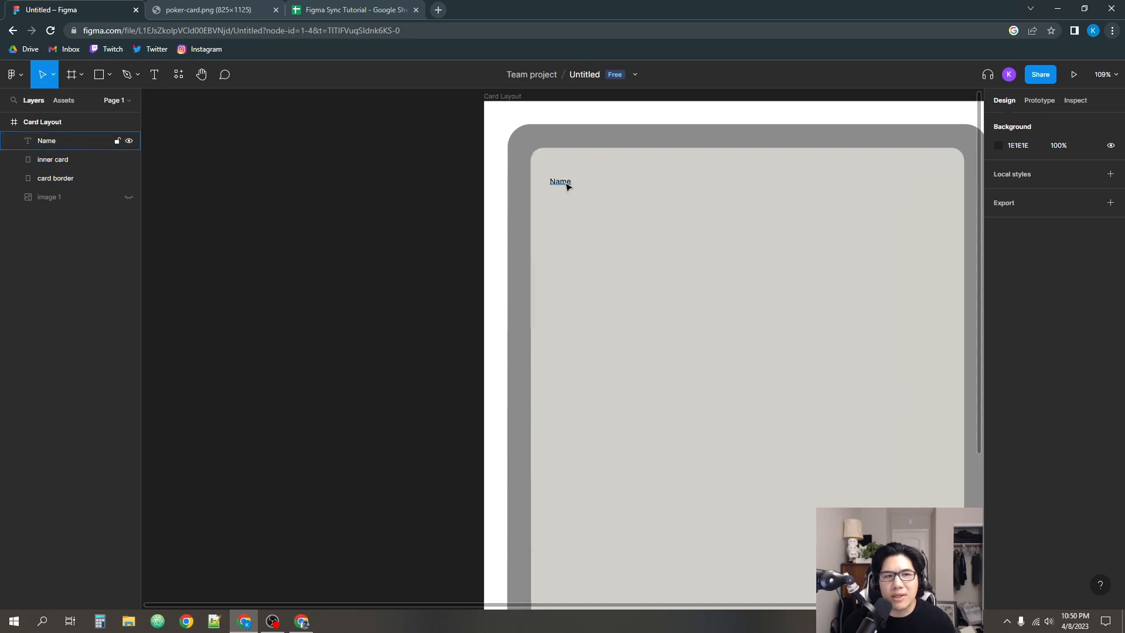
click(567, 187)
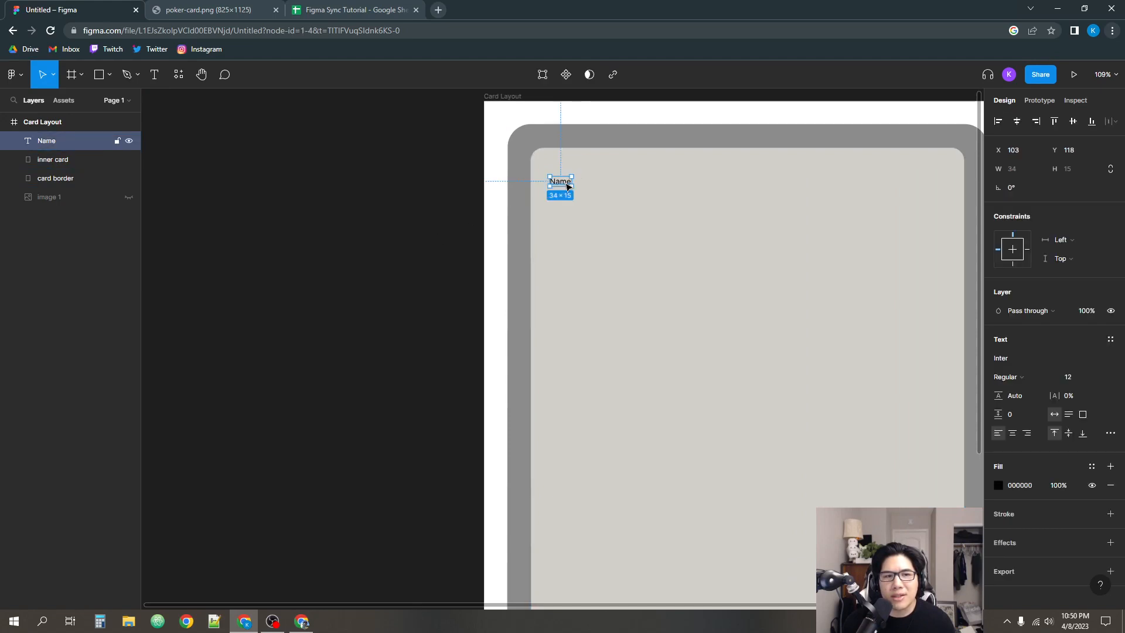
click(438, 202)
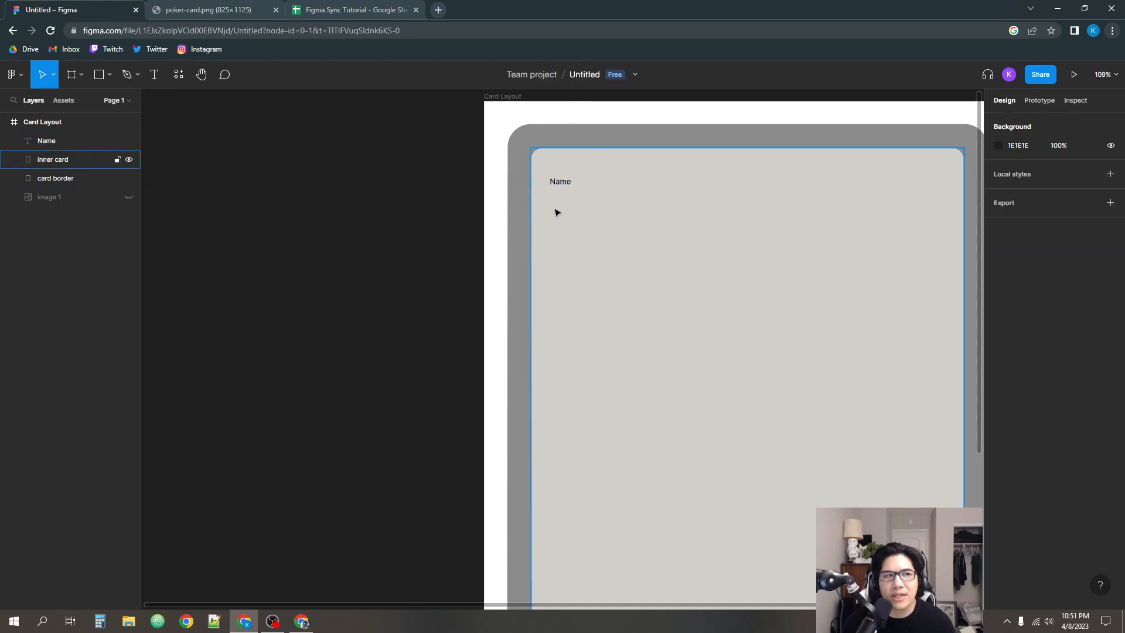
- Draw a fixed-size text box about 310 × 70 just below the Name label and enter "Title" in it
drag(344, 216, 313, 229)
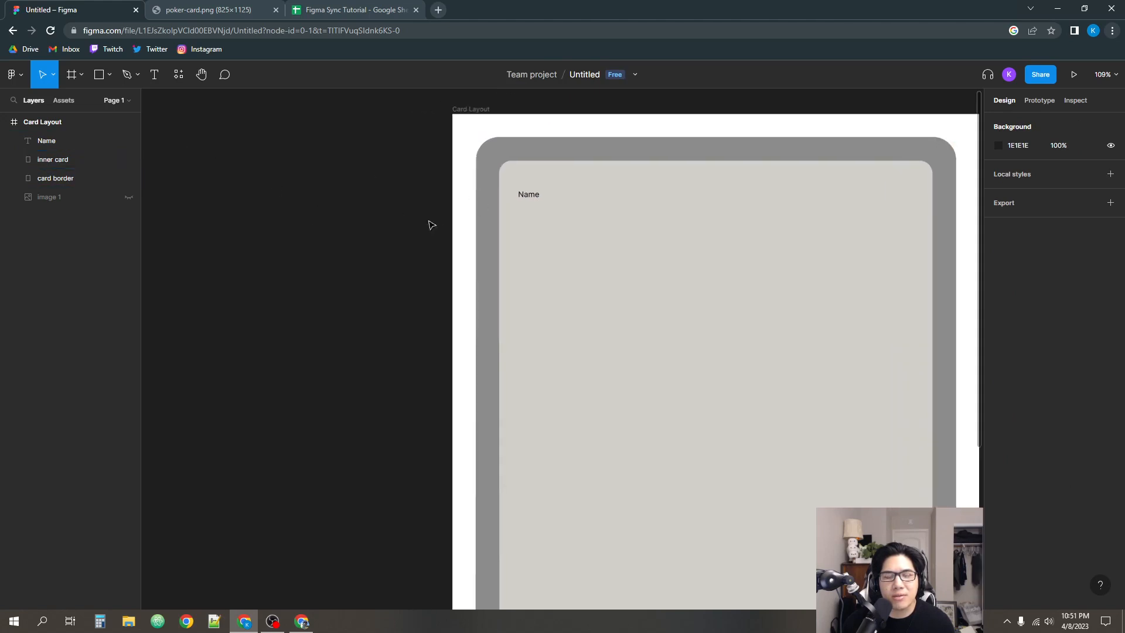
click(153, 78)
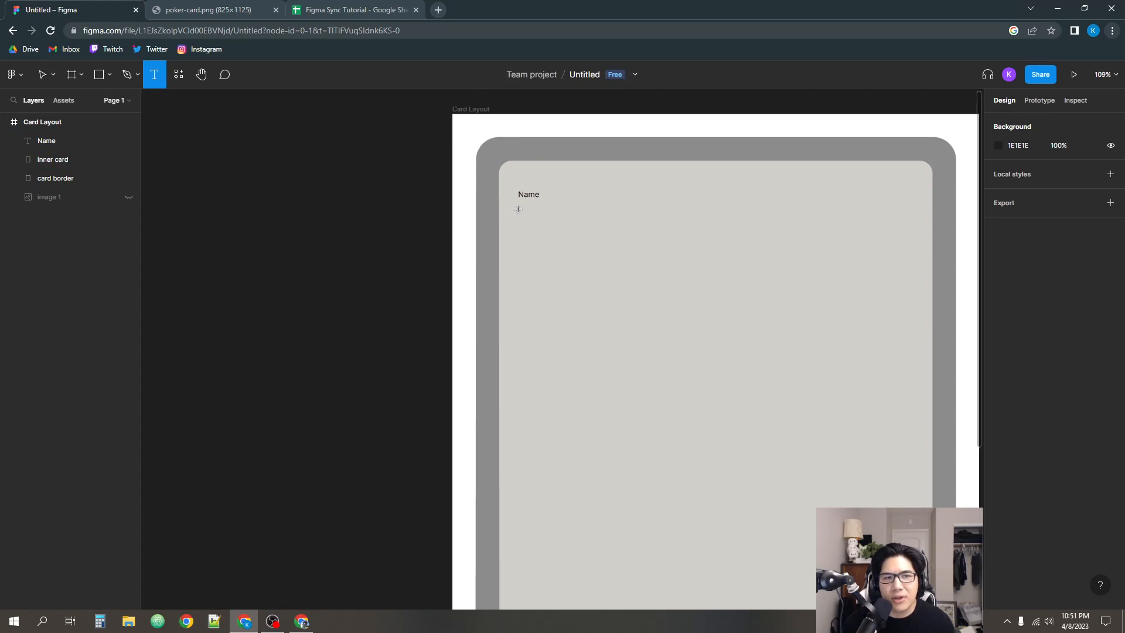
drag(518, 209, 716, 253)
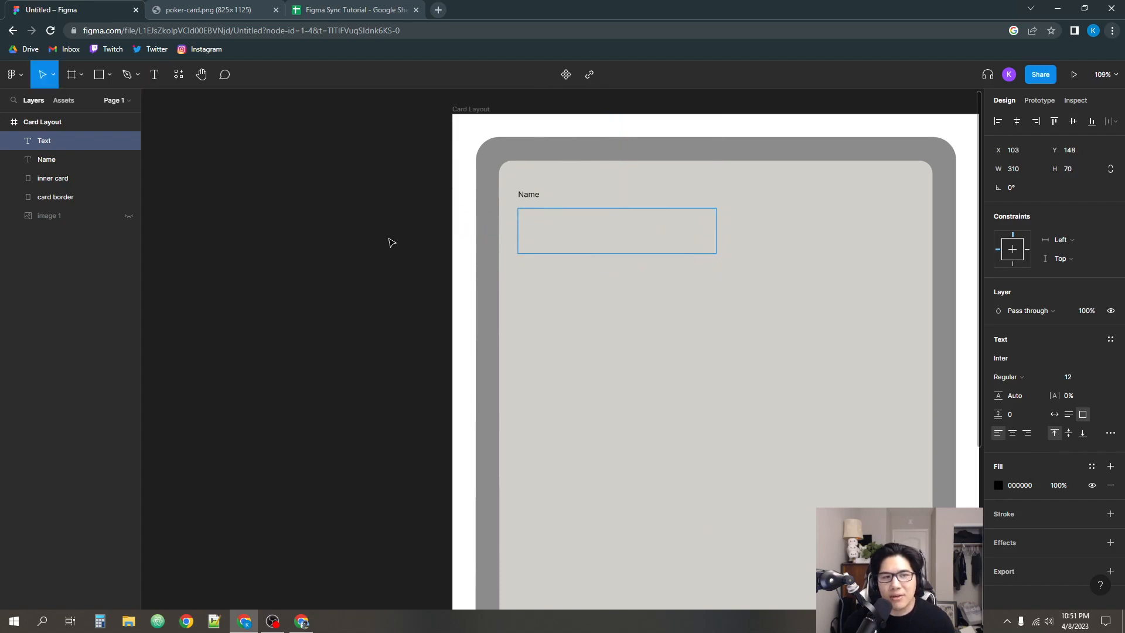
text(Title)
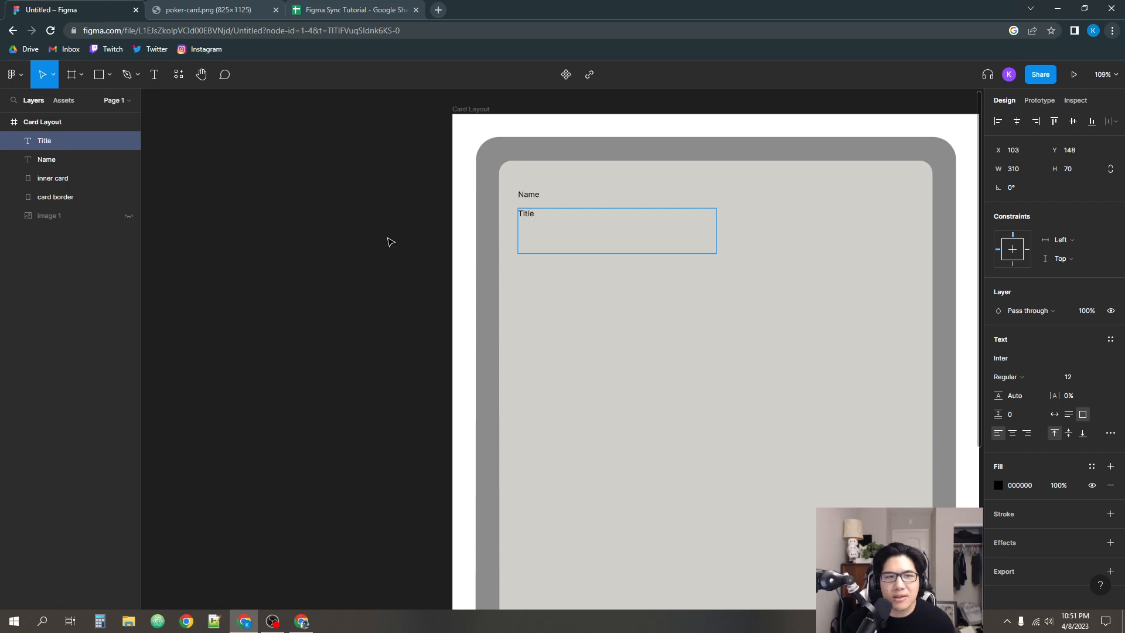
click(390, 242)
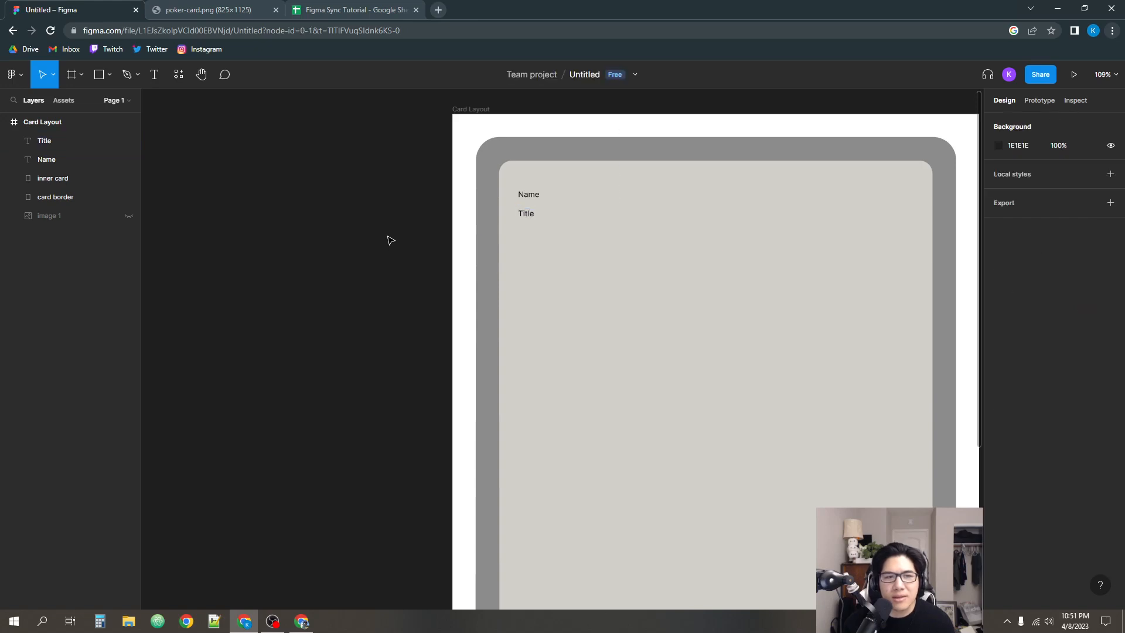
- Set the Title text's font size to 60
click(530, 216)
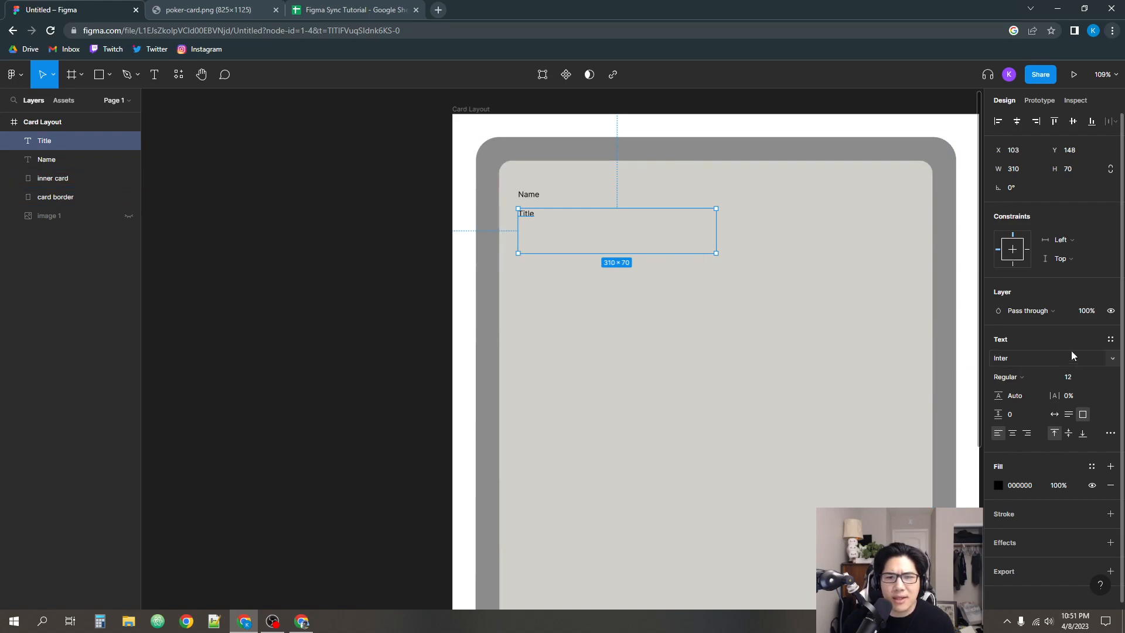
click(1075, 387)
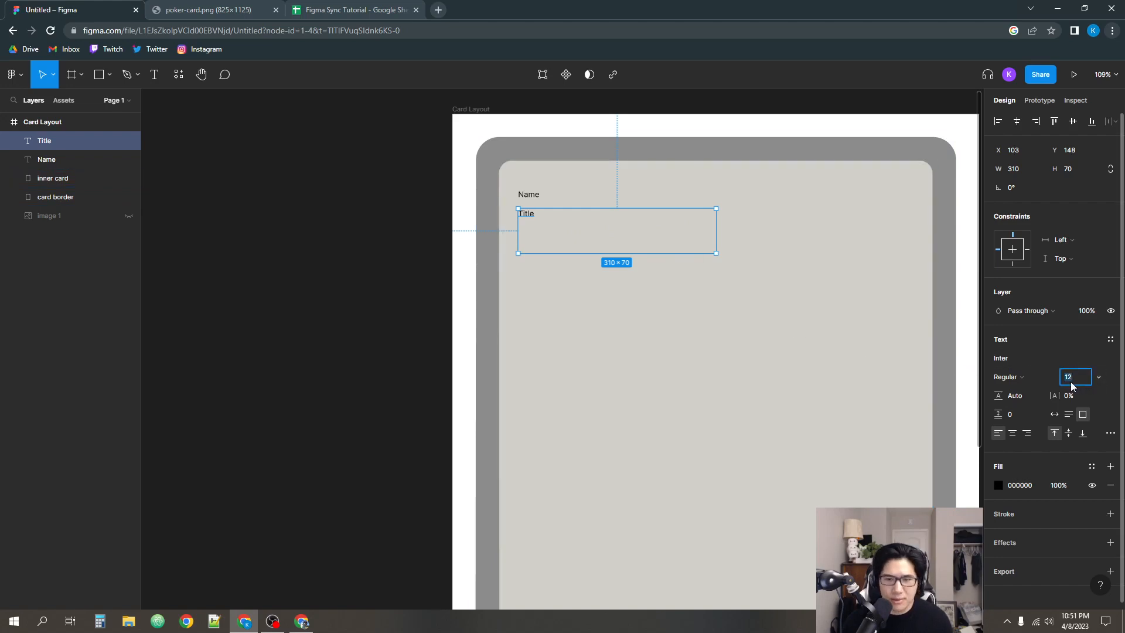
text(60)
key(Return)
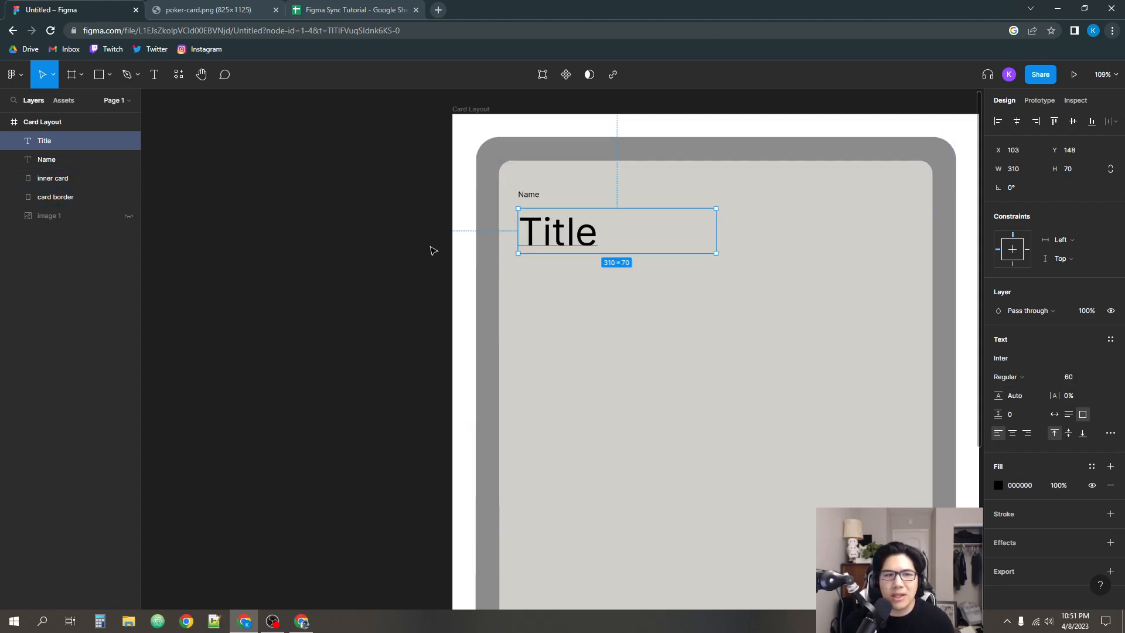
- Delete the Name label and move the Title text box into the inner card's upper-left corner, at about X 96, Y 94
click(526, 200)
key(Delete)
click(520, 231)
scroll(519, 230, down, 3)
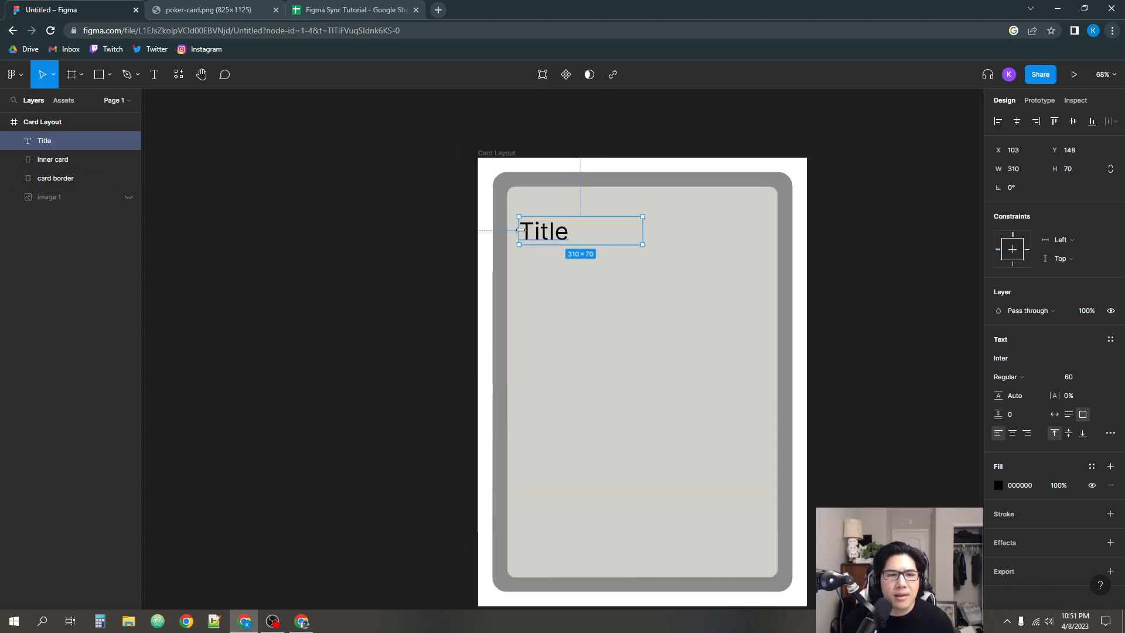
drag(442, 249, 477, 270)
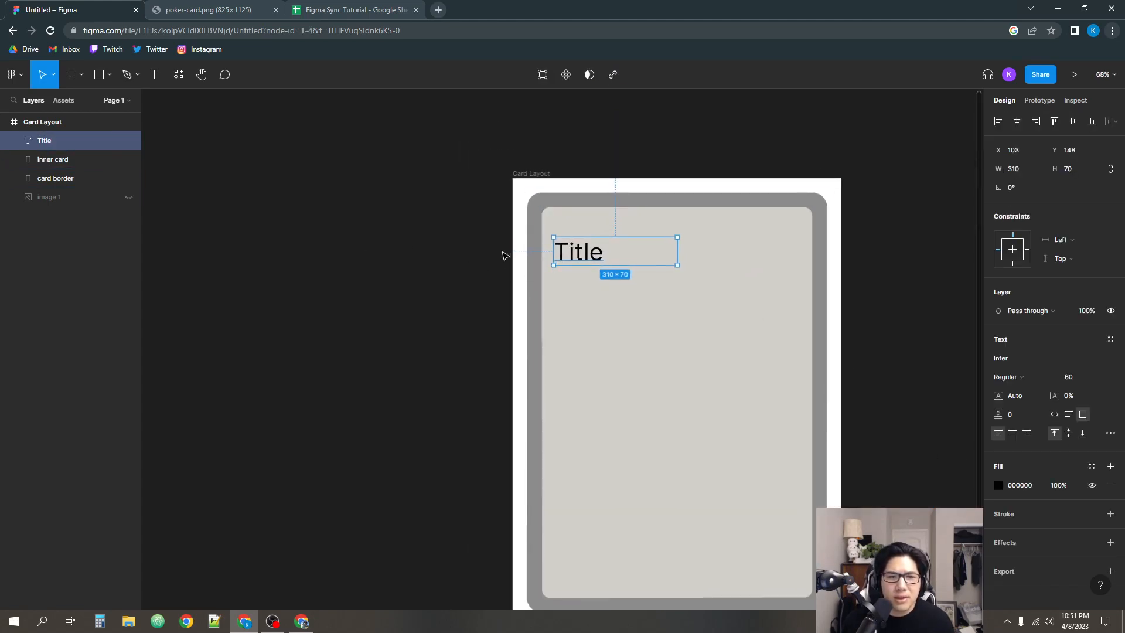
scroll(554, 237, up, 2)
drag(592, 259, 588, 233)
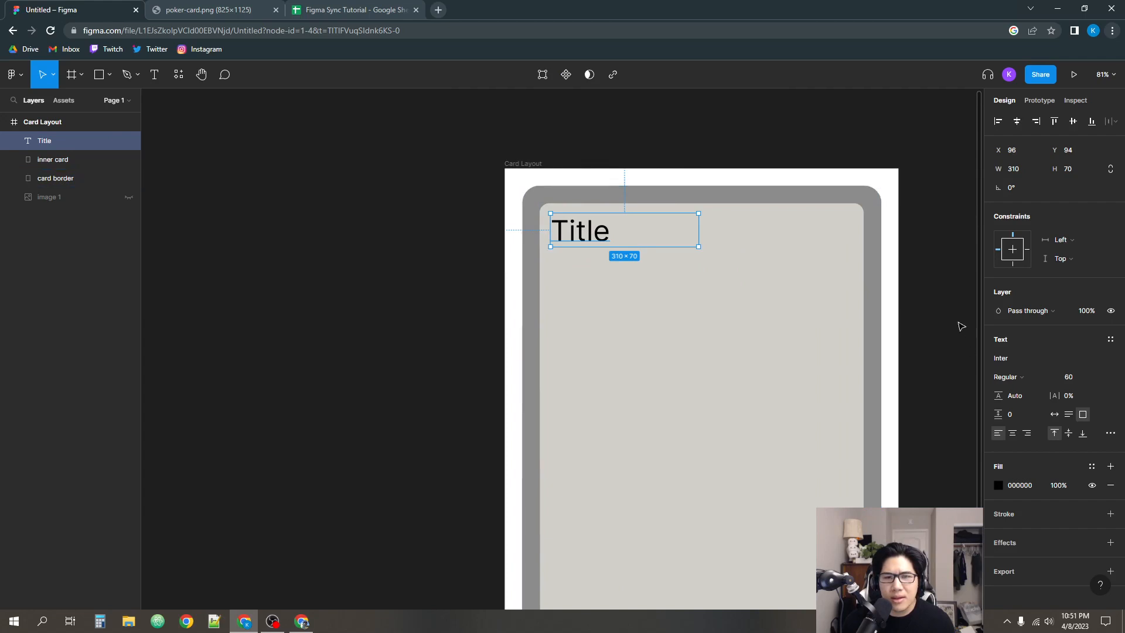
click(464, 314)
- Draw a square text box about 99 × 99 near the inner card's upper-right corner
drag(464, 314, 424, 303)
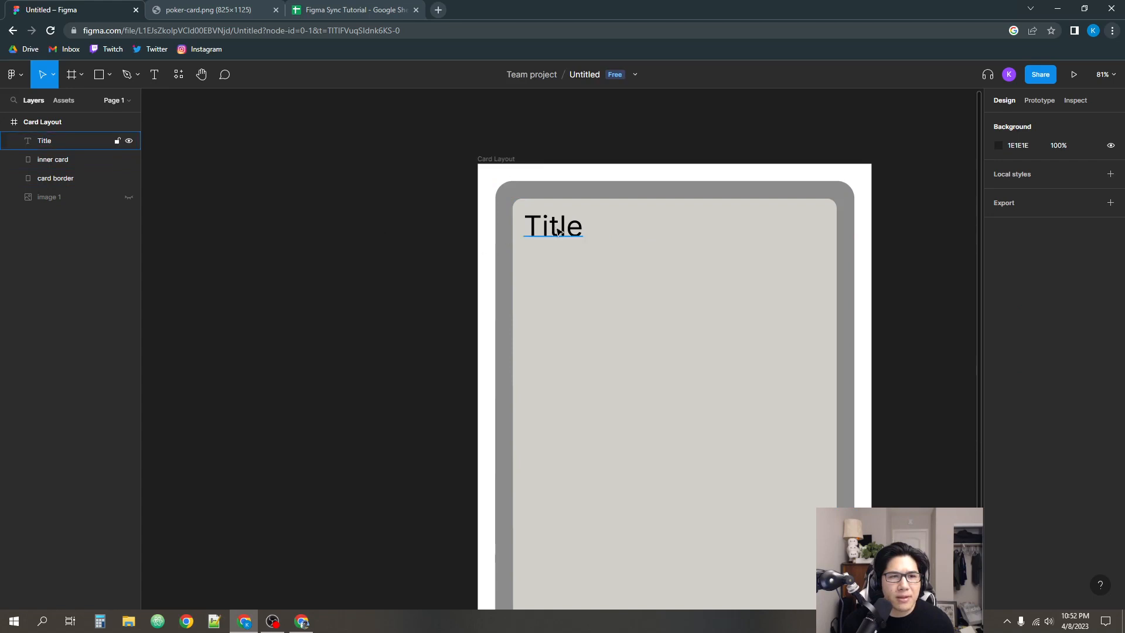
drag(627, 151, 613, 138)
scroll(615, 143, down, 2)
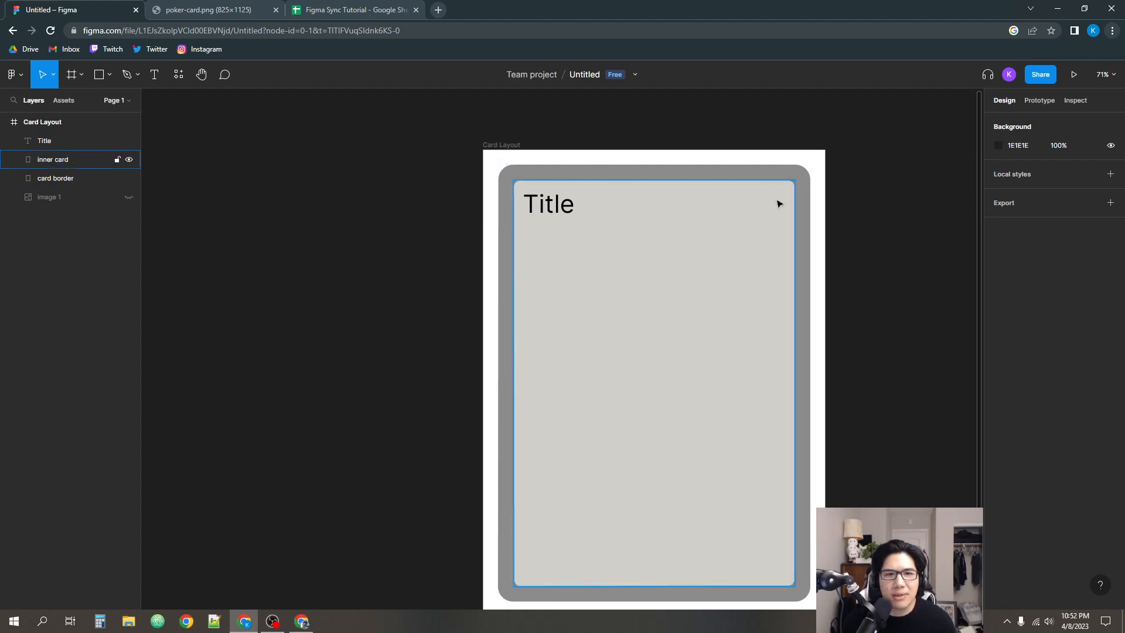
key(t)
drag(729, 191, 771, 221)
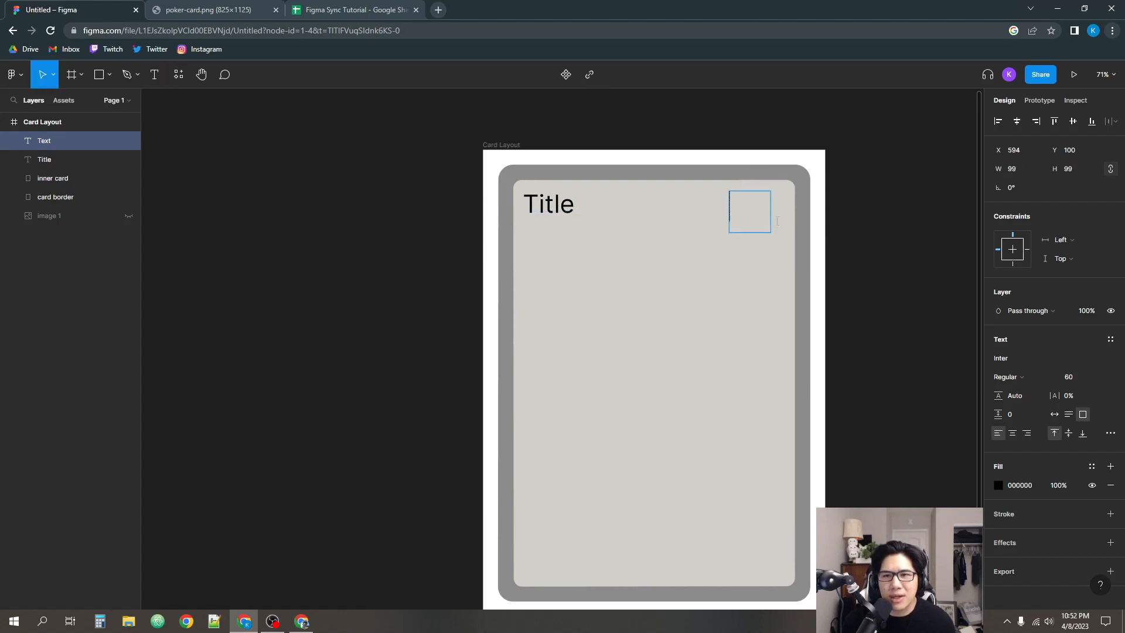
- Set the empty text box's width to 100 with proportions constrained, and its height to 150 with proportions unconstrained
click(1025, 171)
text(100)
key(Return)
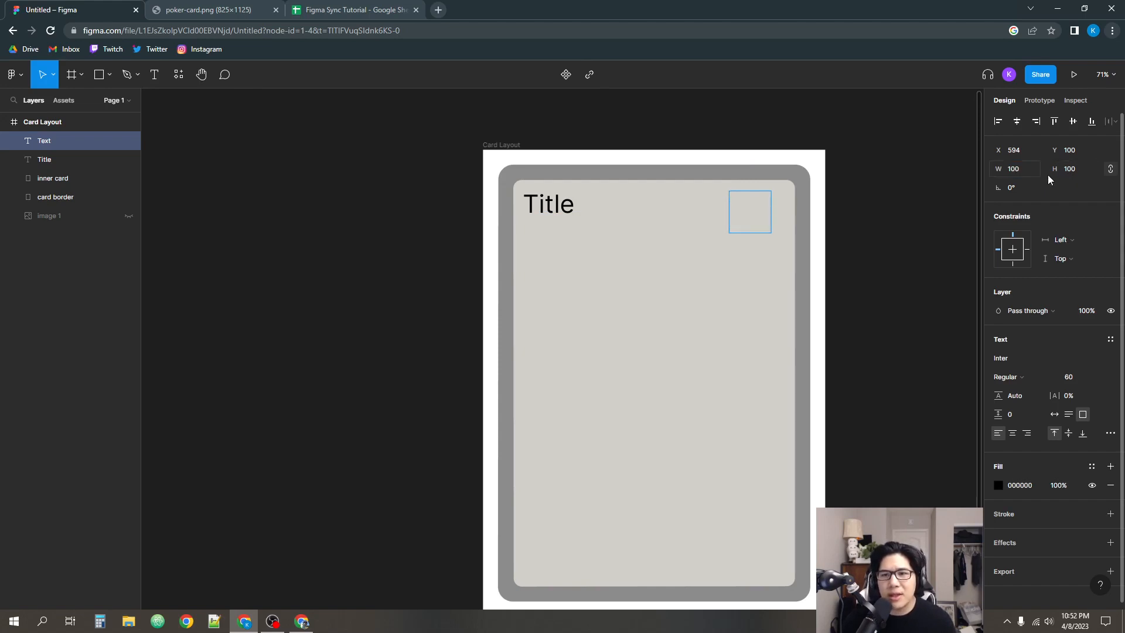
click(1111, 173)
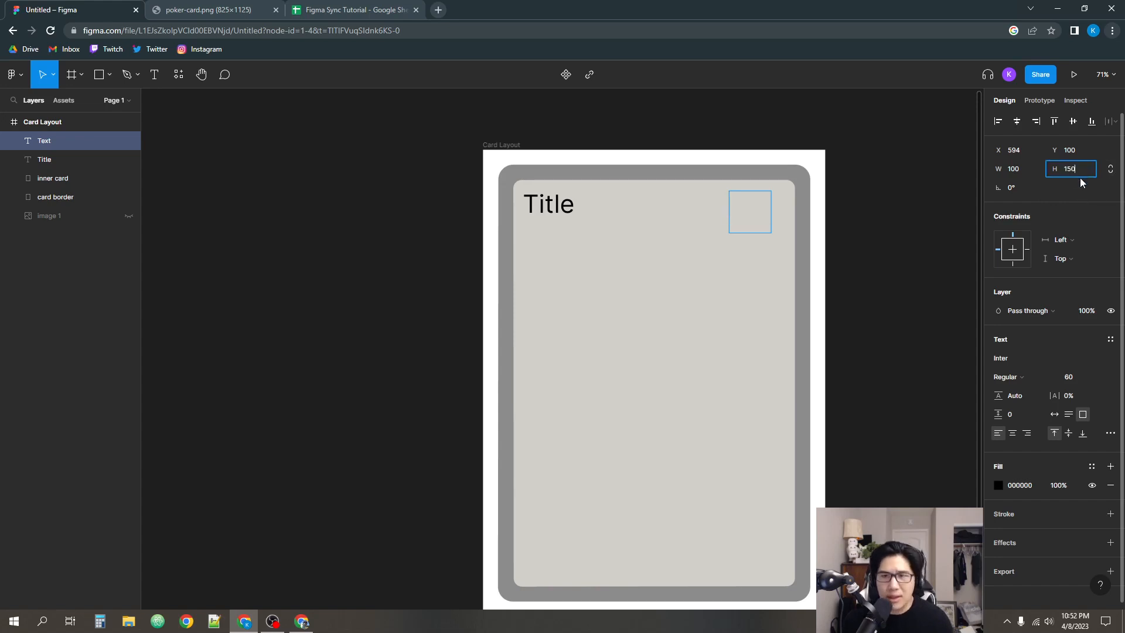
key(Return)
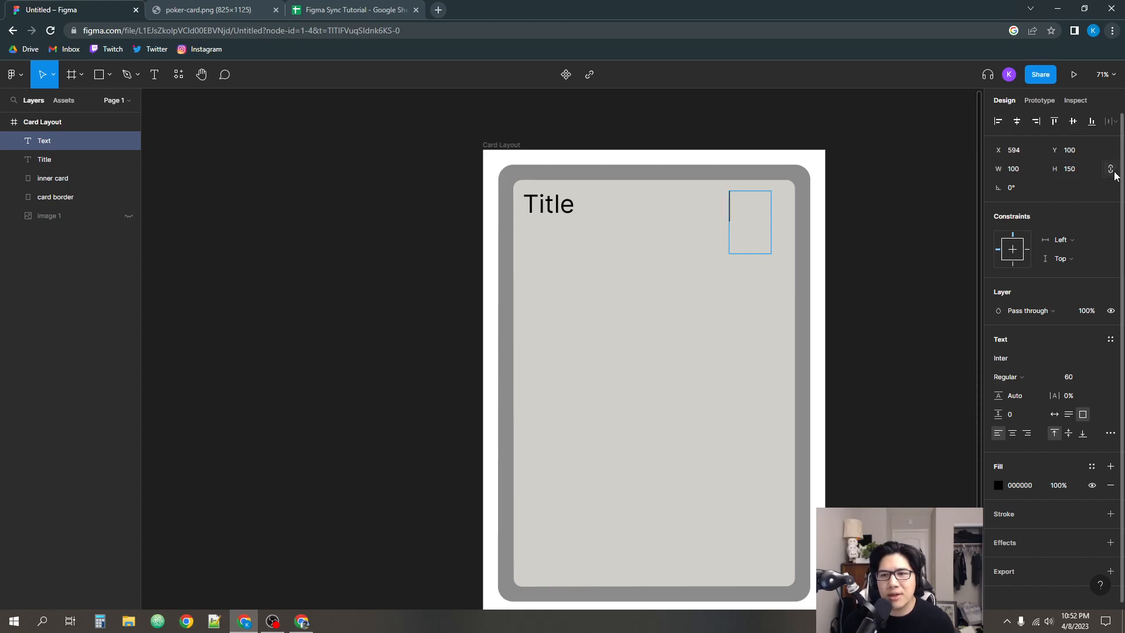
- Constrain the empty text box's proportions, re-enter a width of 100 and set its height to 100
click(1018, 173)
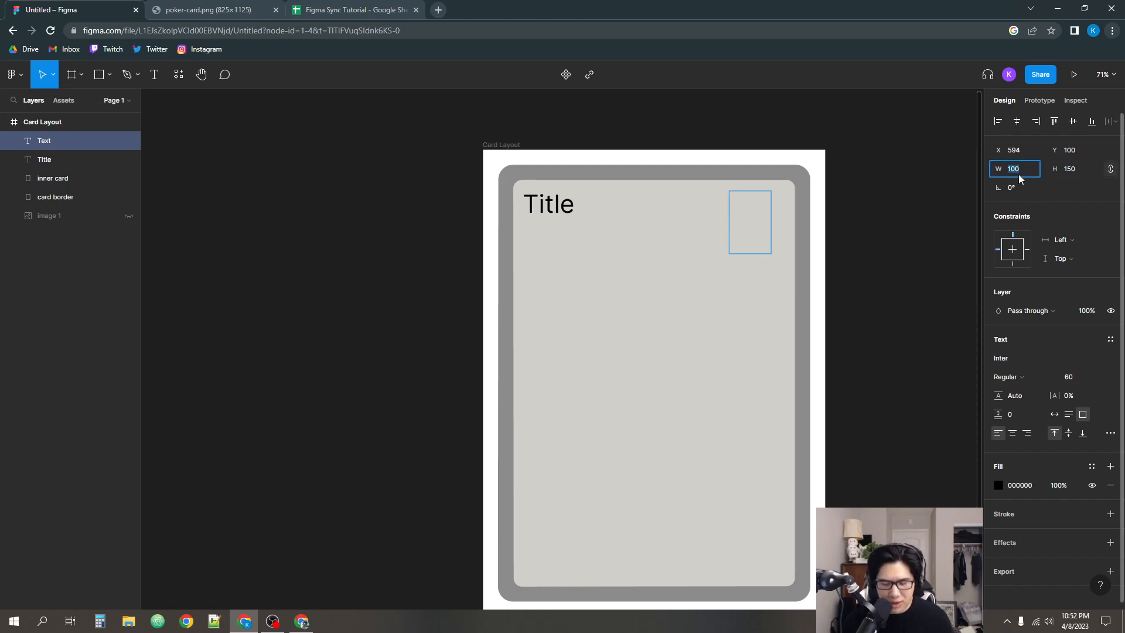
text(100)
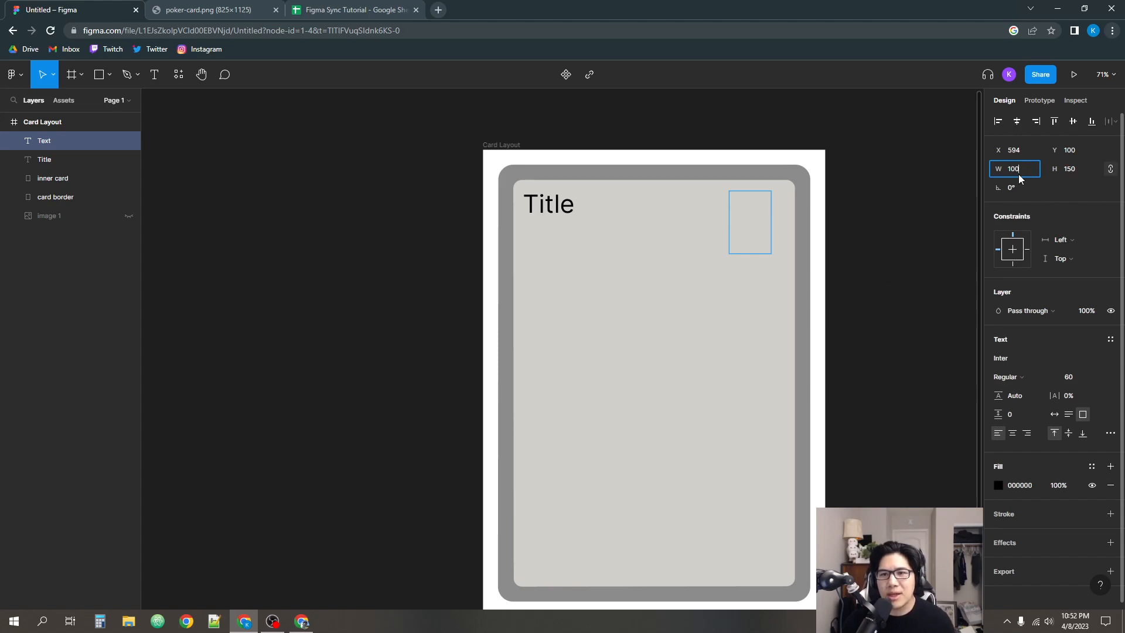
key(Return)
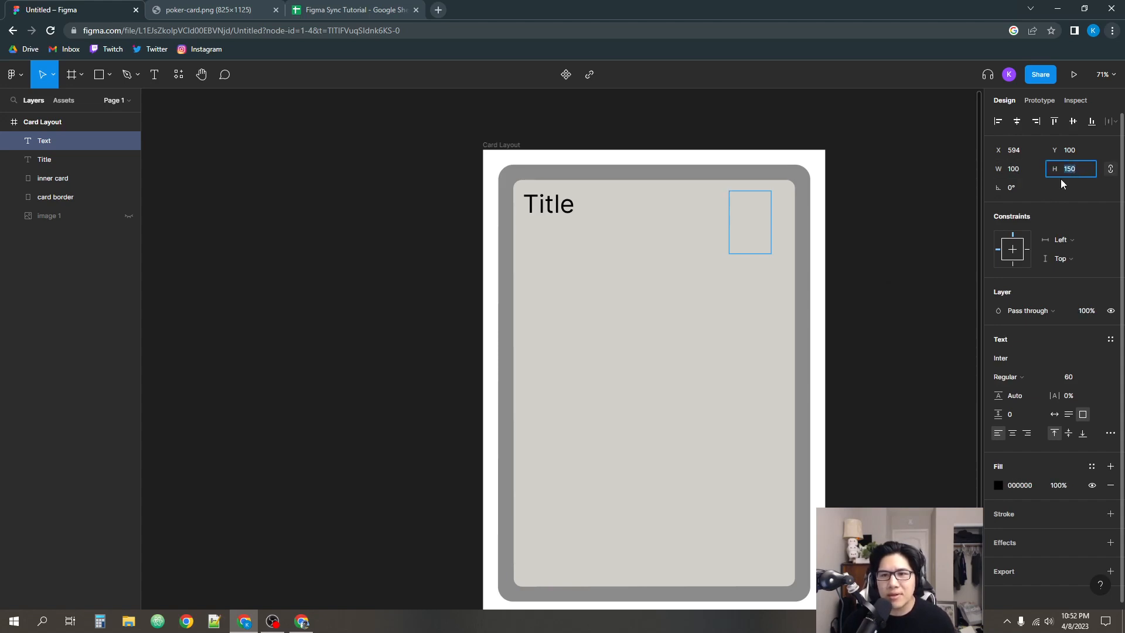
text(100)
key(Return)
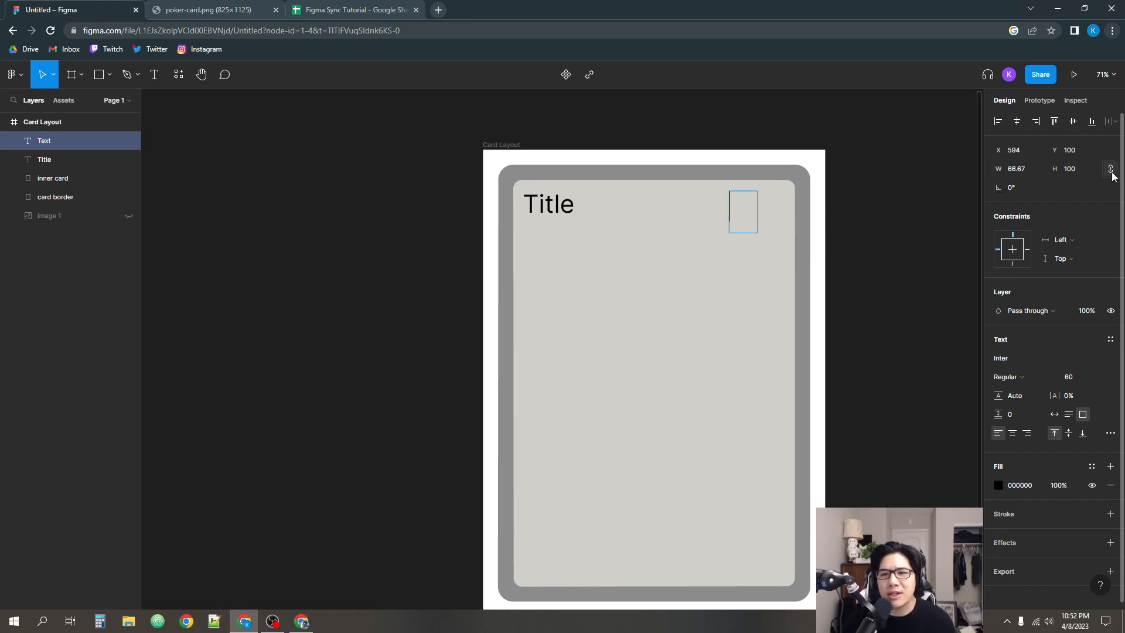
- Set the empty text box's width to 100 with proportions unconstrained, constrain them again, and deselect the box
click(1028, 172)
text(1)
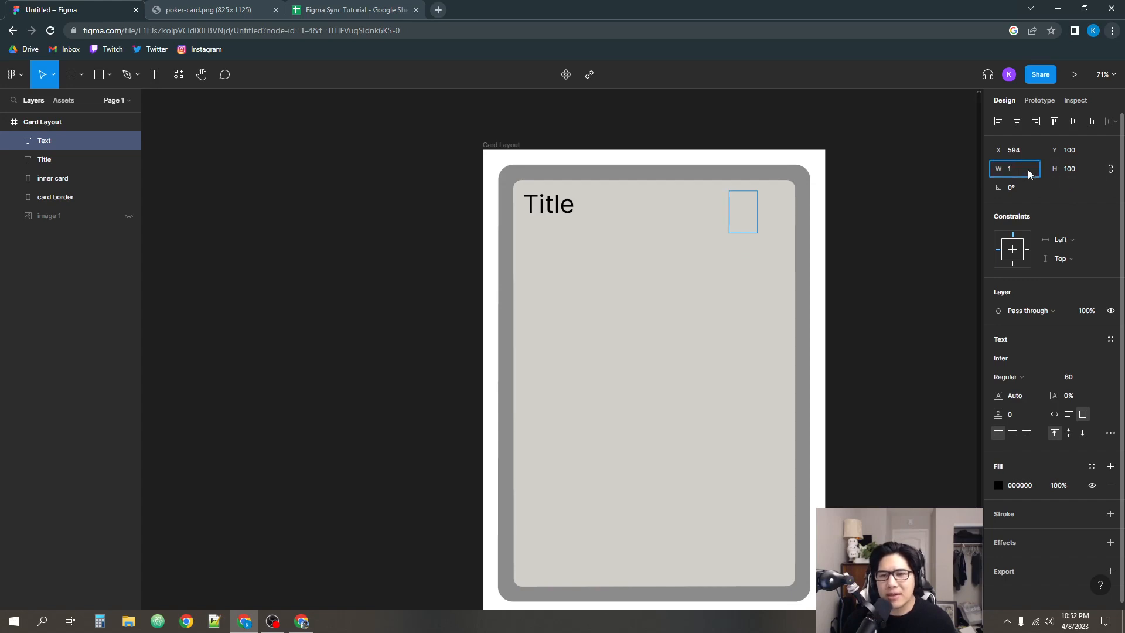
text(00)
key(Return)
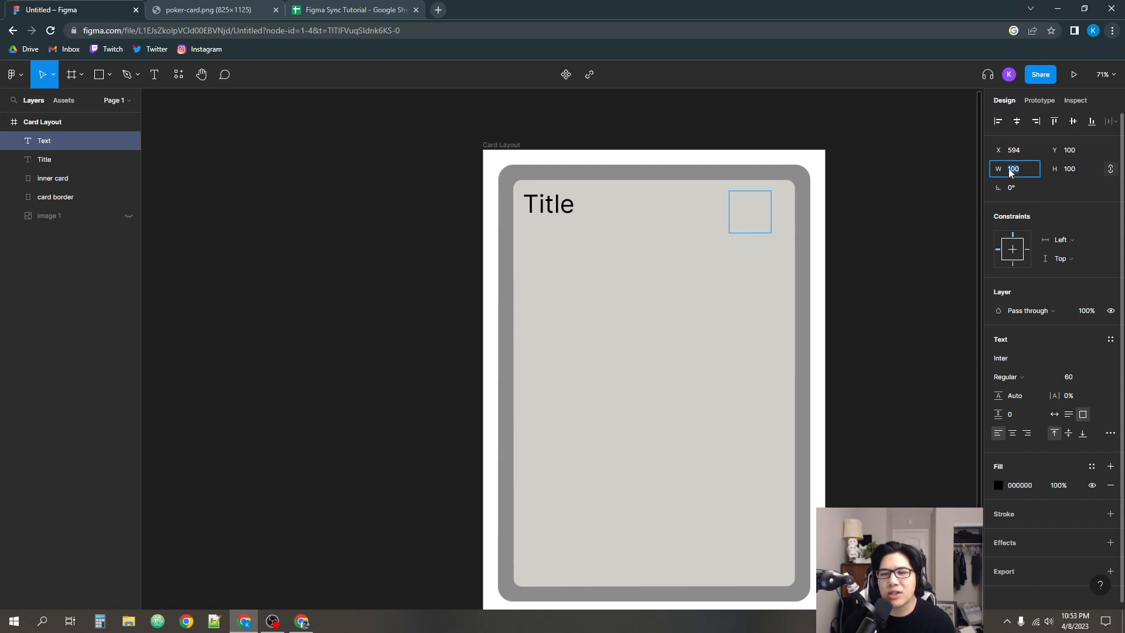
click(900, 199)
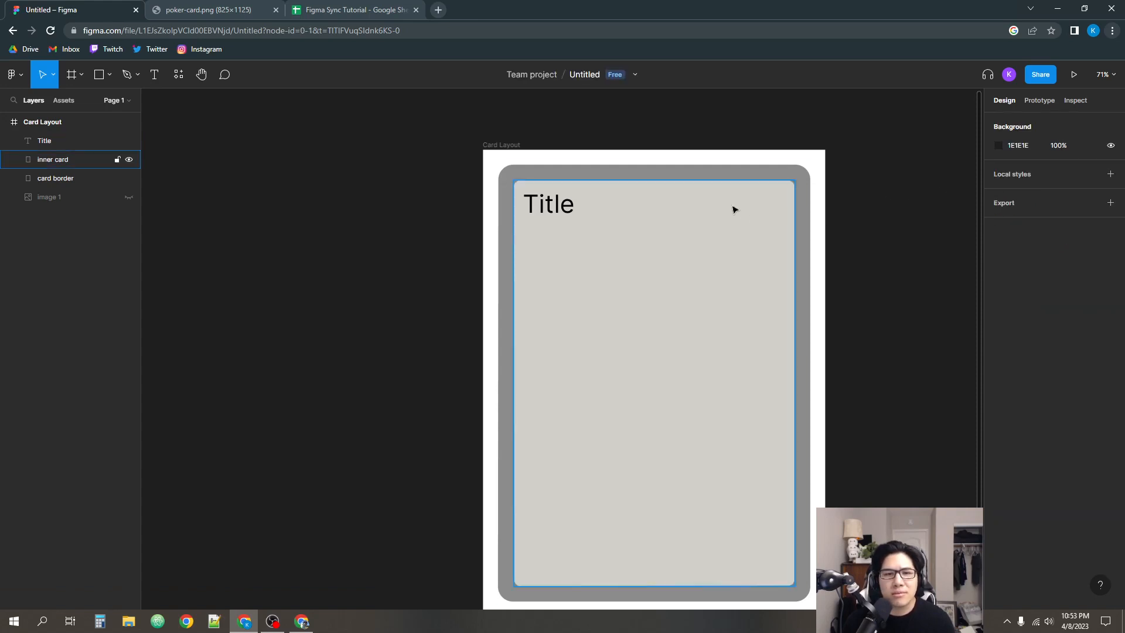
- Draw a 100 × 100 text box in the inner card's upper-right corner and enter "1" in it
key(t)
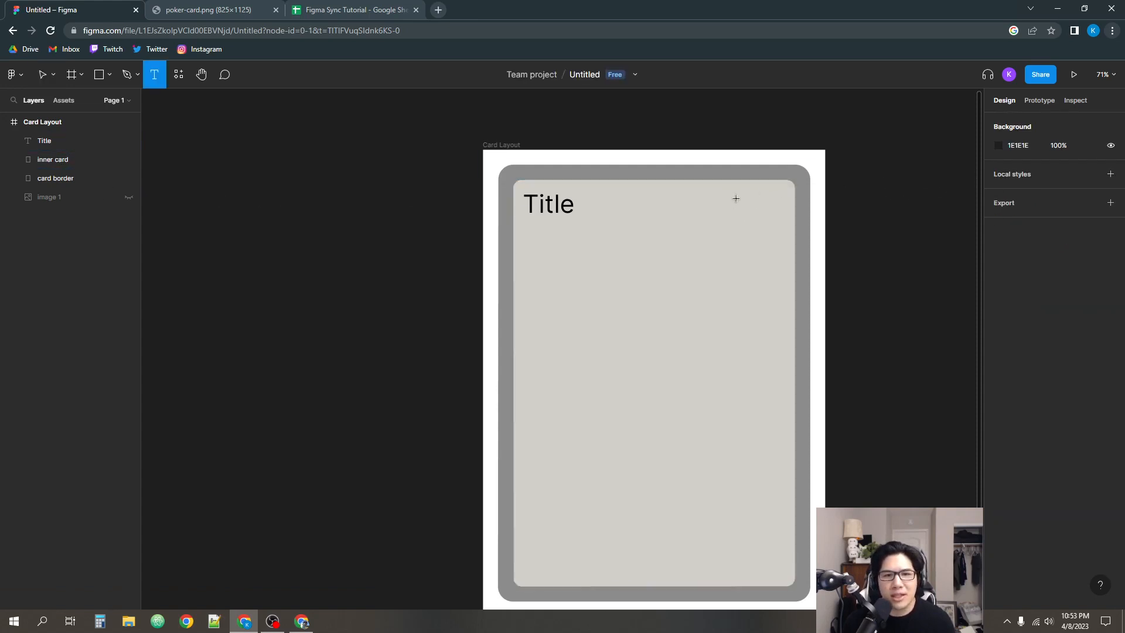
drag(744, 195, 786, 236)
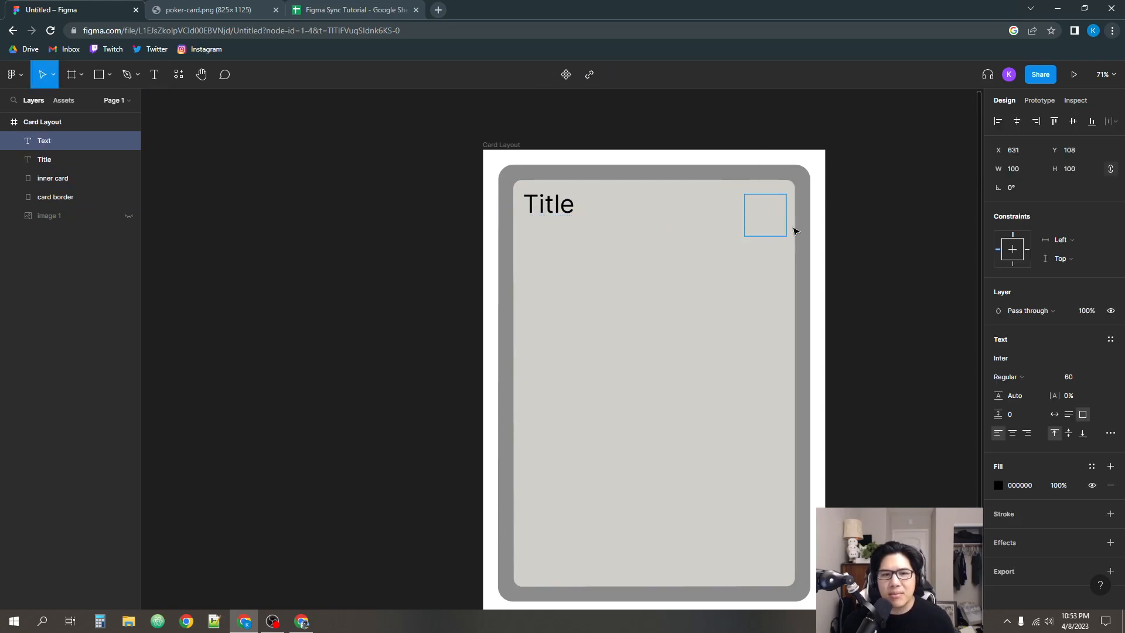
text(1)
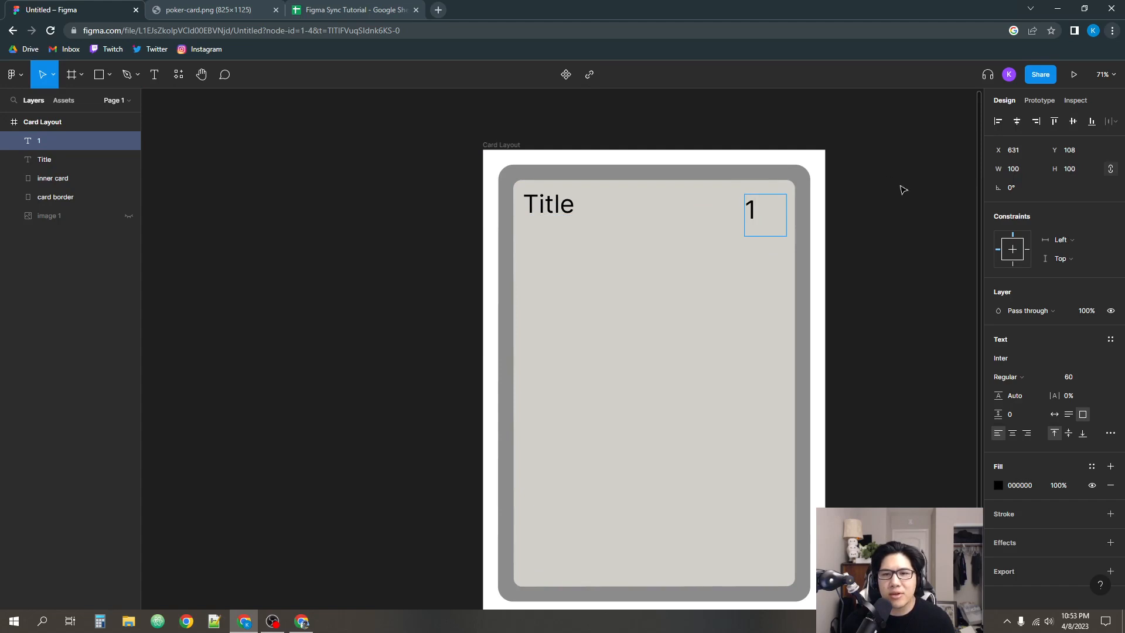
- Move the "1" text box to X 639, Y 94 and centre its text horizontally and vertically
click(809, 196)
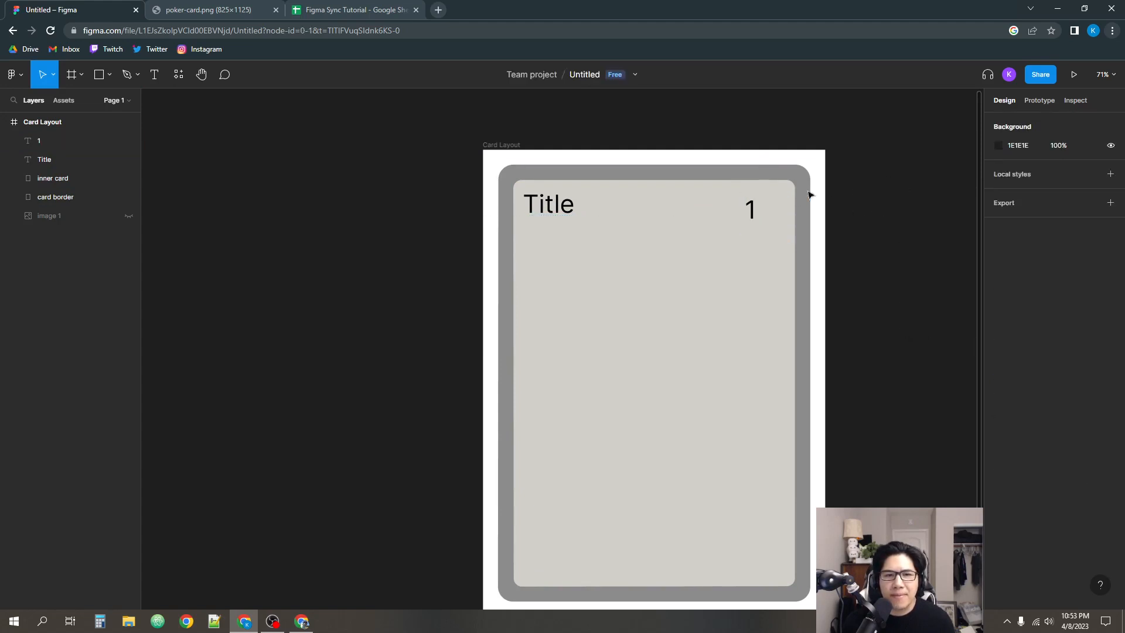
drag(756, 209, 757, 207)
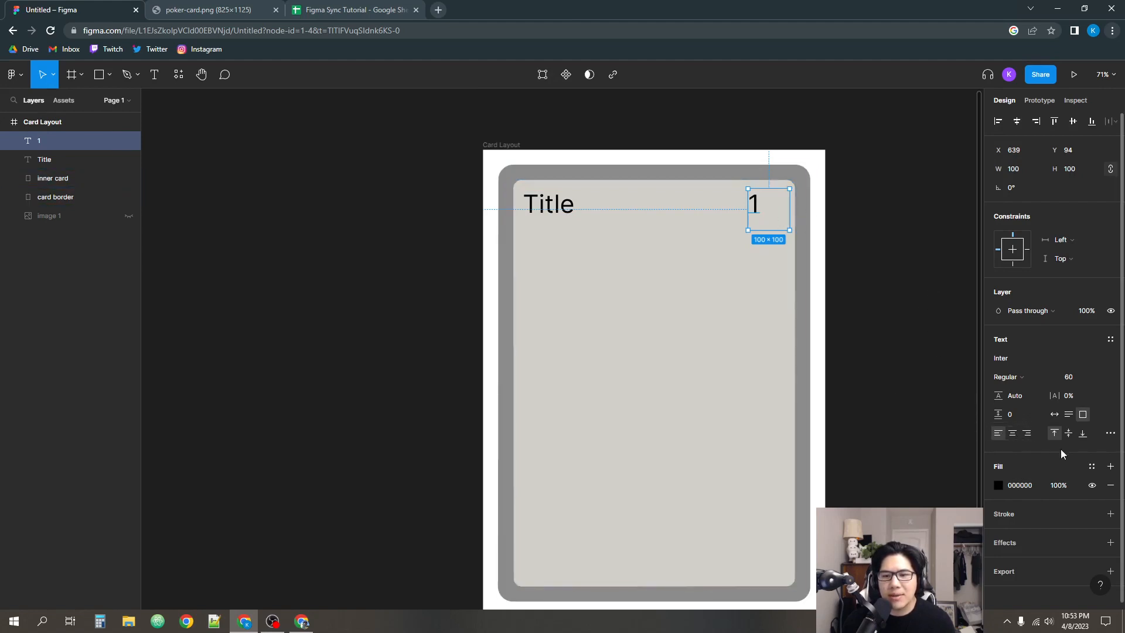
click(1013, 434)
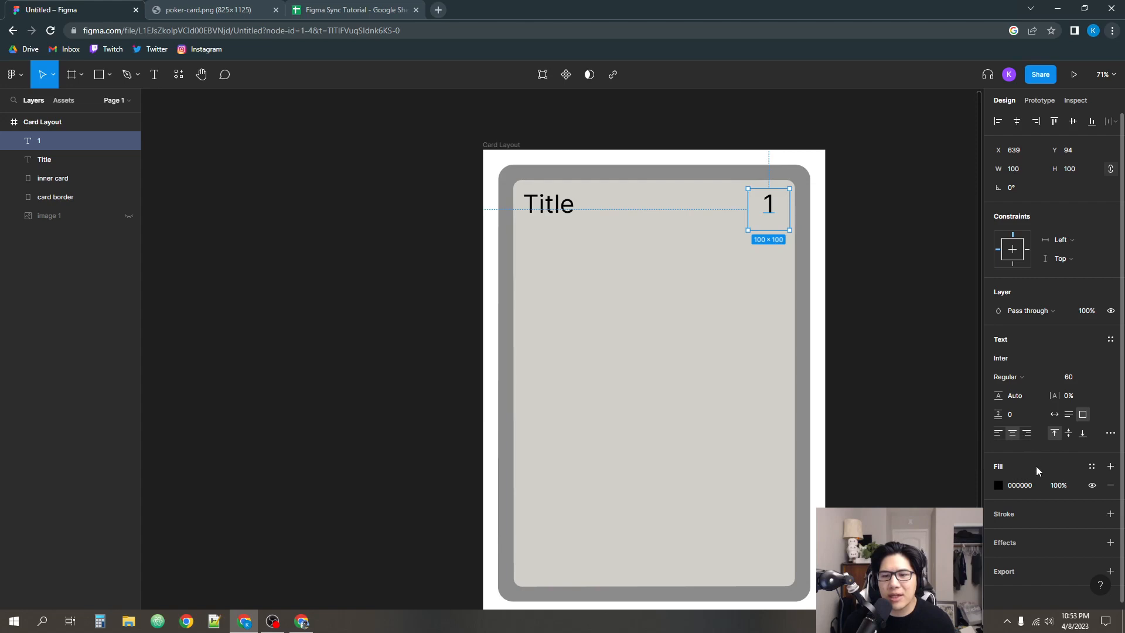
click(1068, 433)
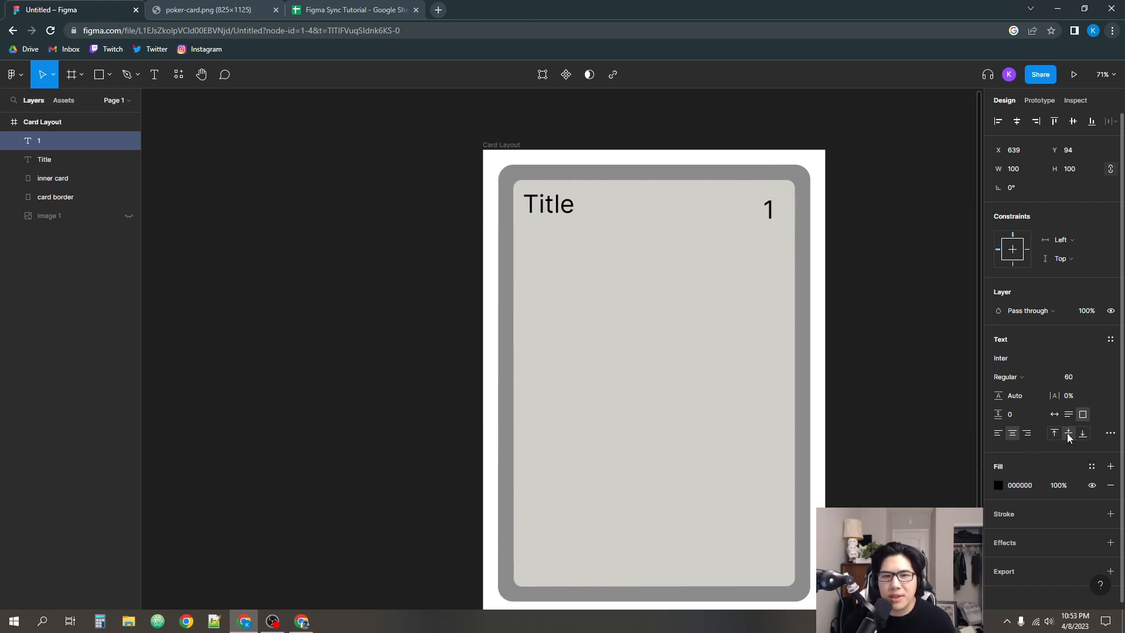
click(1083, 433)
click(1069, 435)
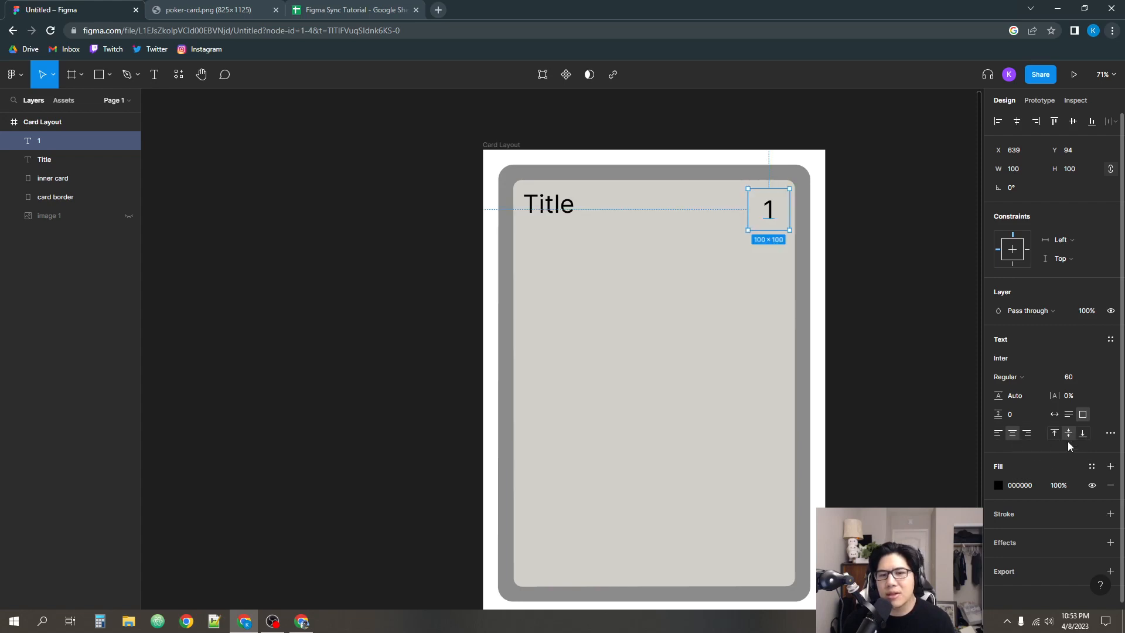
- Replace the number in the inner card's upper-right text box with 2, followed by 3
double_click(768, 231)
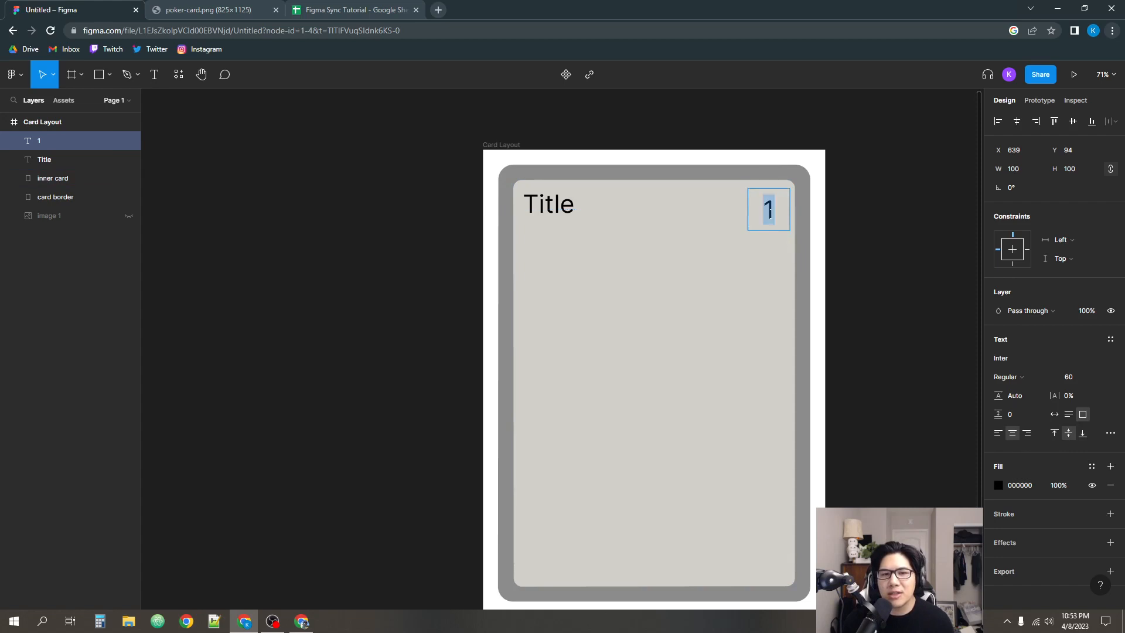
text(2)
key(ctrl+a)
text(3)
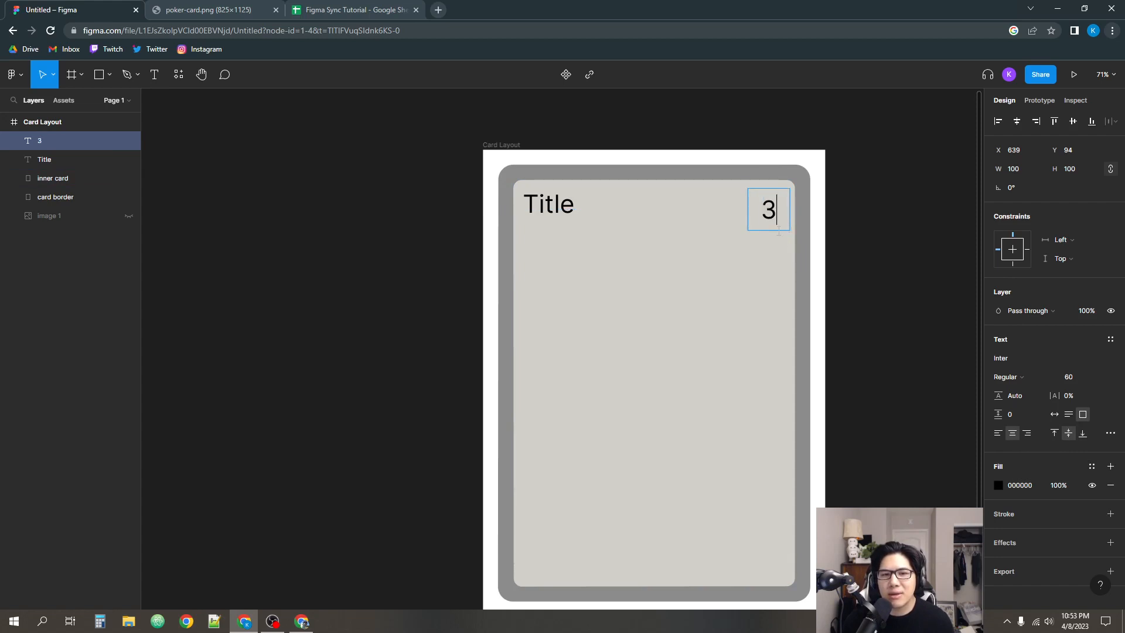
- Left-align the number text and replace its content with 4, followed by 5
double_click(771, 211)
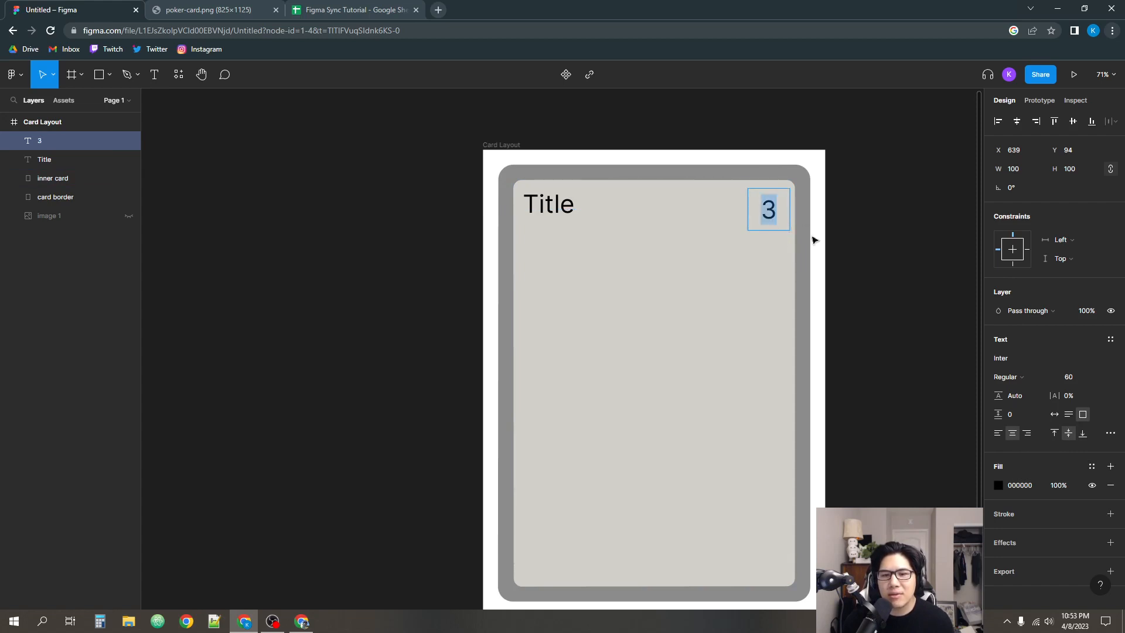
click(997, 434)
double_click(764, 212)
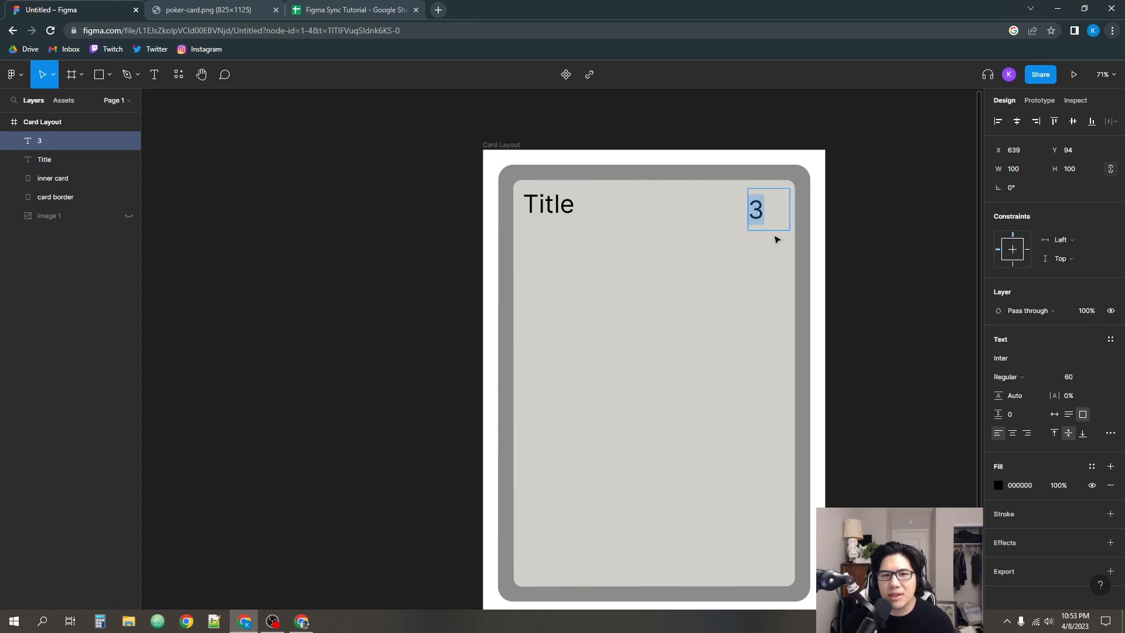
text(4)
key(ctrl+a)
text(5)
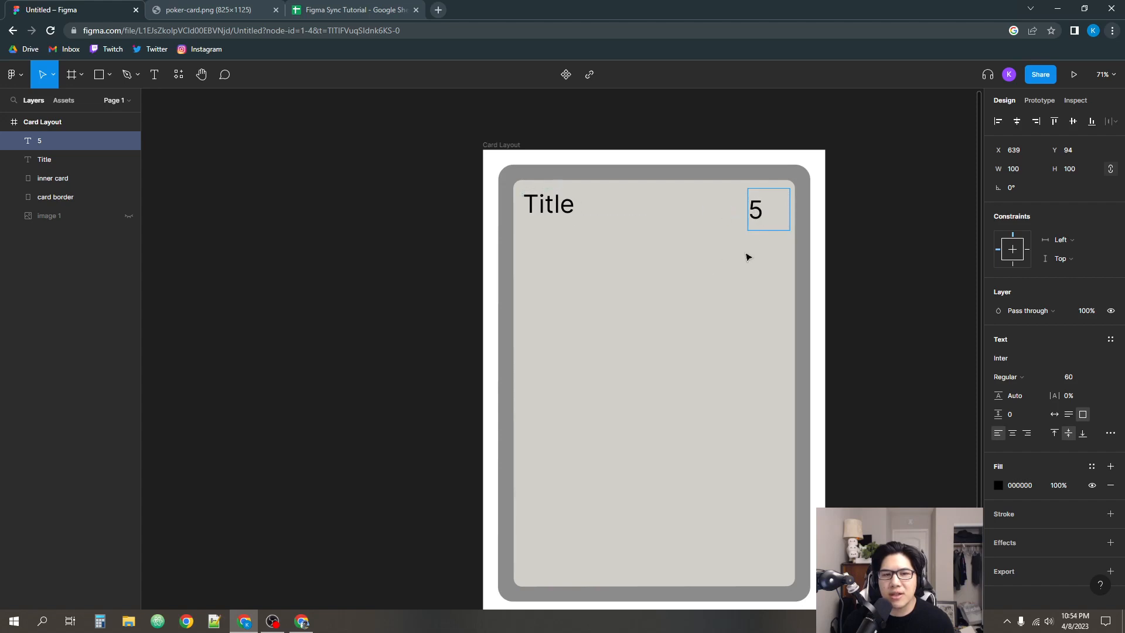
- Centre the number text horizontally and vertically in its box, and deselect it
click(1012, 432)
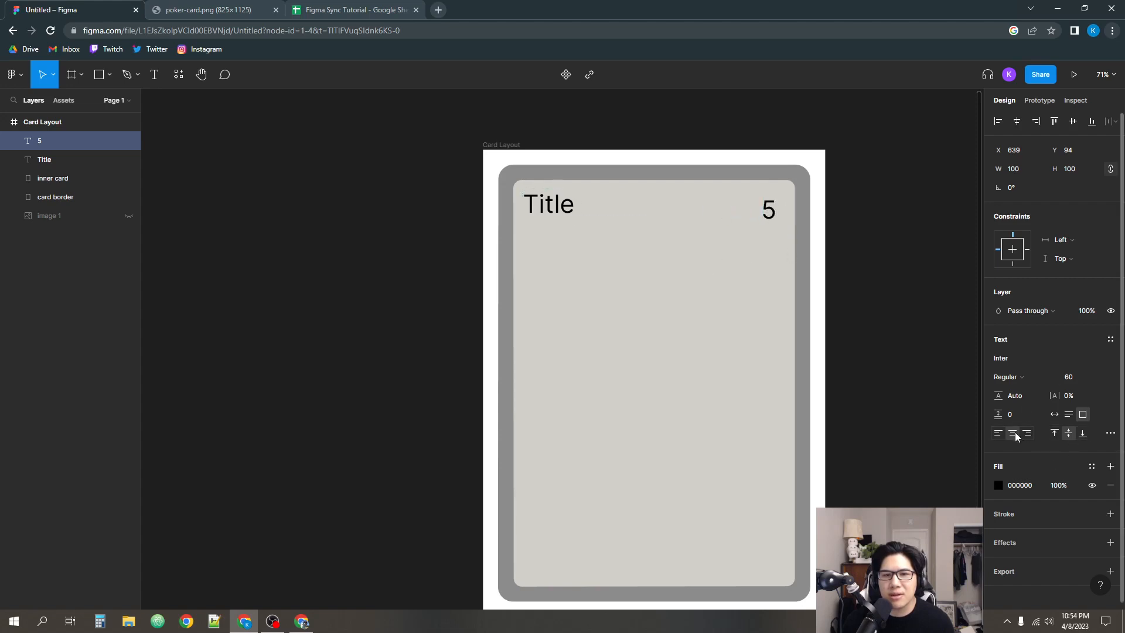
click(1067, 437)
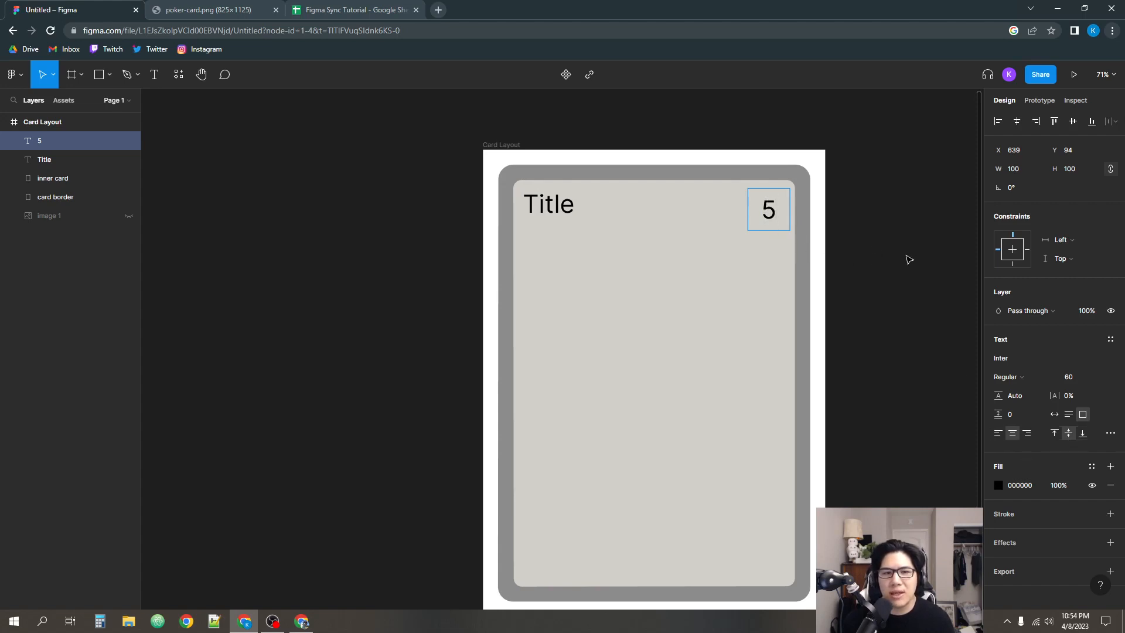
key(Escape)
click(448, 259)
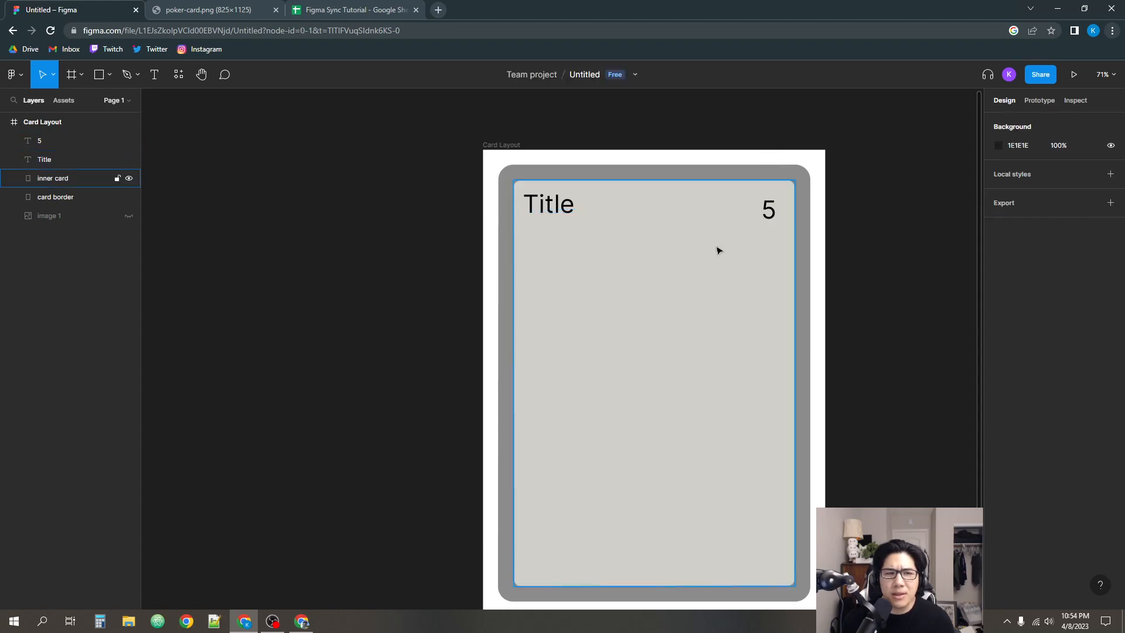
drag(860, 262, 890, 253)
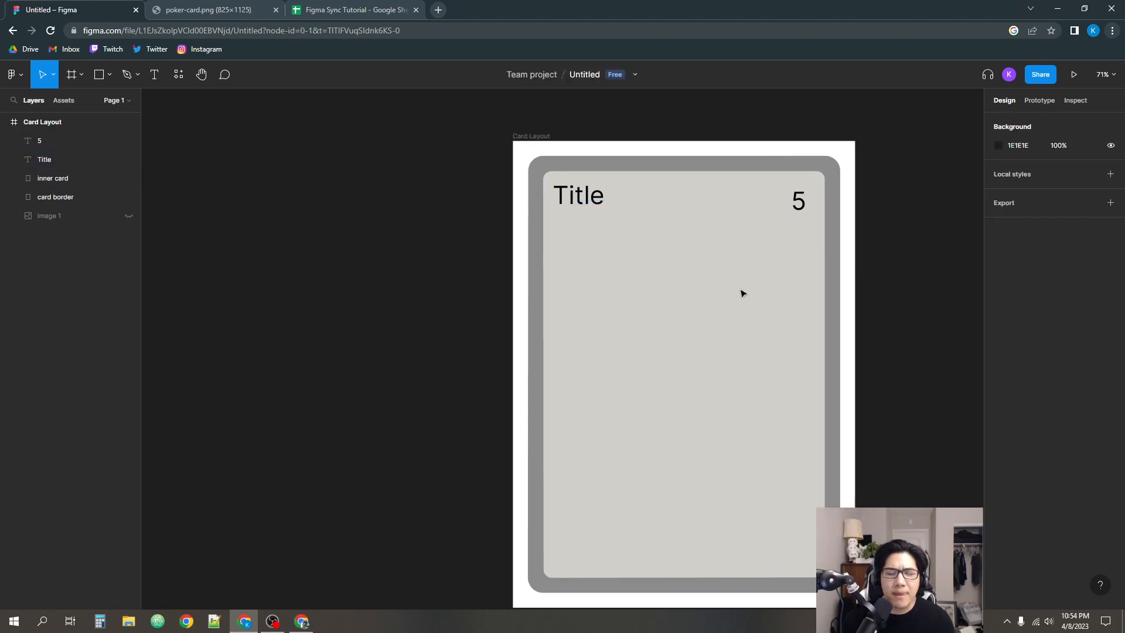
- Raise the number box to Y 80 in line with the title and rename its layer "Attack"
click(803, 203)
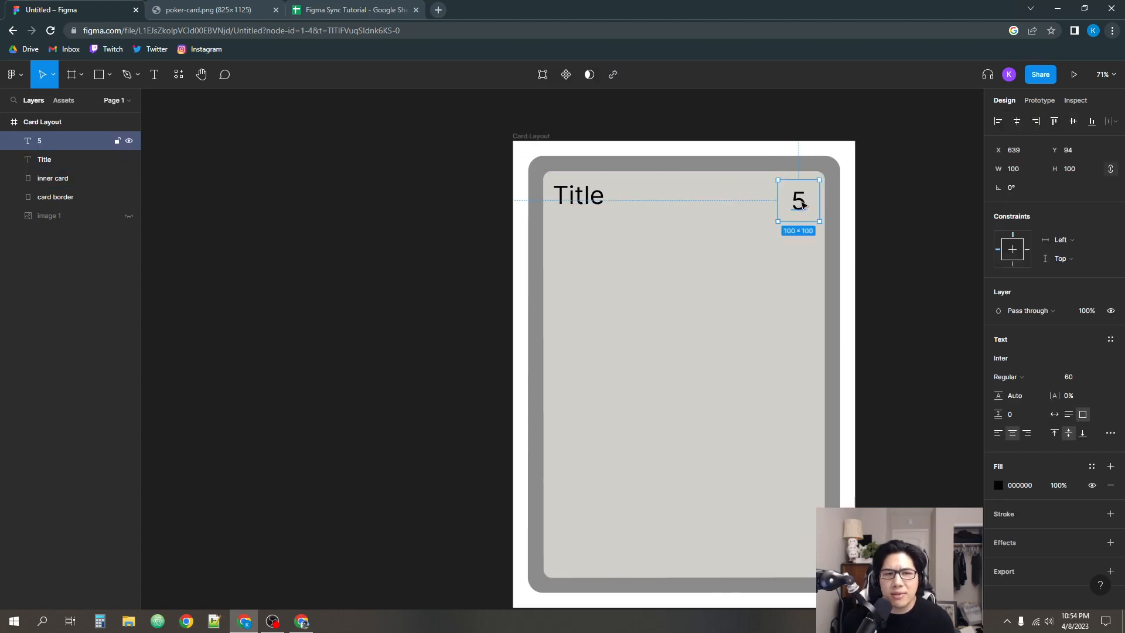
click(590, 206)
click(804, 198)
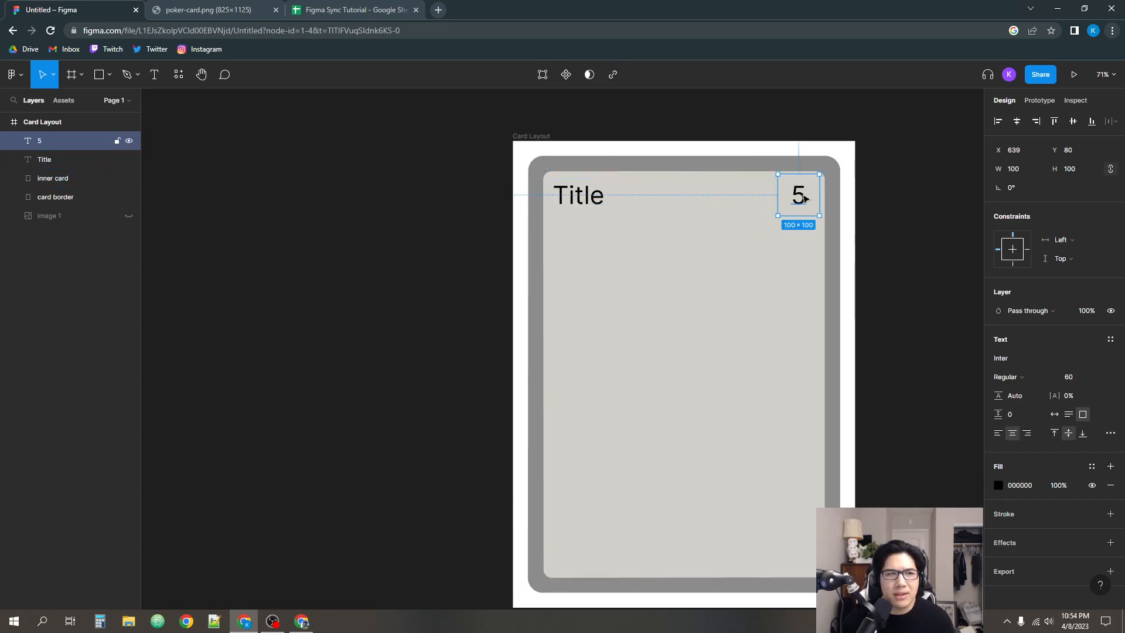
key(ctrl+r)
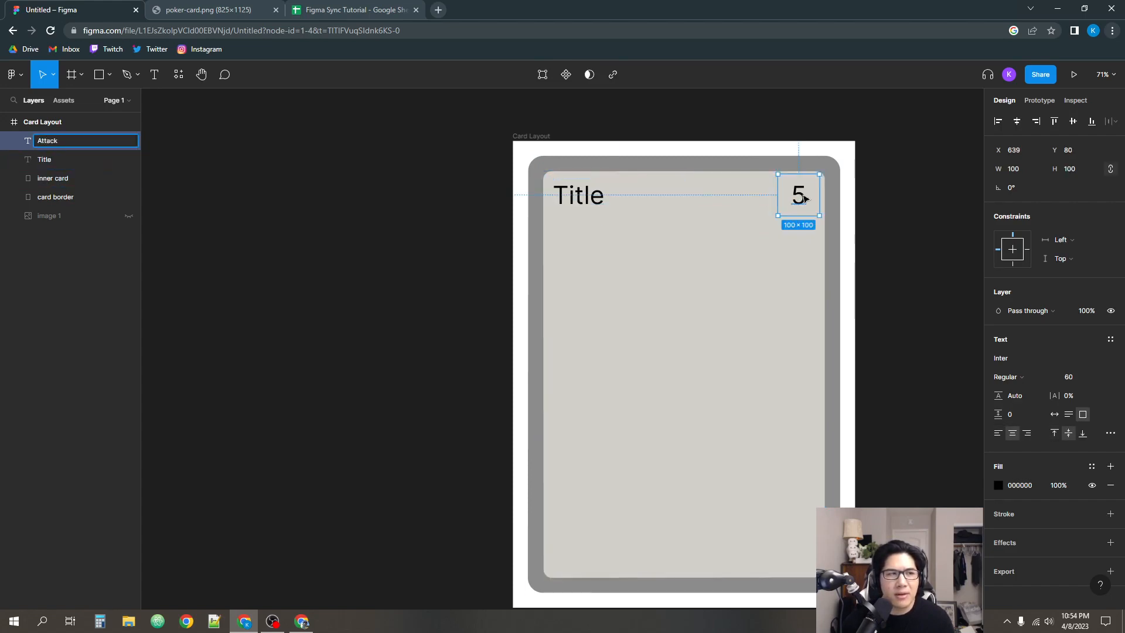
text(Attack)
key(Return)
click(410, 302)
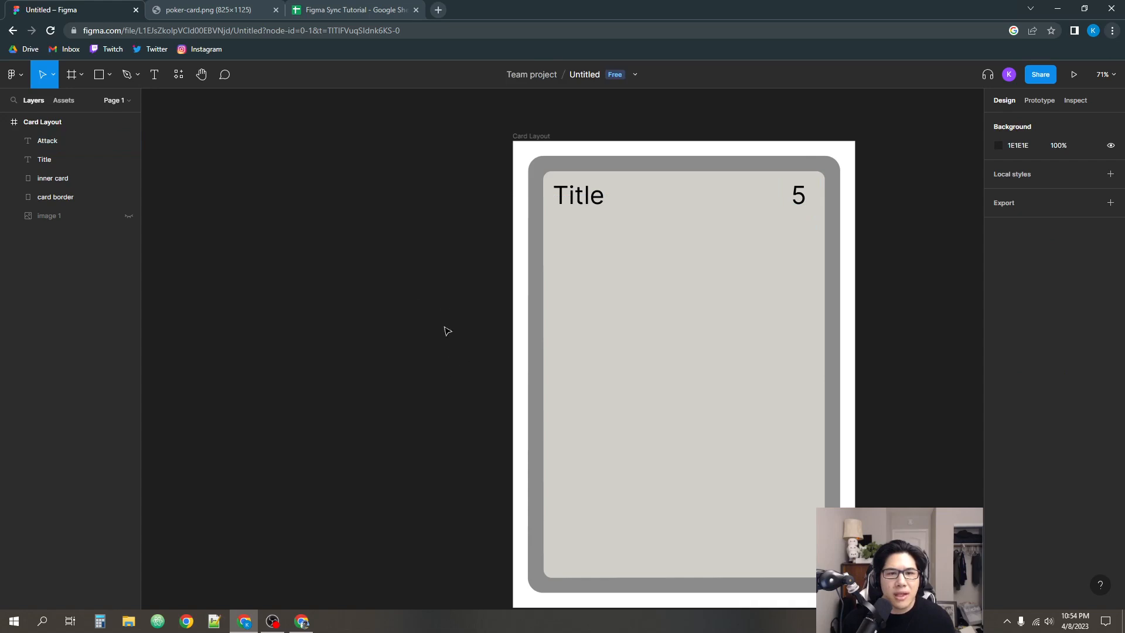
- Draw a text box about 650 × 196 across the inner card's lower end and align its text left and top
scroll(457, 316, down, 1)
scroll(454, 284, down, 1)
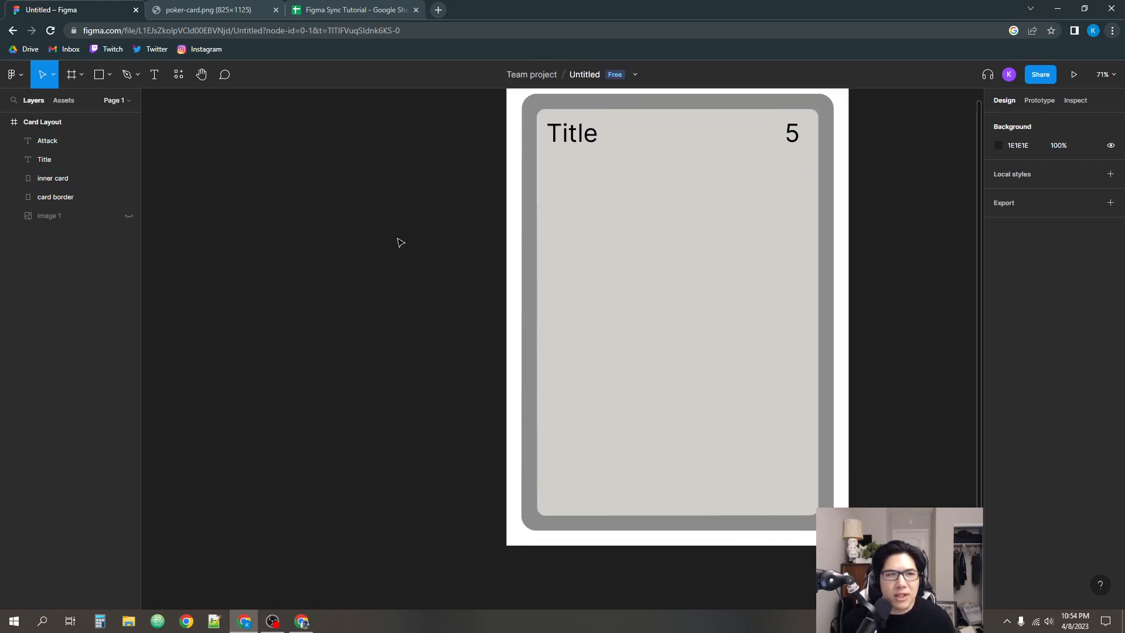
scroll(389, 347, down, 1)
key(t)
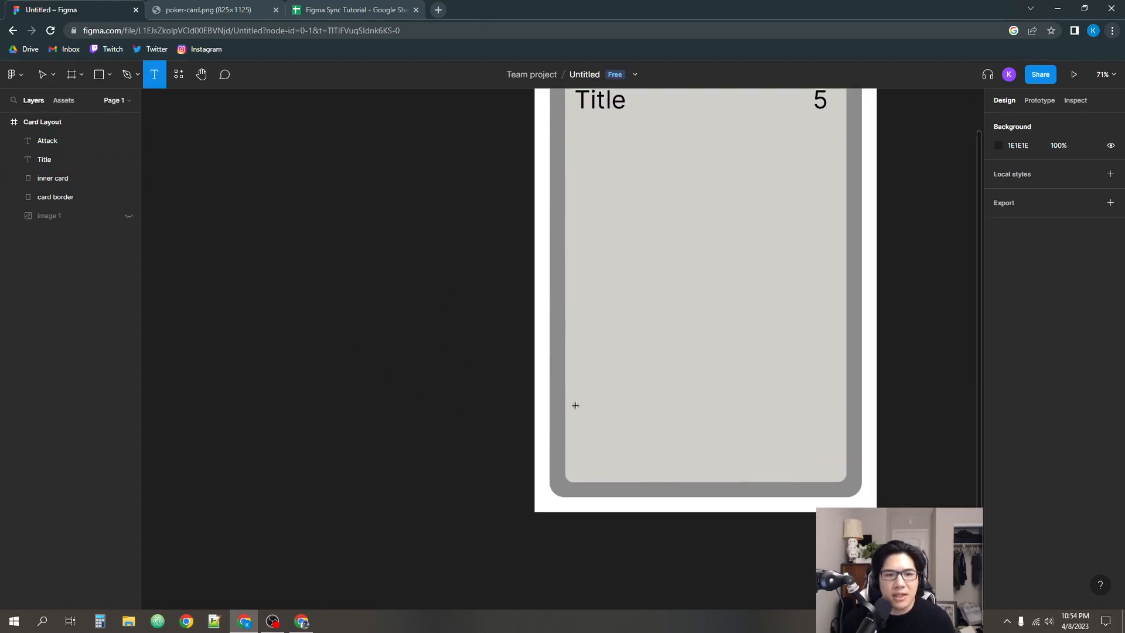
drag(572, 393, 838, 476)
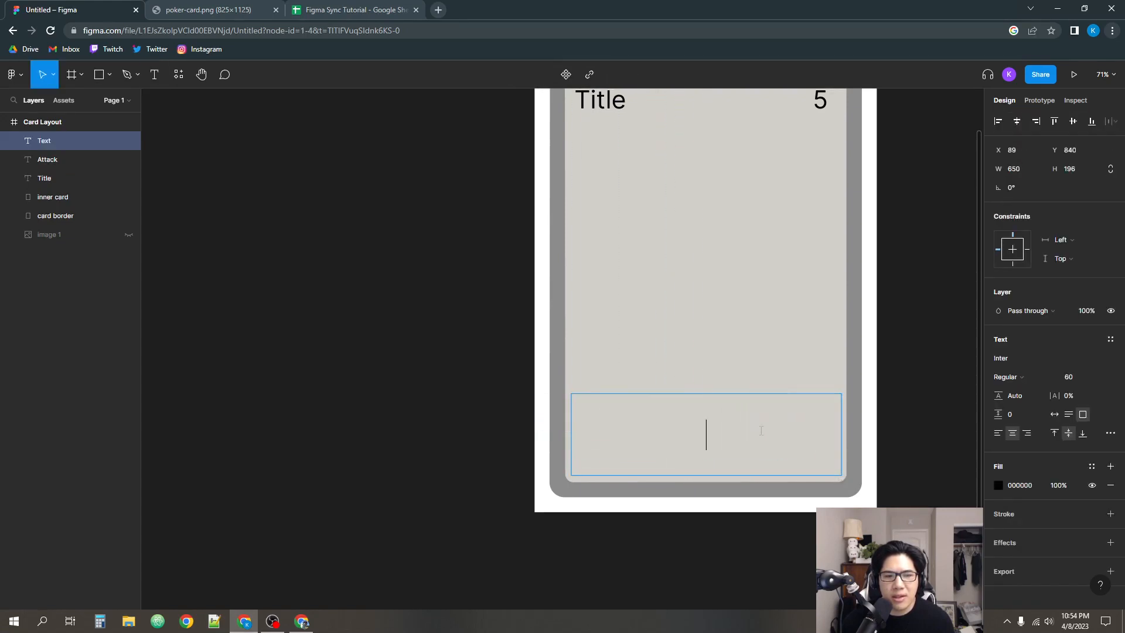
click(1002, 434)
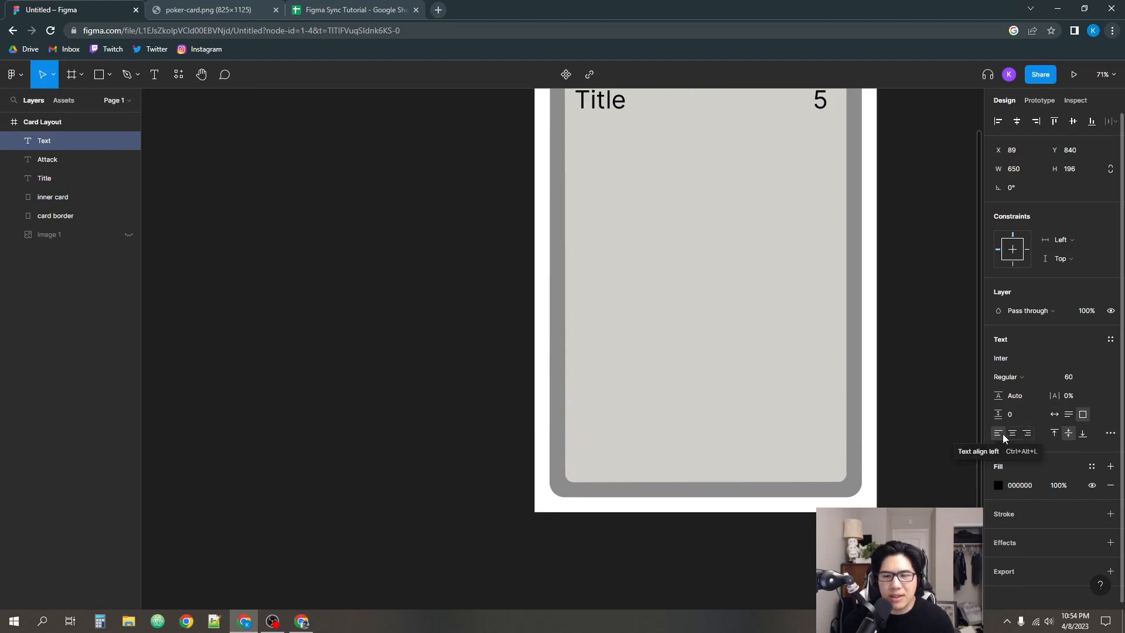
click(1054, 434)
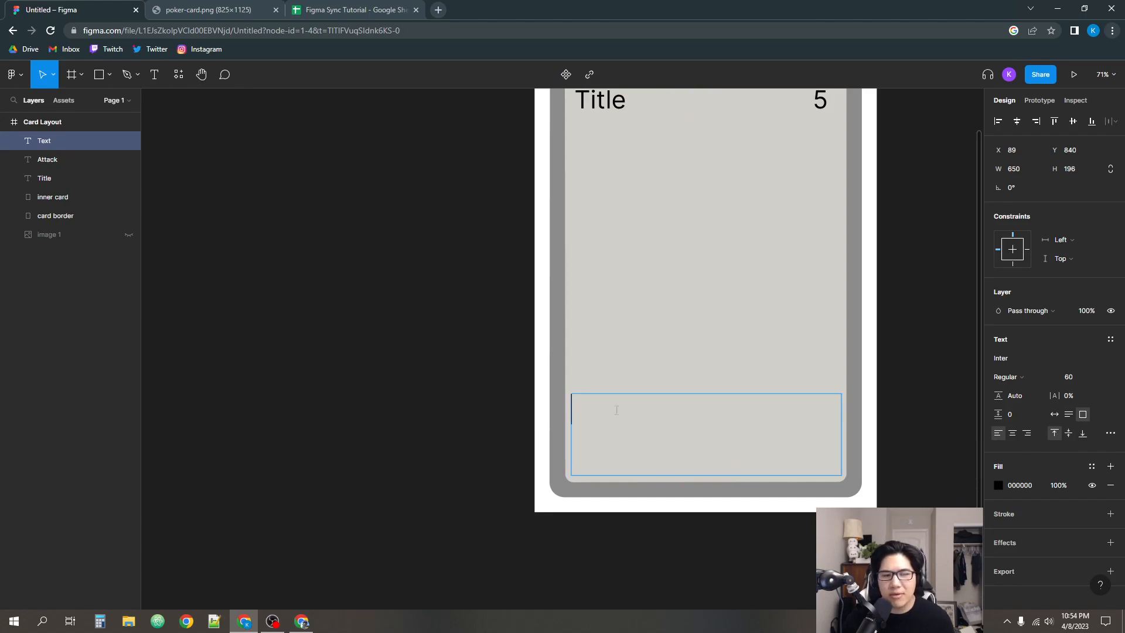
- Enter "Description Text" in the lower text box
text(Des)
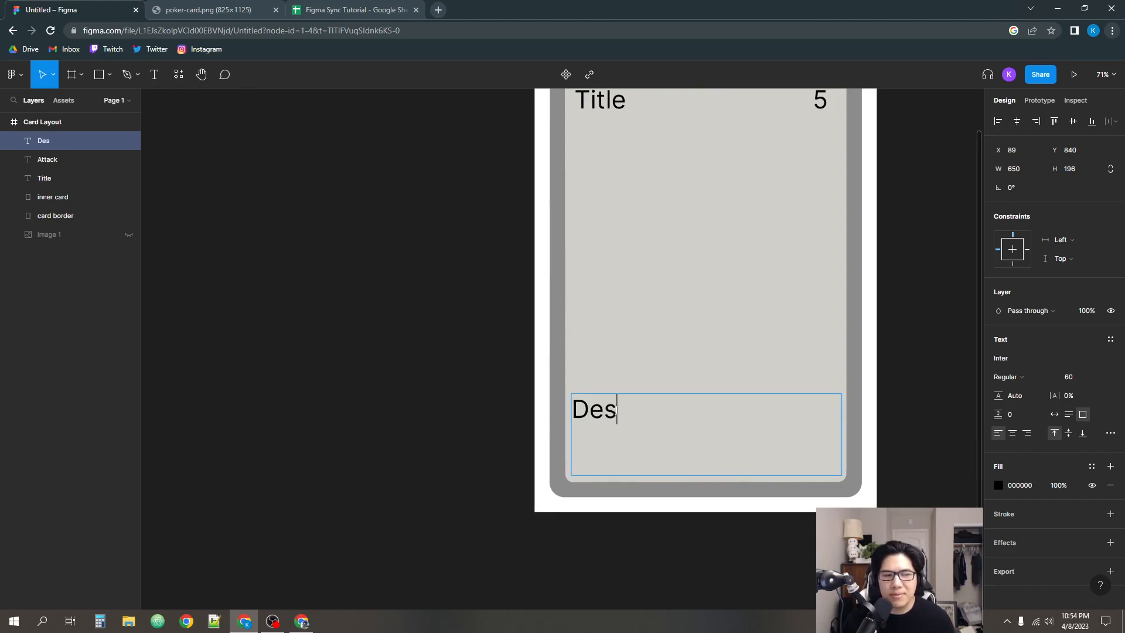
text(cro[top)
key(BackSpace)
key(BackSpace)
key(BackSpace)
key(BackSpace)
key(BackSpace)
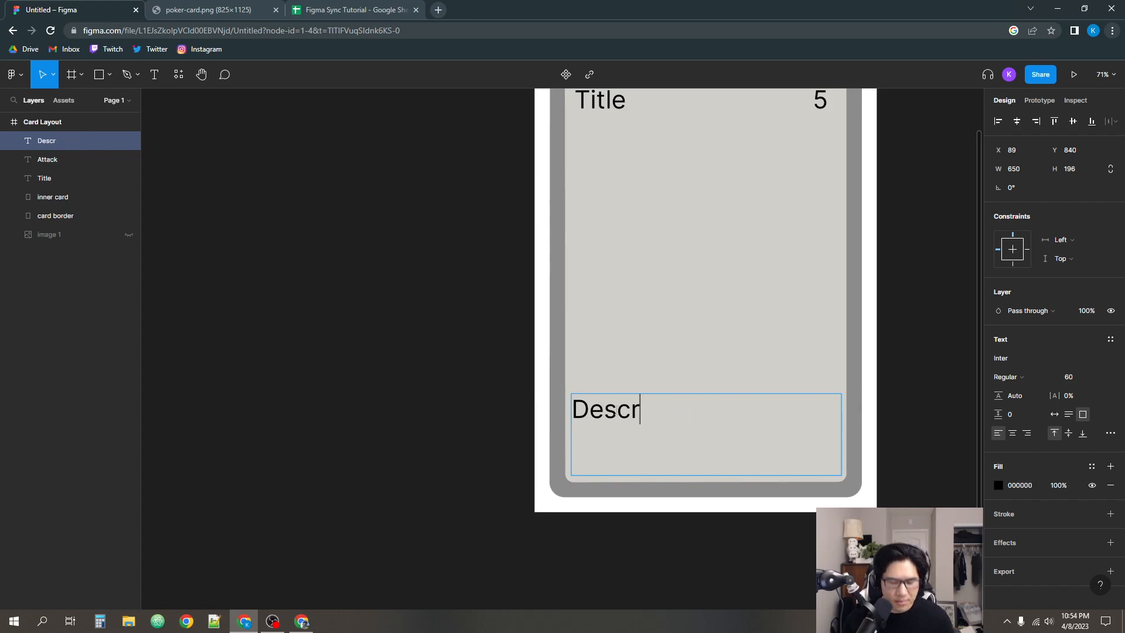
text(iption Text)
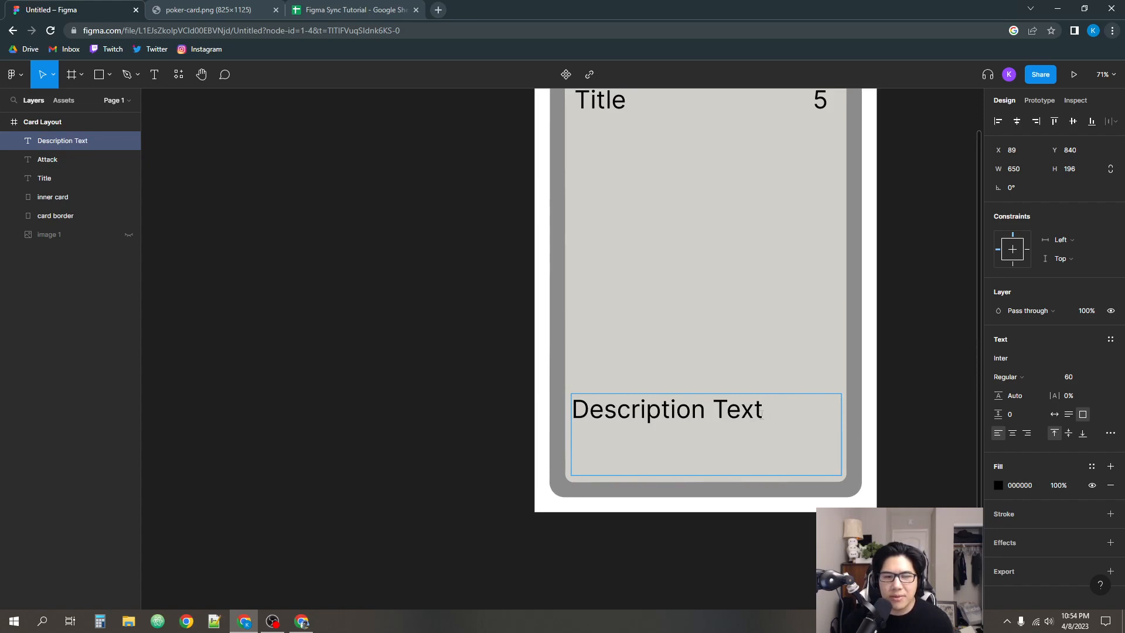
- Set the description text's font size to 32 and narrow its box from both sides to X 96 and width 635
key(ctrl+a)
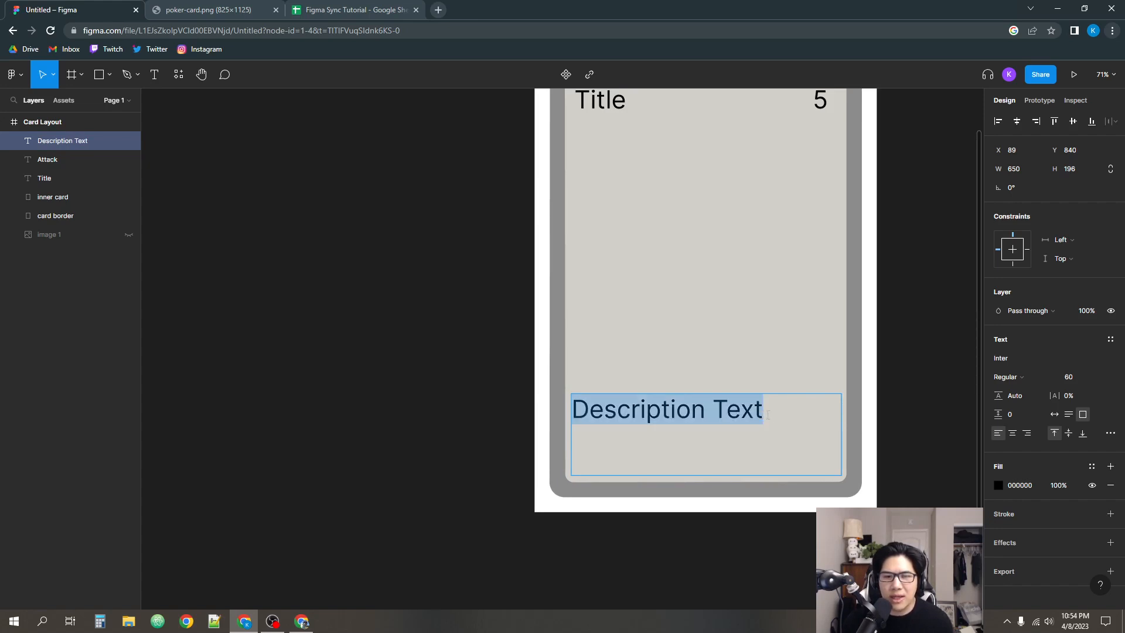
click(1076, 377)
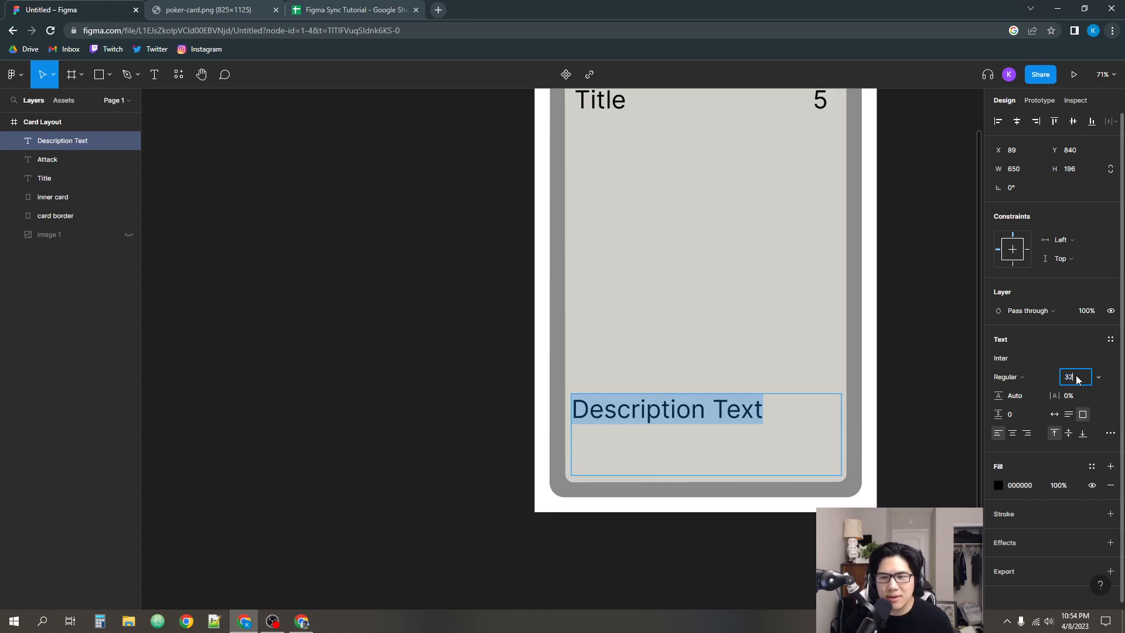
key(Return)
key(Escape)
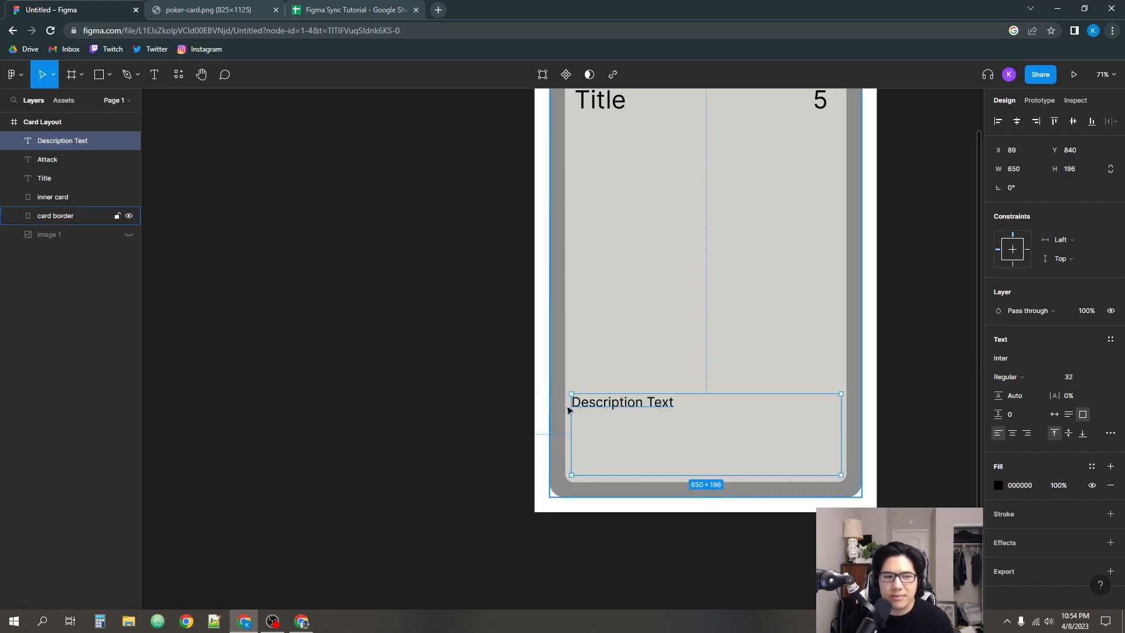
drag(568, 420, 574, 419)
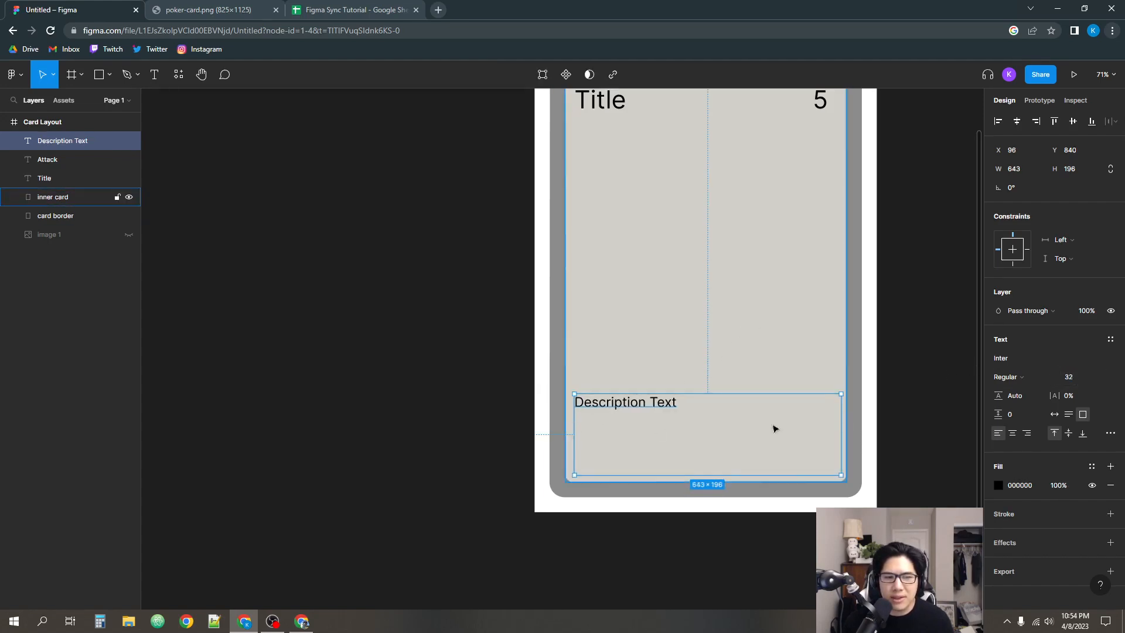
drag(841, 414, 838, 414)
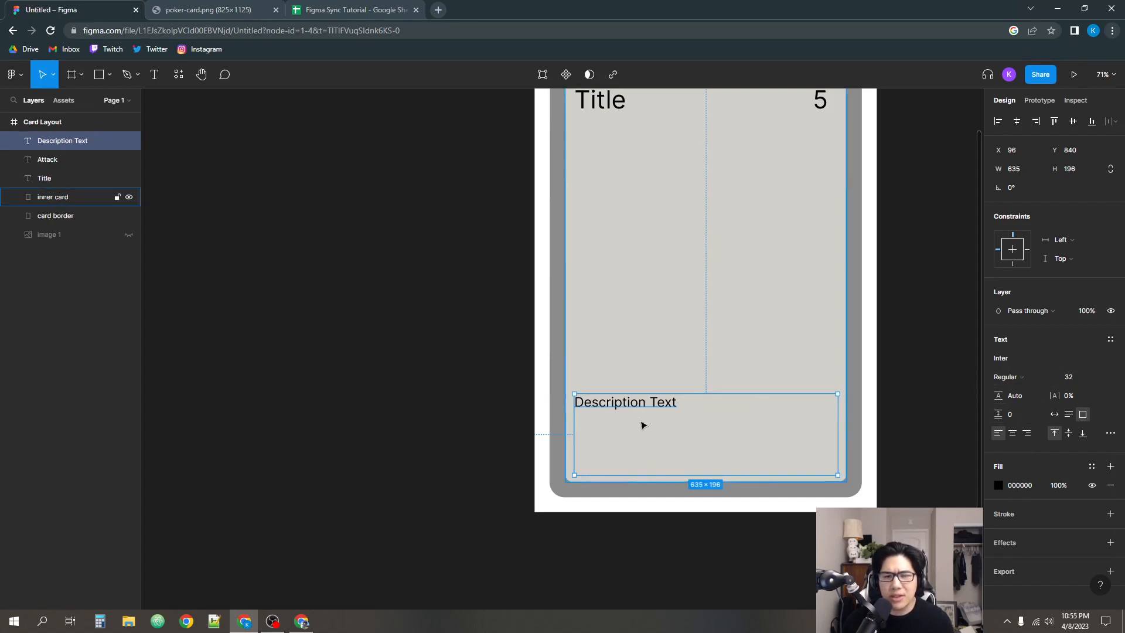
- Set the font weight of the "Description Text" text to Bold and deselect it
double_click(661, 409)
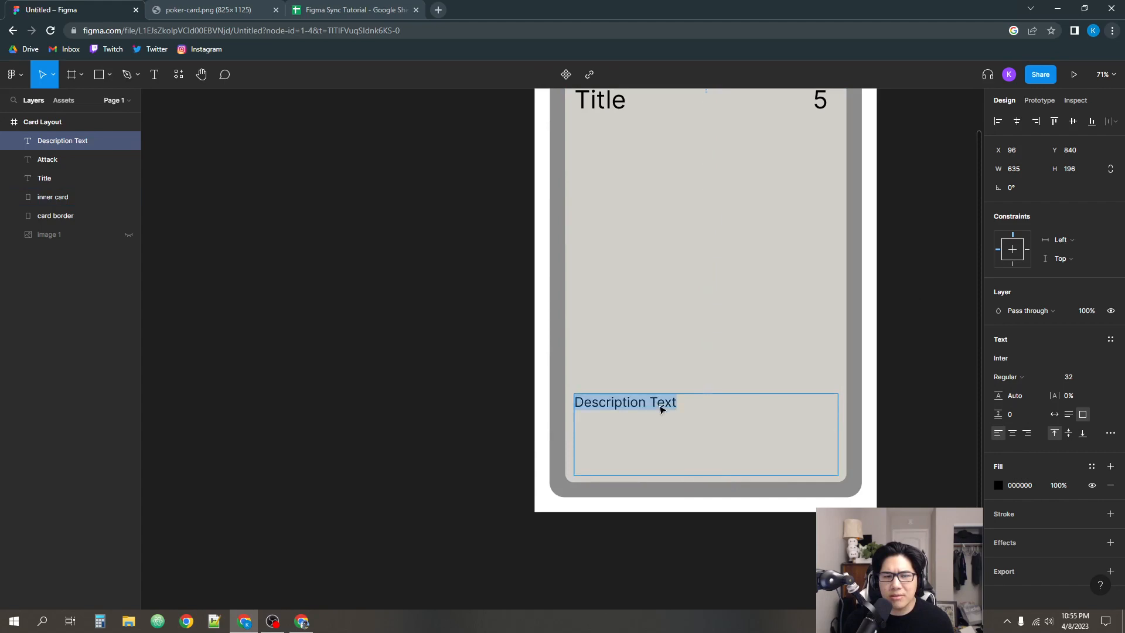
click(1020, 376)
click(1038, 368)
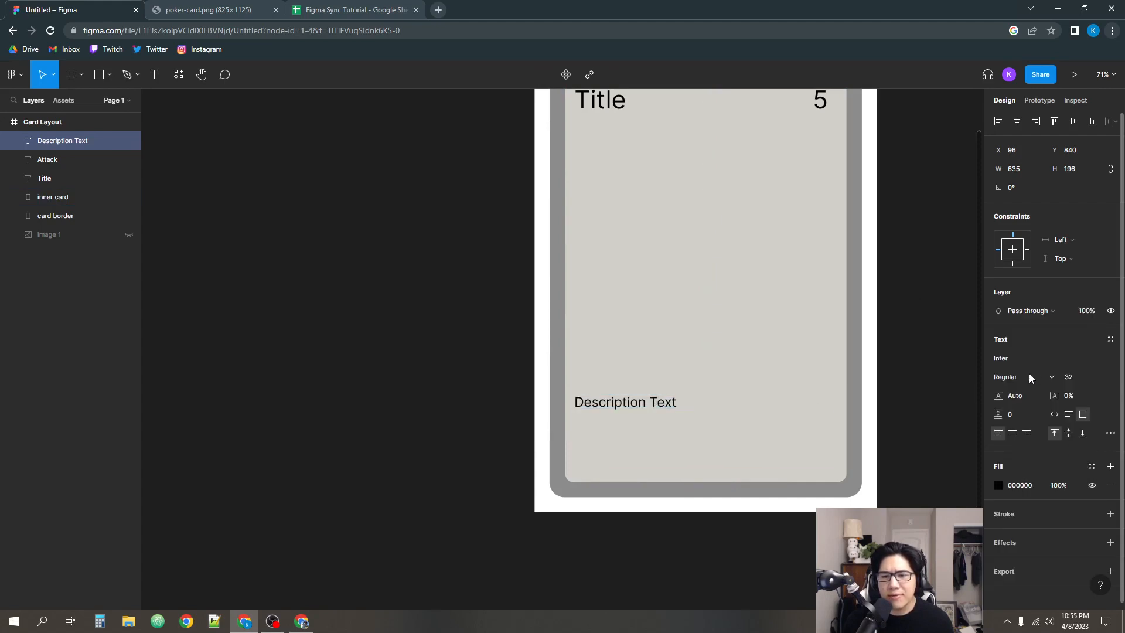
key(Return)
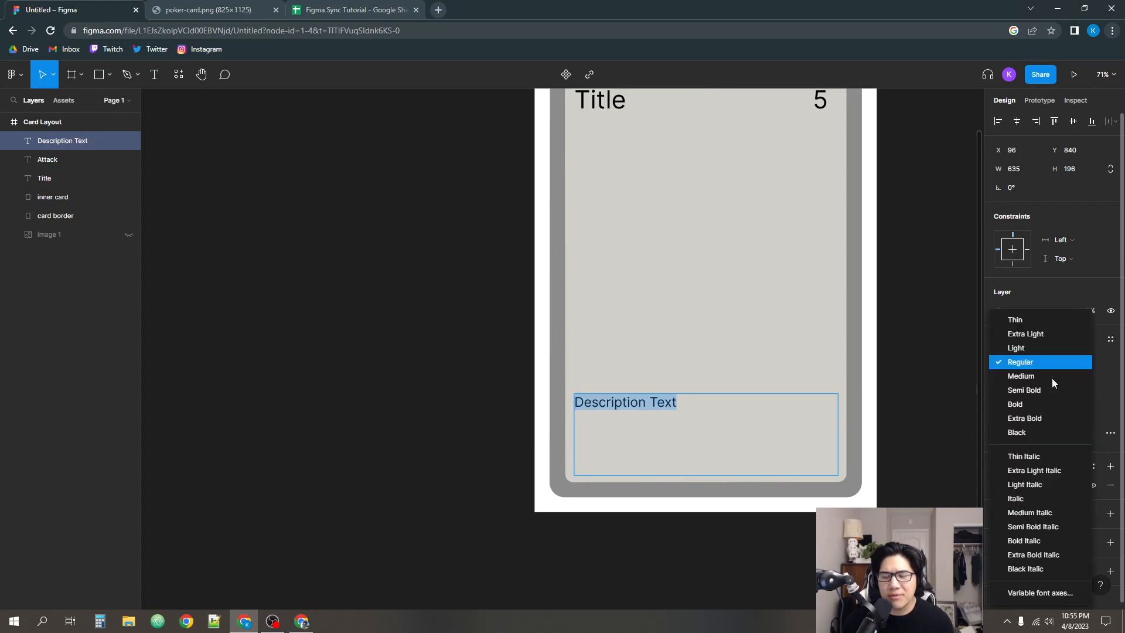
click(1052, 378)
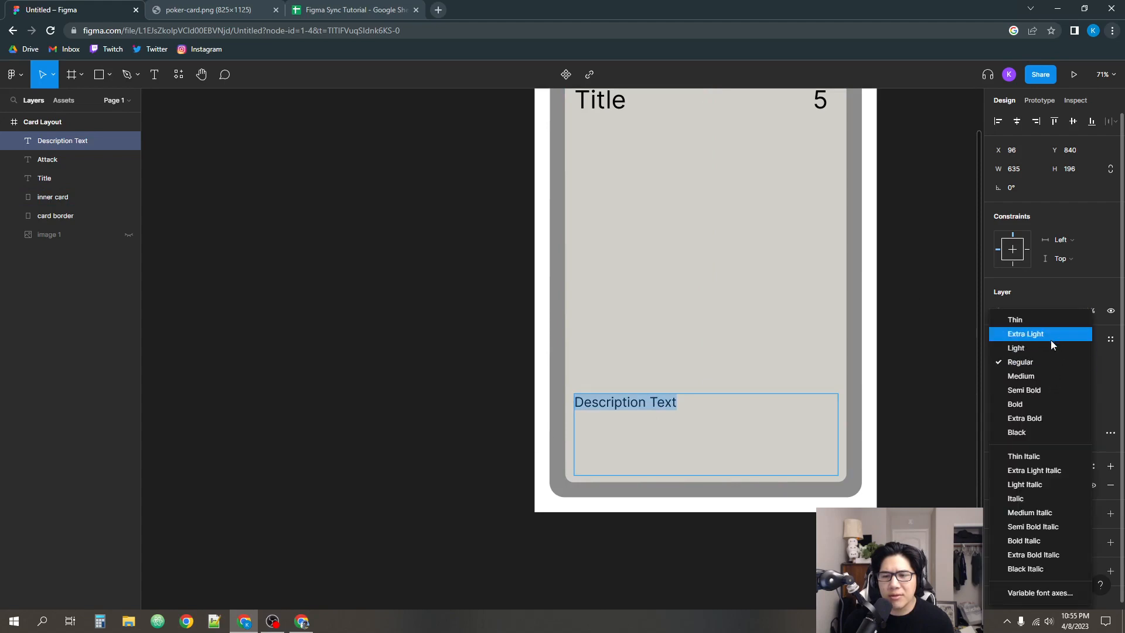
click(1035, 404)
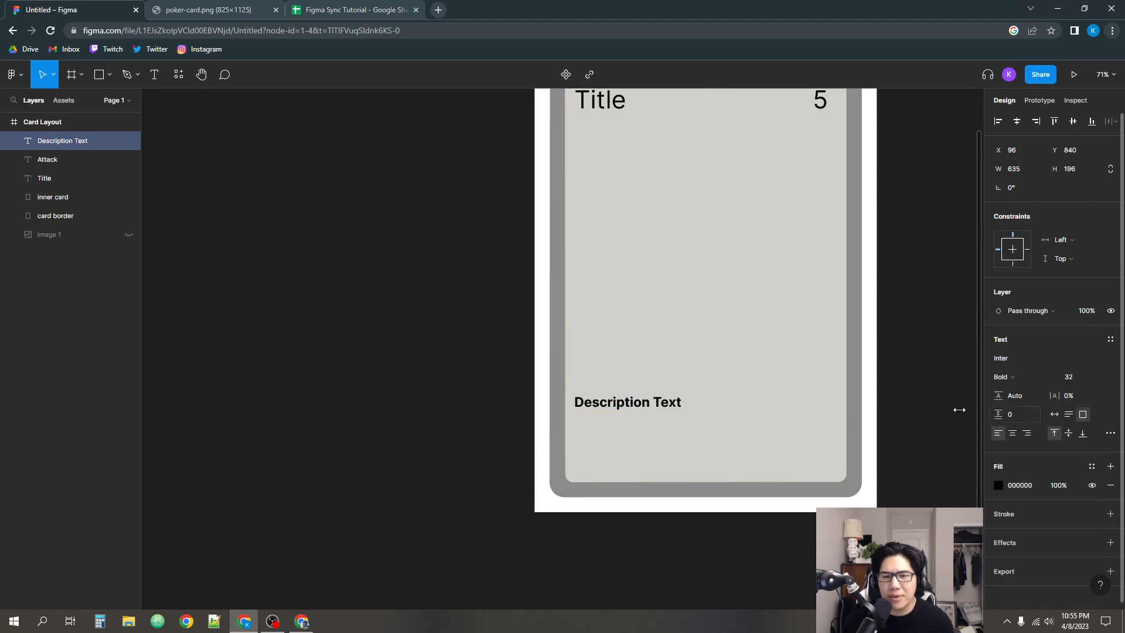
scroll(525, 384, up, 2)
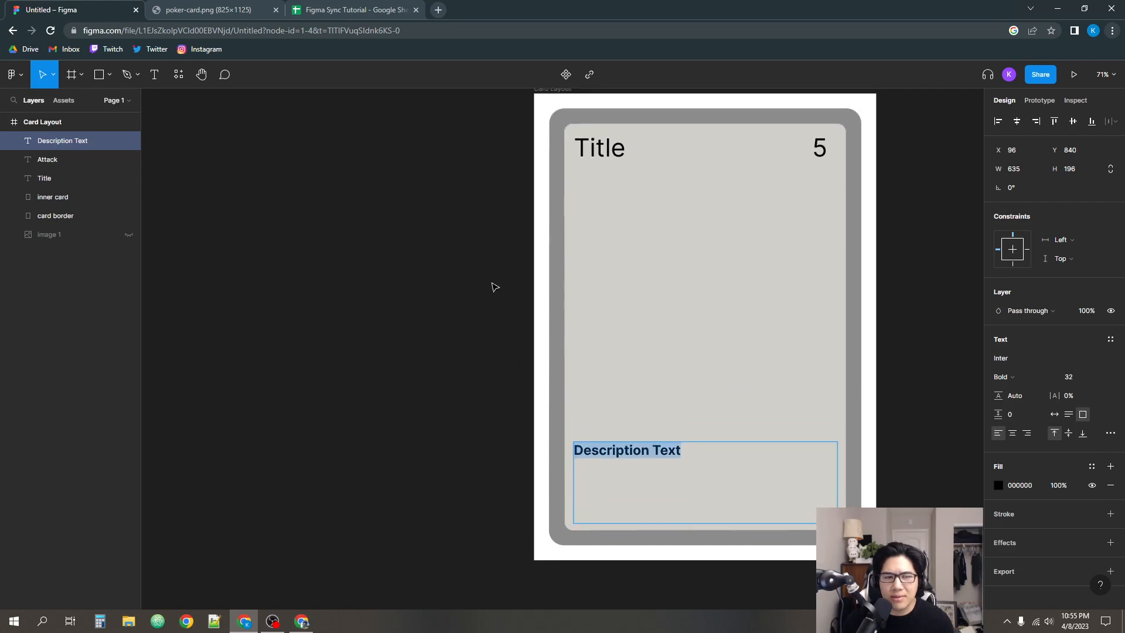
key(Escape)
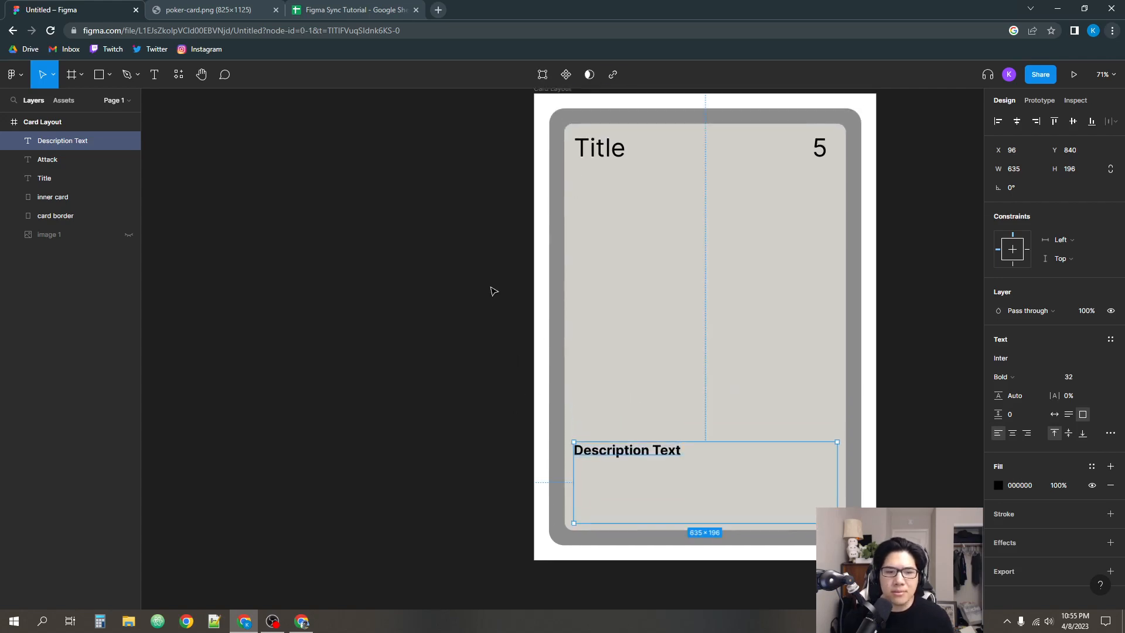
key(Escape)
drag(492, 287, 475, 312)
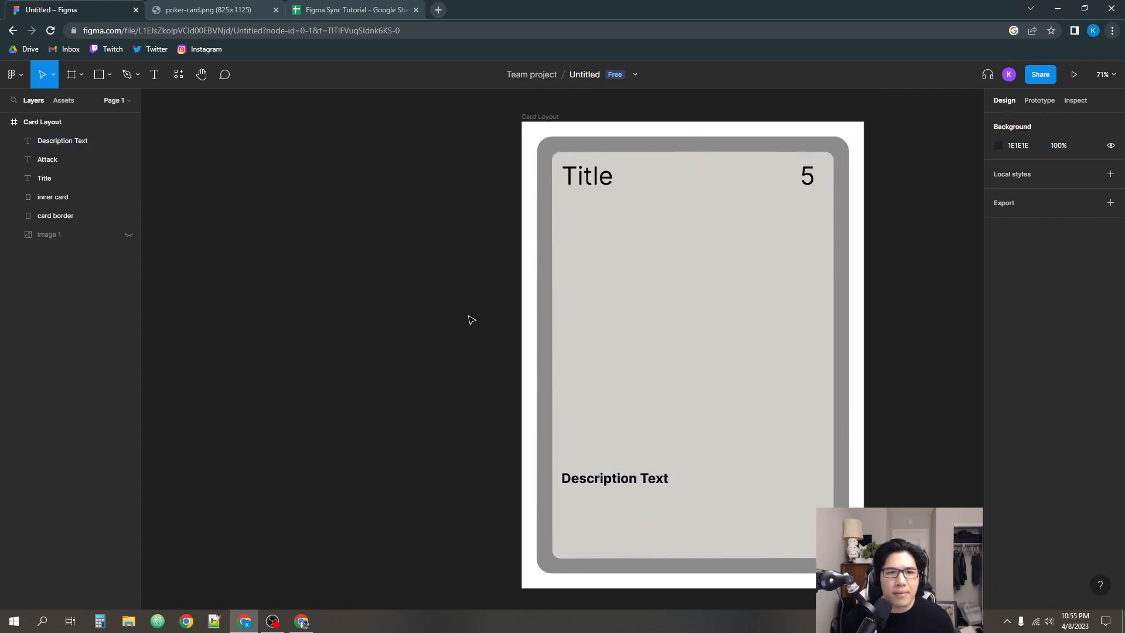
scroll(484, 253, down, 1)
scroll(482, 249, down, 2)
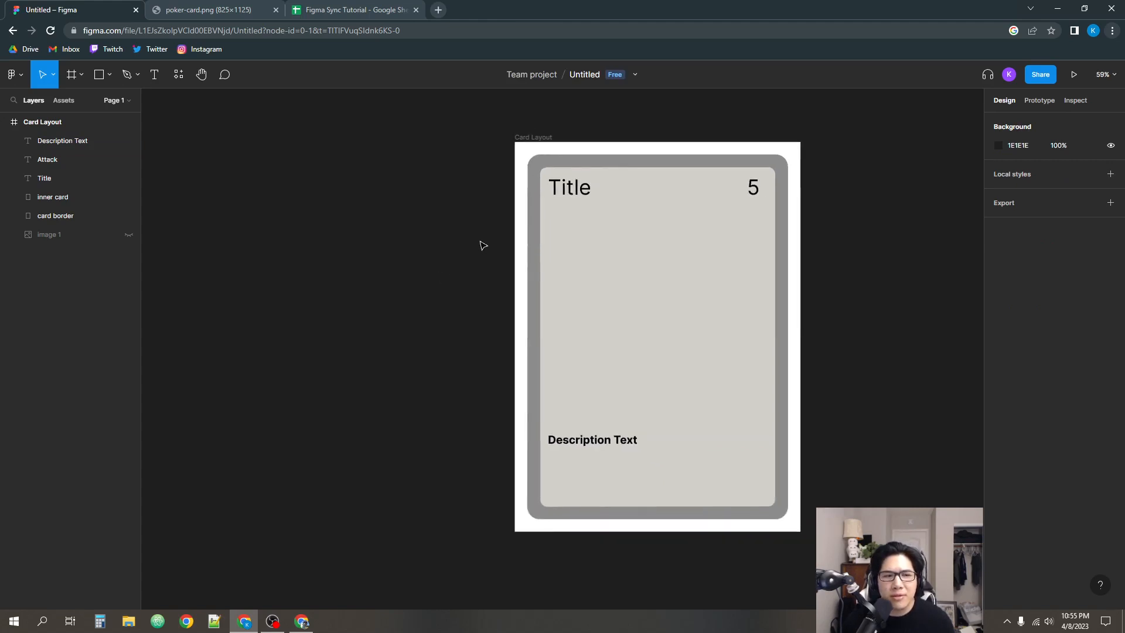
drag(479, 244, 474, 289)
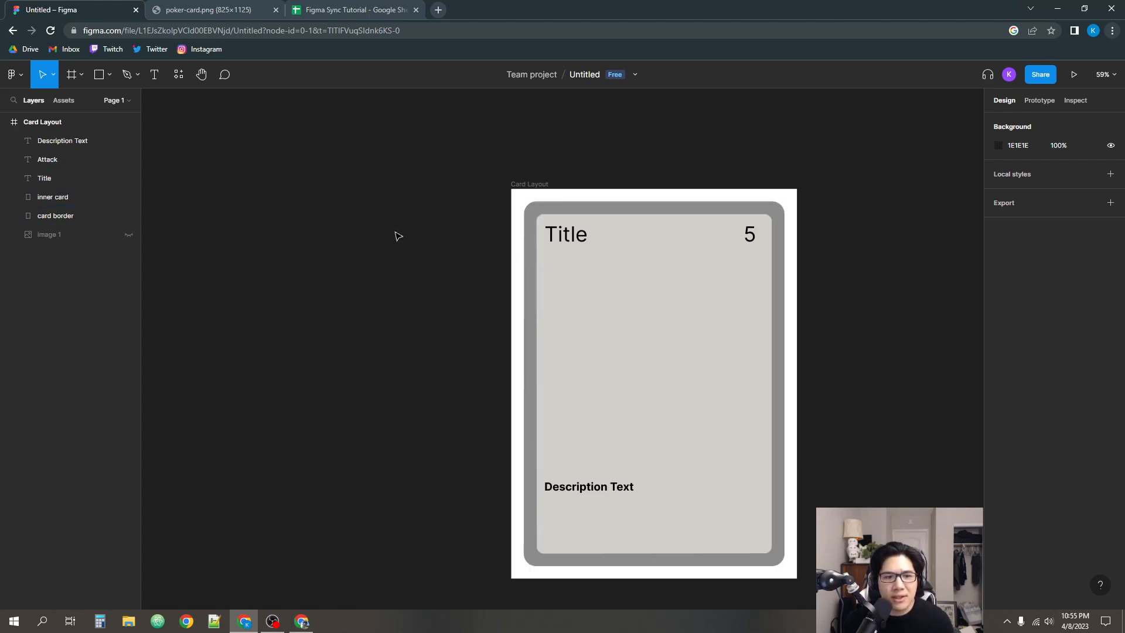
drag(393, 234, 377, 231)
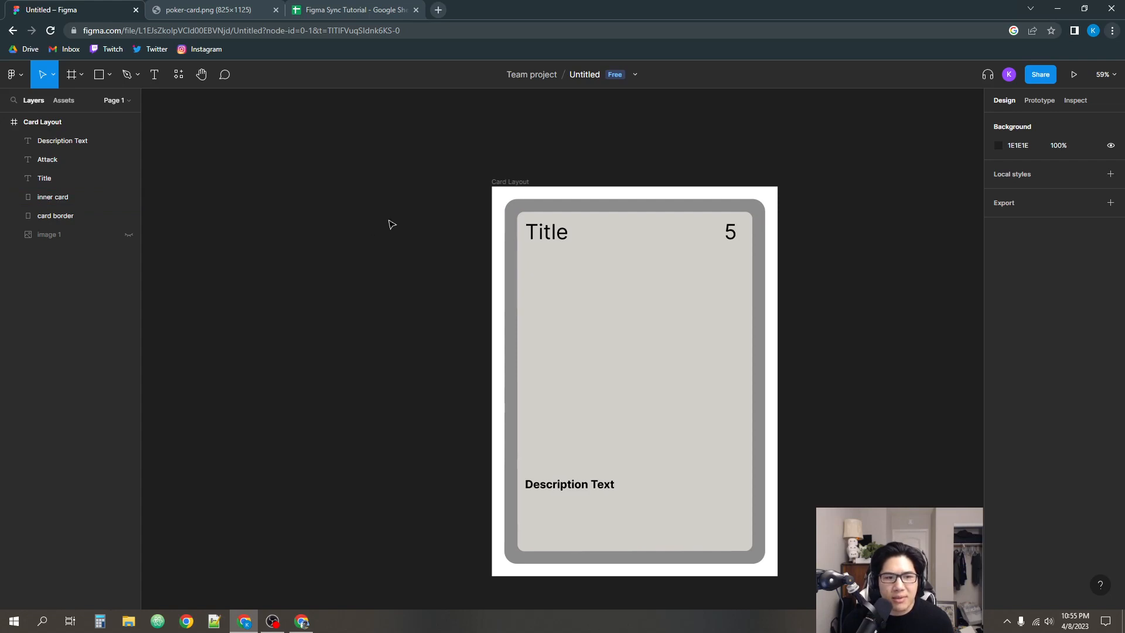
scroll(389, 220, down, 3)
scroll(389, 221, up, 2)
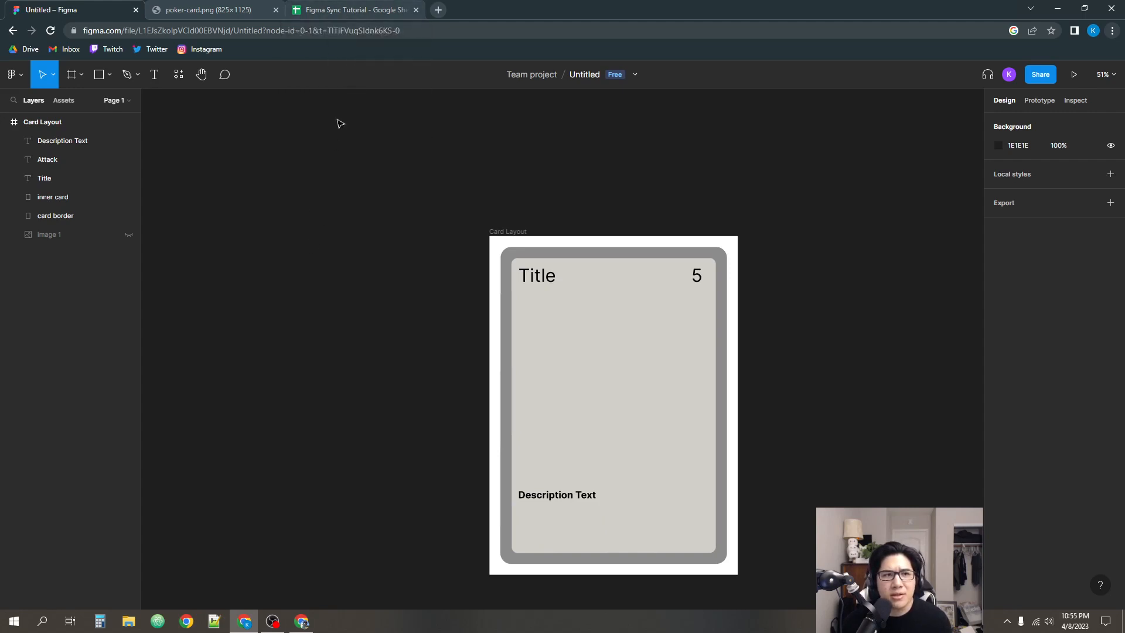
- Switch to the Figma Sync Tutorial spreadsheet, set its general access to Anyone with the link, and copy the sharing link
click(353, 7)
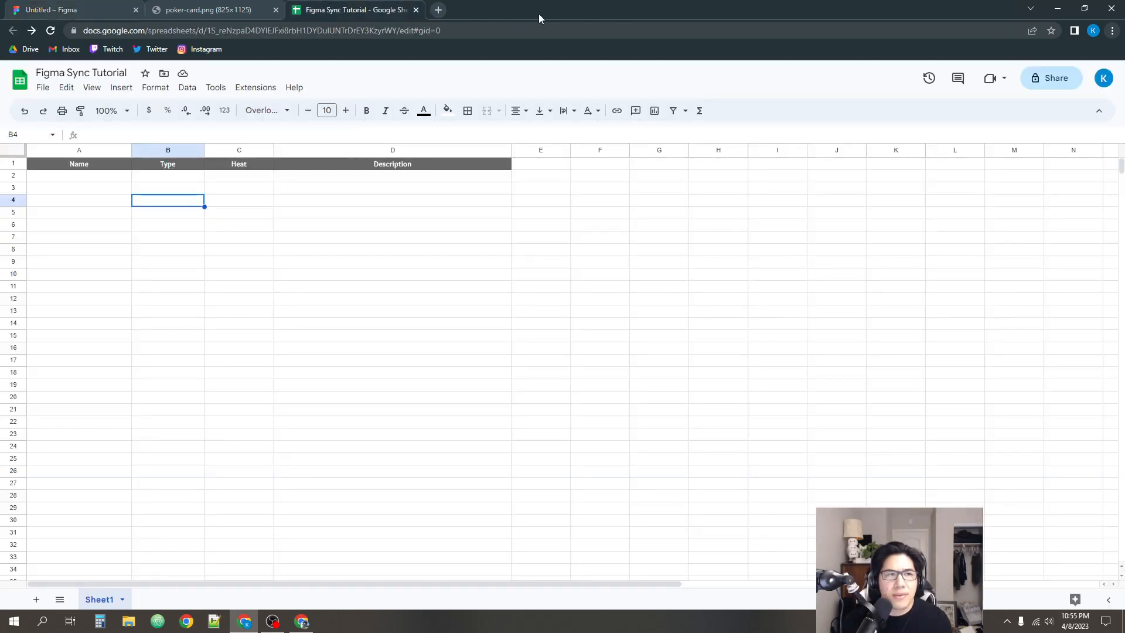
click(1065, 85)
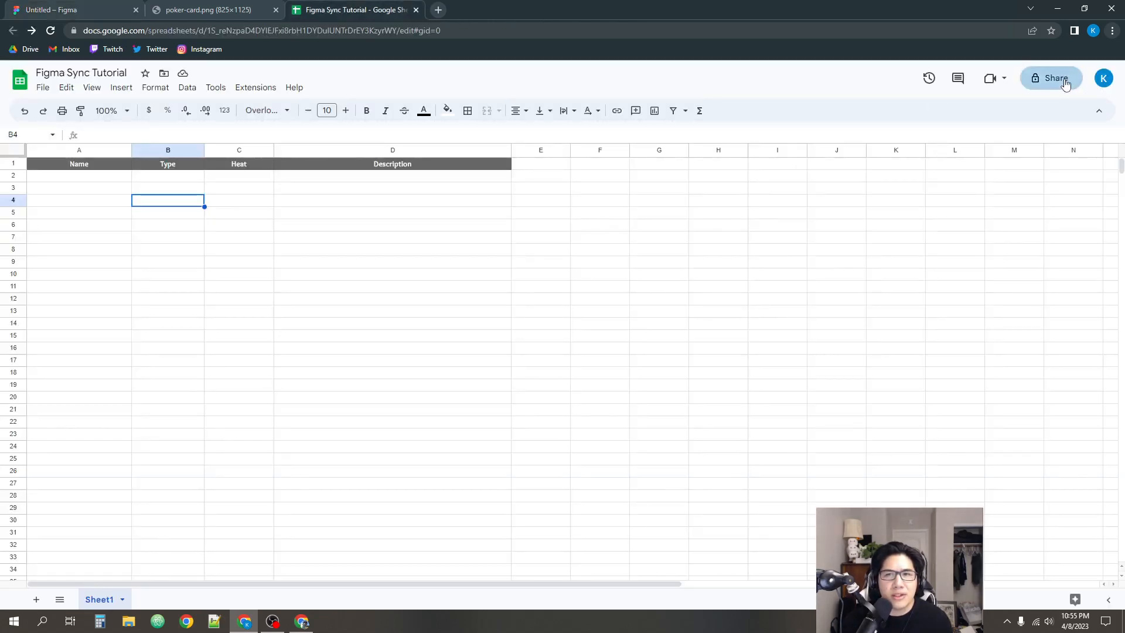
click(502, 389)
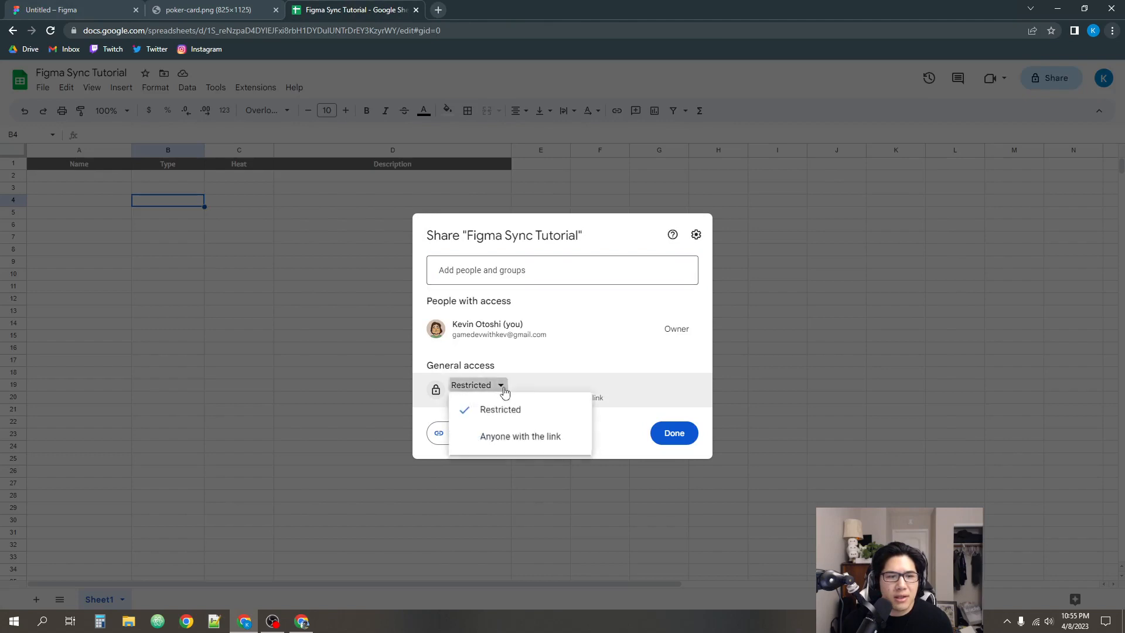
click(505, 436)
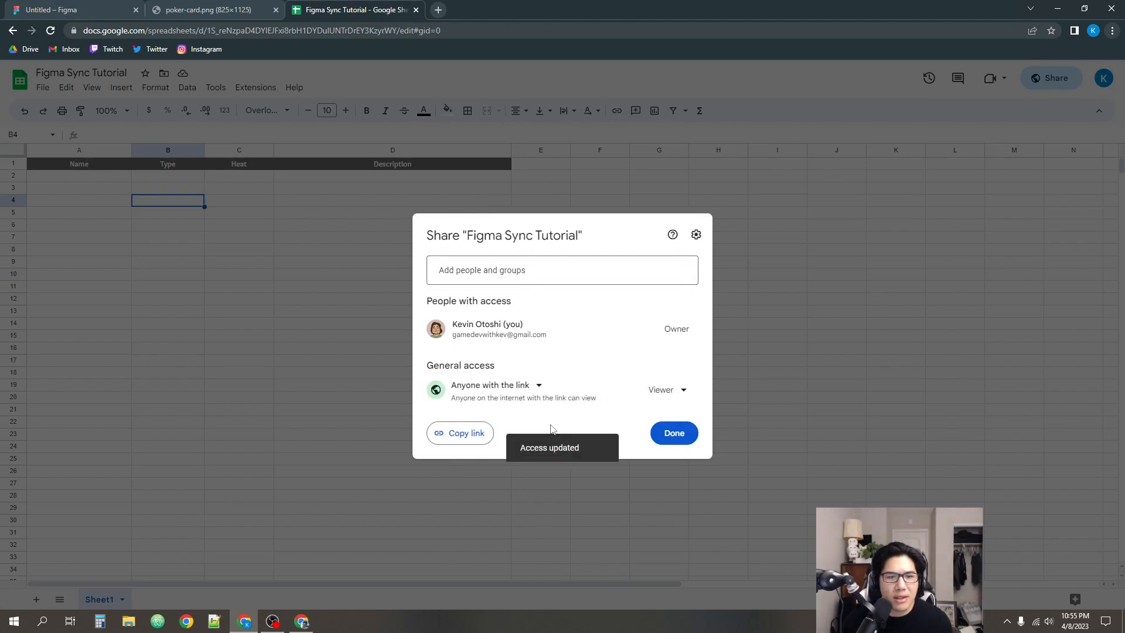
click(476, 433)
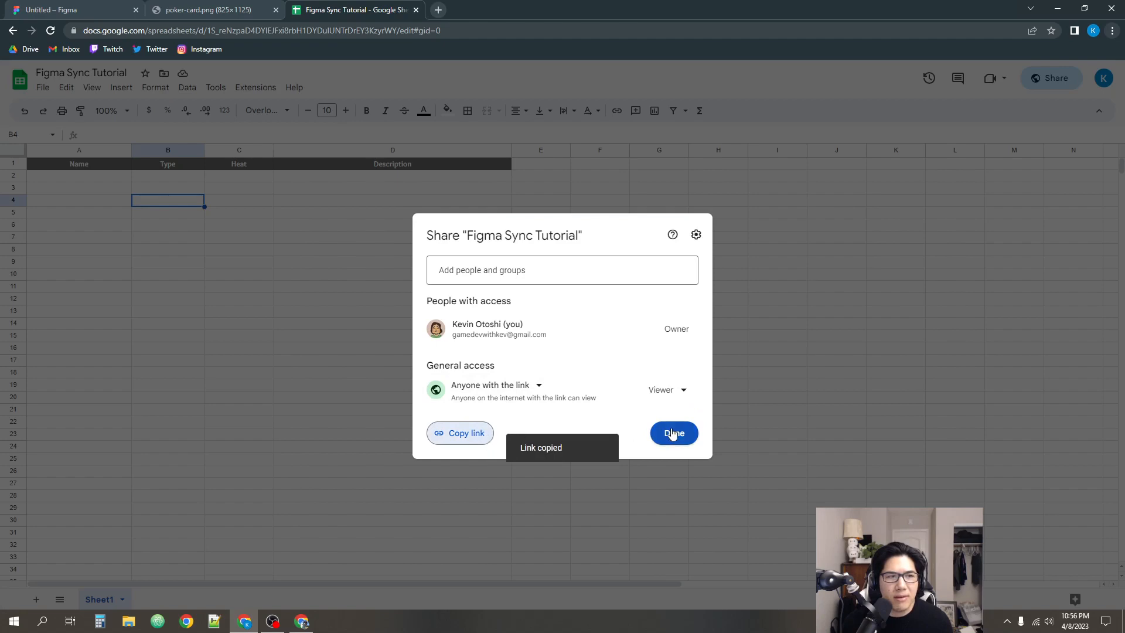
click(672, 433)
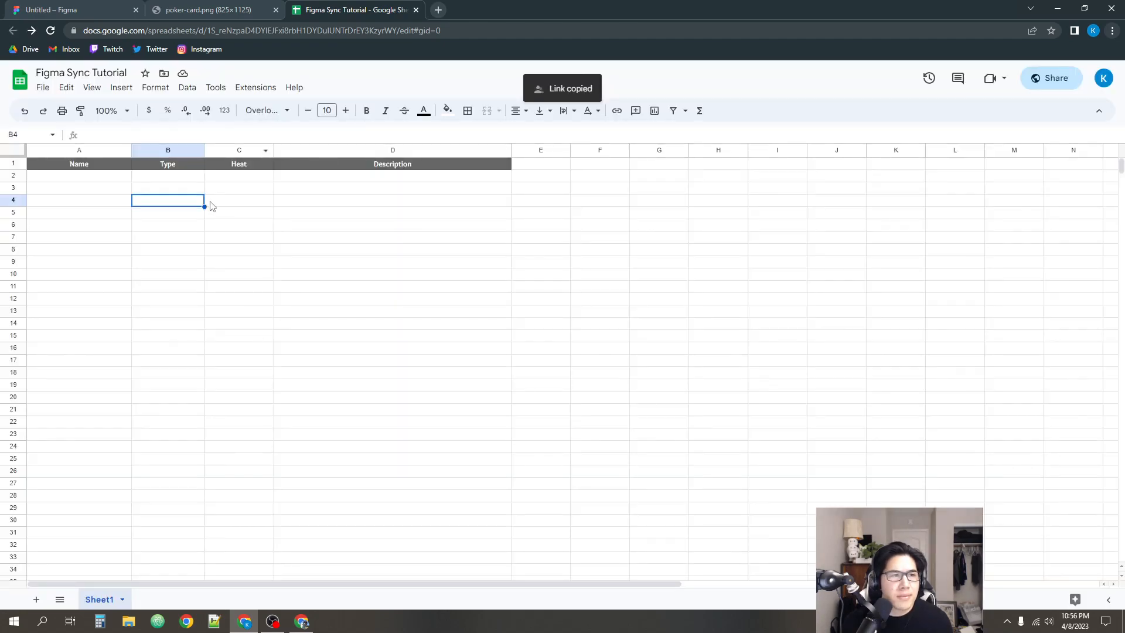
- Replace the column header in cell C1 with "Attack"
click(249, 165)
text(Attack)
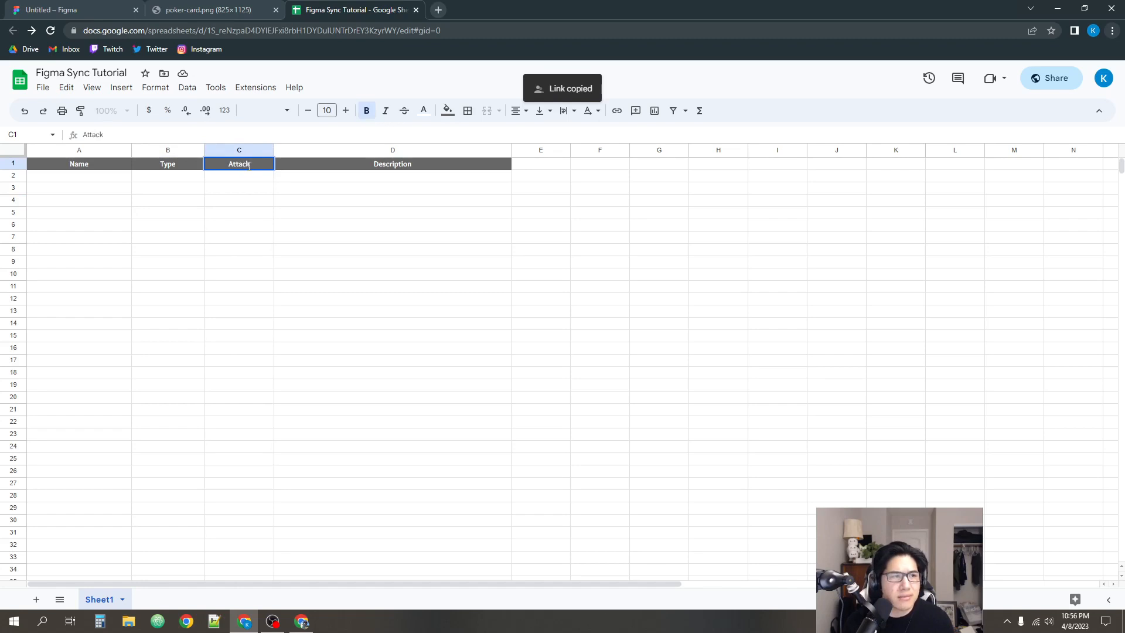
click(240, 186)
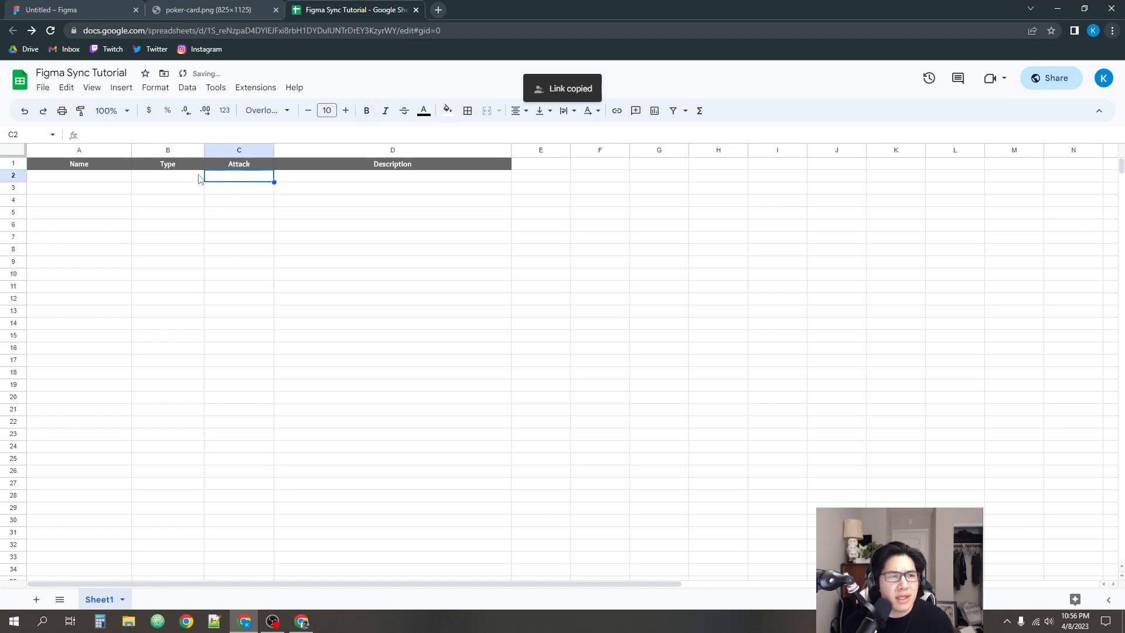
click(89, 177)
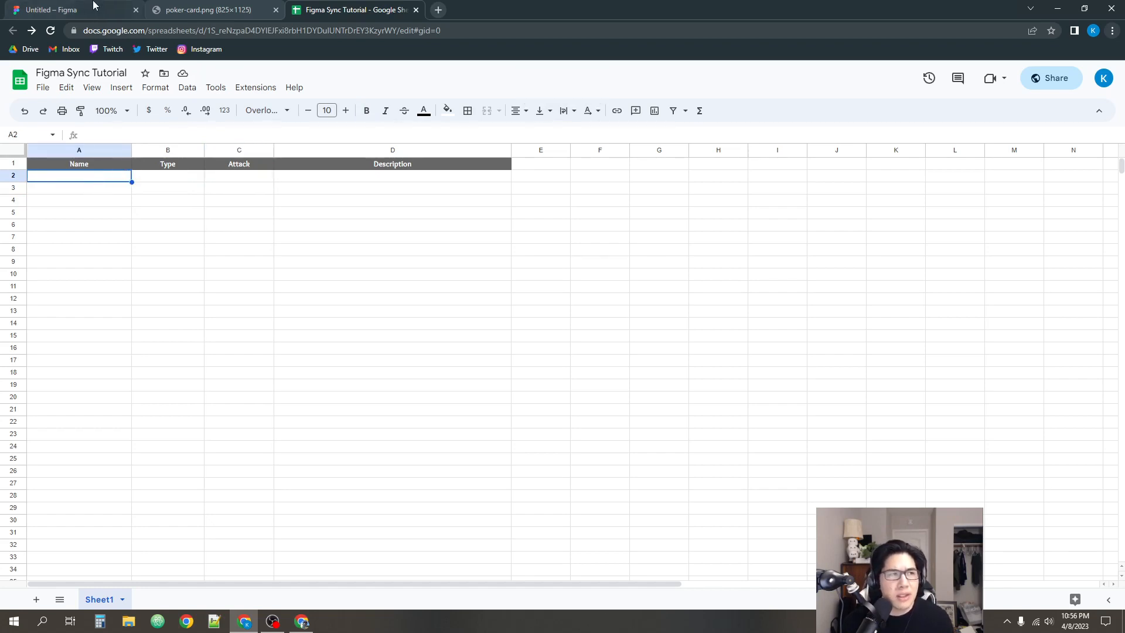
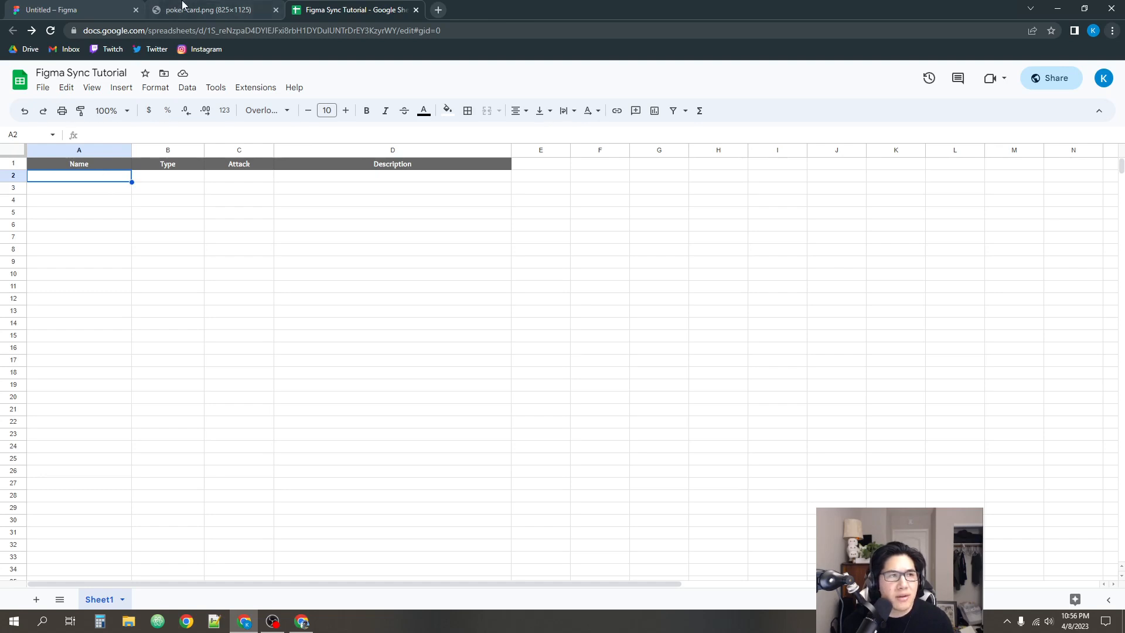
- Switch to Figma and rename the Title text layer "#Name" to match the sheet's column header
click(111, 6)
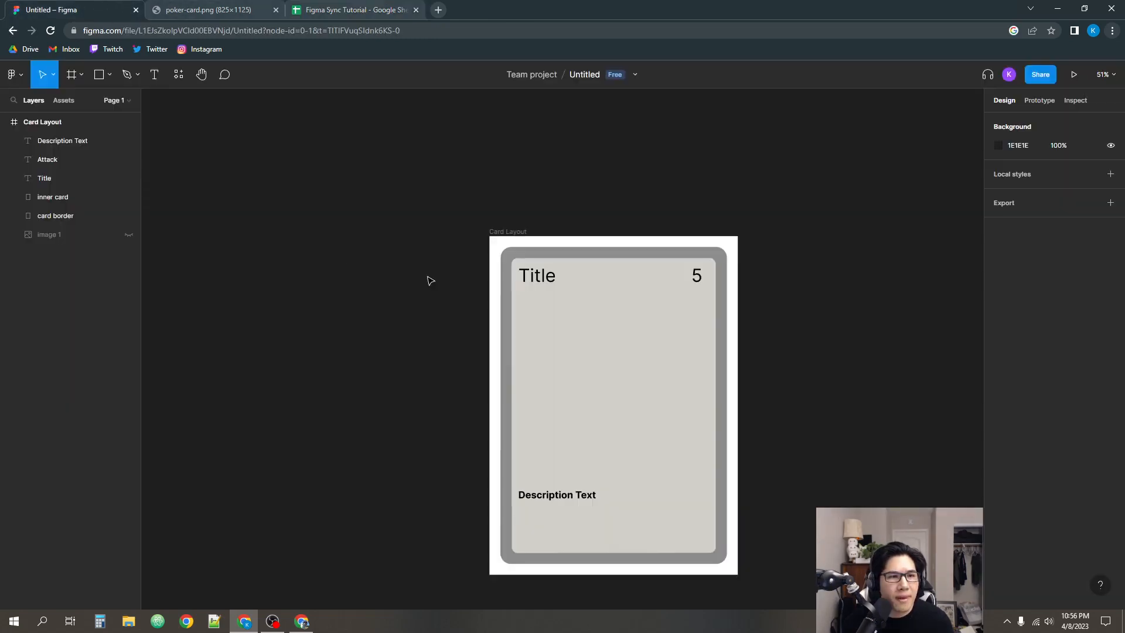
click(541, 281)
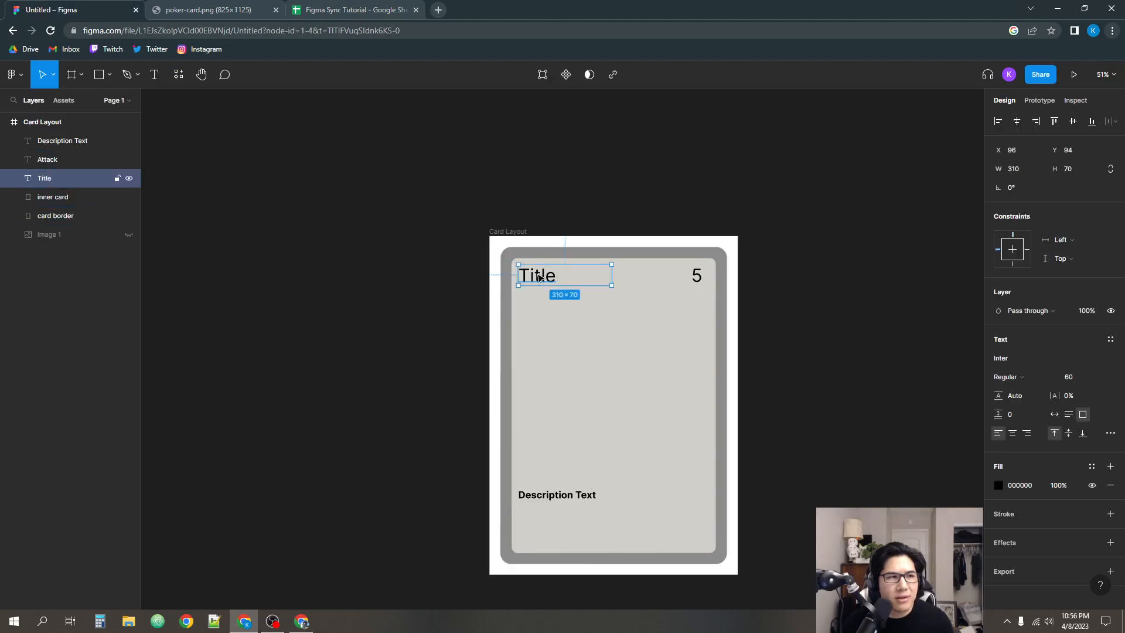
double_click(54, 178)
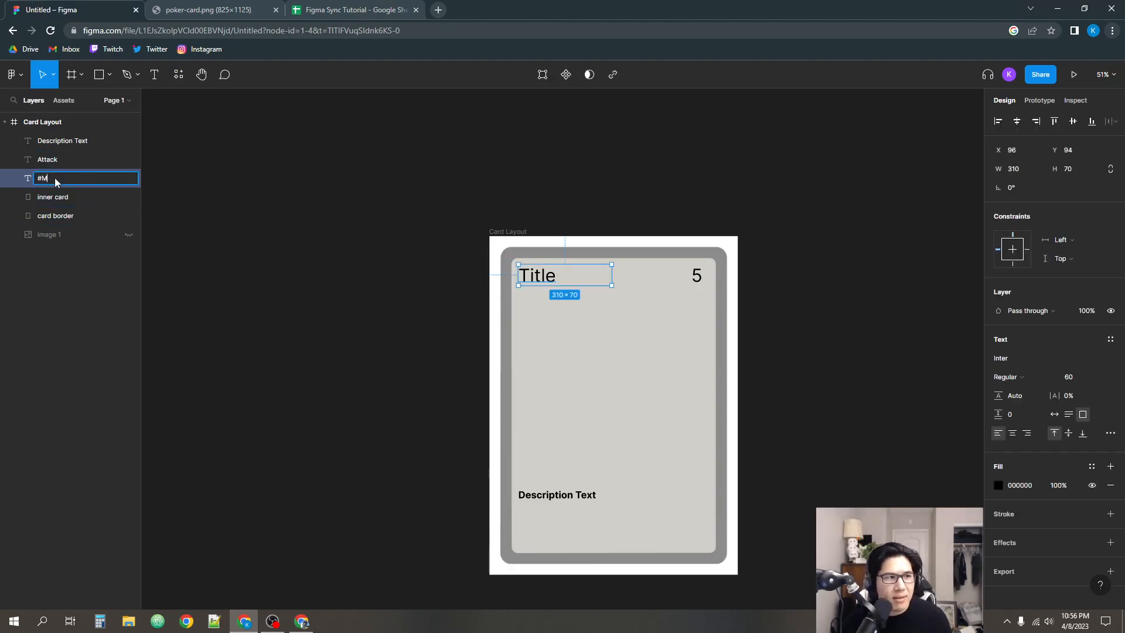
text(#Name)
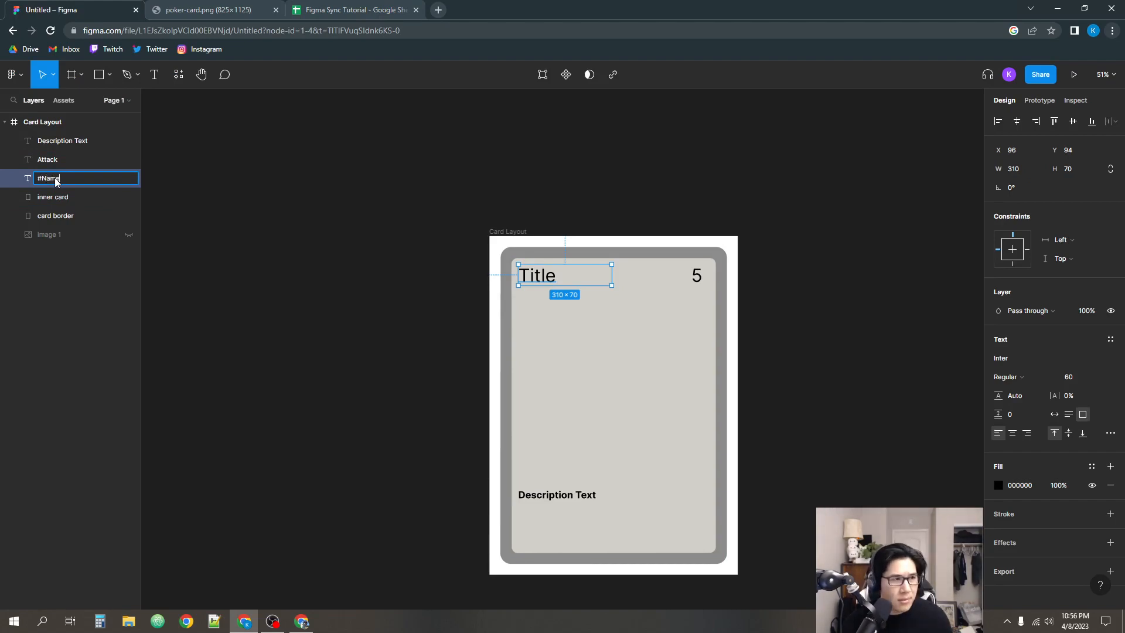
key(Return)
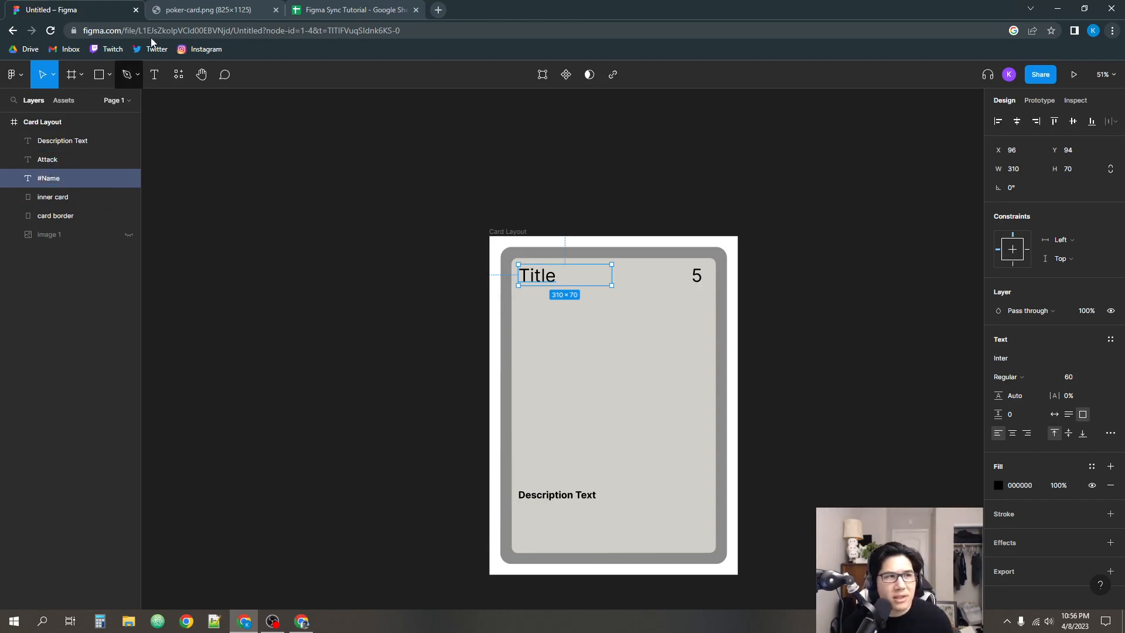
- Check the column headers in the spreadsheet, and rename the Attack layer in Figma "#Attack"
click(375, 9)
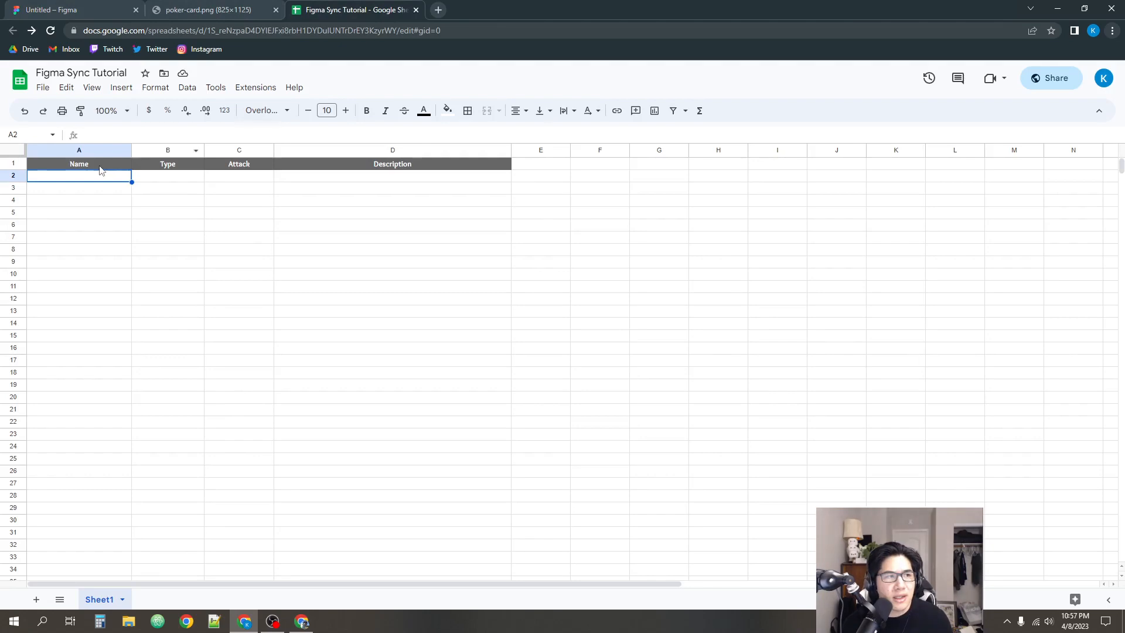
click(64, 10)
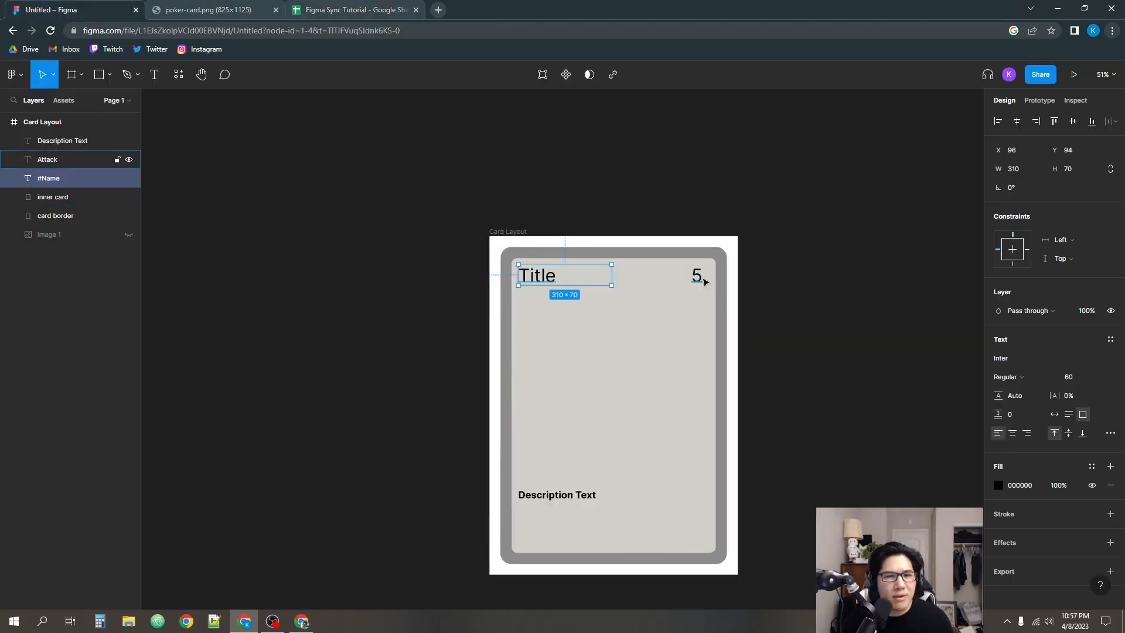
click(83, 158)
key(ctrl+r)
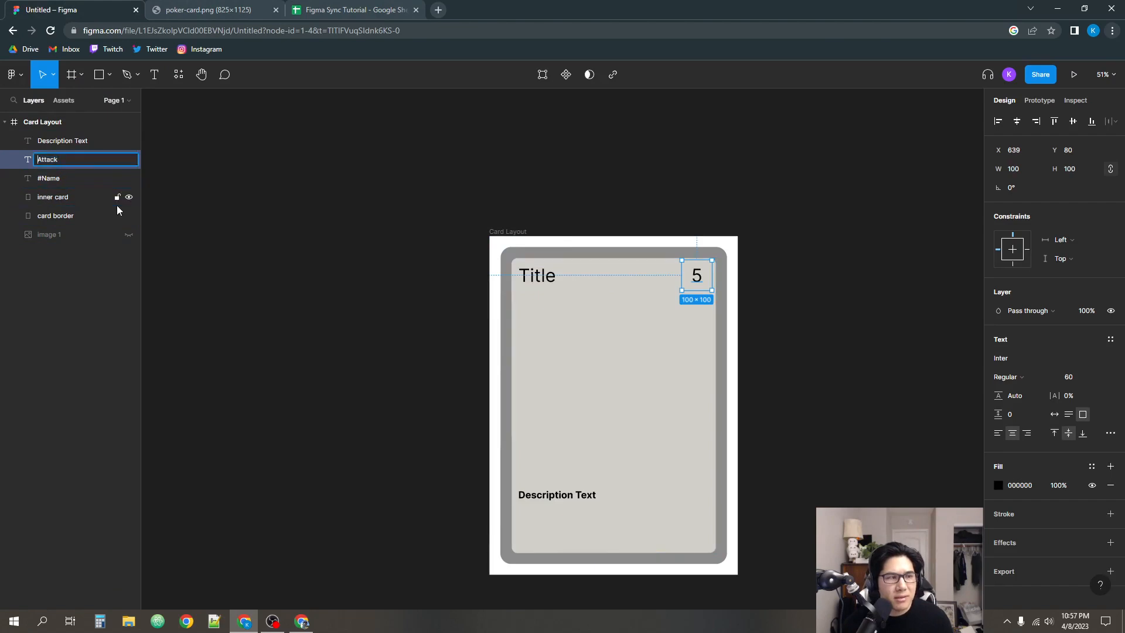
text(#)
click(195, 210)
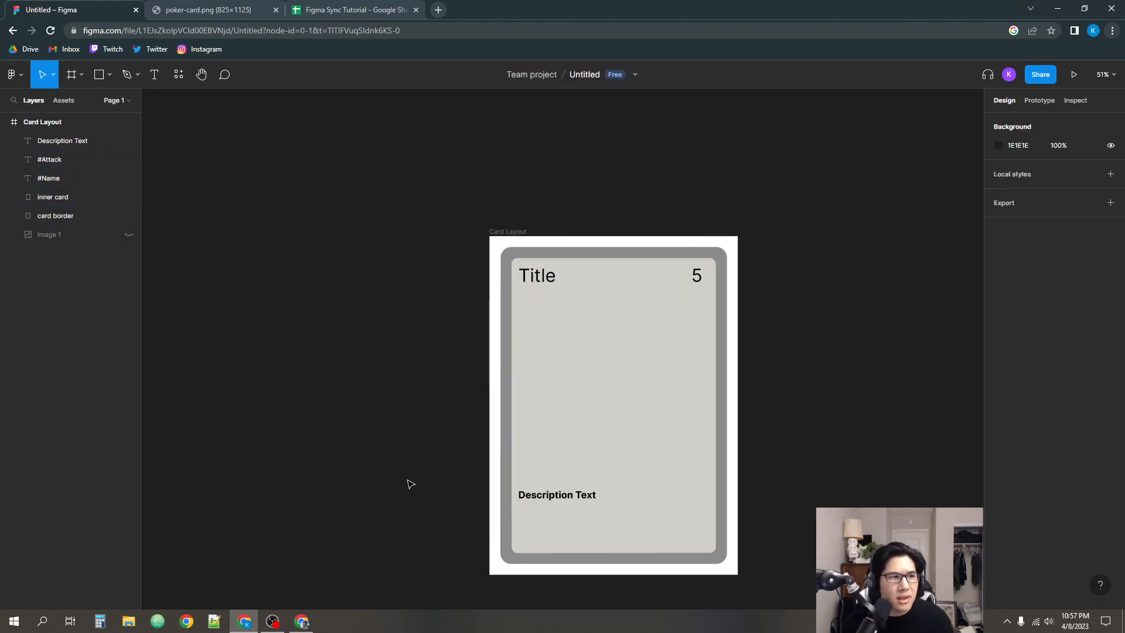
- Check the spreadsheet's description column header, and rename the Description Text layer in Figma "#Description"
click(593, 499)
click(294, 9)
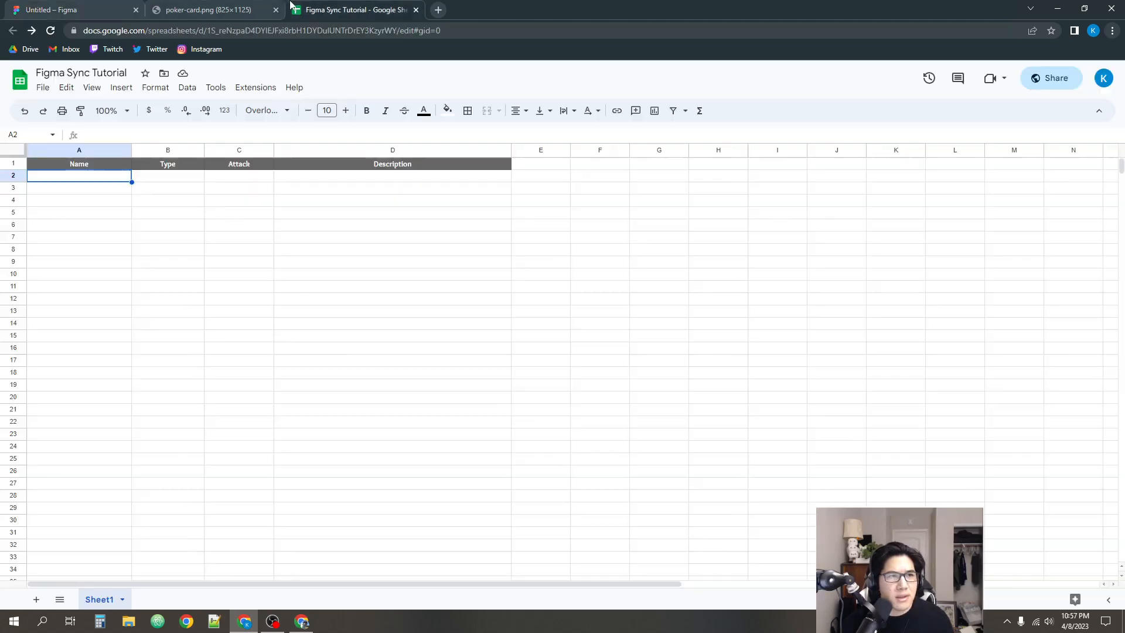
click(43, 8)
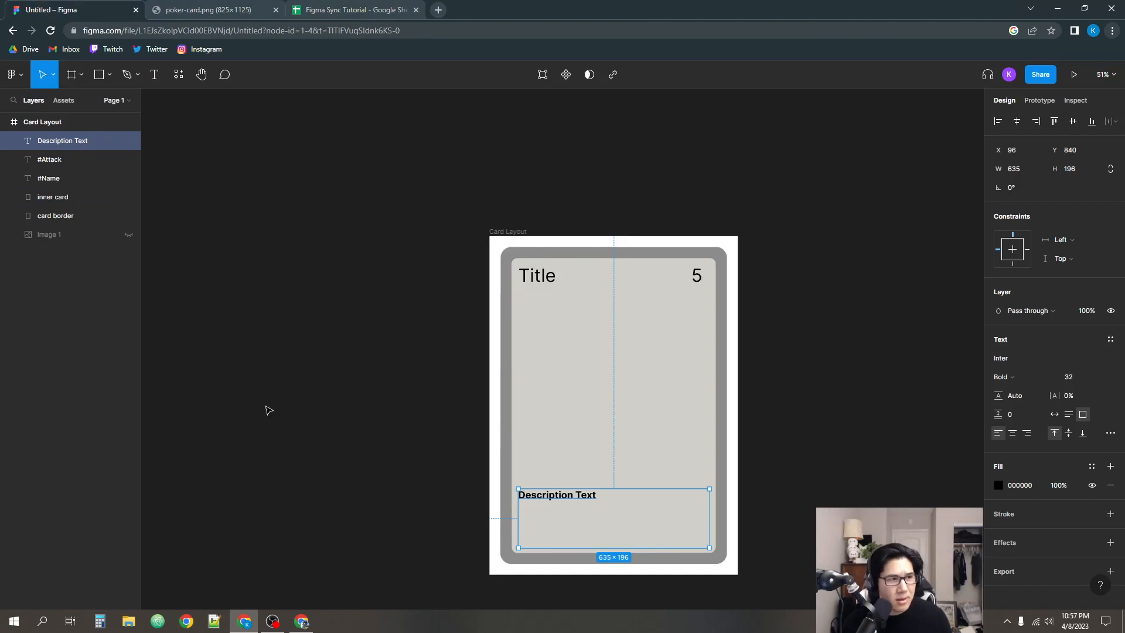
key(ctrl+r)
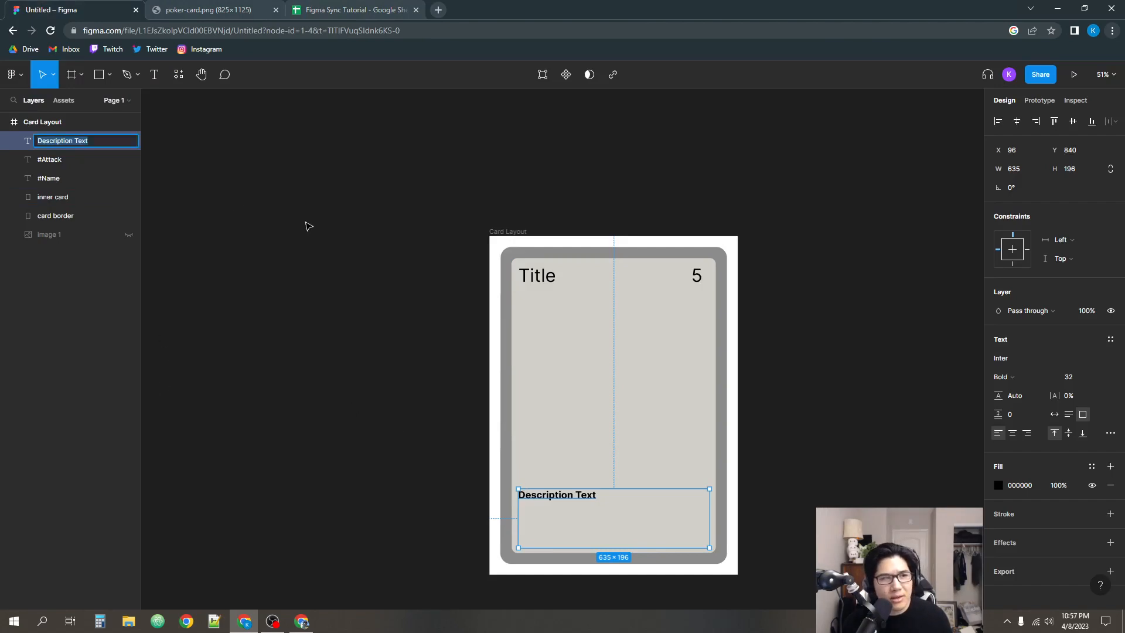
text(#)
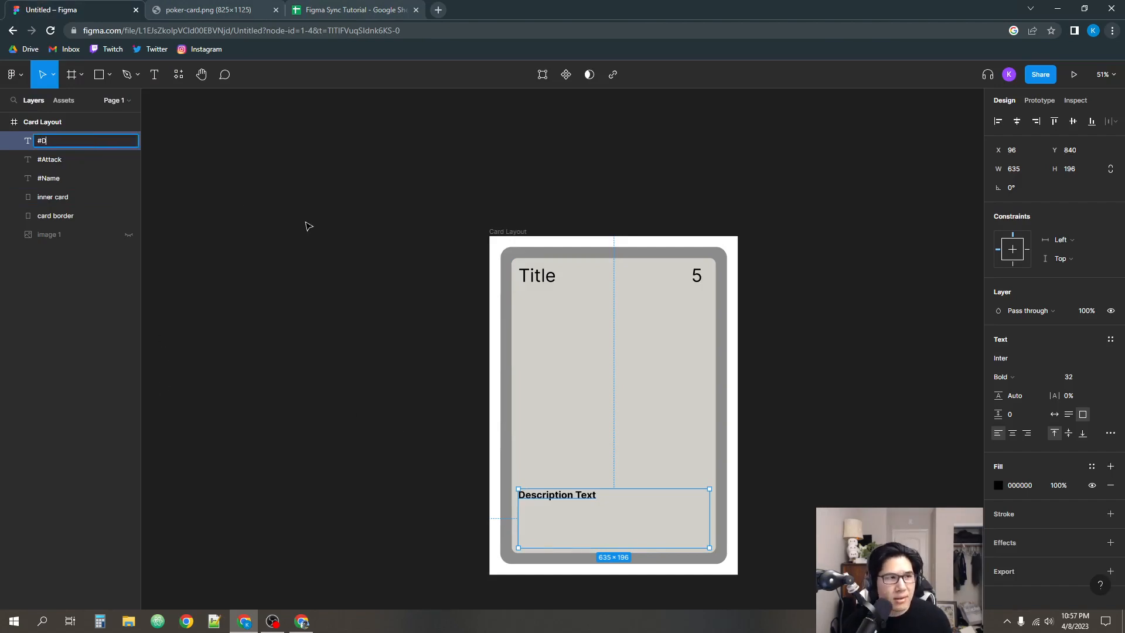
text(Description)
key(Return)
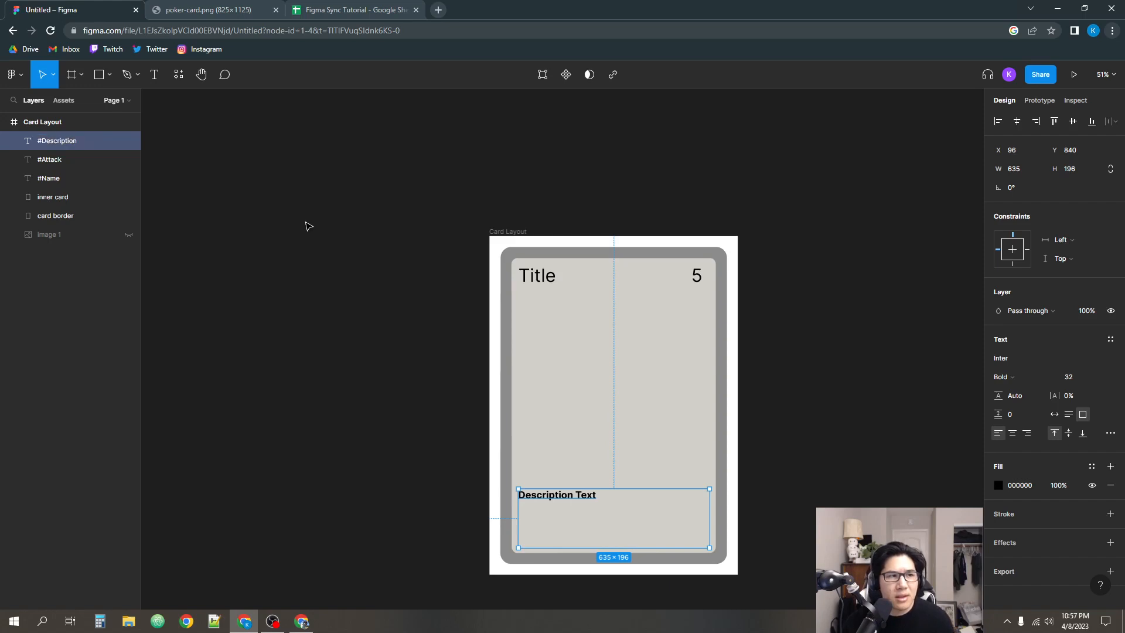
click(364, 246)
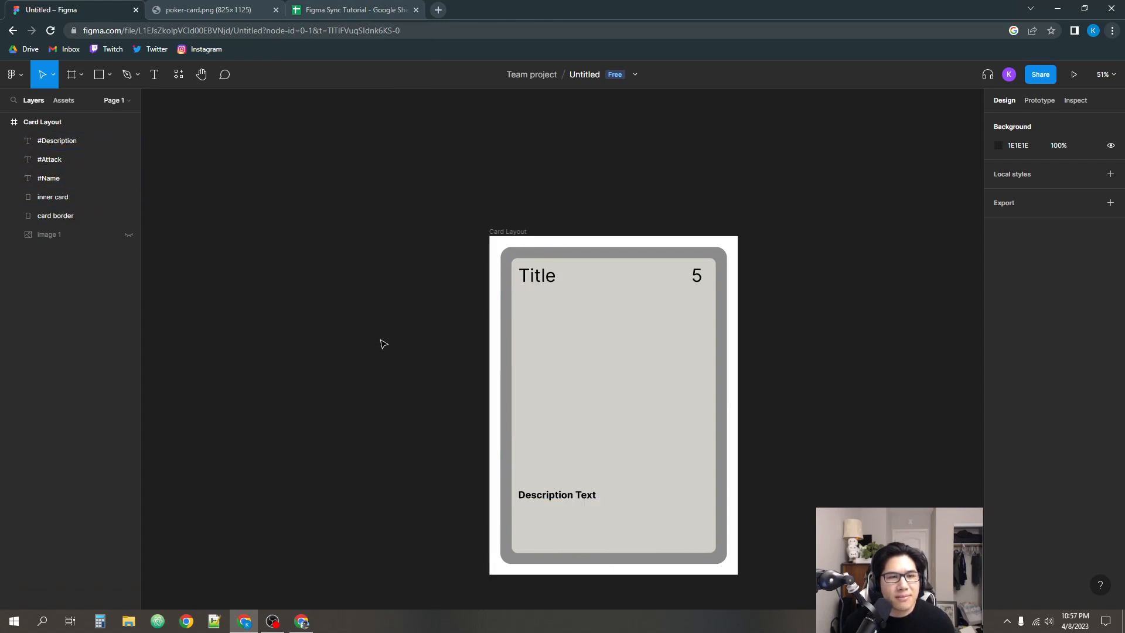
drag(387, 336, 348, 310)
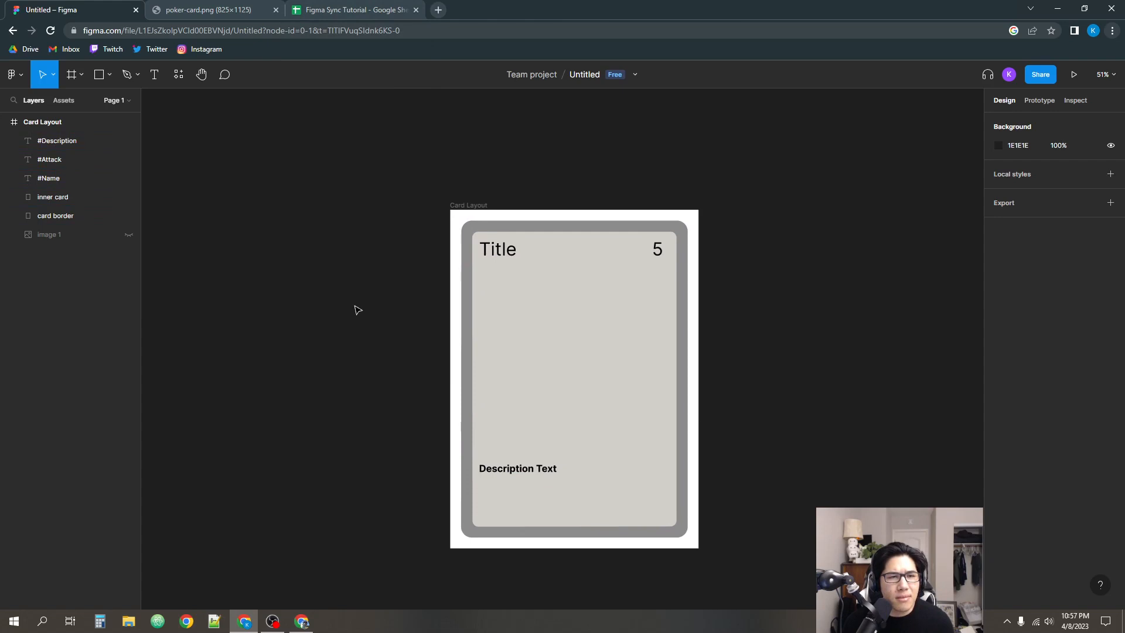
- Switch to the spreadsheet and fill row 2 with Name "Big Dragon", Attack 9 and Description "This dragon is very powerful."
click(352, 8)
double_click(110, 177)
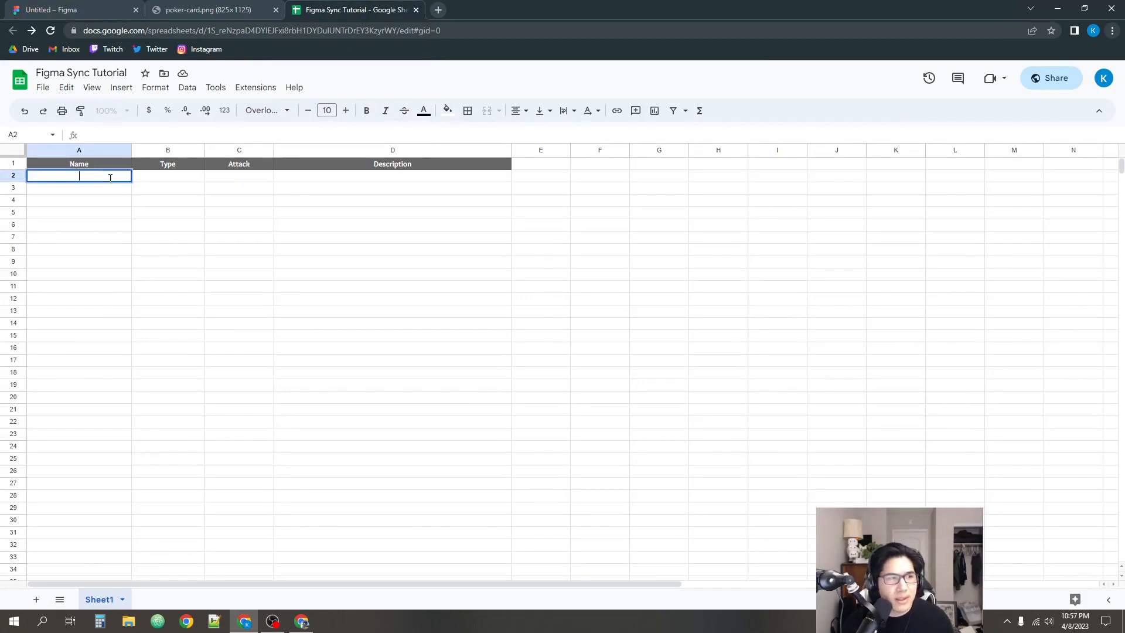
text(Big Dragon)
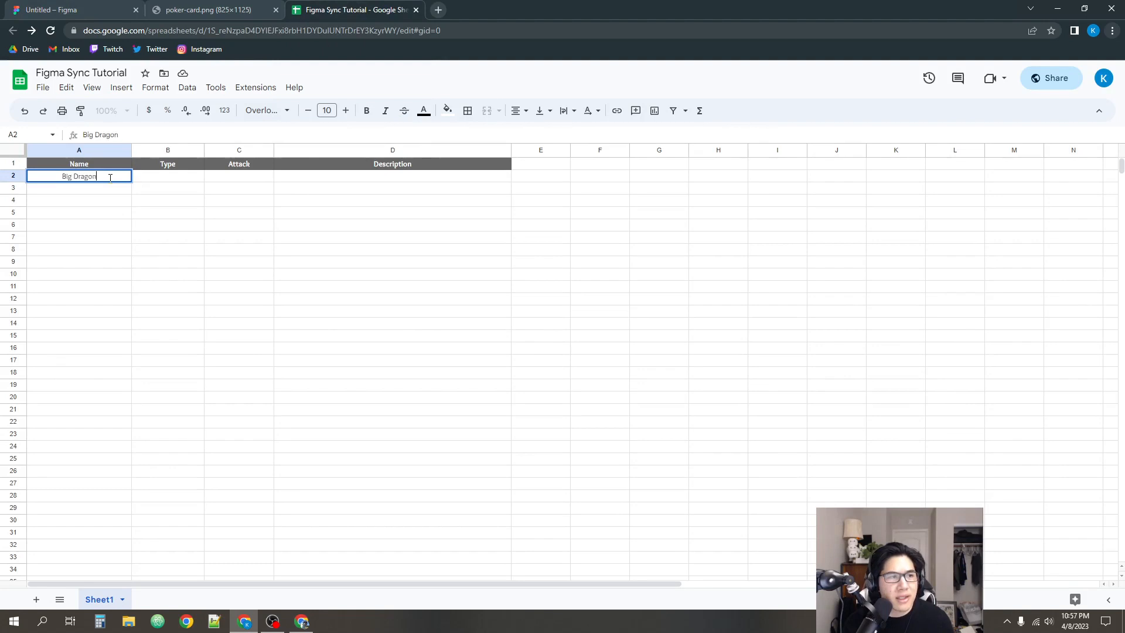
key(Tab)
key(Tab)
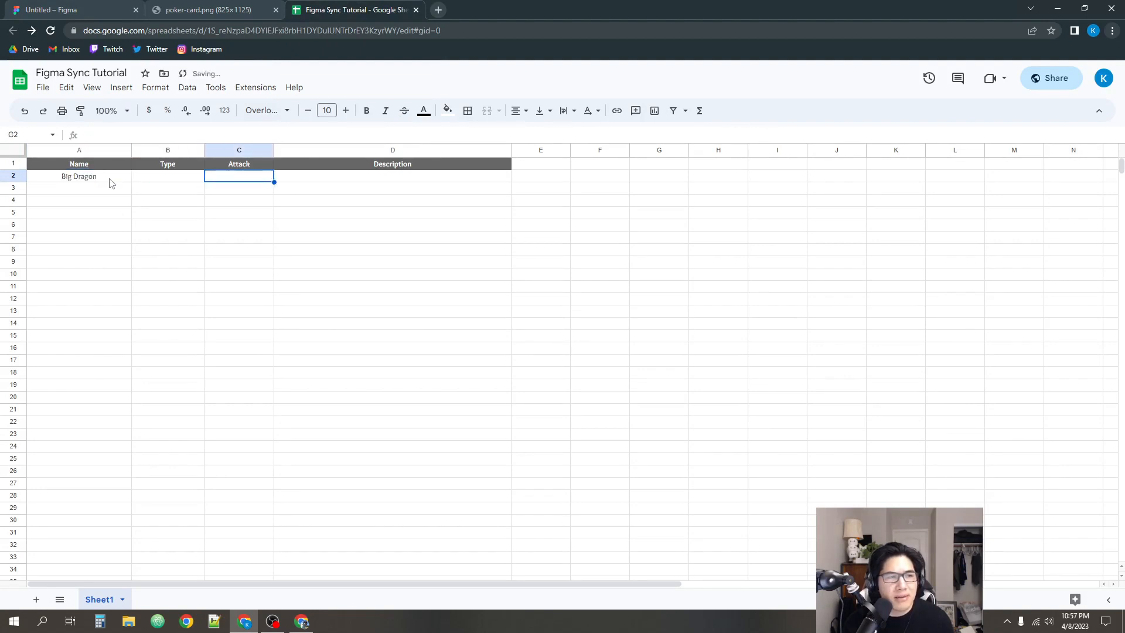
text(9)
key(Tab)
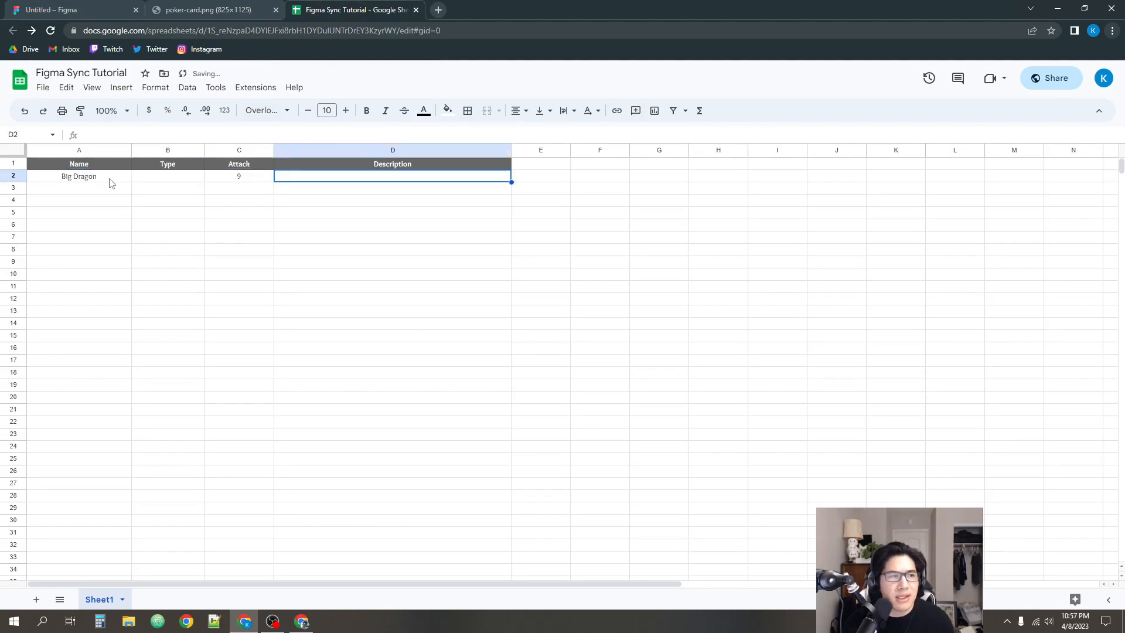
text(This d)
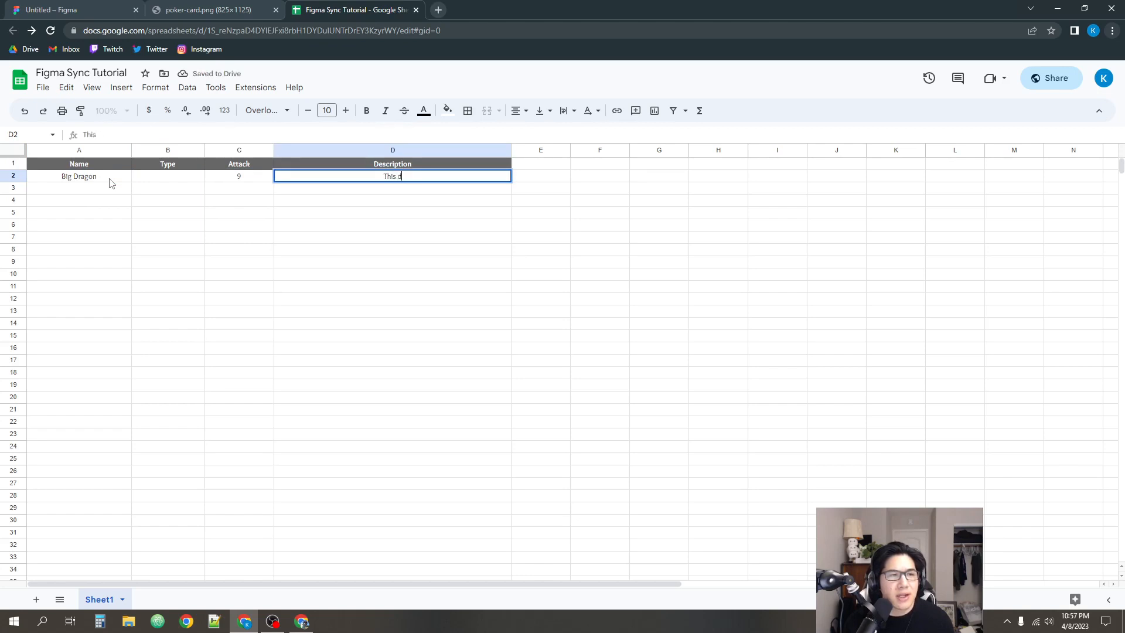
text(ragon is very power)
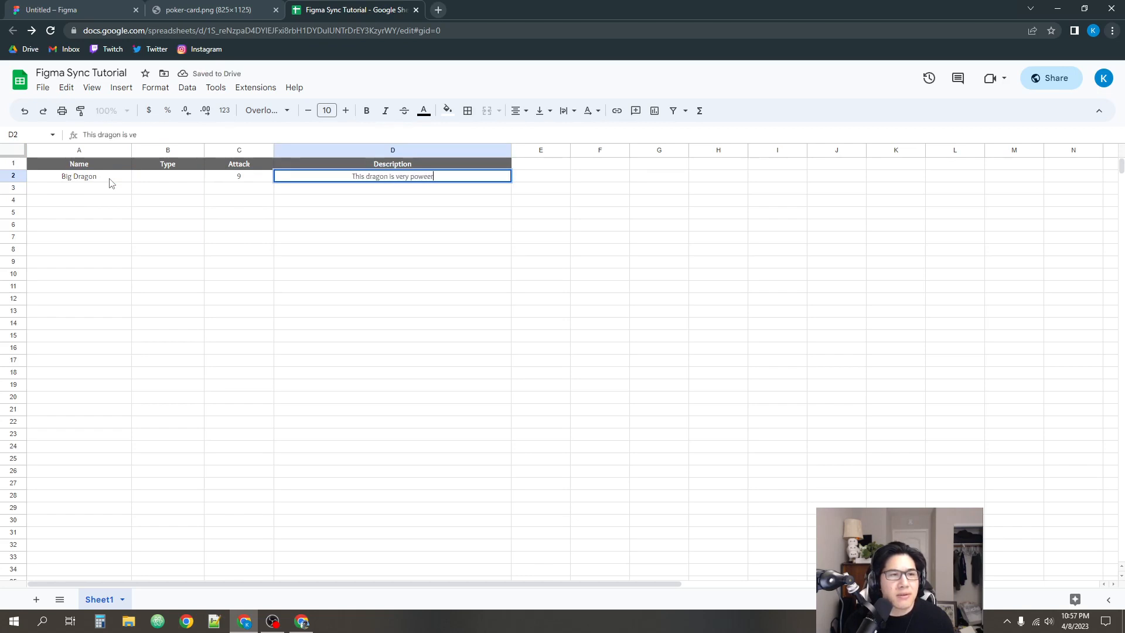
text(ful.)
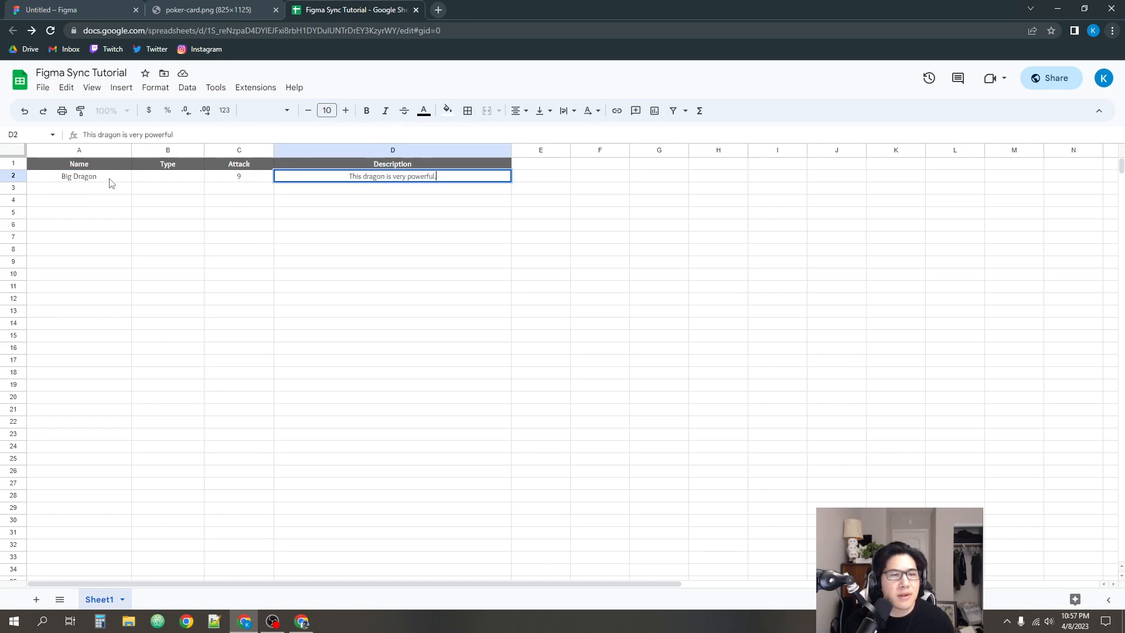
key(Return)
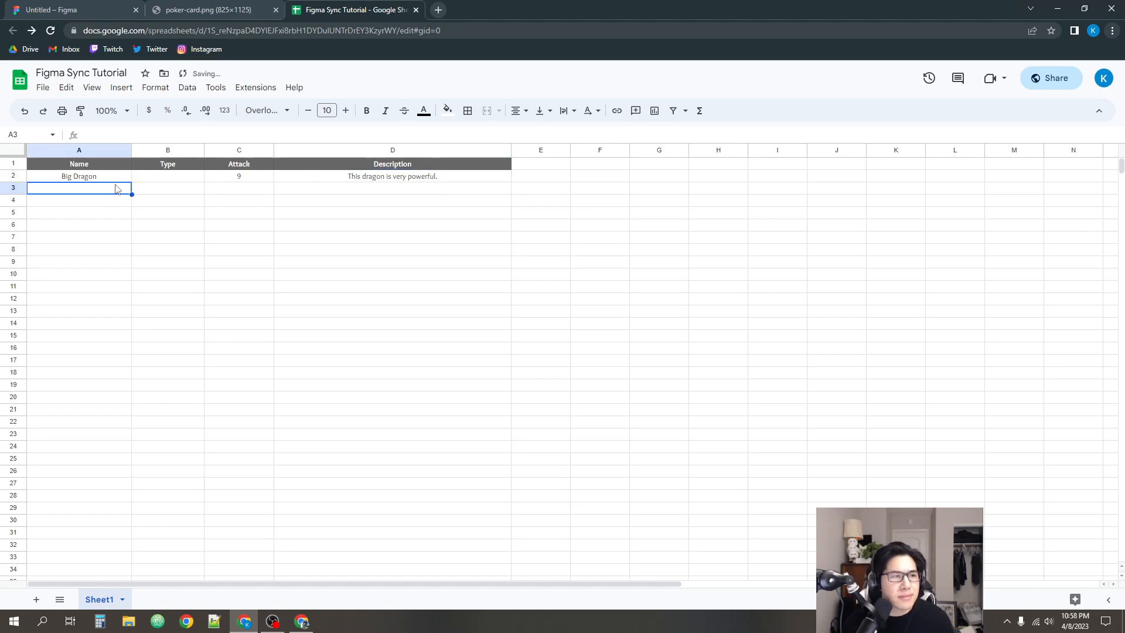
- Fill row 3 with Name "Little Dragon", Attack 2 and Description "This a baby dragon. Not too scary."
double_click(112, 188)
text(L)
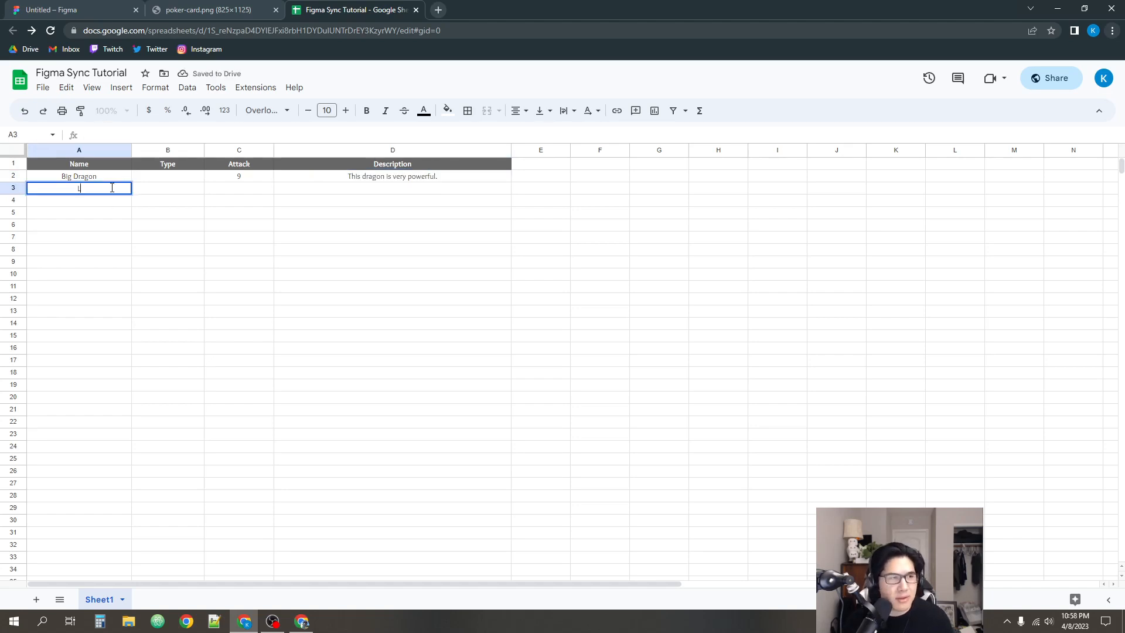
text(ittle Dragon)
key(Tab)
key(Tab)
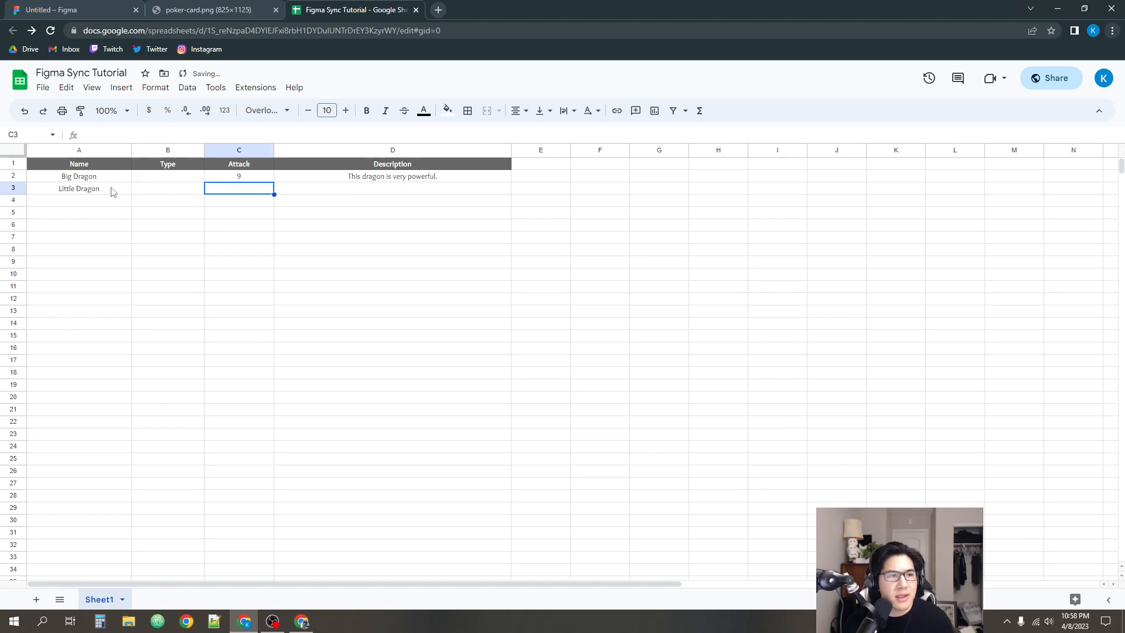
text(2)
key(Tab)
text(This)
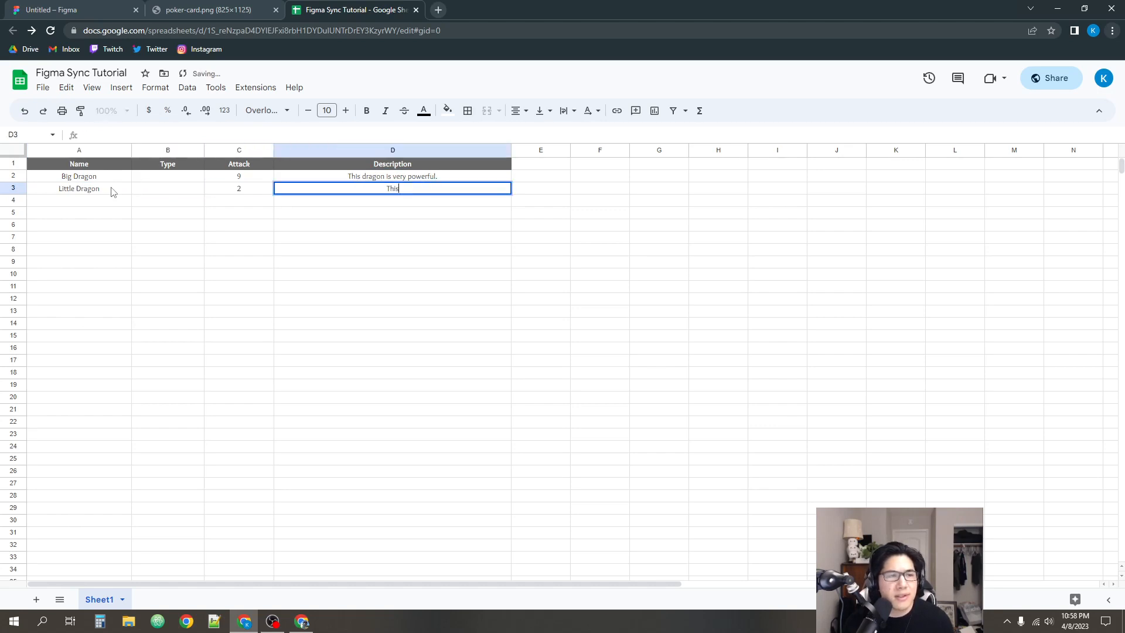
text( a baby dragon)
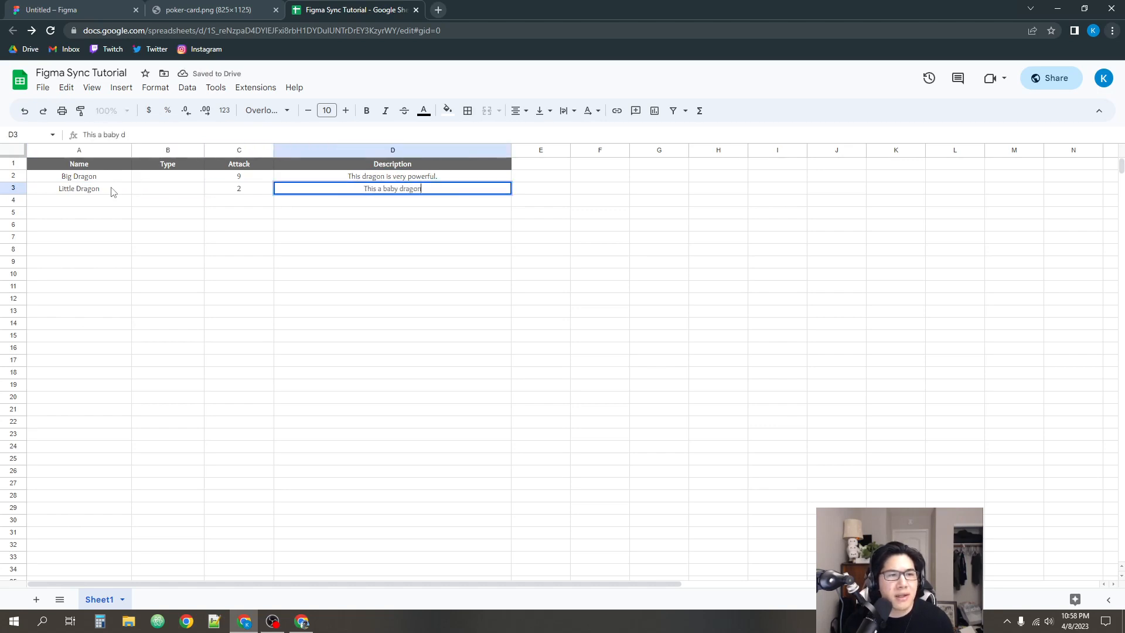
text(. Not too scary.)
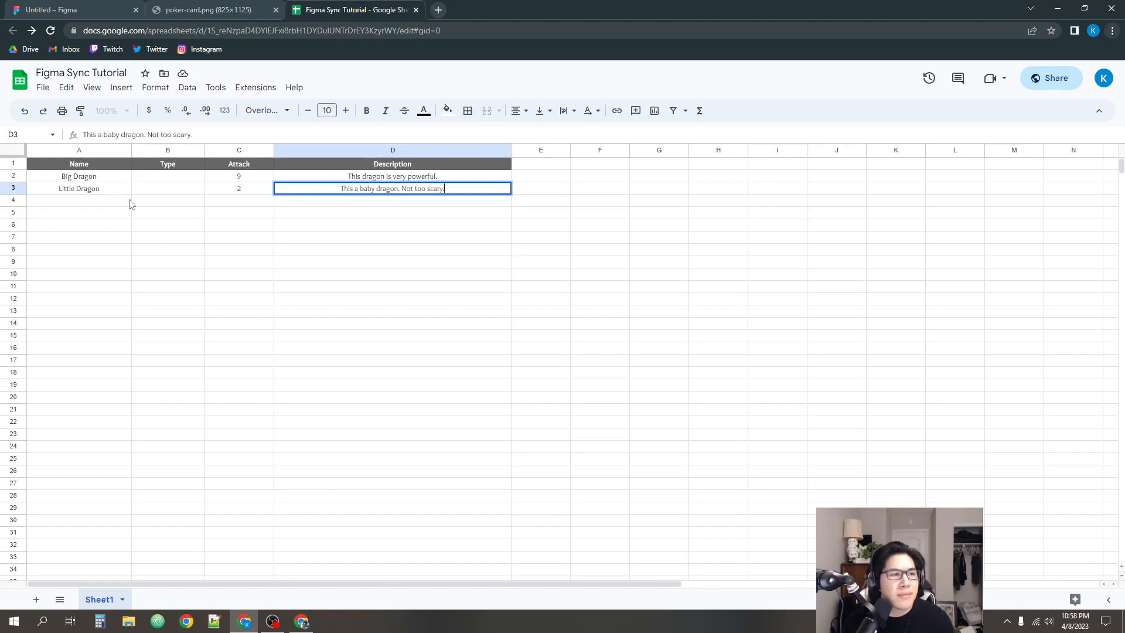
key(Return)
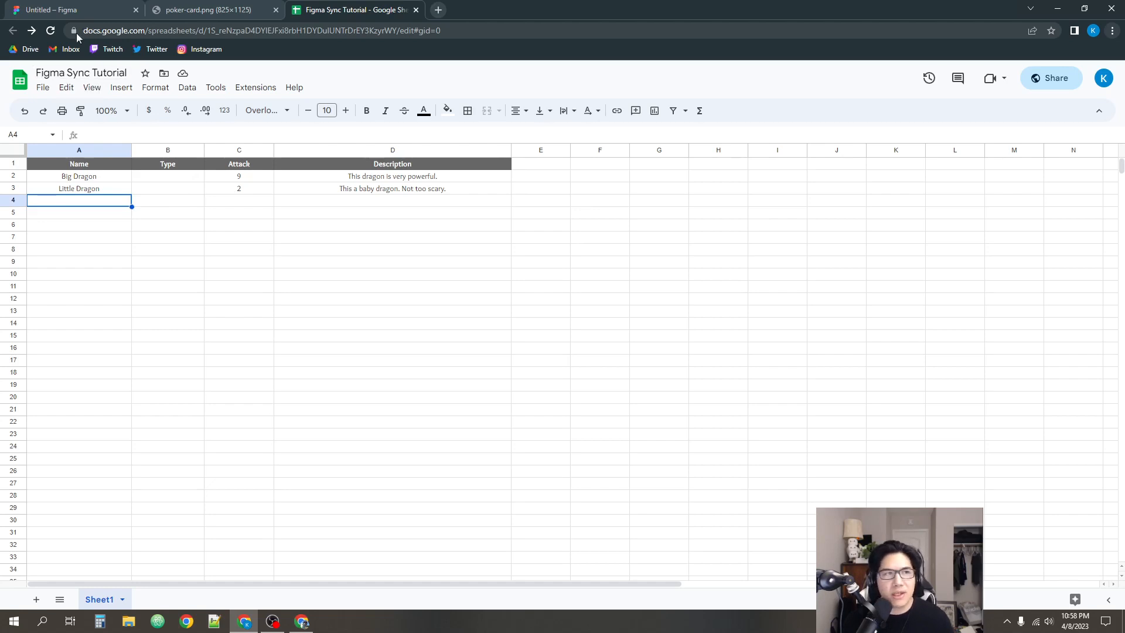
- Switch to Figma and convert the Card Layout frame into a component
click(74, 6)
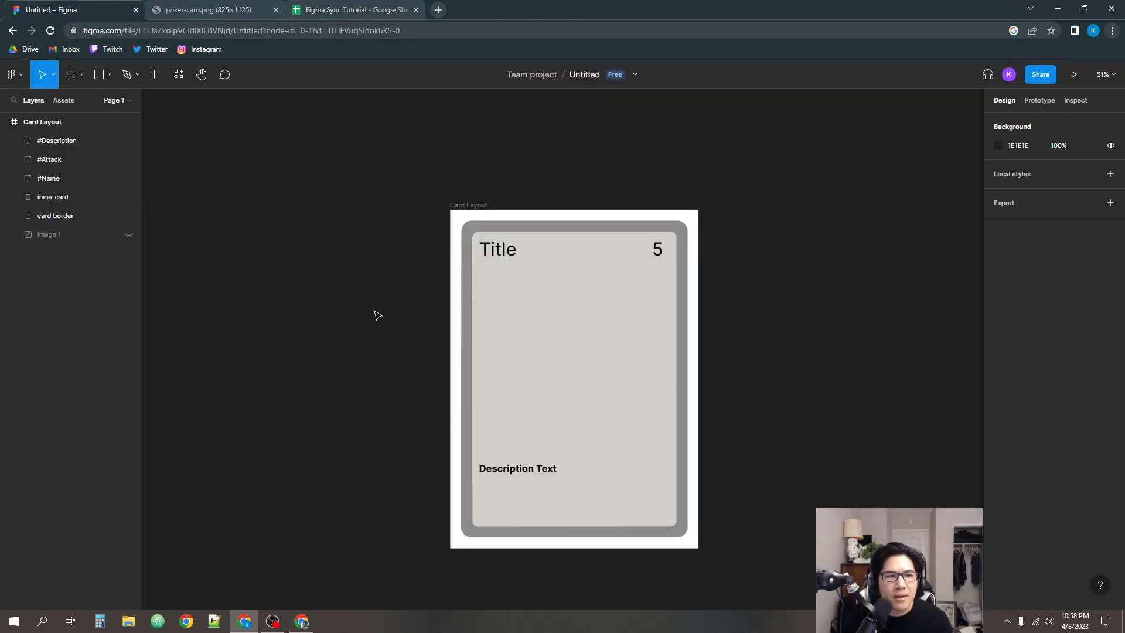
drag(362, 302, 346, 295)
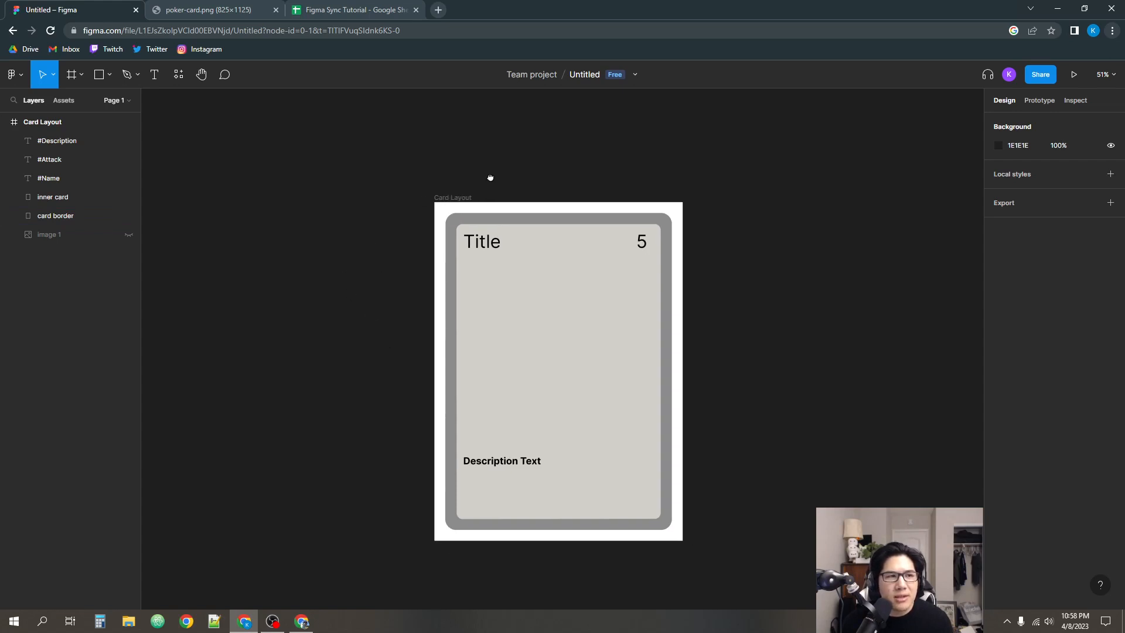
drag(490, 177, 404, 178)
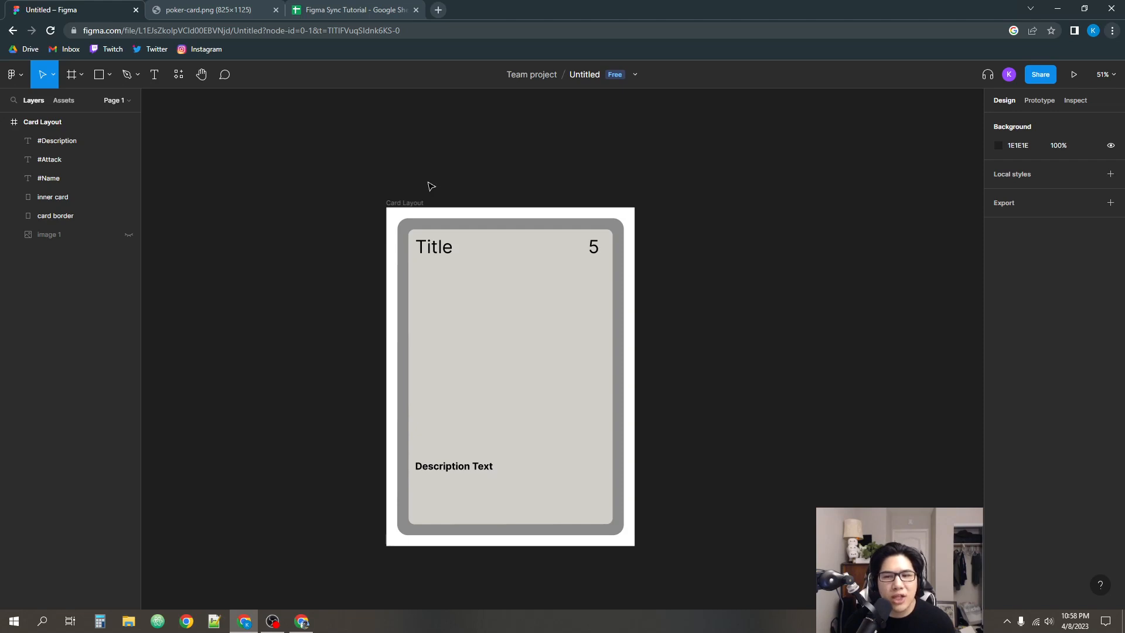
drag(455, 182, 427, 175)
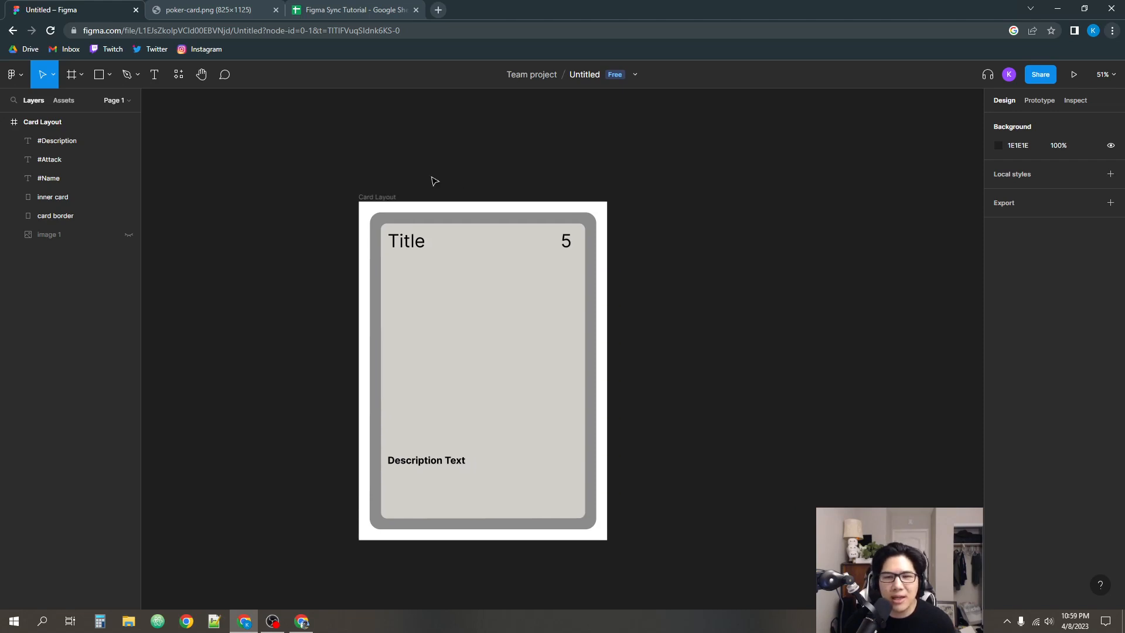
right_click(380, 199)
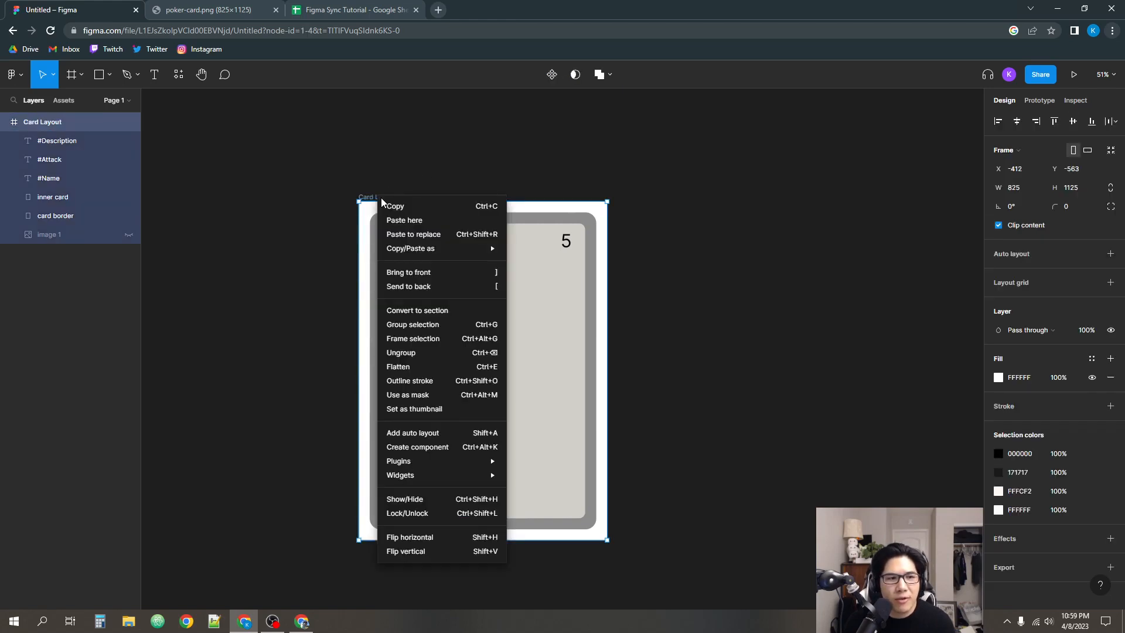
click(437, 448)
click(705, 363)
scroll(706, 363, down, 1)
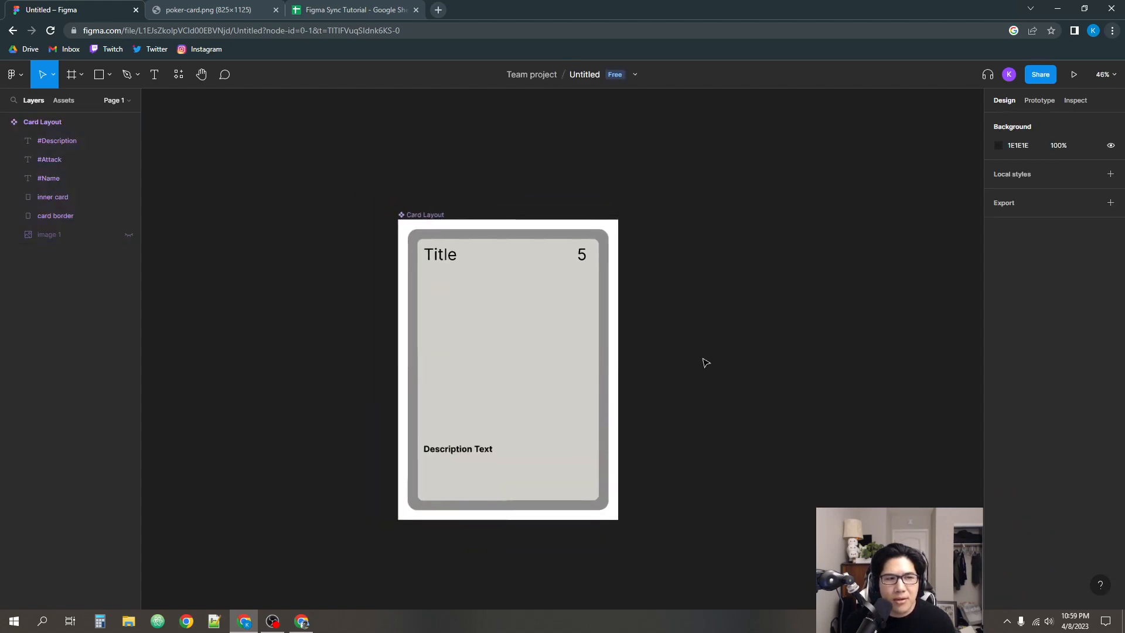
- Create an instance of the Card Layout component, with the main component to its left, top edges aligned and a gap between them
drag(704, 360, 641, 363)
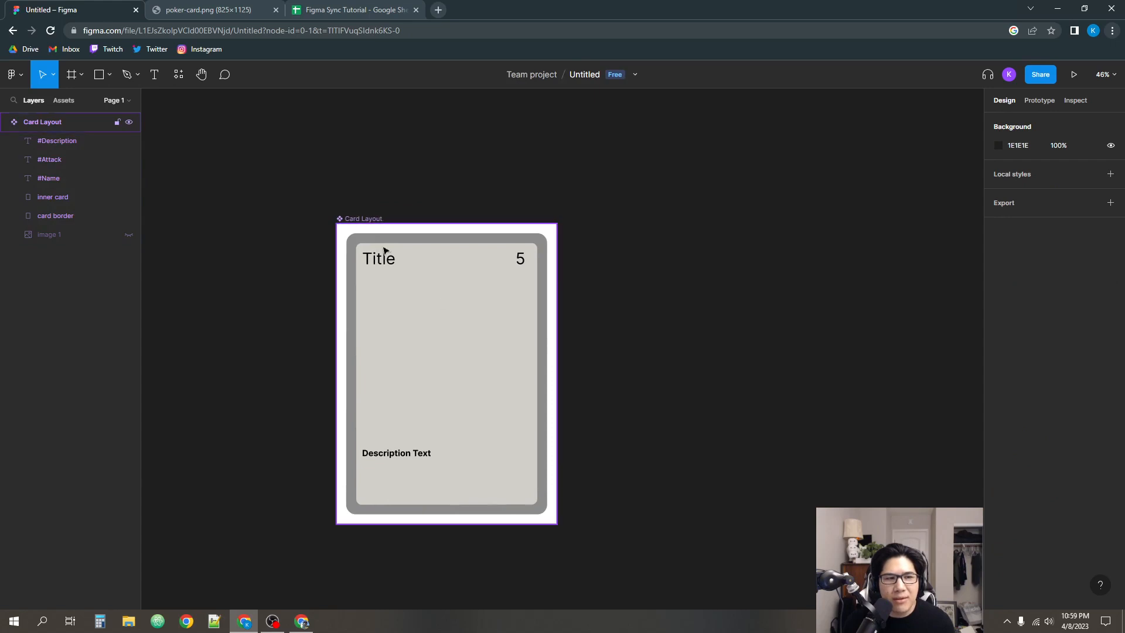
scroll(359, 271, left, 3)
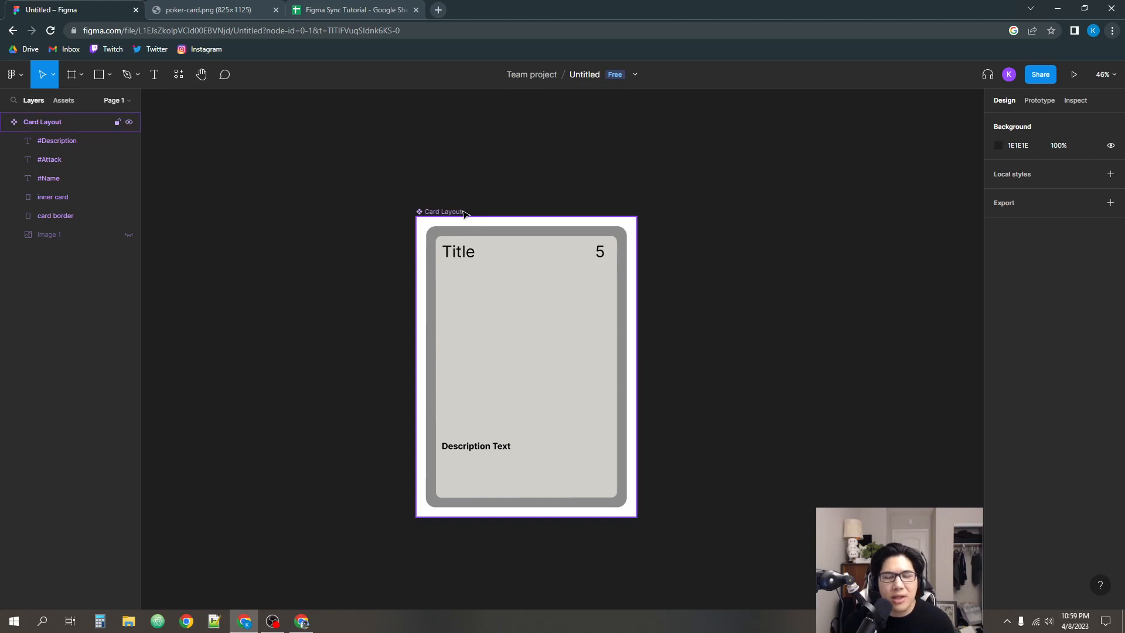
scroll(469, 232, right, 1)
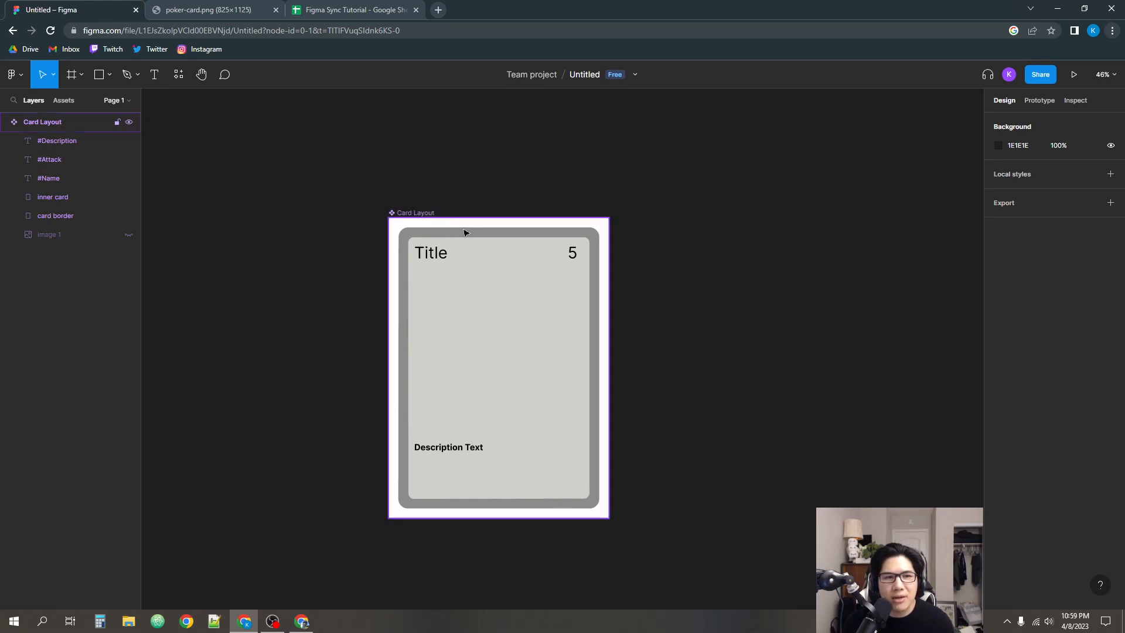
click(408, 215)
drag(423, 213, 203, 208)
drag(320, 187, 667, 162)
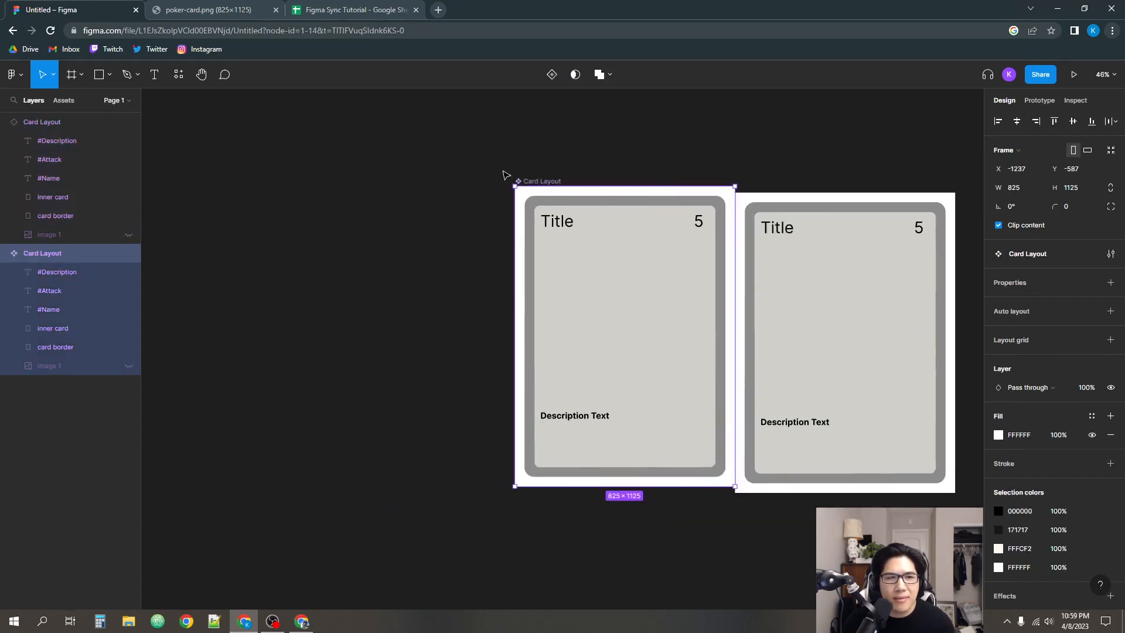
drag(525, 181, 494, 188)
click(652, 151)
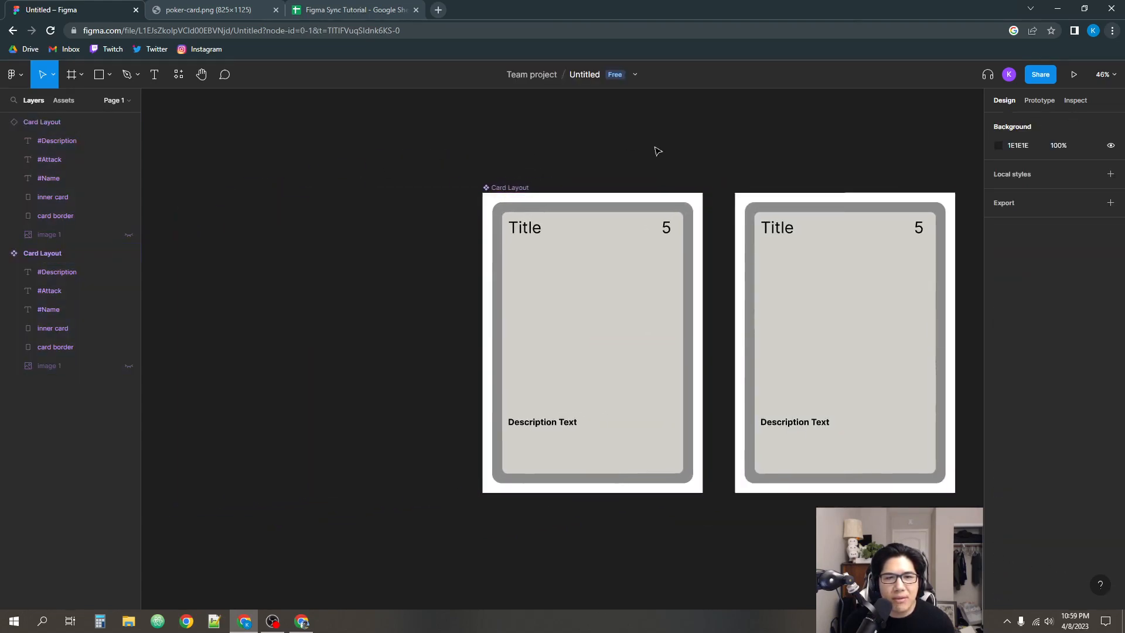
scroll(627, 238, right, 5)
click(654, 244)
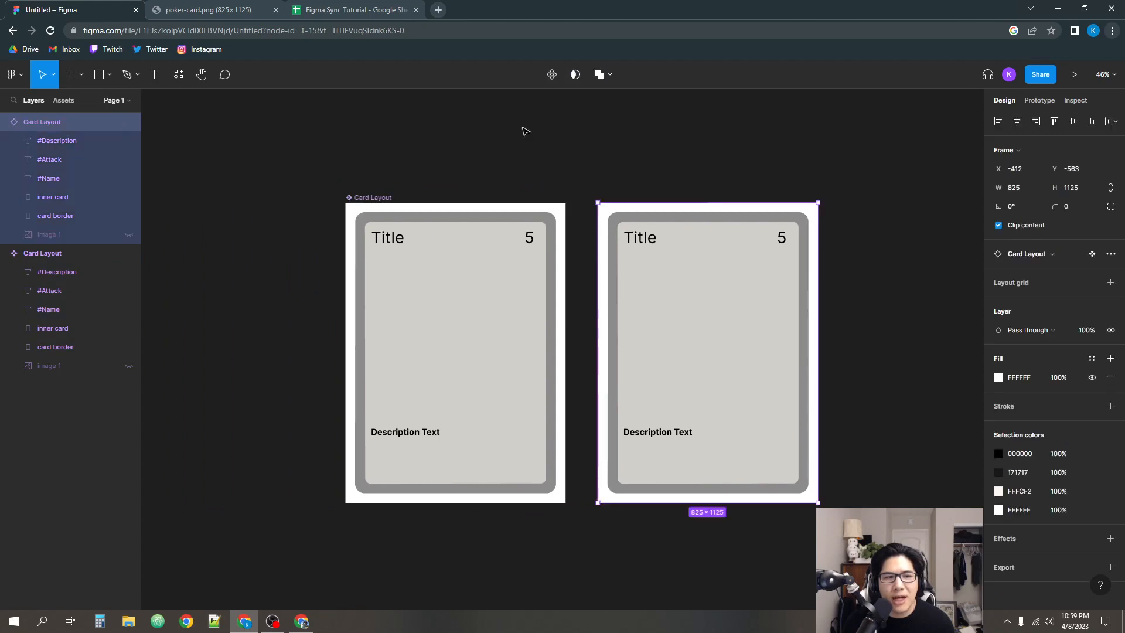
scroll(409, 183, up, 1)
click(412, 203)
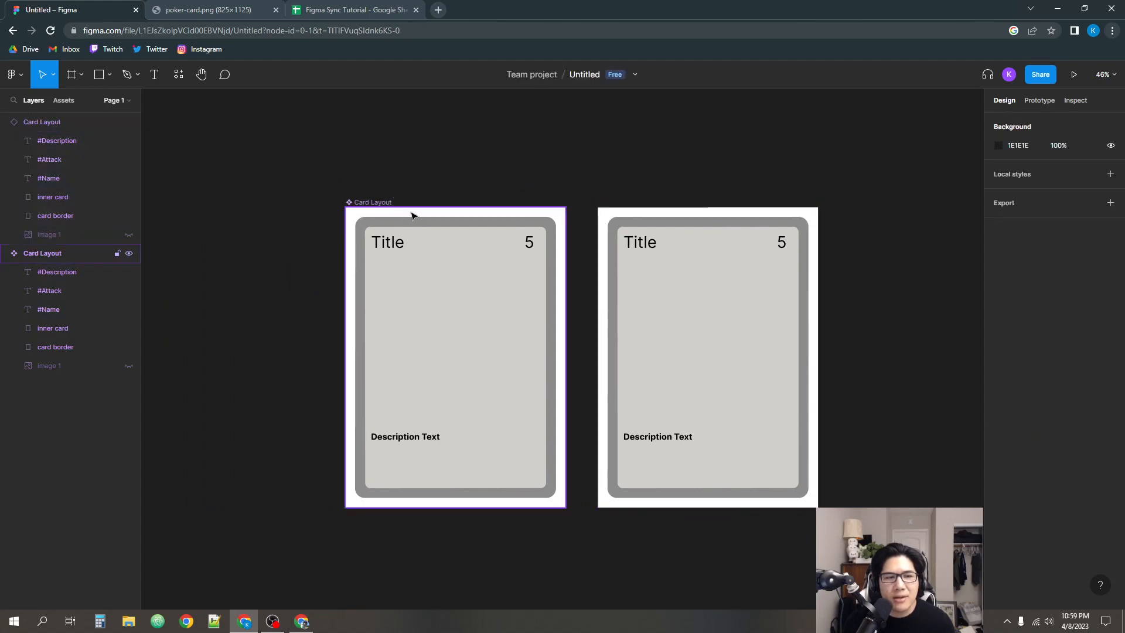
scroll(352, 273, up, 2)
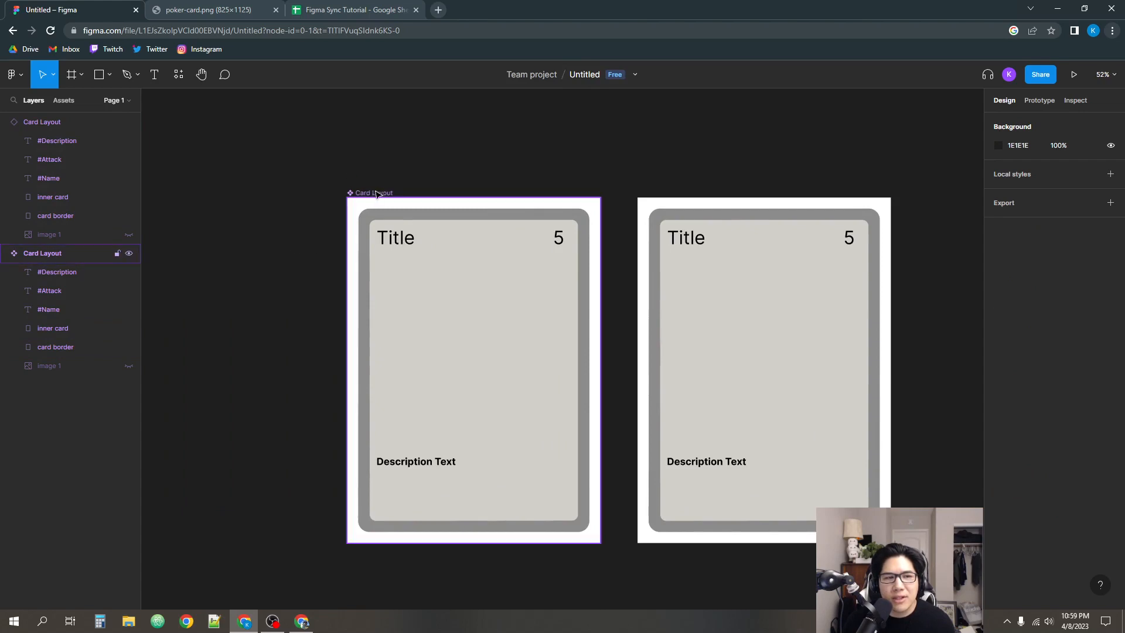
- Try moving the #Name text in the main Card Layout component down to Y 304, and undo the move
click(400, 235)
click(402, 238)
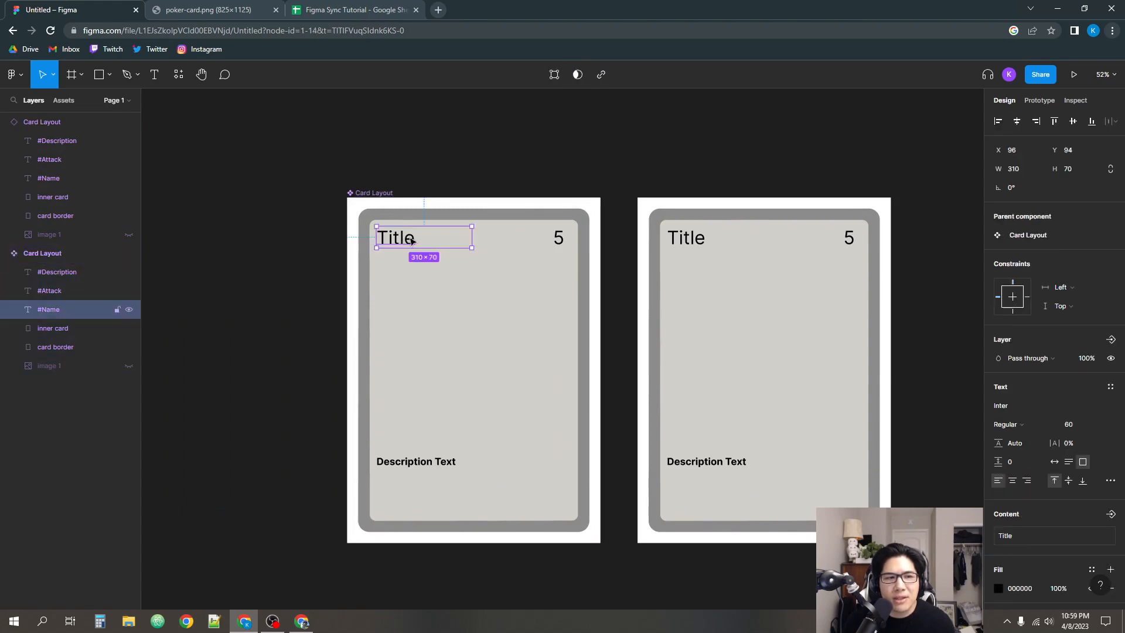
drag(409, 244, 414, 308)
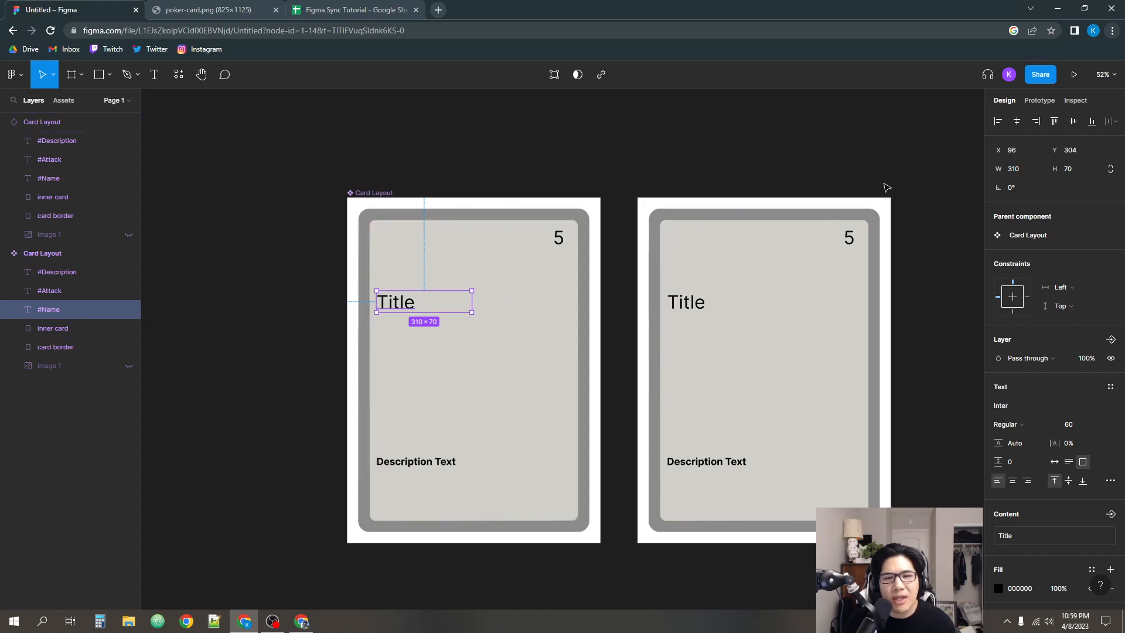
key(ctrl+z)
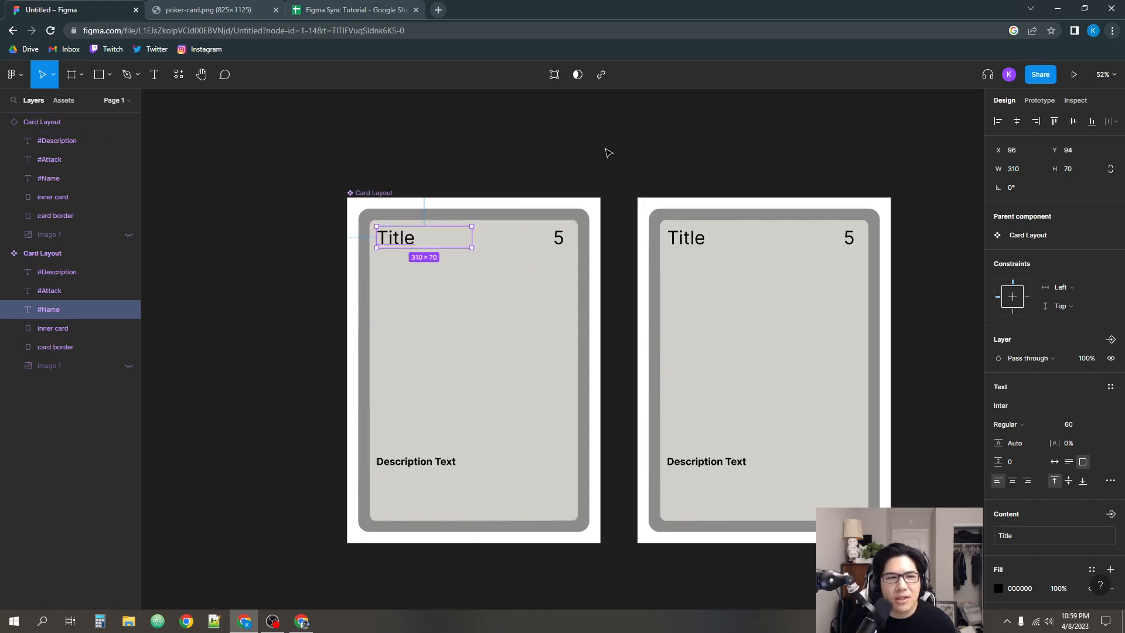
click(630, 143)
- Duplicate the Card Layout instance to its right, keeping the top edges aligned and a small gap between the two
ctrl+scroll(632, 145, down, 4)
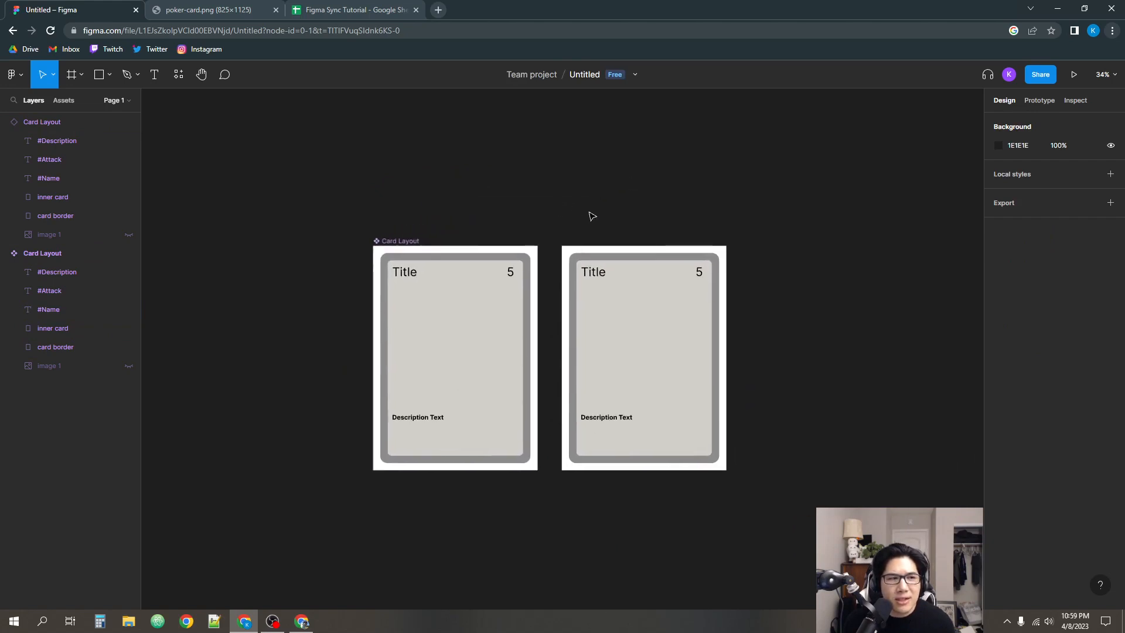
scroll(590, 217, up, 2)
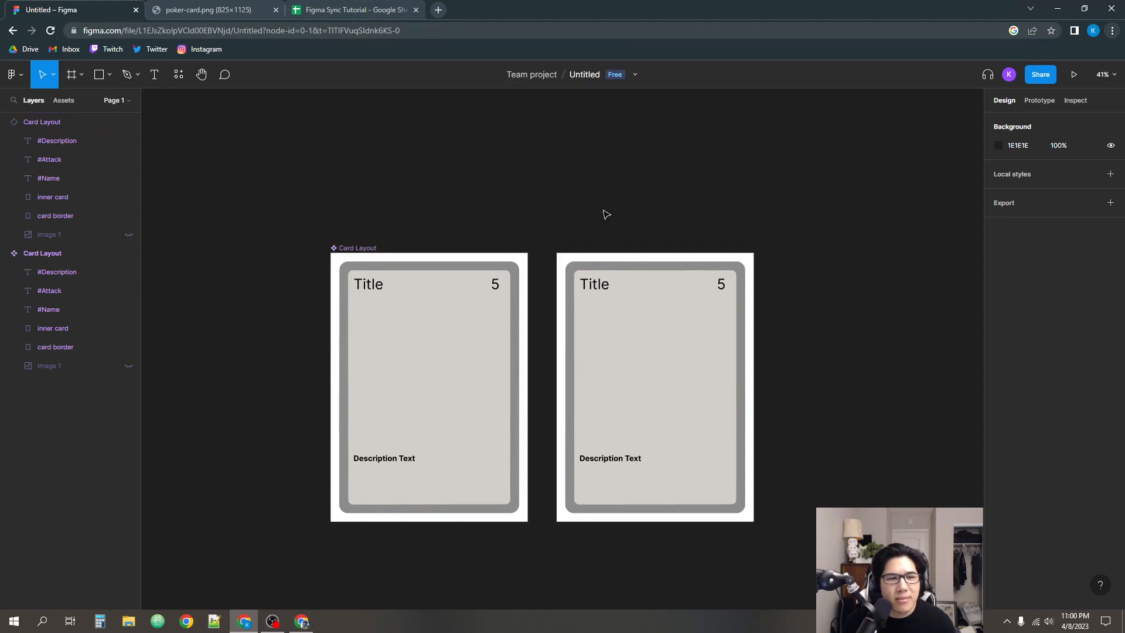
scroll(509, 188, right, 2)
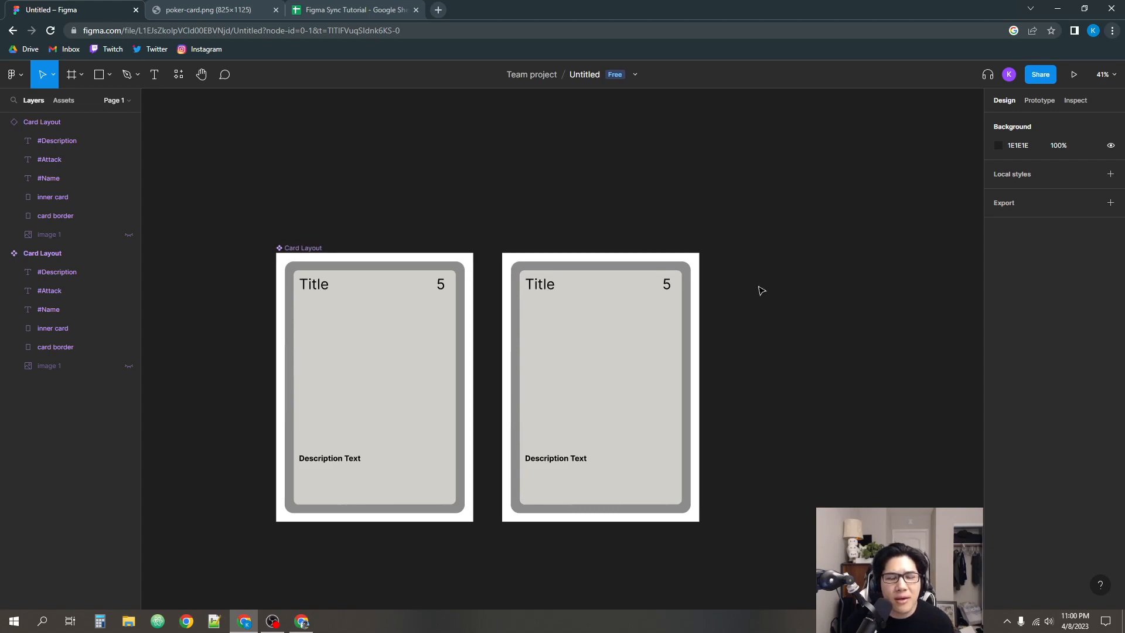
scroll(723, 267, right, 1)
scroll(723, 267, right, 2)
click(573, 276)
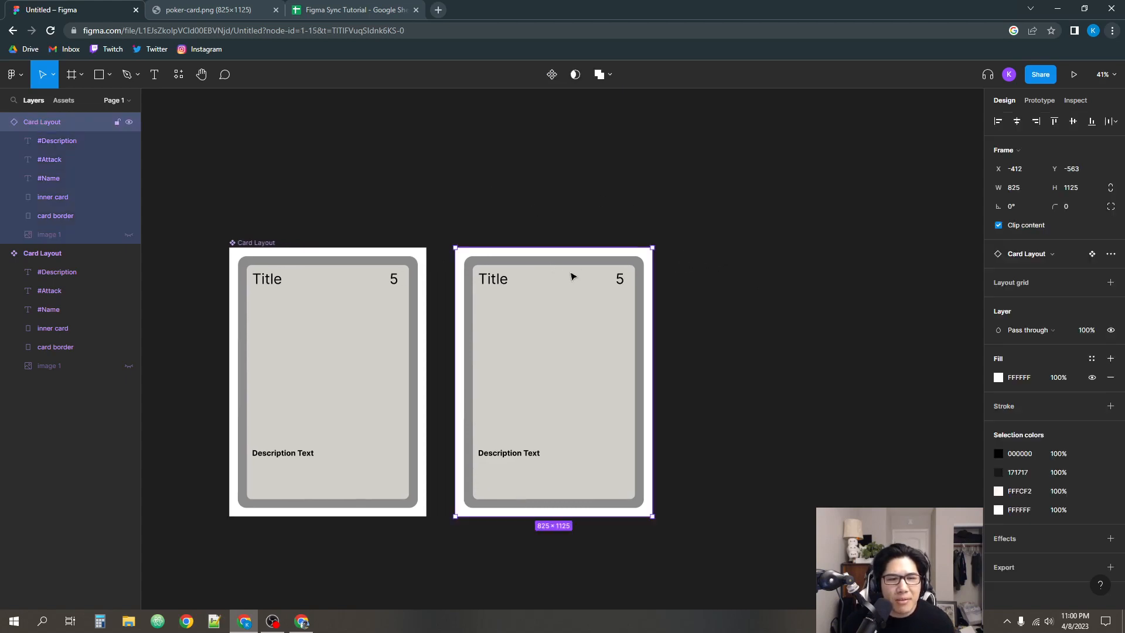
drag(572, 276, 759, 316)
click(531, 190)
- Compare the spreadsheet's dragon rows with the two card instances in Figma, one instance for each row
click(345, 9)
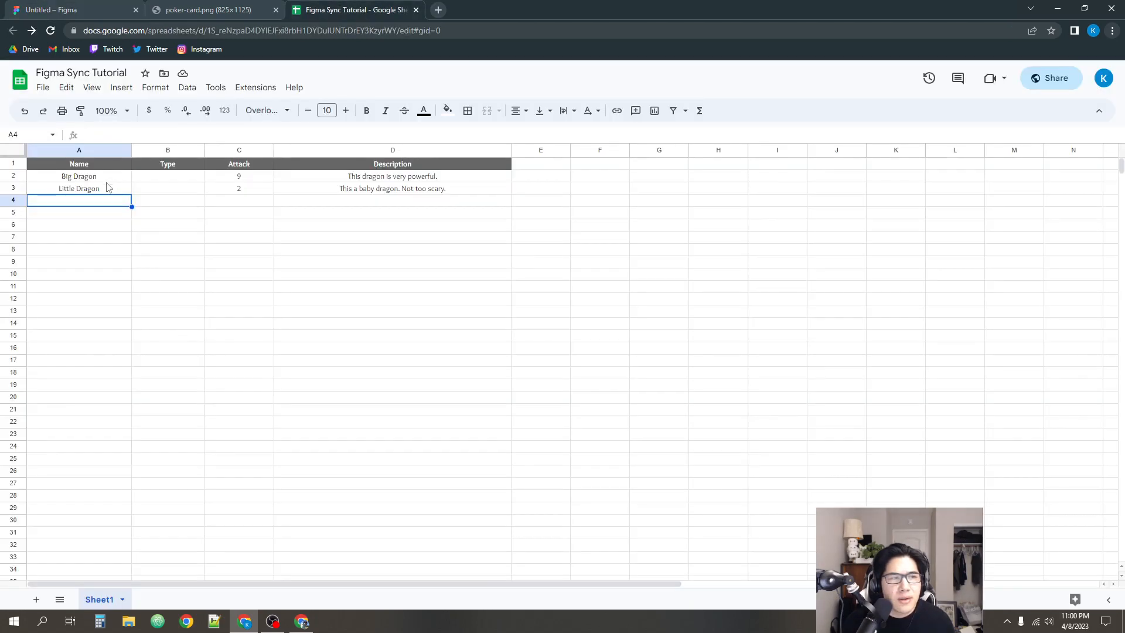
click(201, 8)
click(122, 12)
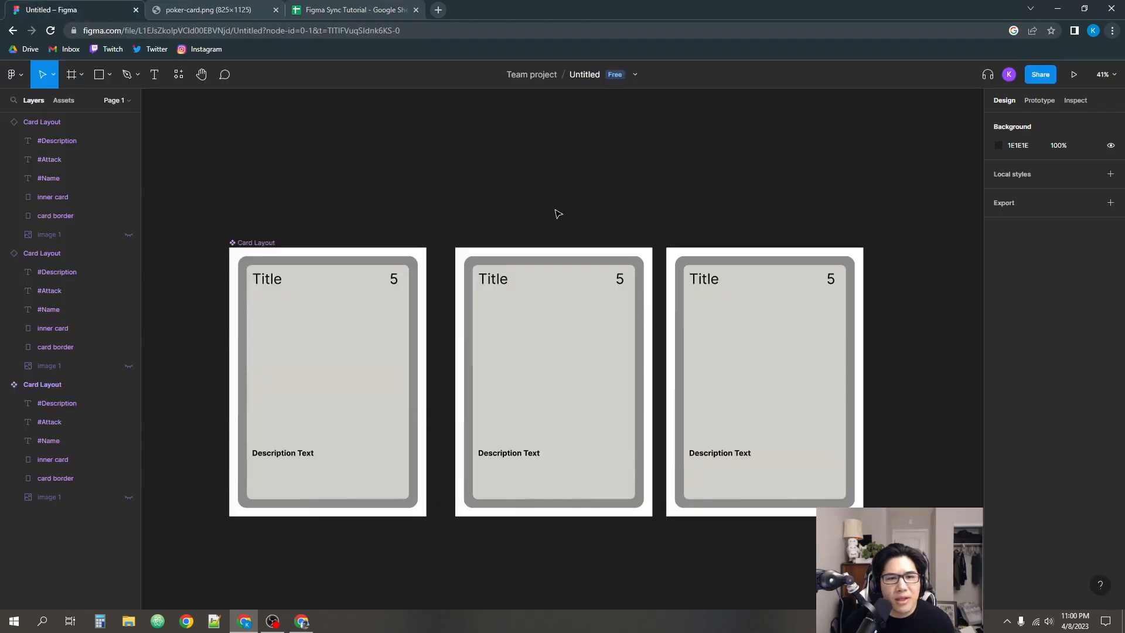
scroll(647, 212, right, 2)
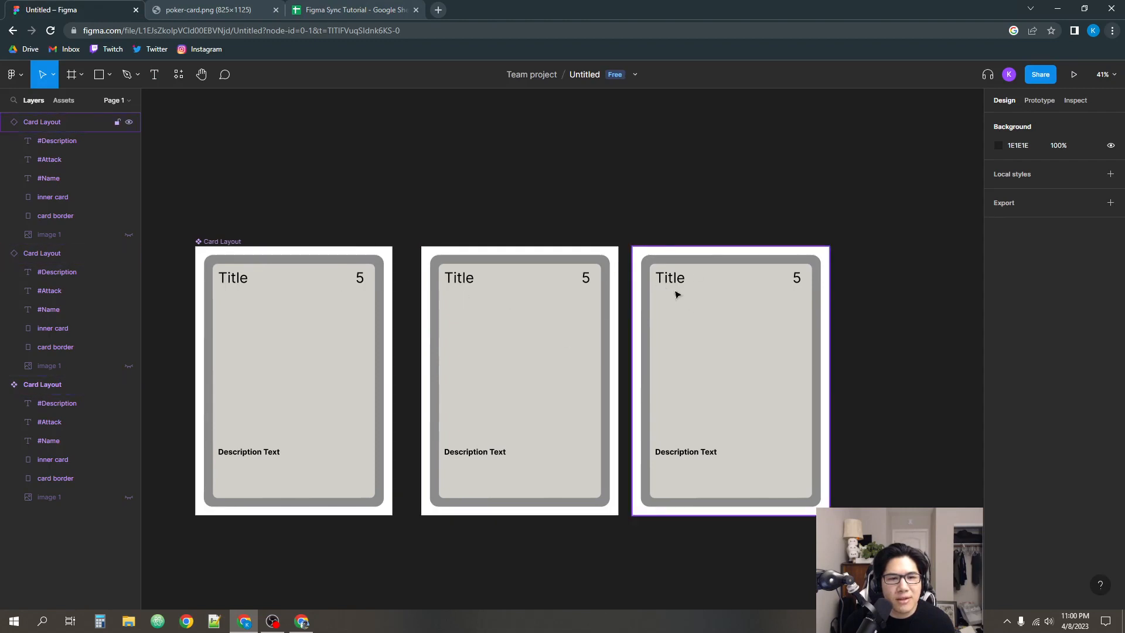
click(356, 9)
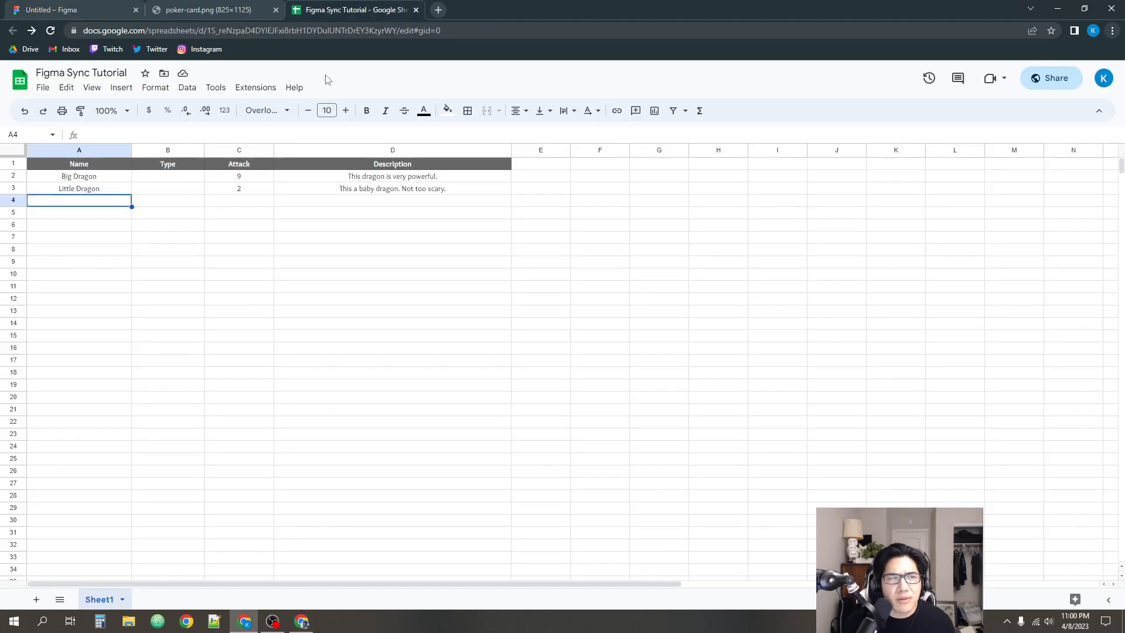
click(96, 10)
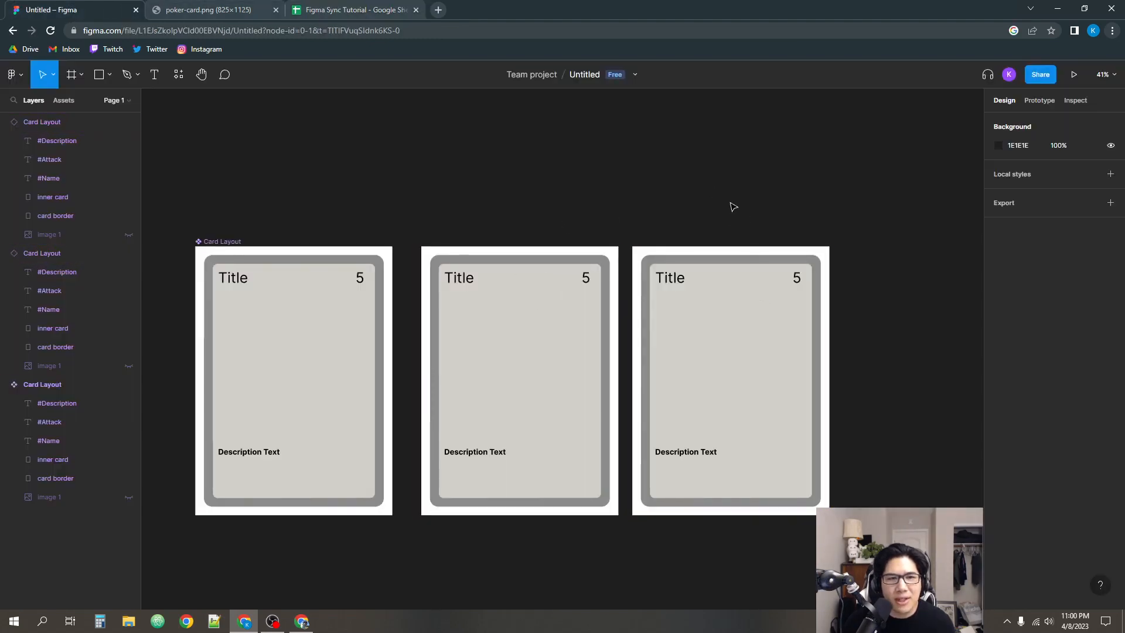
drag(729, 202, 719, 206)
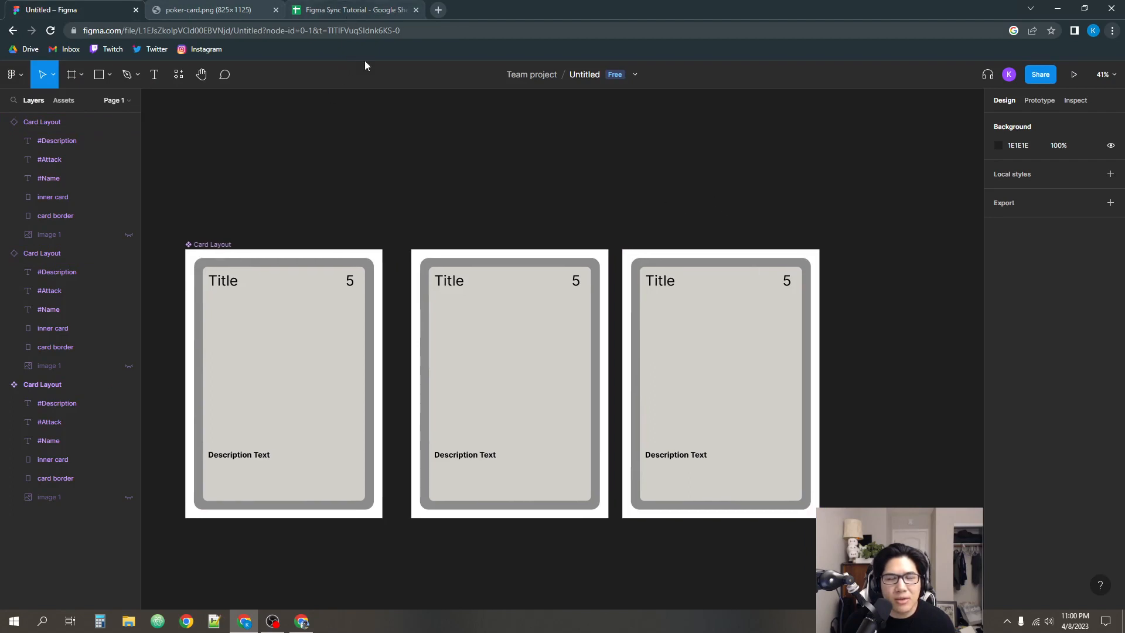
scroll(589, 166, down, 3)
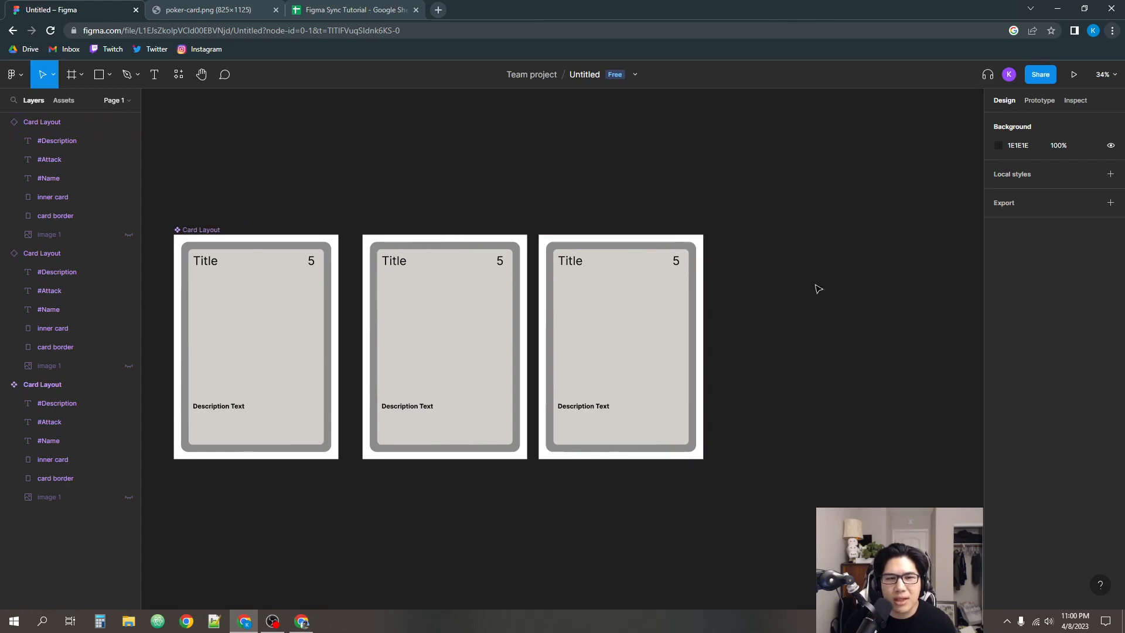
drag(530, 218, 580, 226)
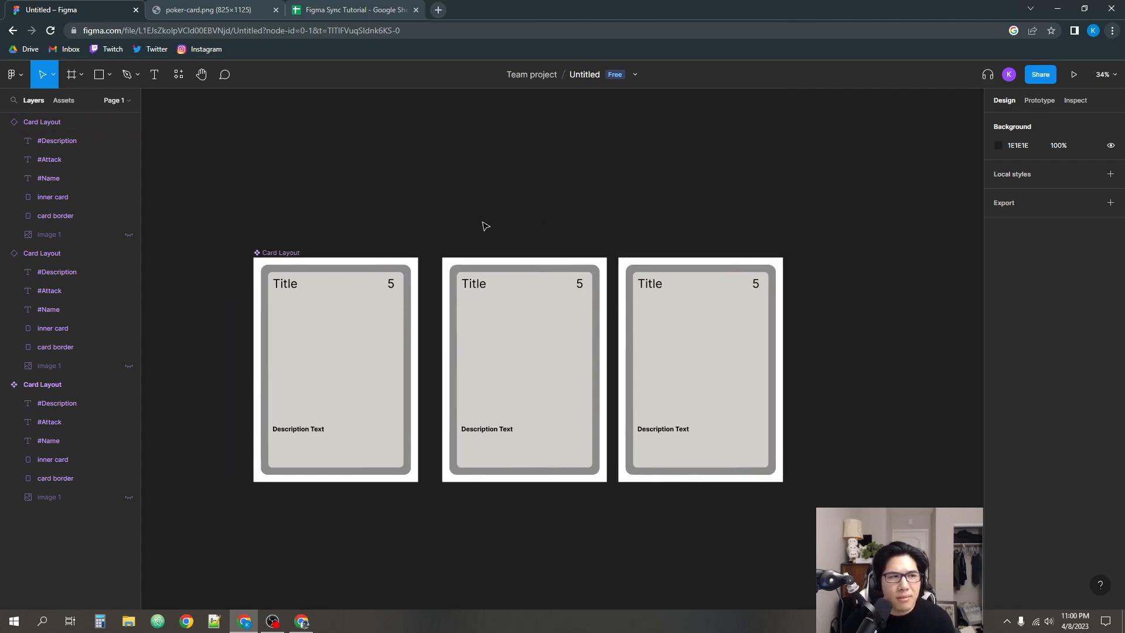
drag(485, 224, 511, 229)
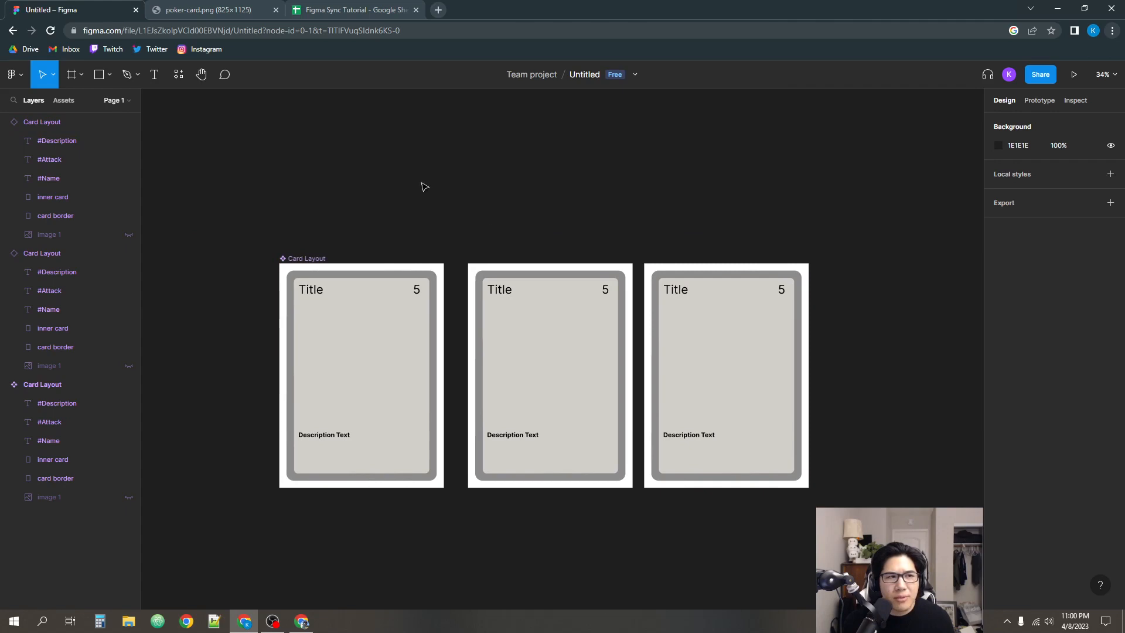
- Search the Figma plugins for "google sync" and run Google Sheets Sync
click(180, 76)
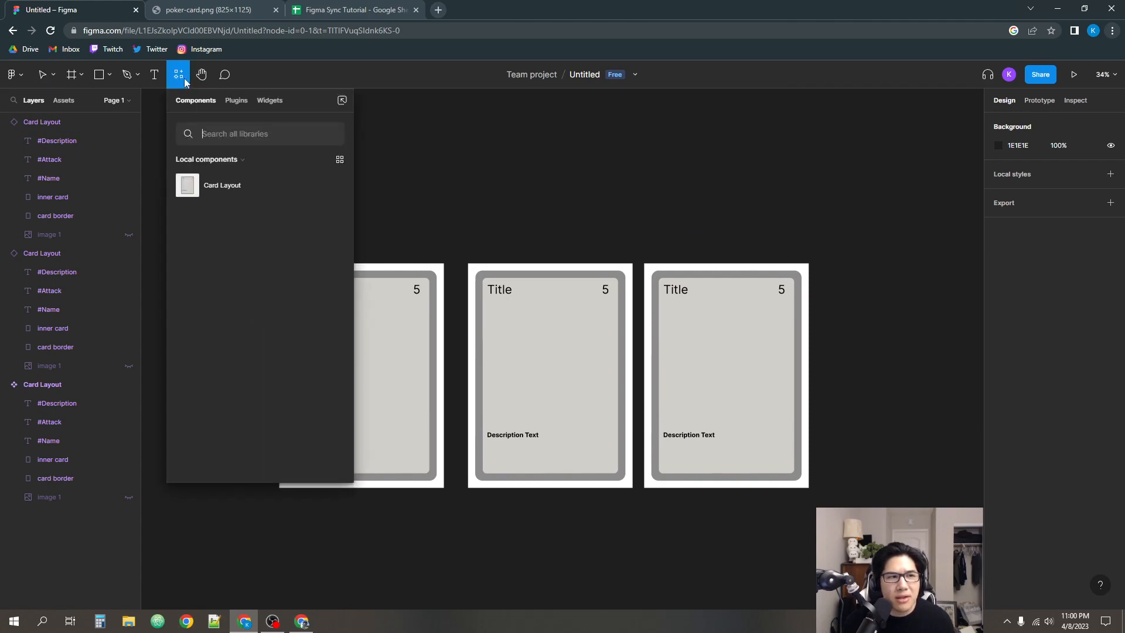
click(244, 106)
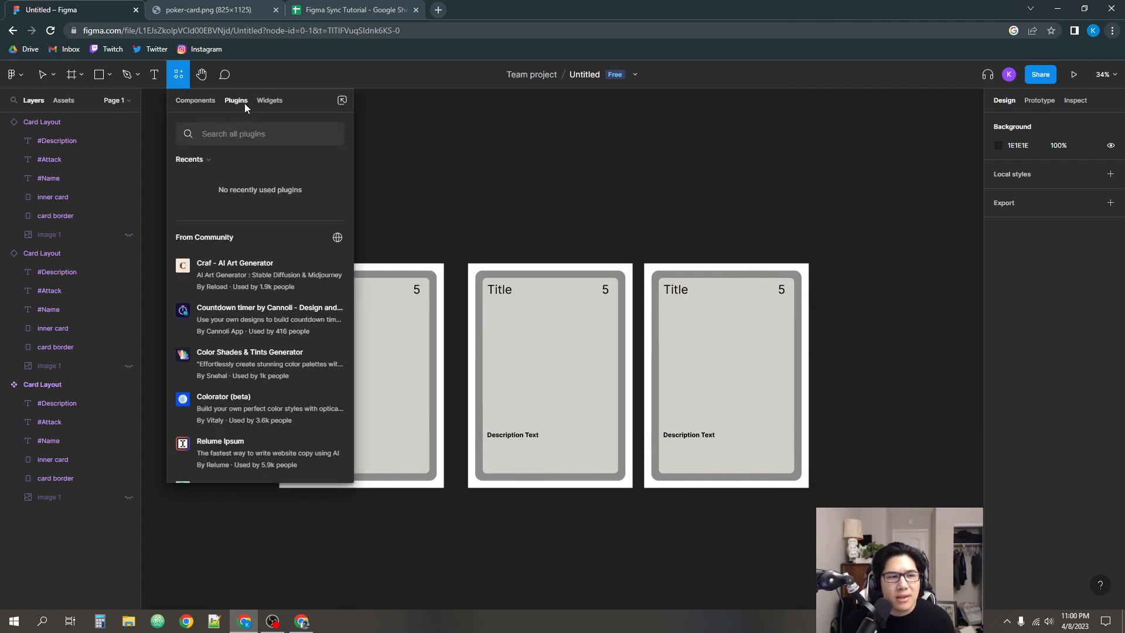
text(google)
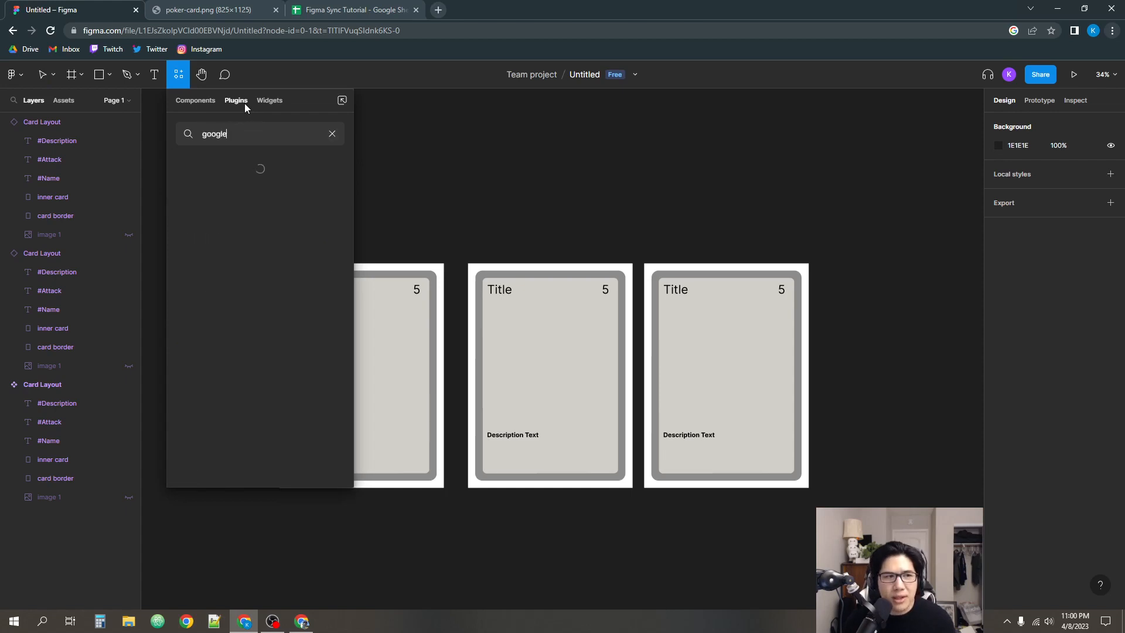
text( sync)
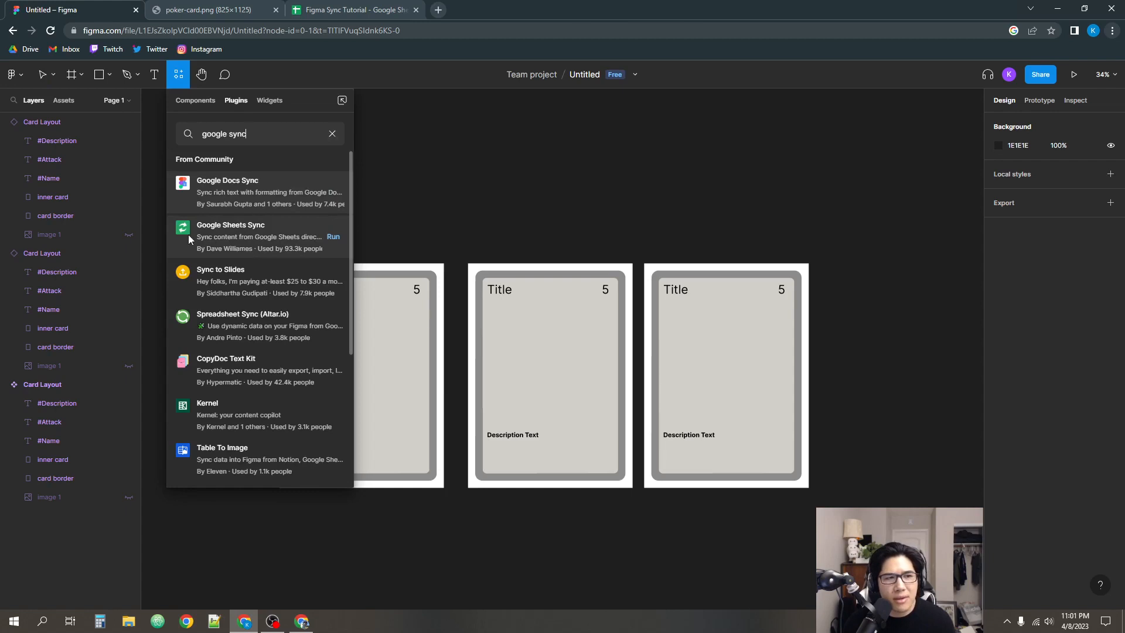
click(279, 231)
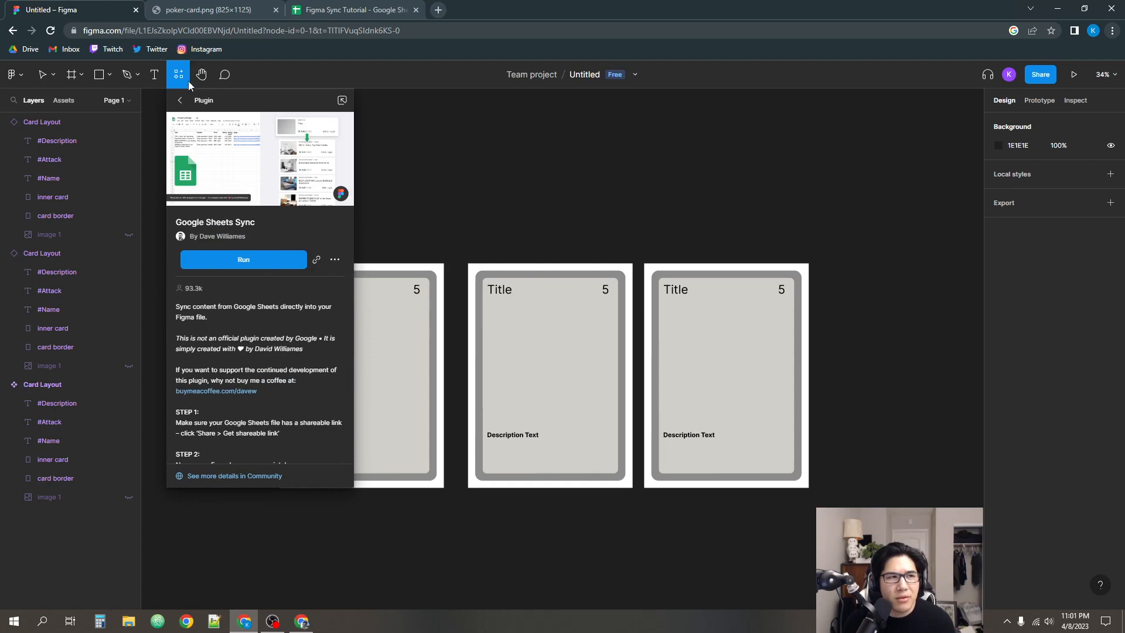
click(263, 265)
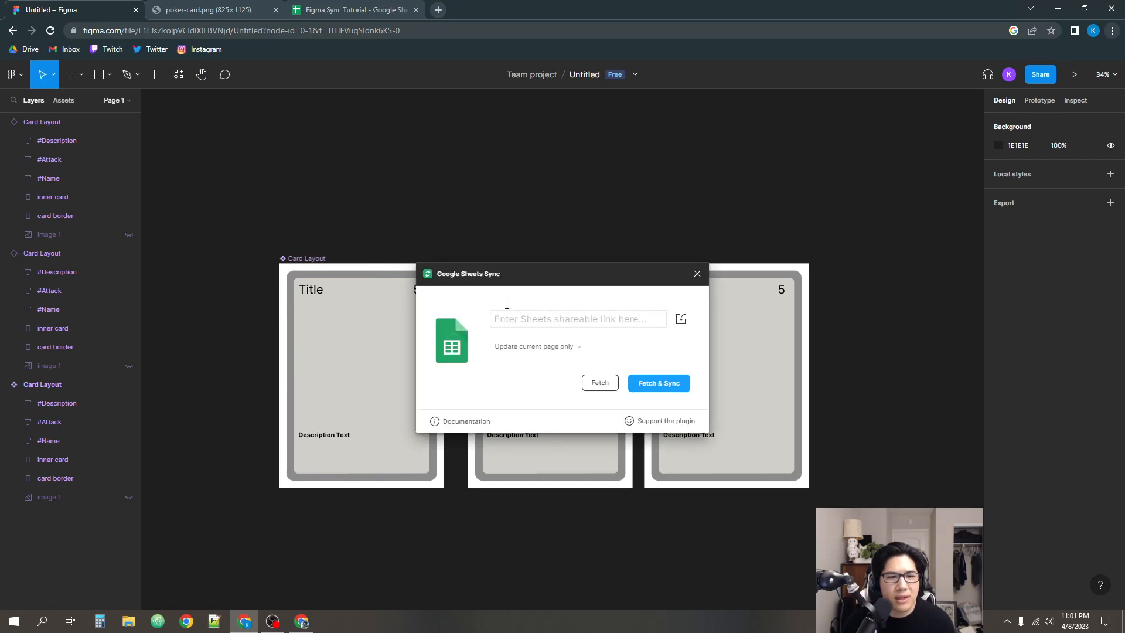
- Switch to the Figma Sync Tutorial spreadsheet and copy its shareable link from the sharing settings
click(347, 10)
click(1051, 78)
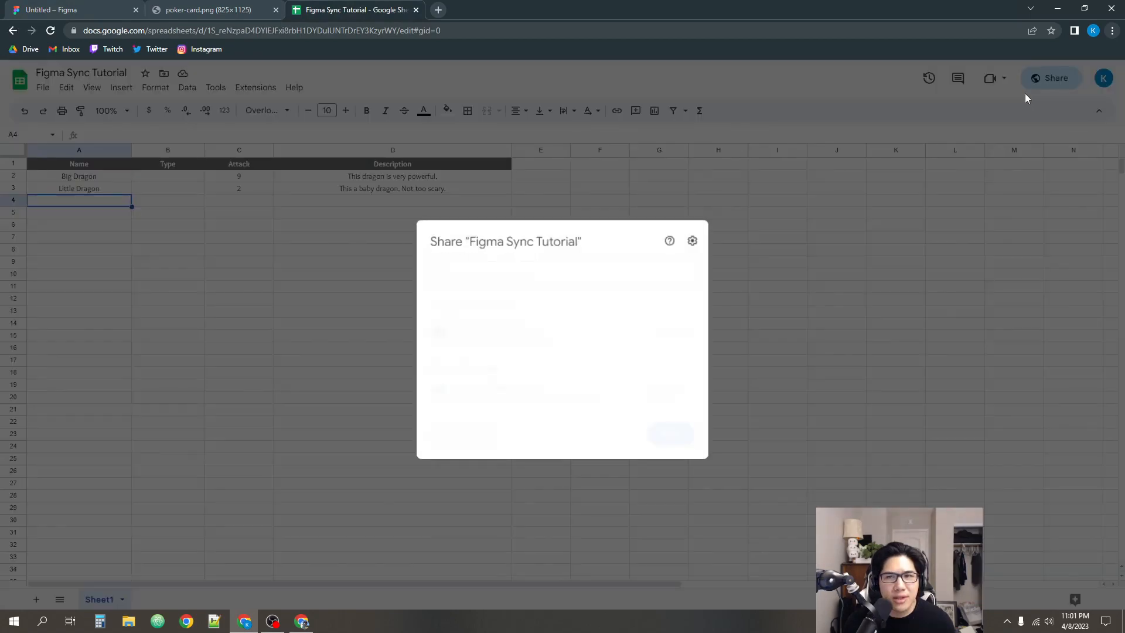
click(460, 432)
click(673, 433)
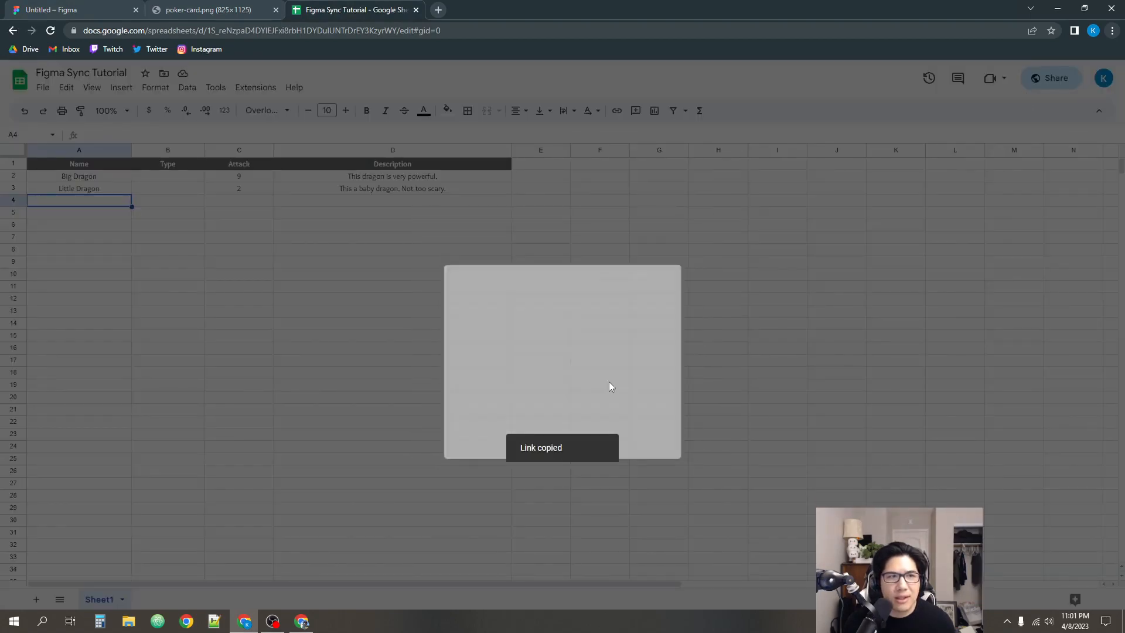
- Switch to Figma, enter the copied spreadsheet link in Google Sheets Sync, and fetch and sync the current page only
click(112, 7)
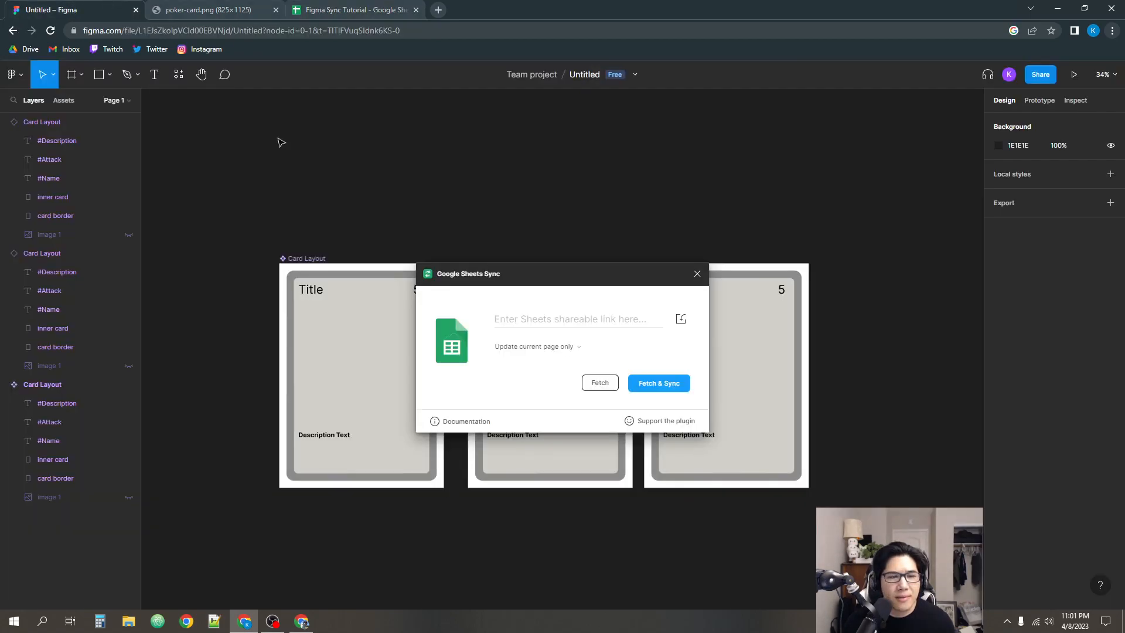
click(597, 319)
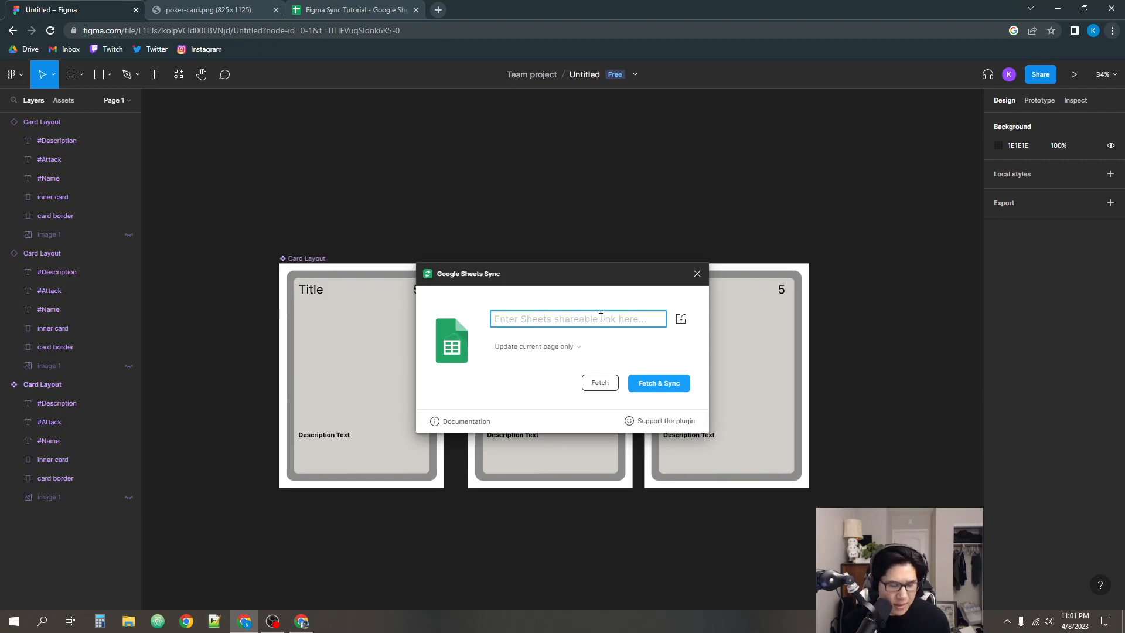
key(ctrl+v)
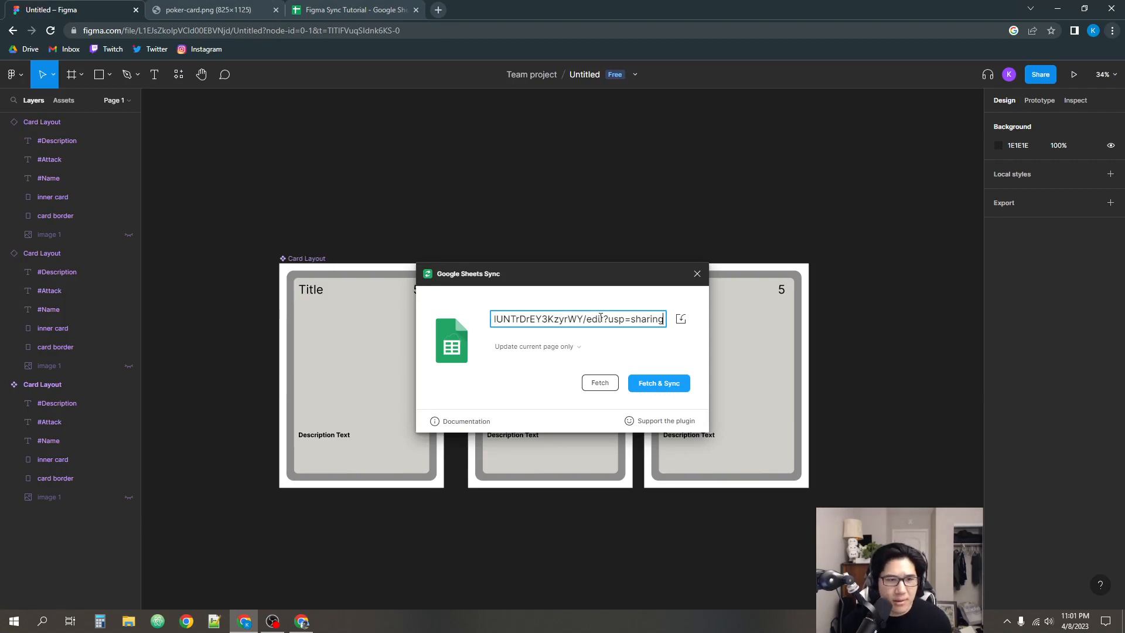
click(520, 378)
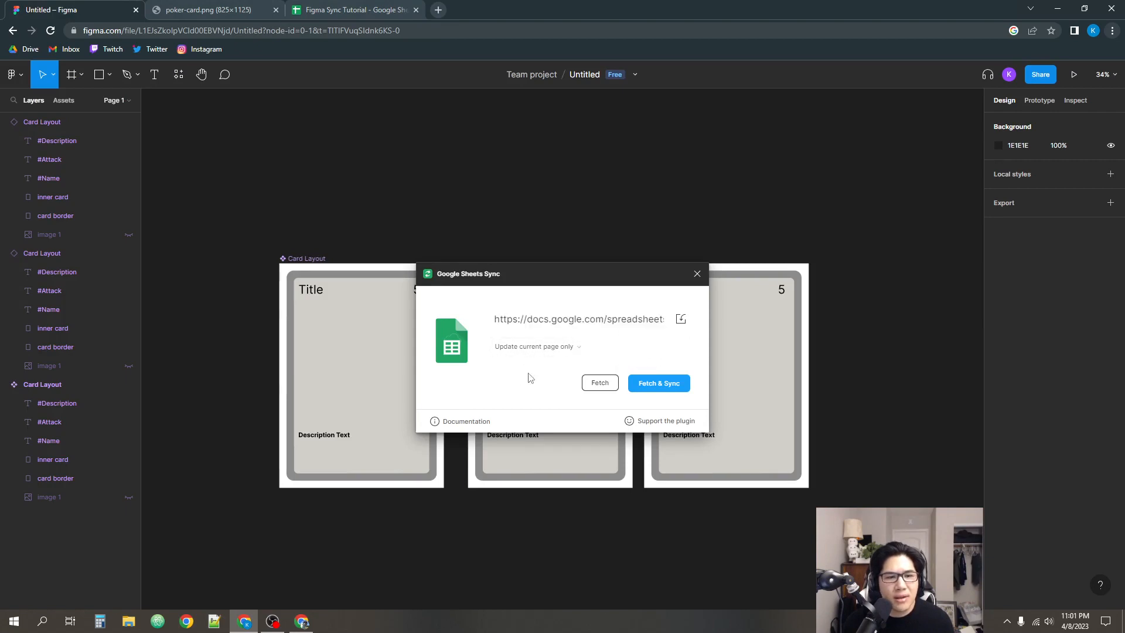
click(666, 385)
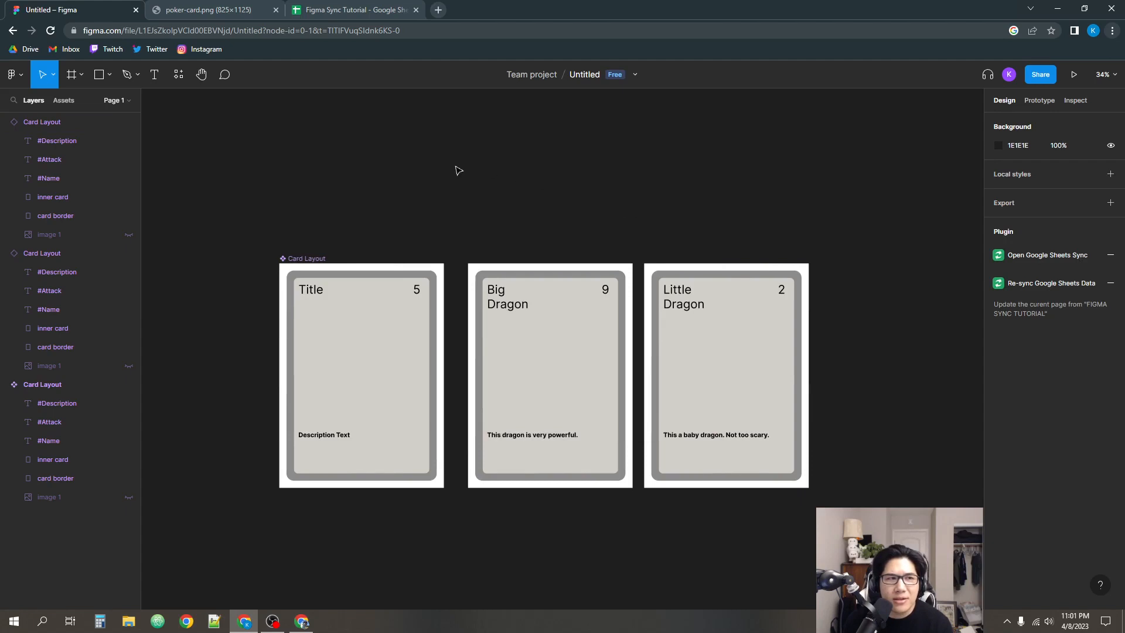
- Check the synced cards against the spreadsheet and set Big Dragon's Attack value there to 7
click(348, 10)
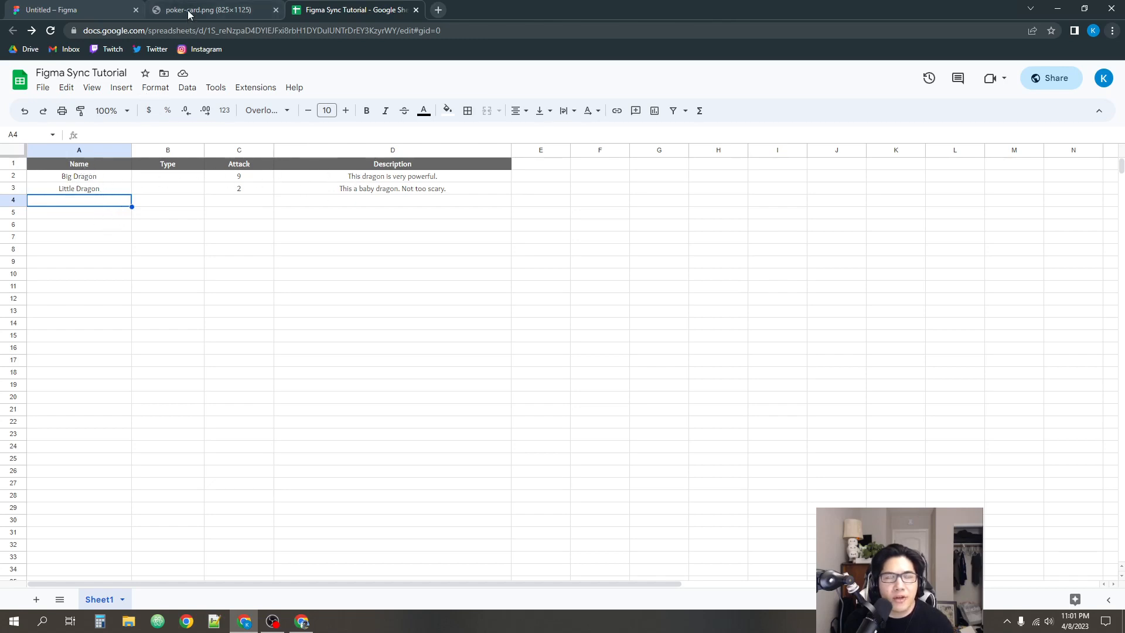
click(71, 6)
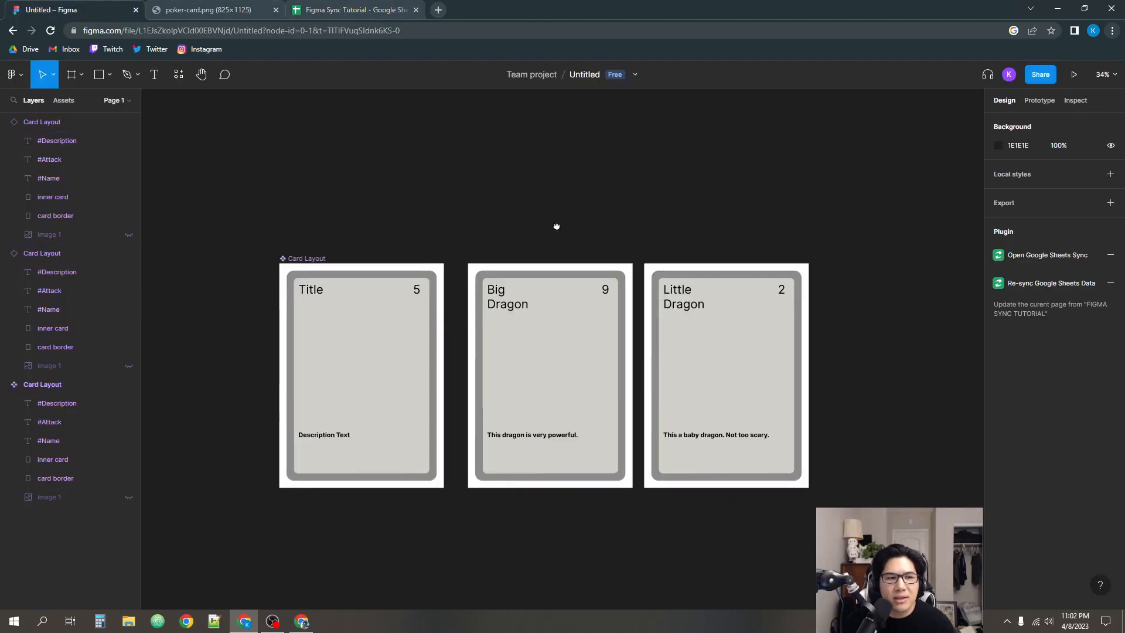
drag(557, 226, 520, 219)
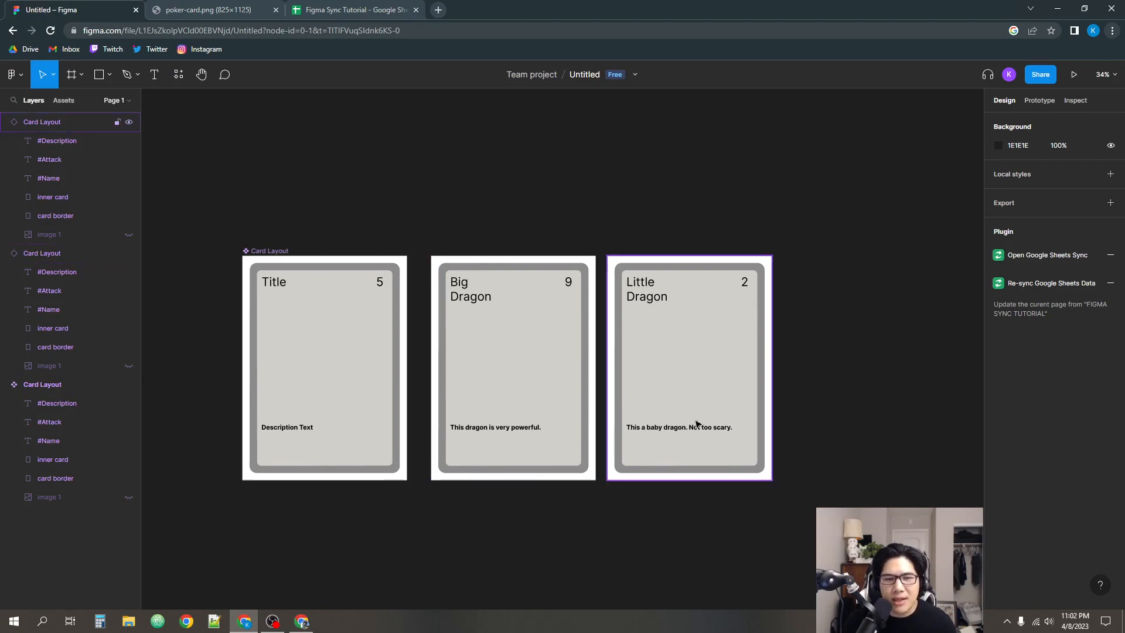
click(341, 9)
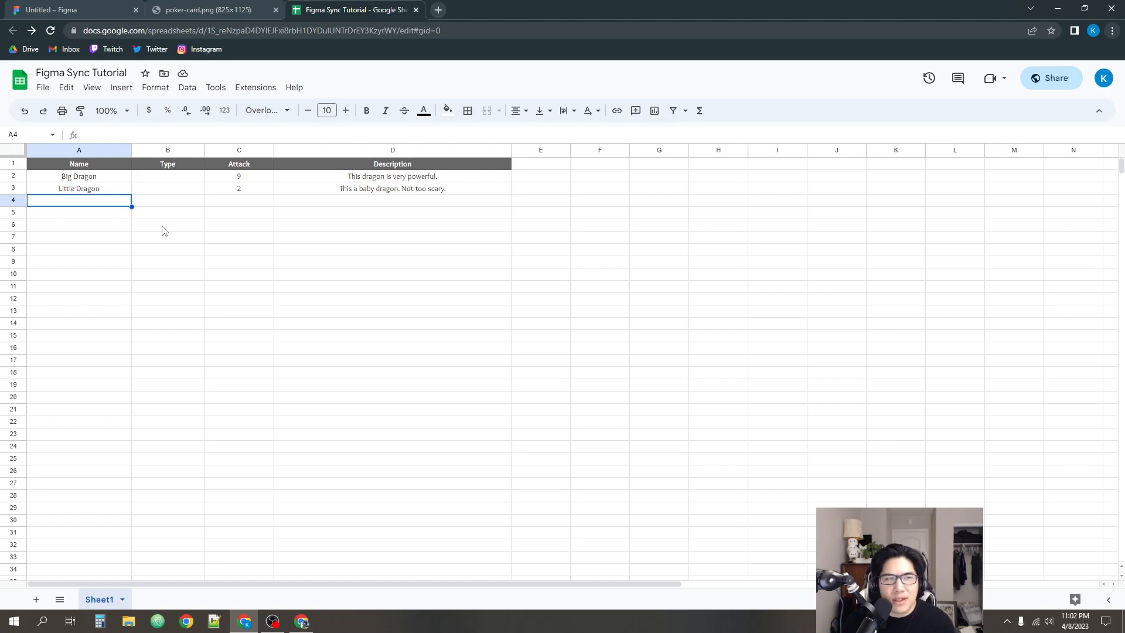
click(240, 176)
double_click(227, 177)
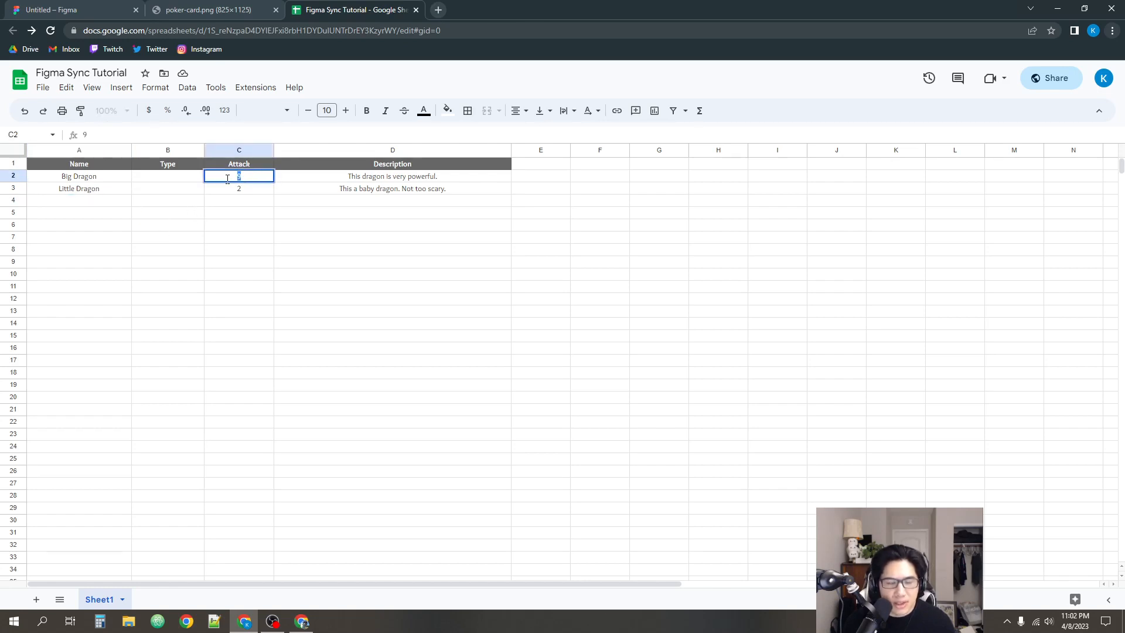
text(7)
click(267, 240)
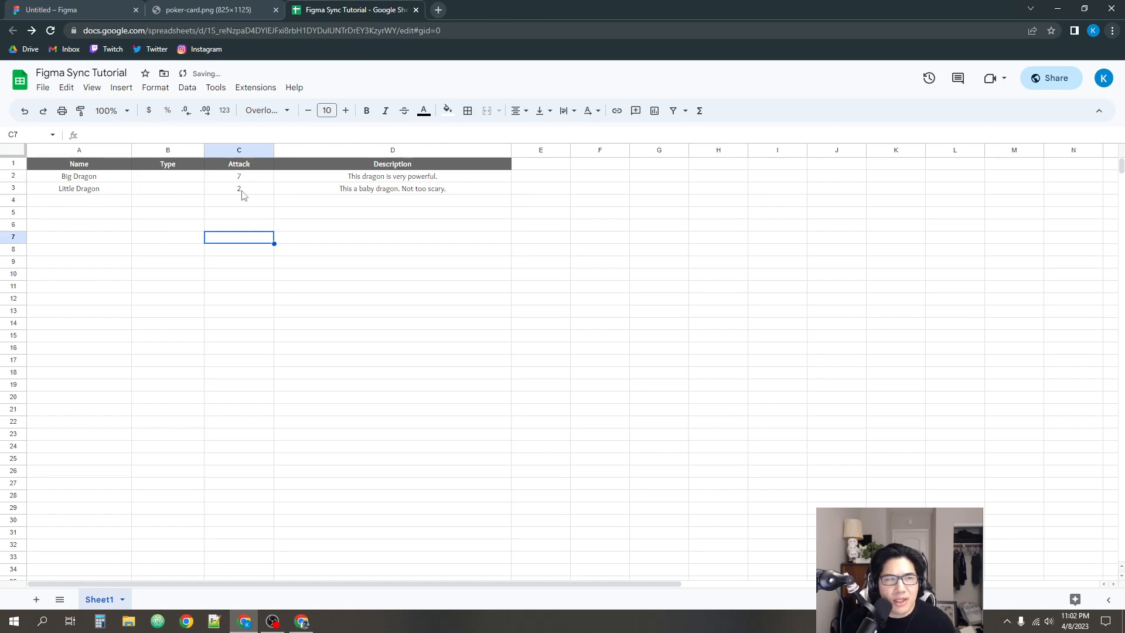
- Set Little Dragon's Attack value to 3 in the spreadsheet
double_click(241, 190)
text(3)
click(271, 228)
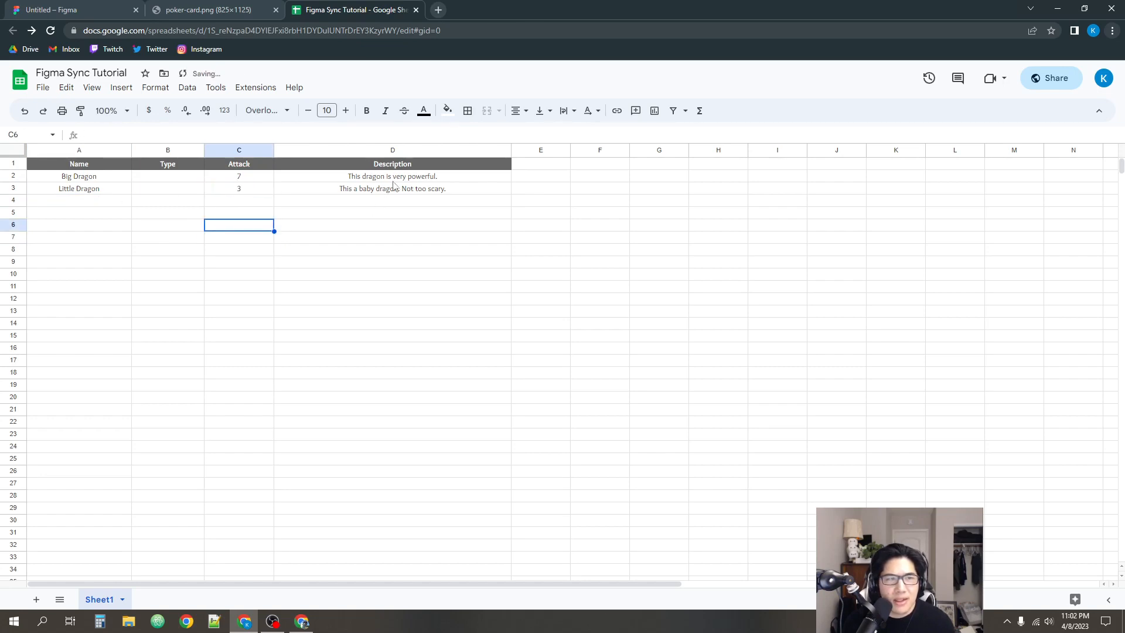
- Extend Big Dragon's description with "But it got nerfed. boo"
click(428, 177)
double_click(442, 177)
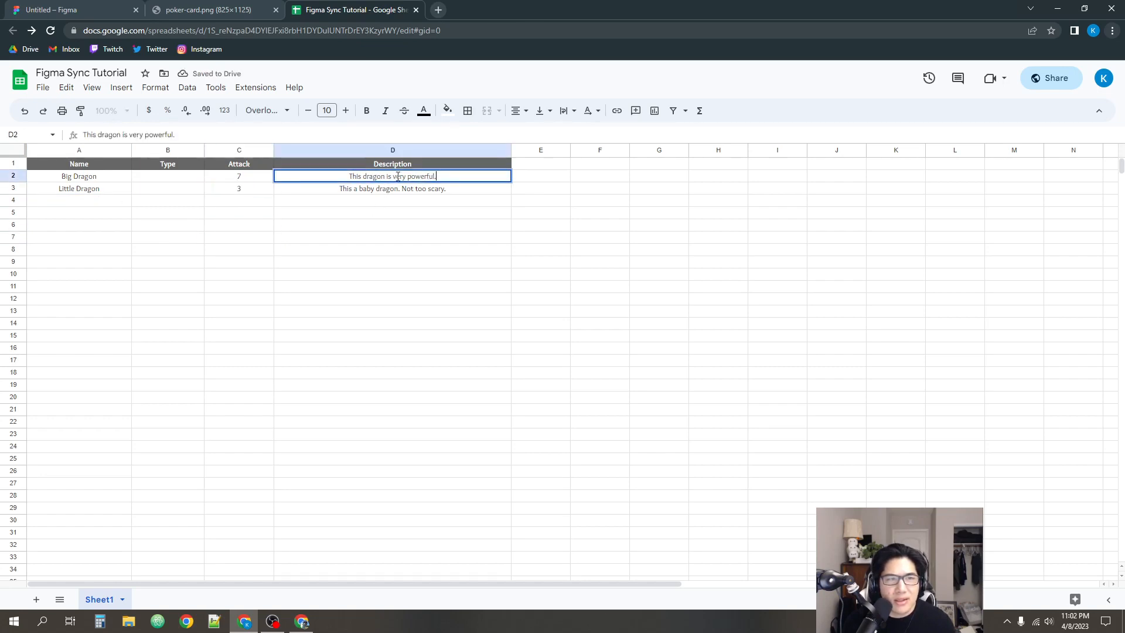
text(Bit)
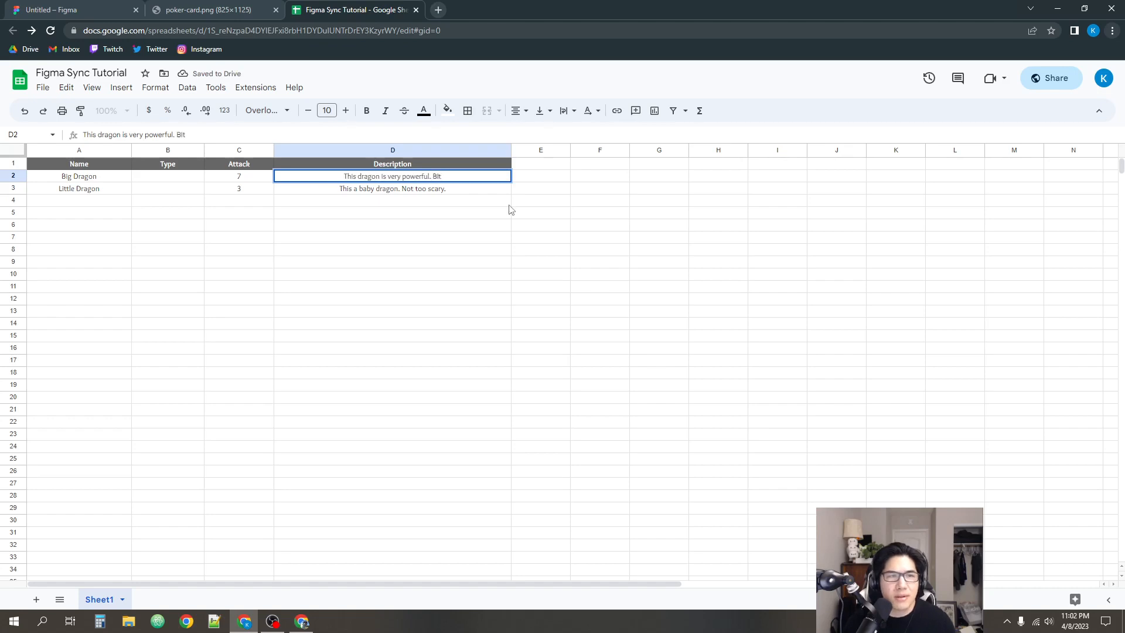
key(BackSpace)
key(BackSpace)
text(u)
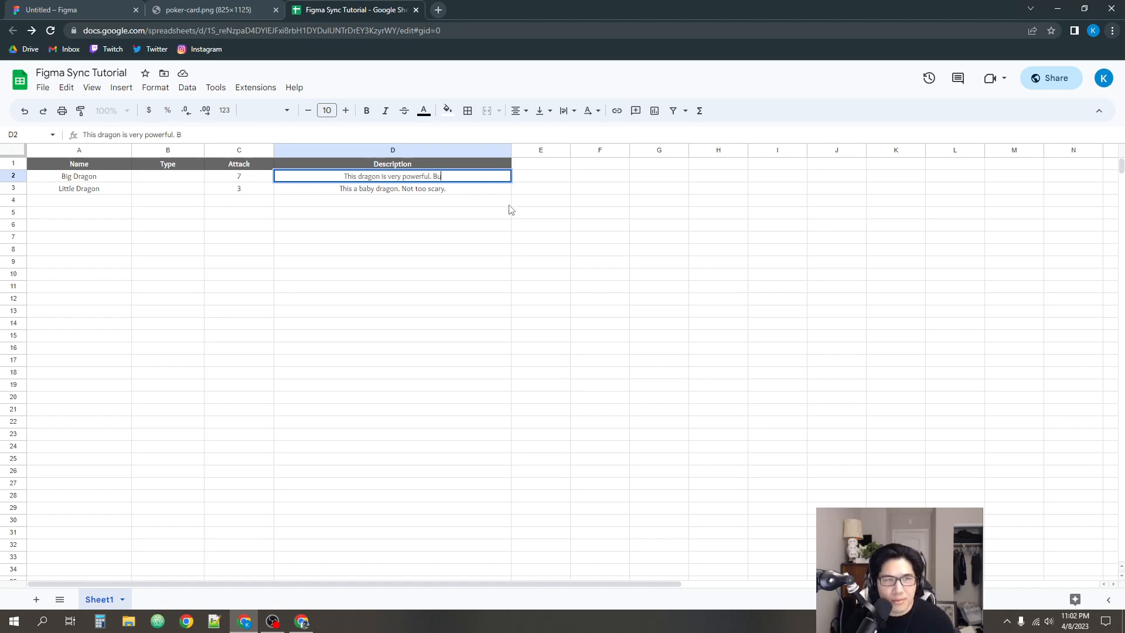
text(t it got nerfed. boo)
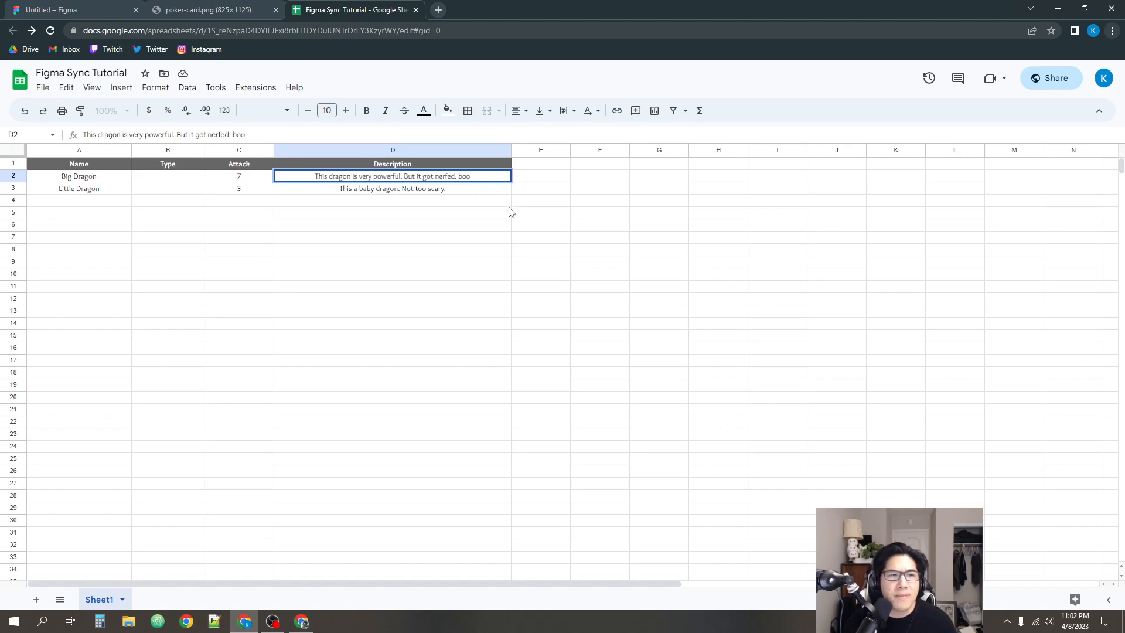
click(487, 241)
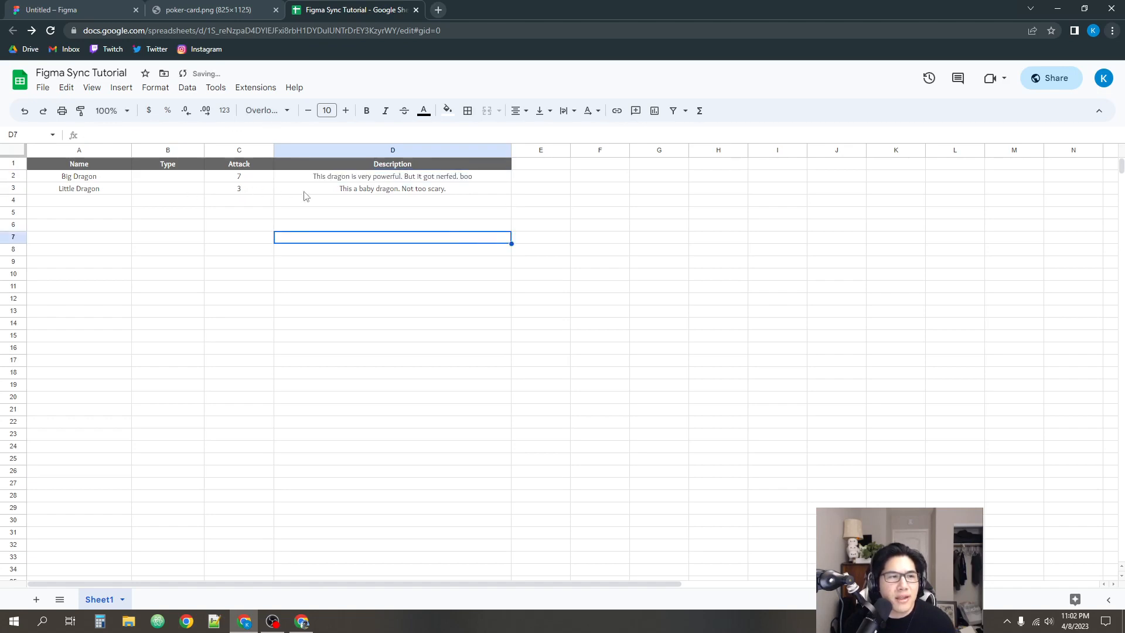
- Extend Little Dragon's description with "Got a buff!!"
double_click(467, 190)
text(Go)
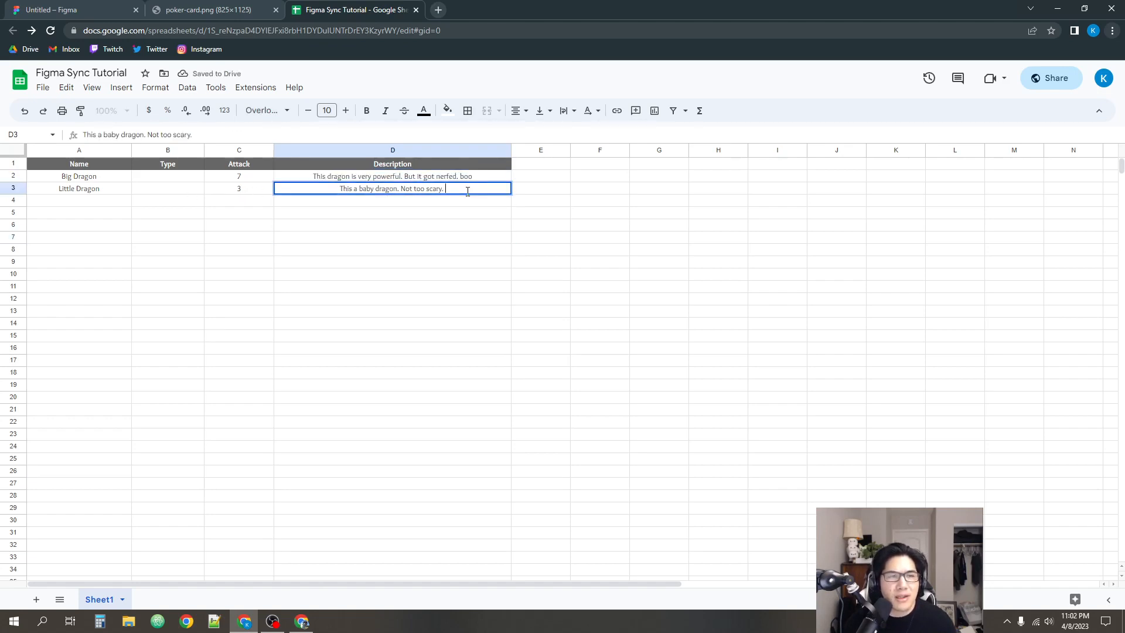
text(t a buff!!)
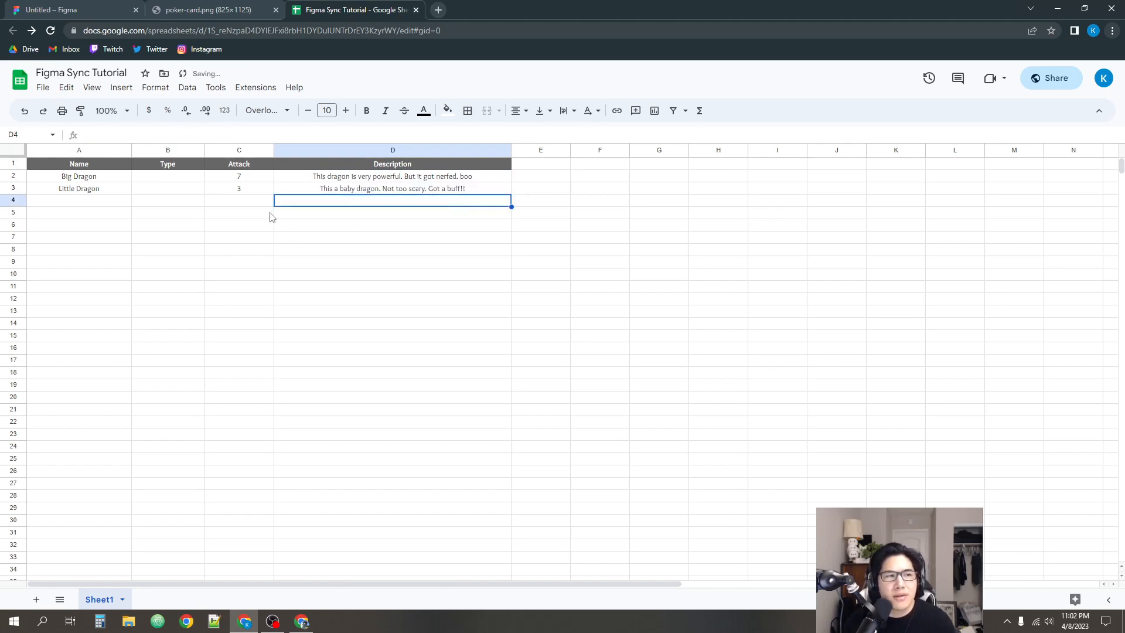
- Switch to Figma and run the Google Sheets Sync plugin
click(90, 8)
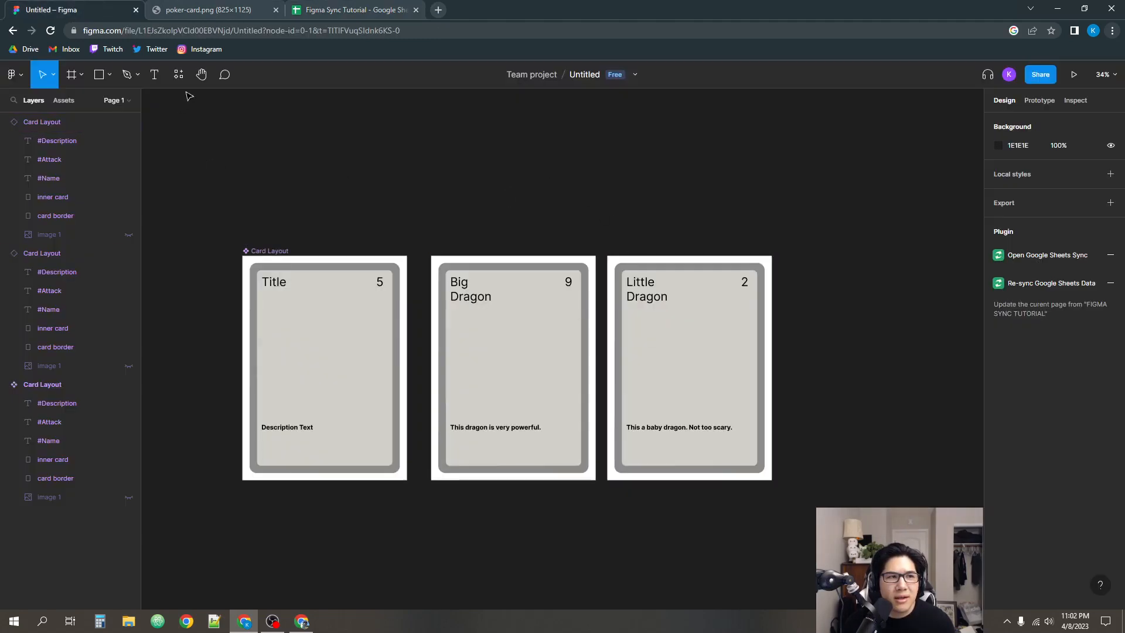
click(178, 74)
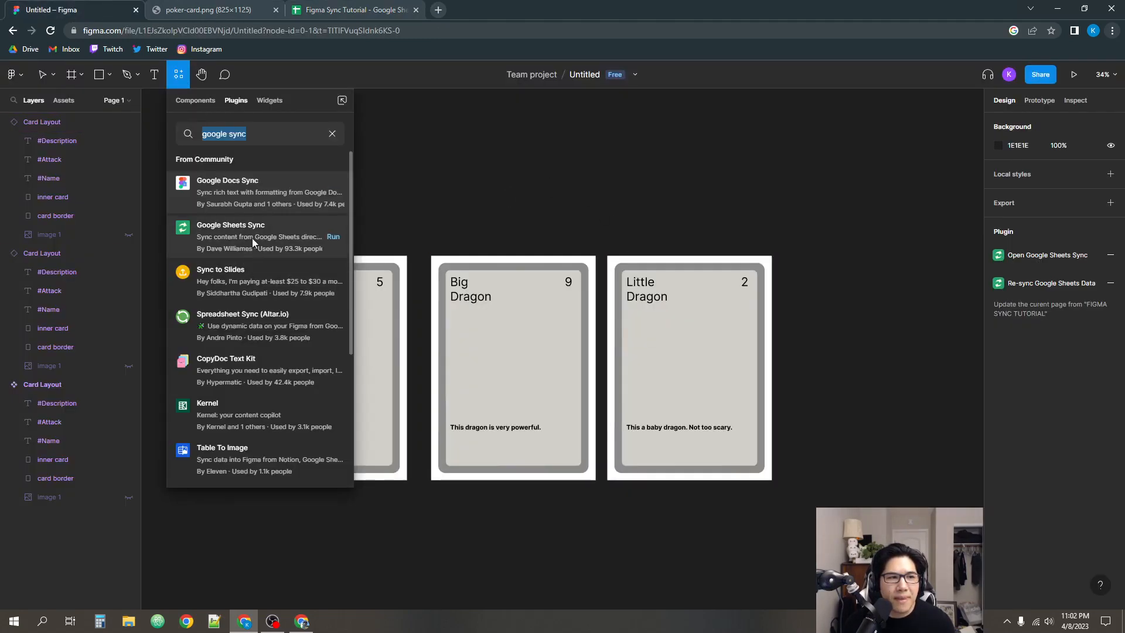
click(301, 241)
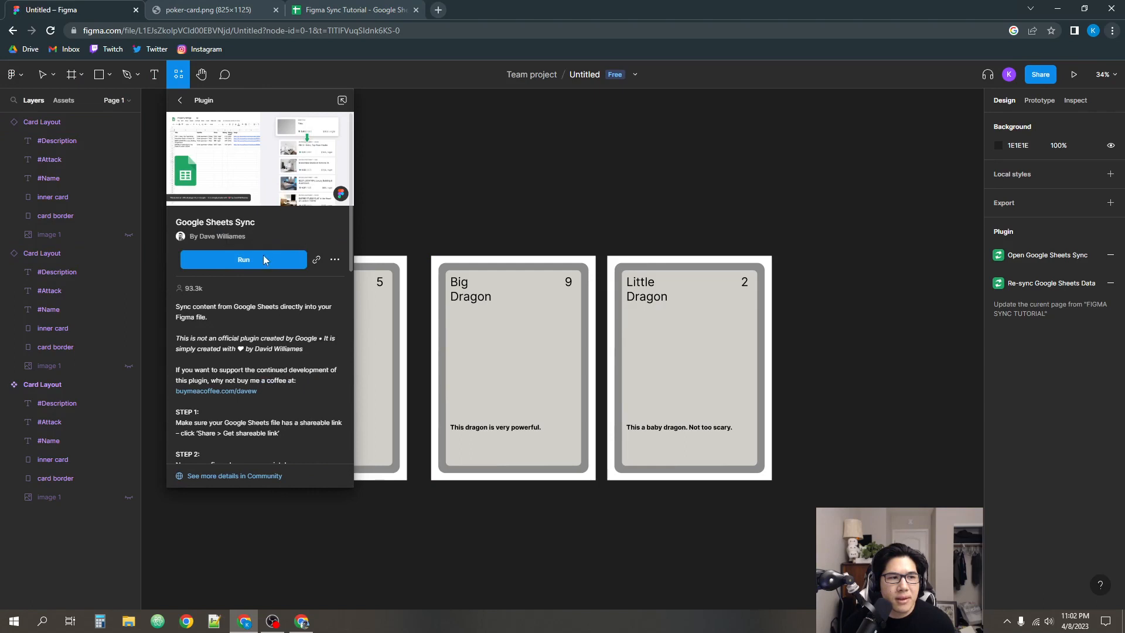
click(264, 260)
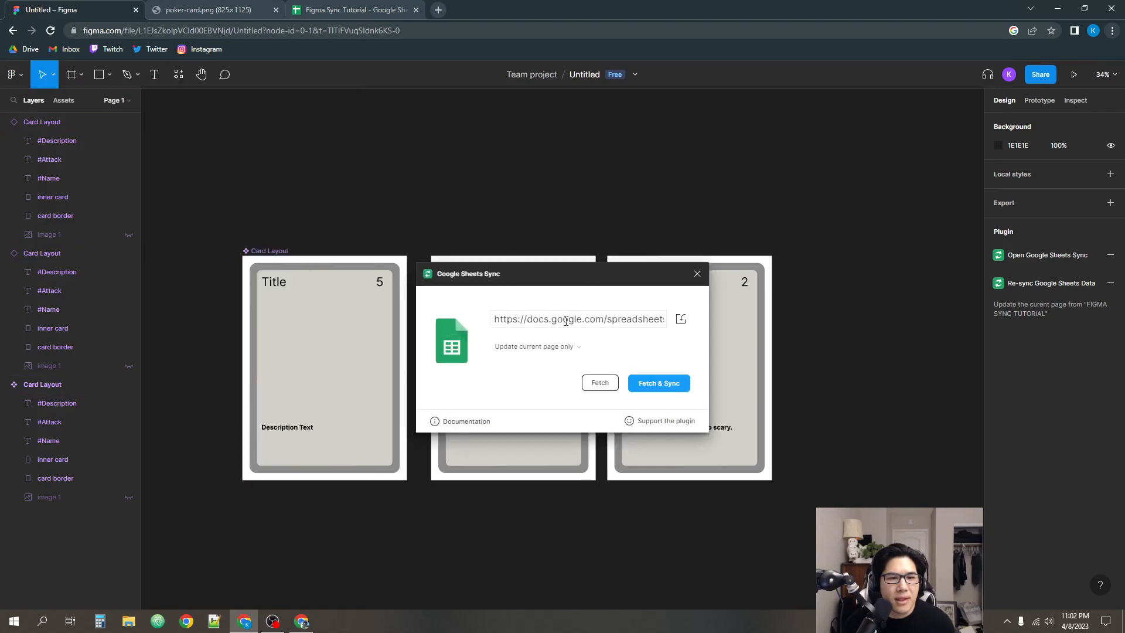
- Enter the copied spreadsheet link in Google Sheets Sync and fetch and sync the edited values into the current page's cards
click(565, 320)
key(ctrl+a)
key(ctrl+v)
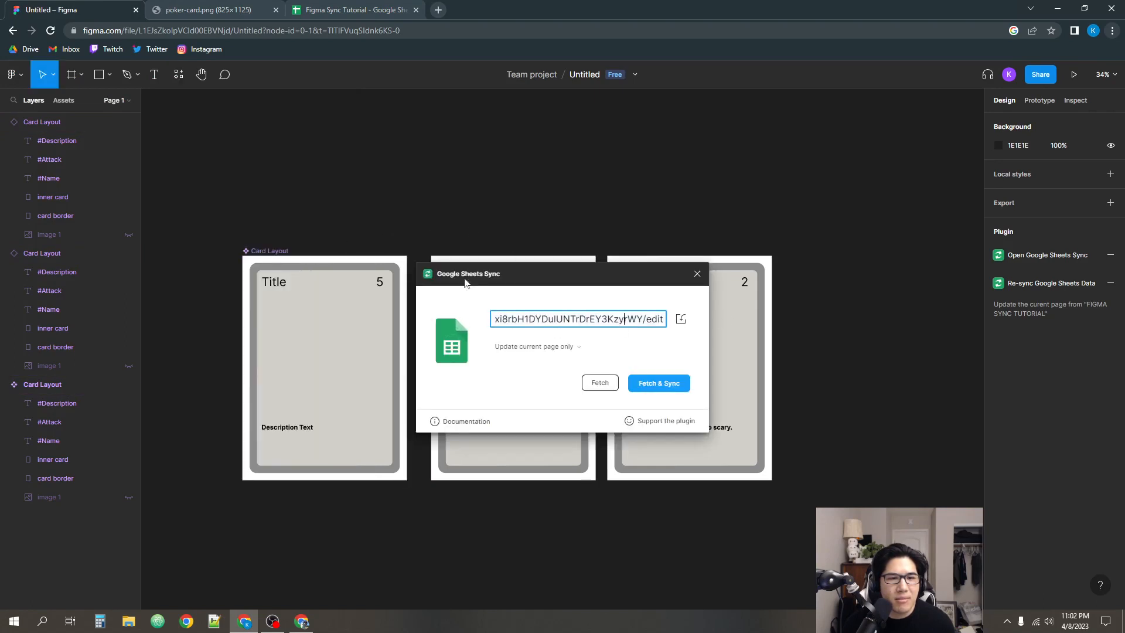
drag(544, 279, 529, 101)
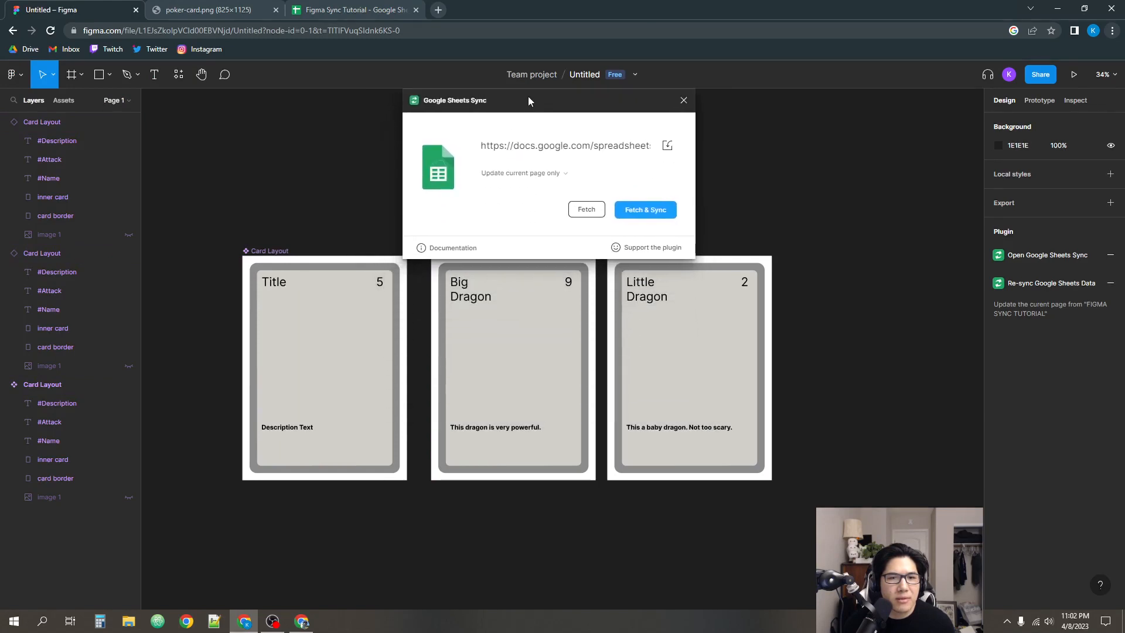
drag(885, 349, 892, 373)
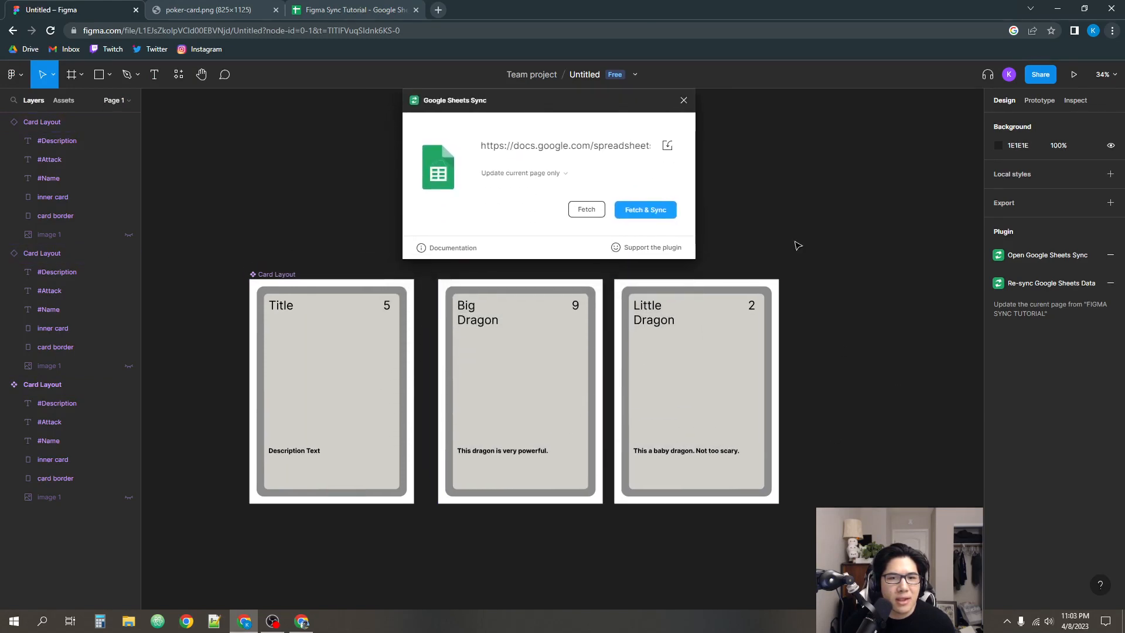
click(661, 214)
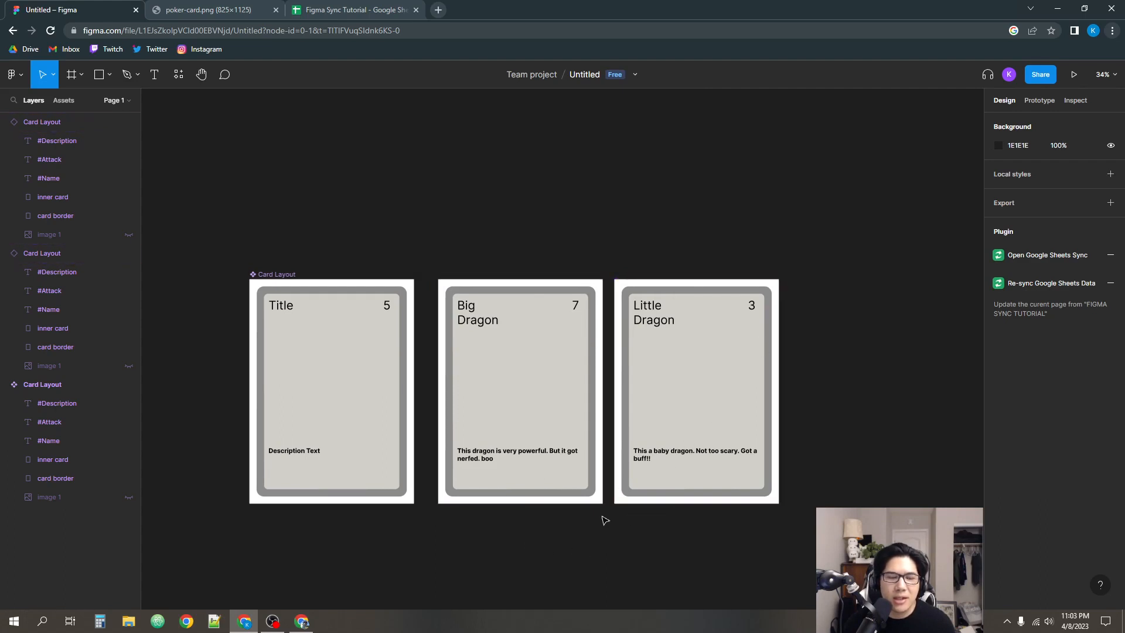
- Duplicate the Little Dragon card twice, placing the copies side by side at the end of the card row
drag(820, 389, 764, 363)
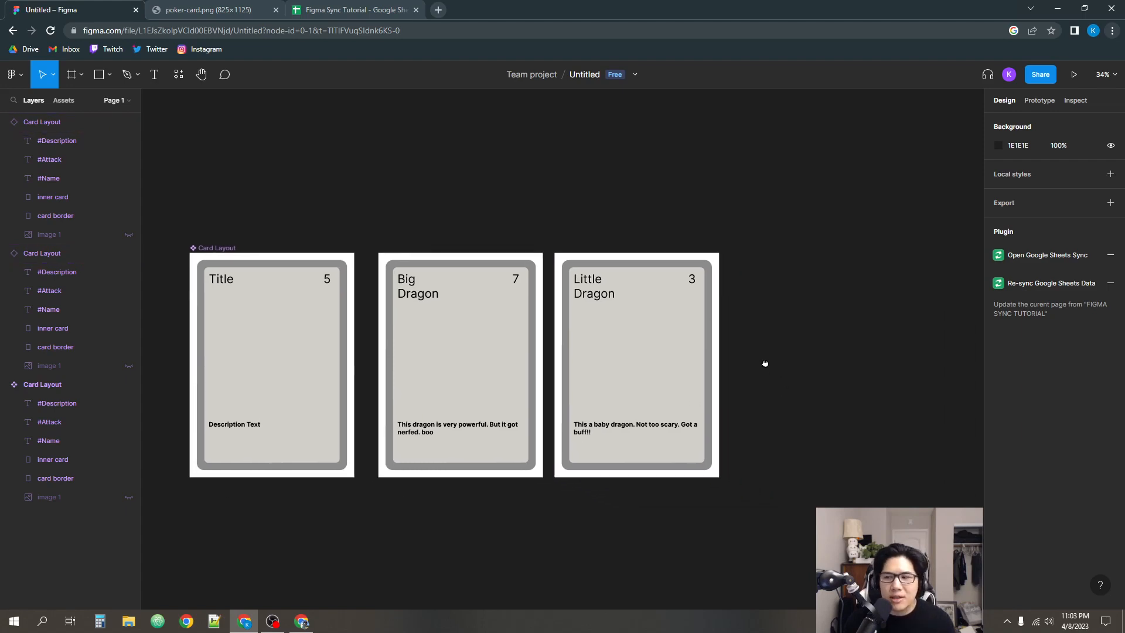
scroll(814, 301, right, 2)
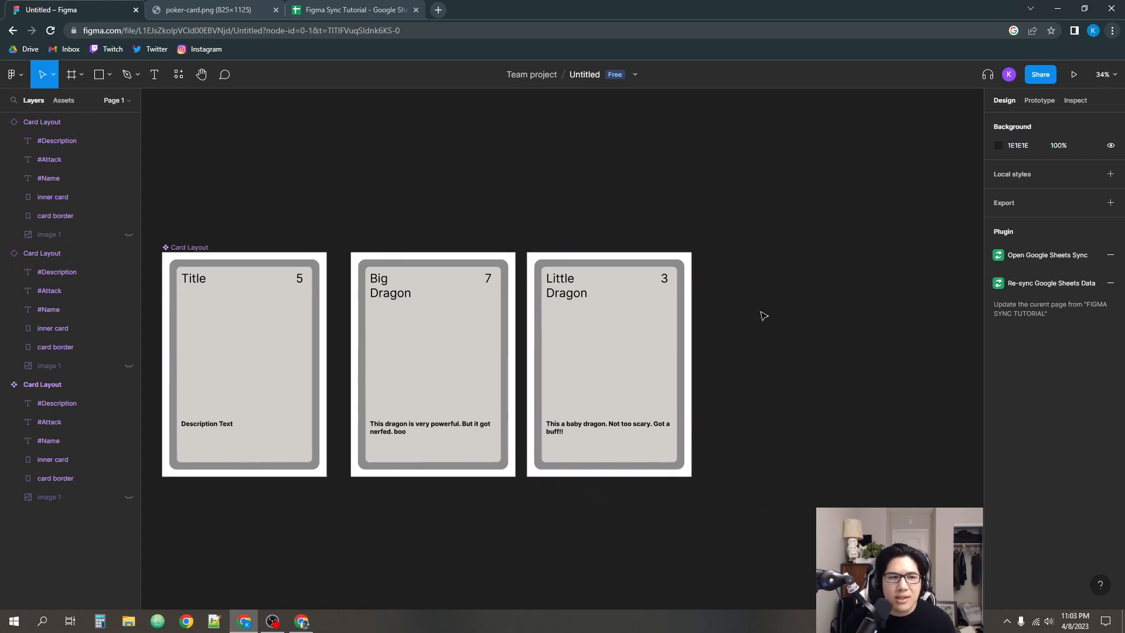
click(649, 332)
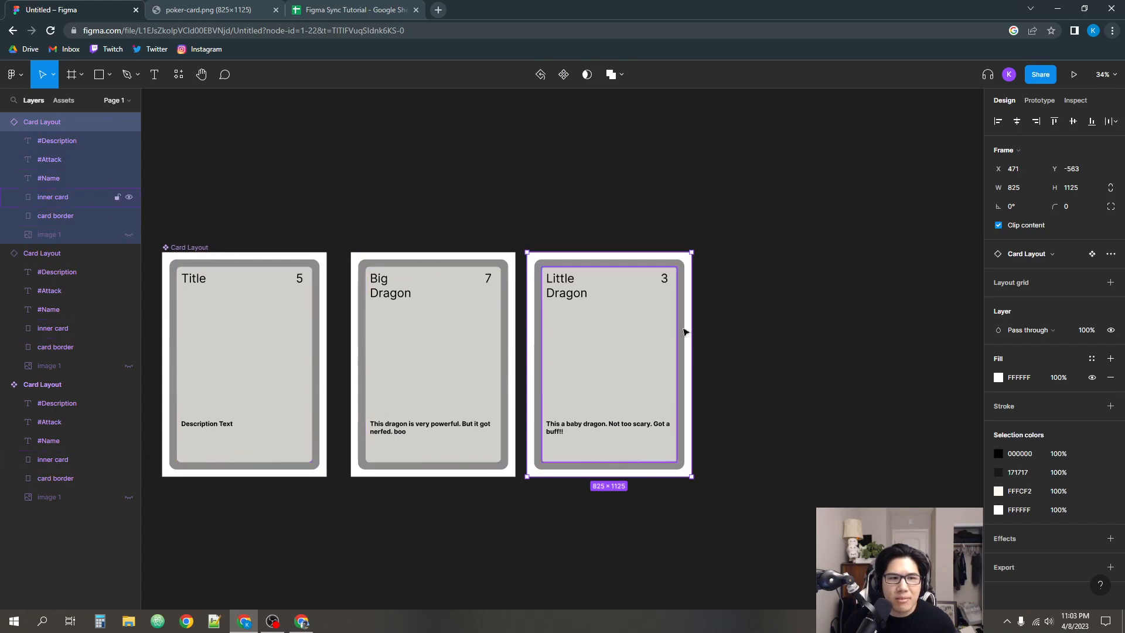
drag(607, 325, 783, 356)
scroll(783, 356, right, 3)
drag(690, 311, 849, 343)
click(573, 225)
- Switch to the Figma Sync Tutorial spreadsheet and add a Medium Dragon row with Attack 5 and description "I'm very medium."
click(332, 12)
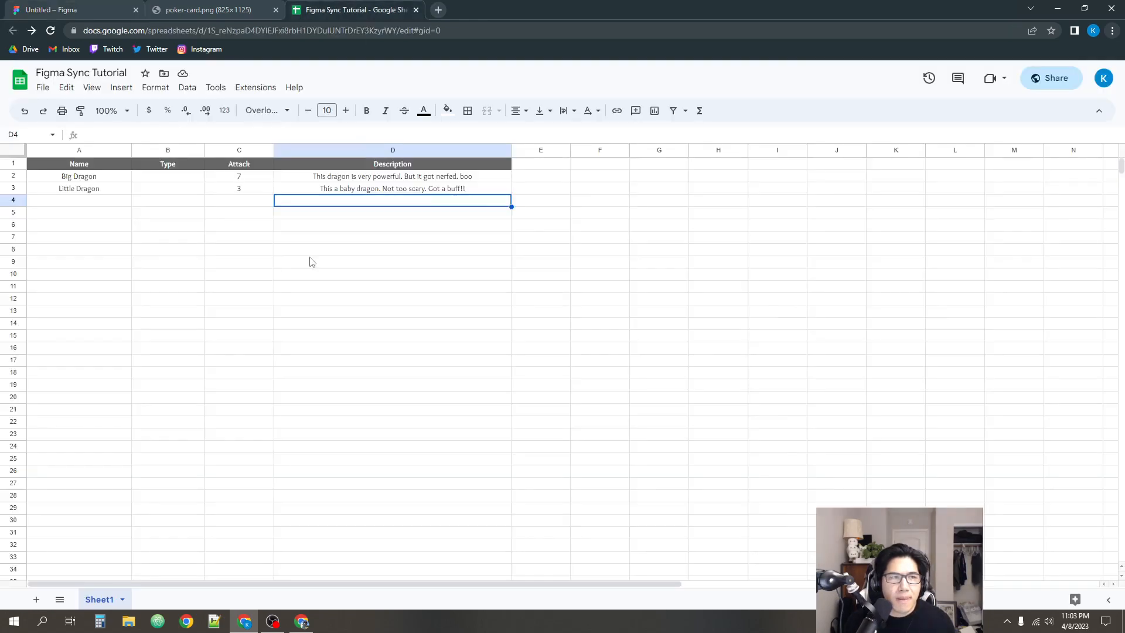
click(128, 214)
click(111, 205)
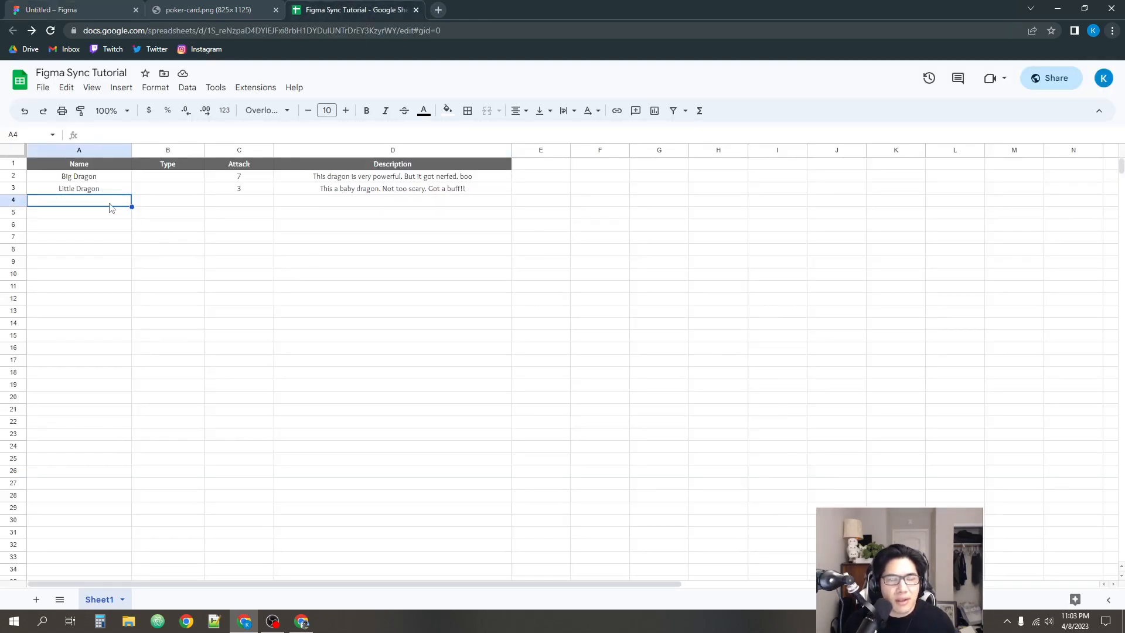
text(MEd)
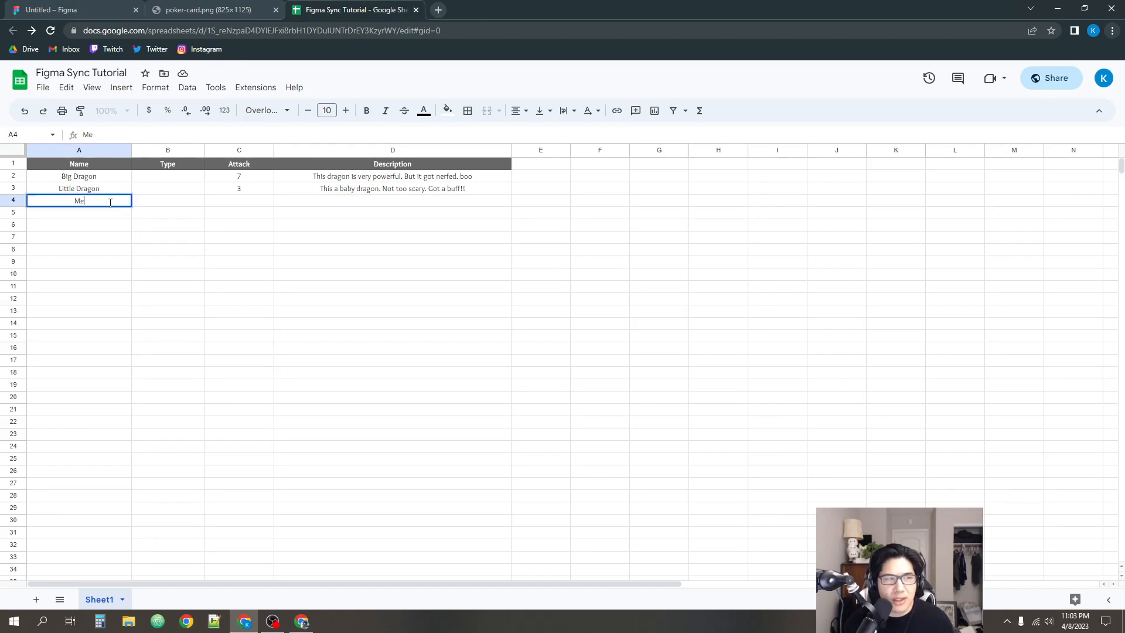
text(dium Dragon)
key(Tab)
key(Tab)
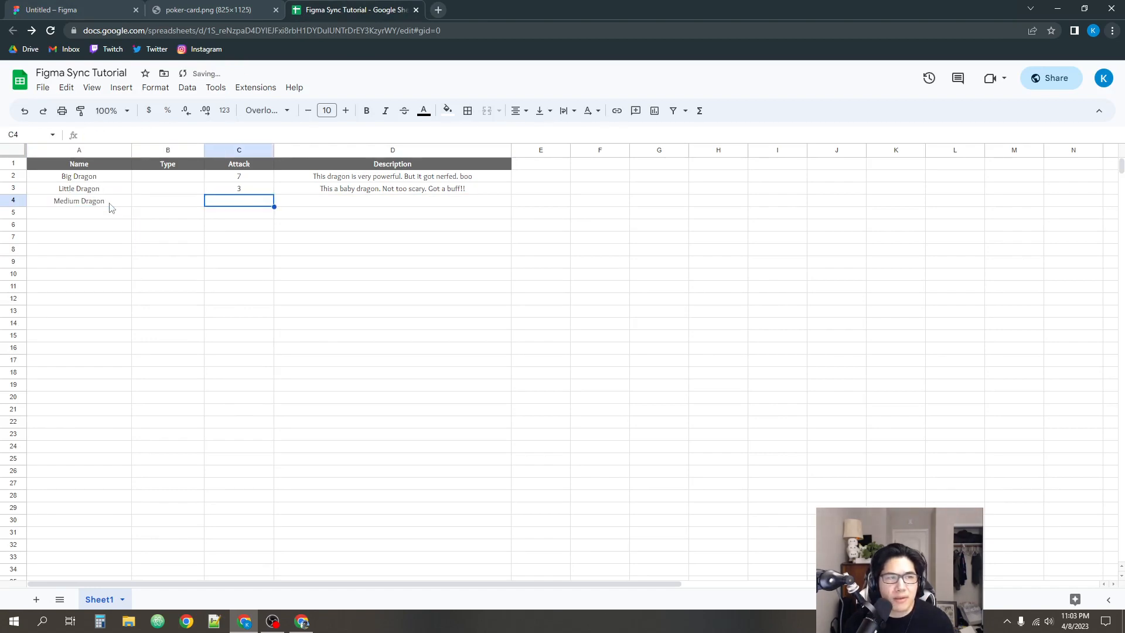
text(5)
key(Tab)
text(I'm)
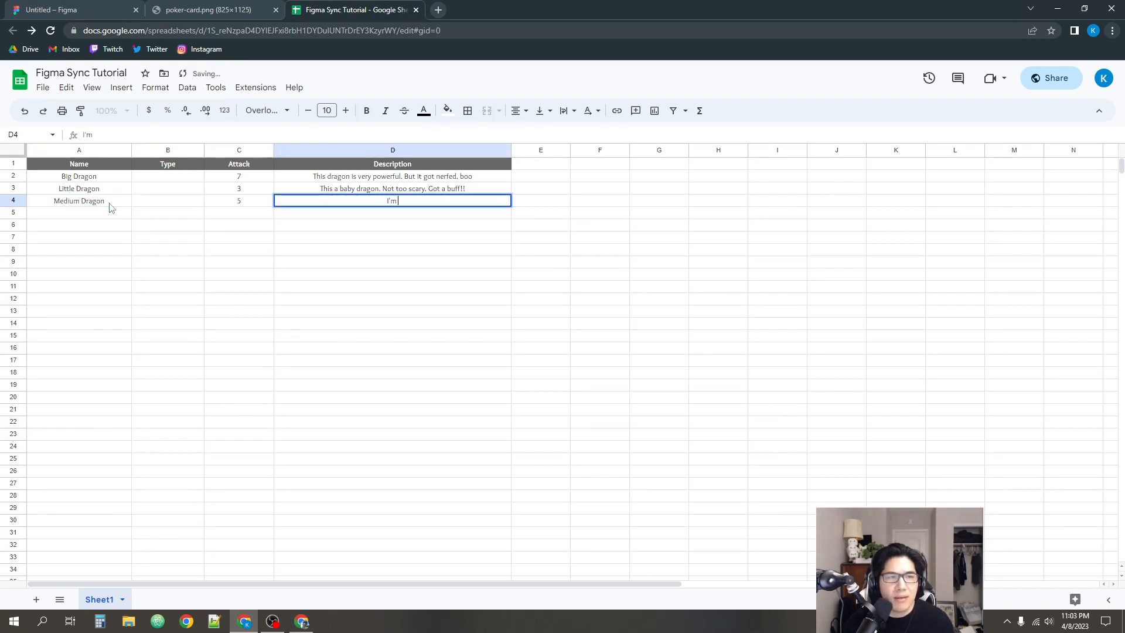
text( very medium)
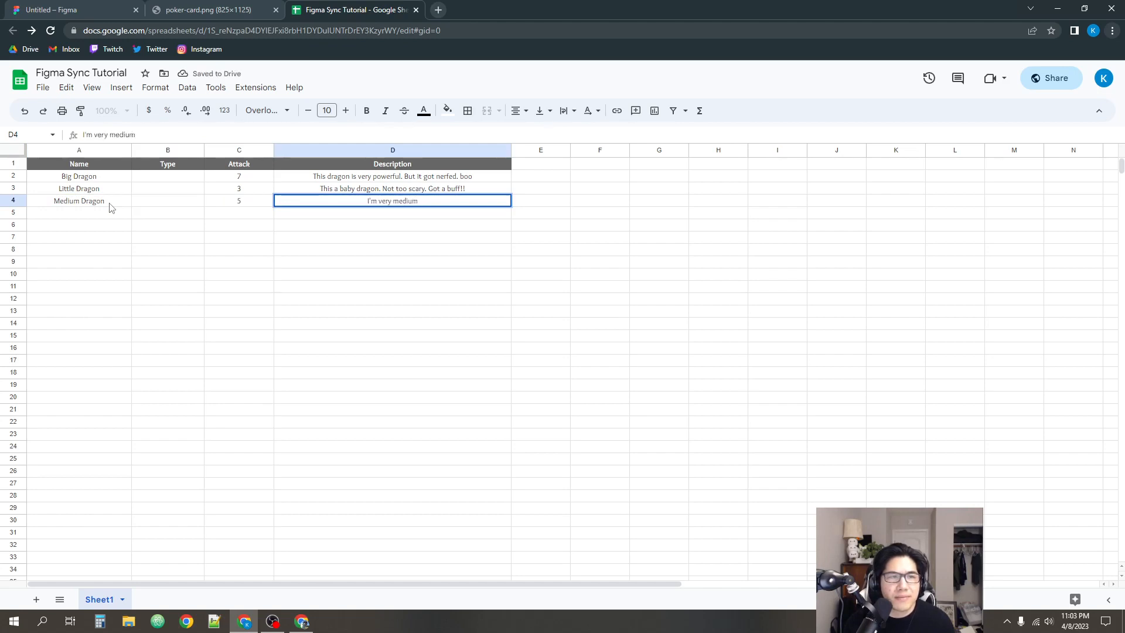
text(.)
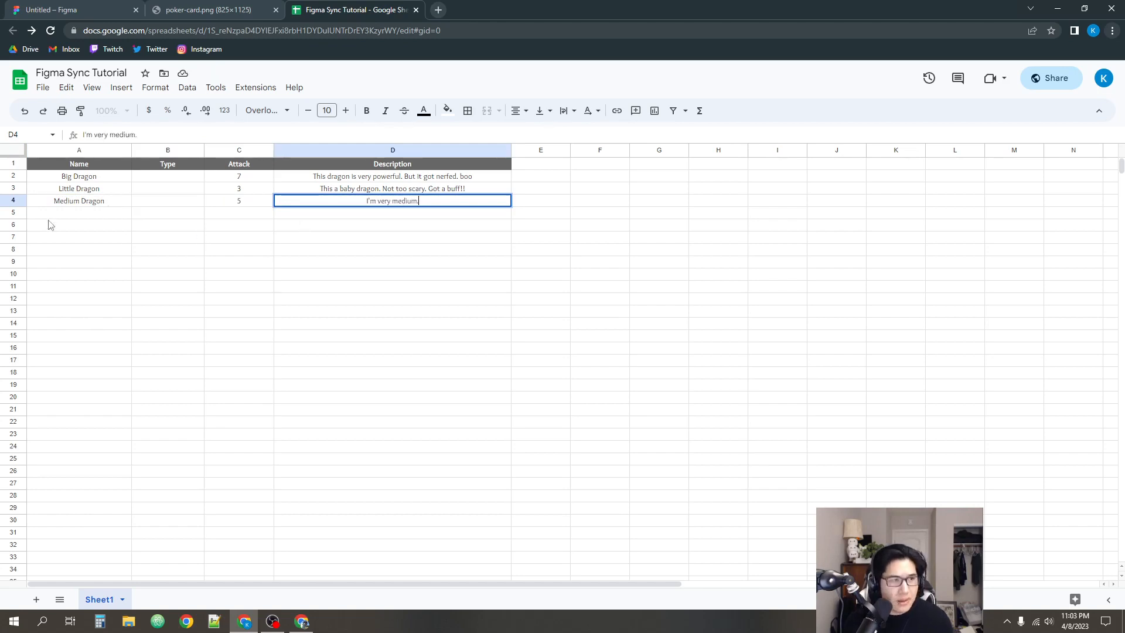
- Add a Huge Dragon row with Attack 100 and description "This is OP, why is it here."
click(83, 214)
text(Huge Dragon)
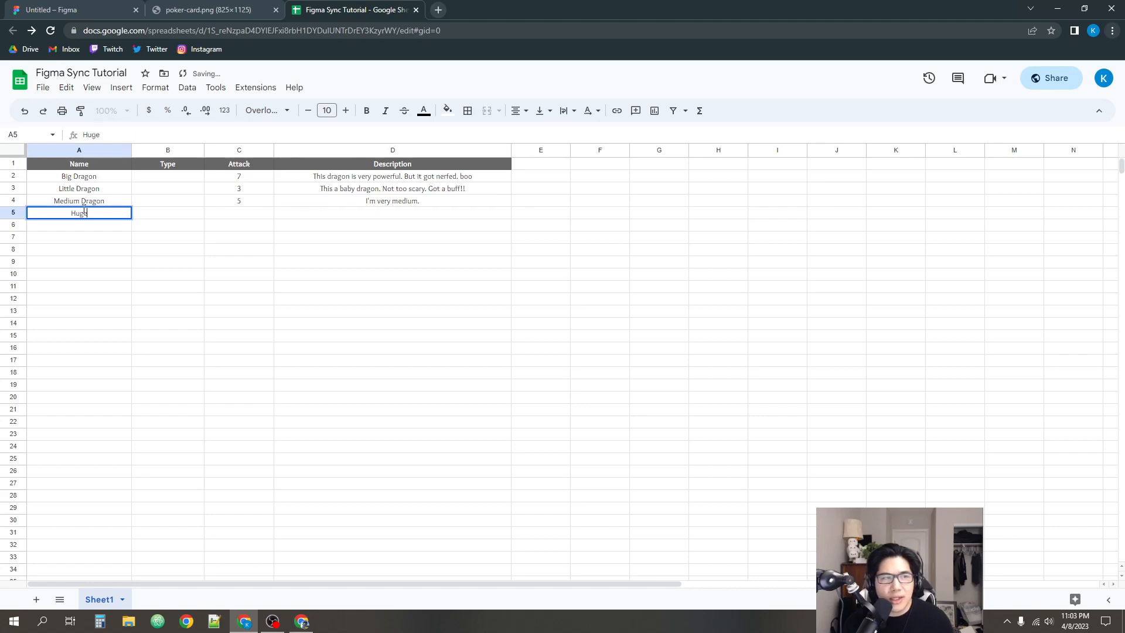
key(Tab)
key(Tab)
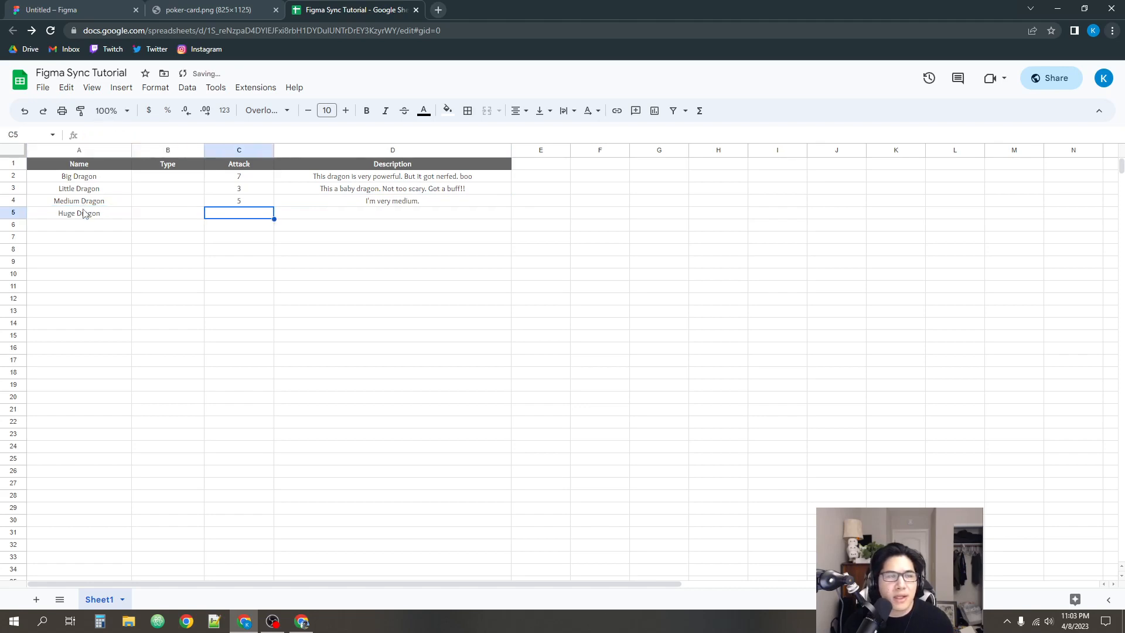
text(100)
key(Tab)
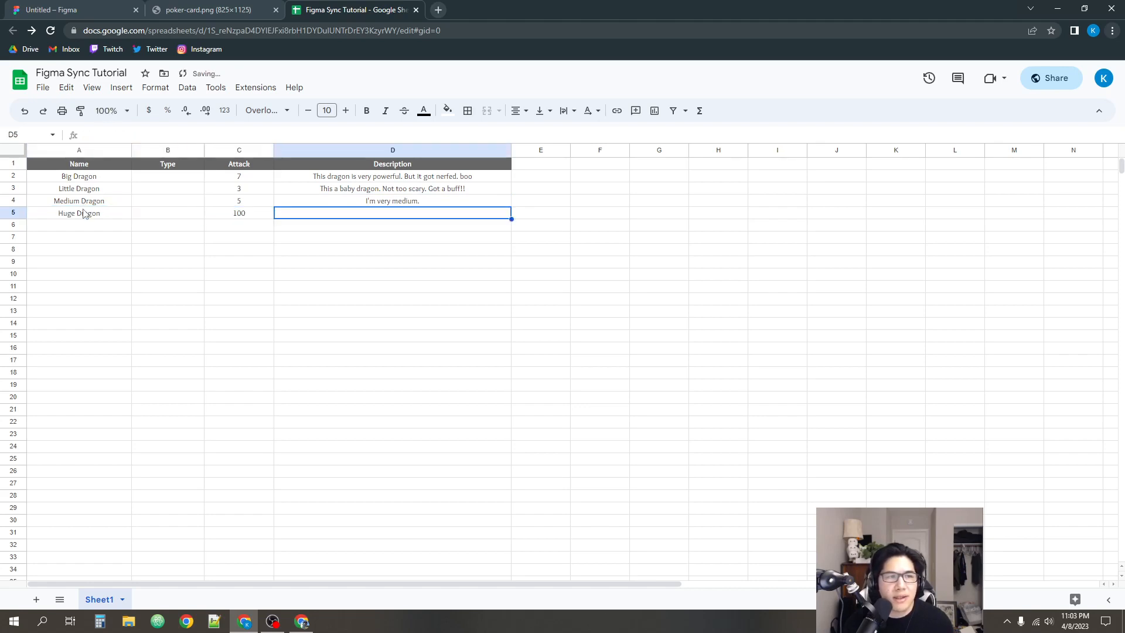
text(This is OP)
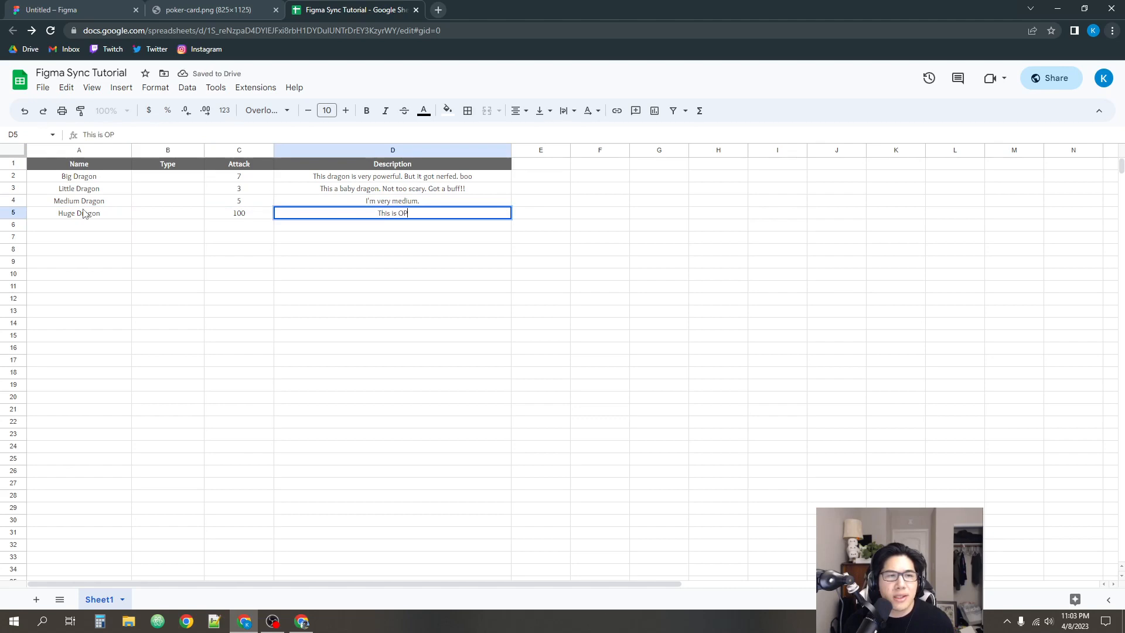
text(, why is it)
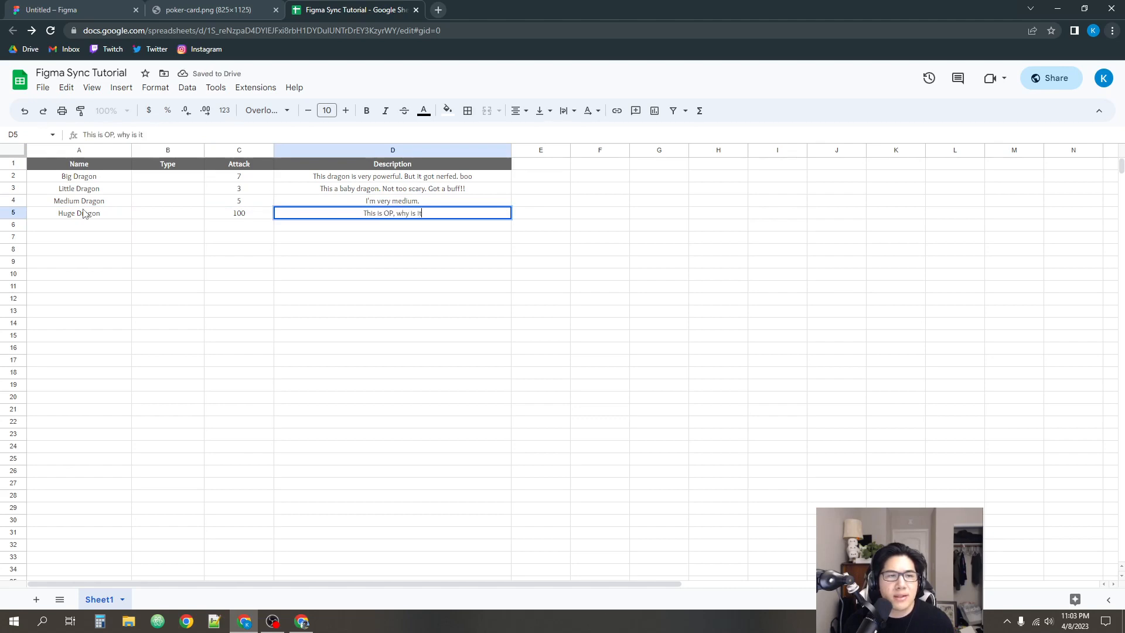
text( here.)
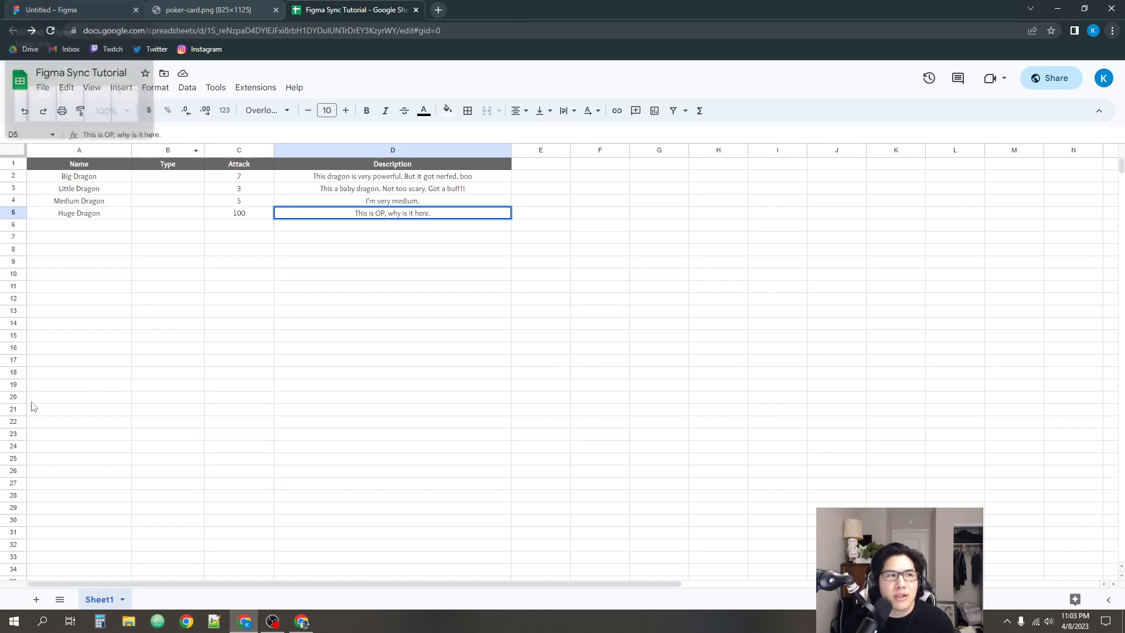
- Switch back to the Figma file and run Google Sheets Sync to fetch and sync the new rows into the current page
click(70, 5)
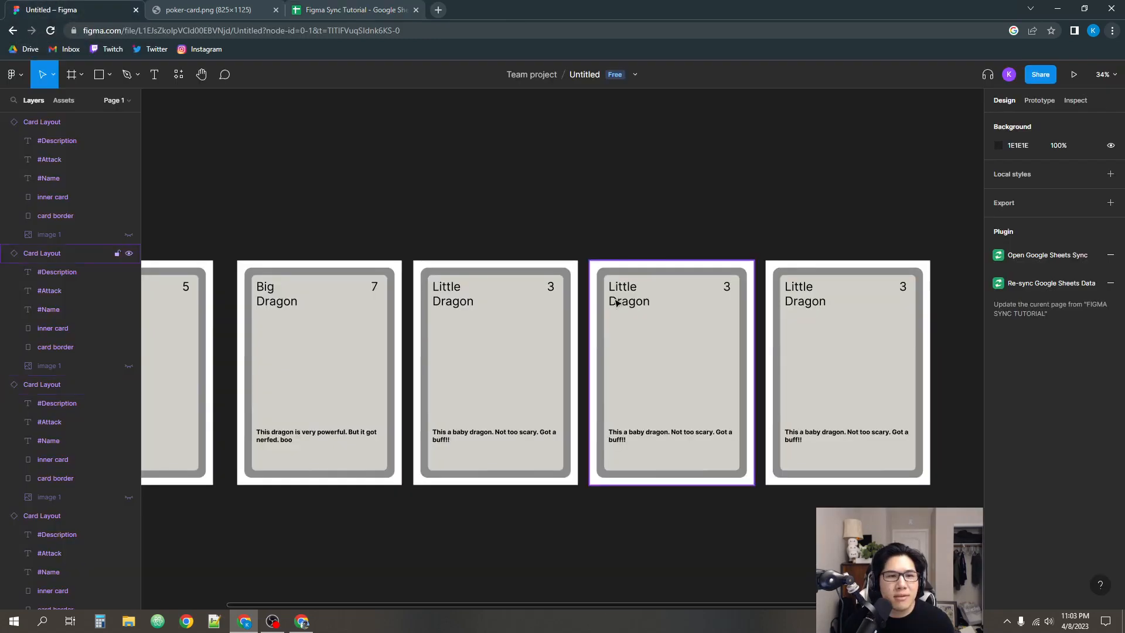
scroll(535, 226, down, 3)
scroll(516, 246, up, 2)
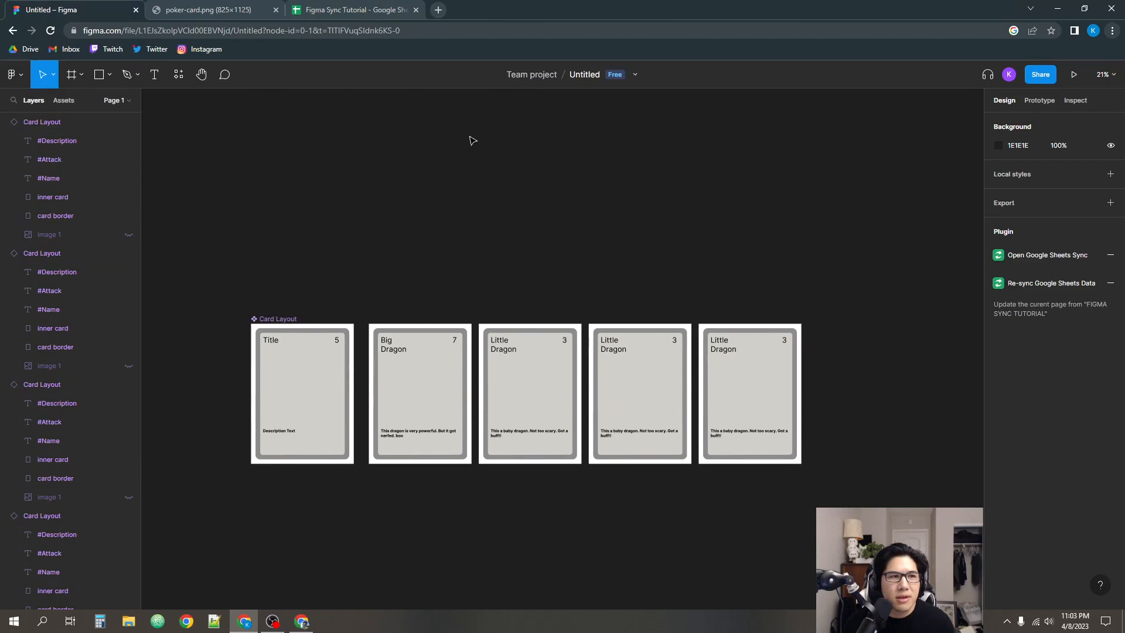
click(179, 74)
click(243, 231)
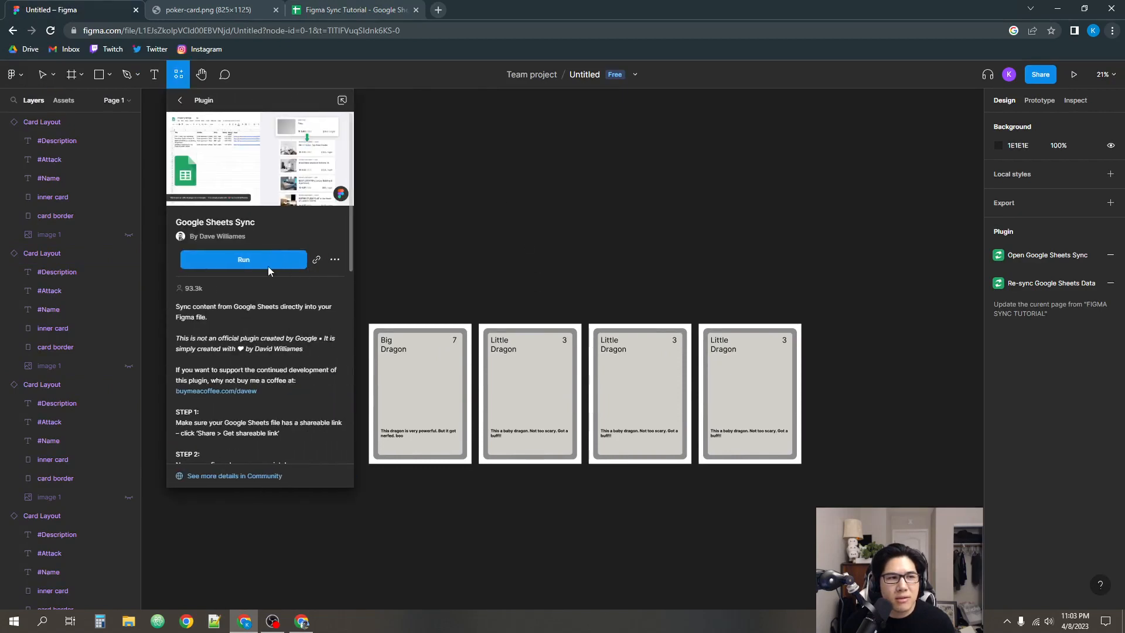
click(268, 267)
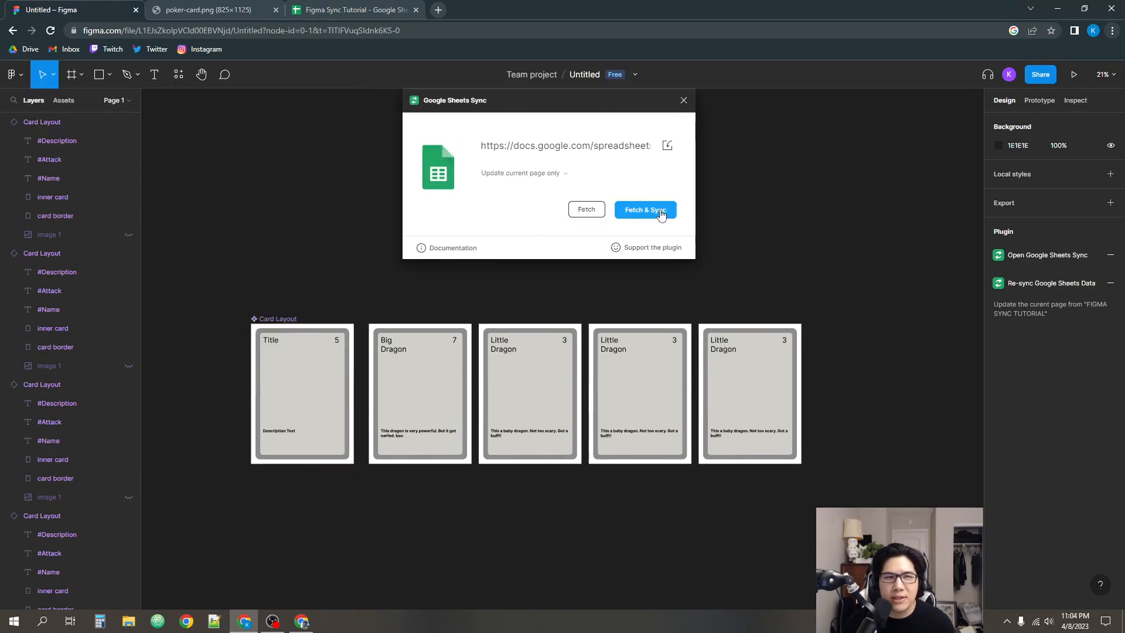
click(661, 215)
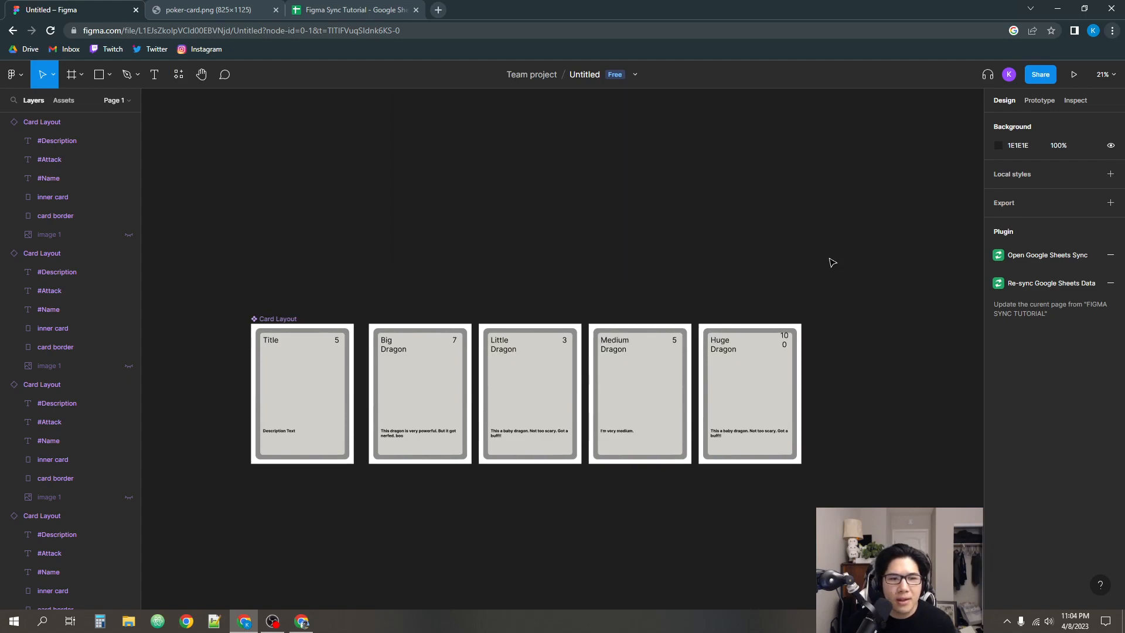
- Examine the synced dragon cards and select the Attack text on the Huge Dragon card to check its text box
scroll(843, 372, down, 1)
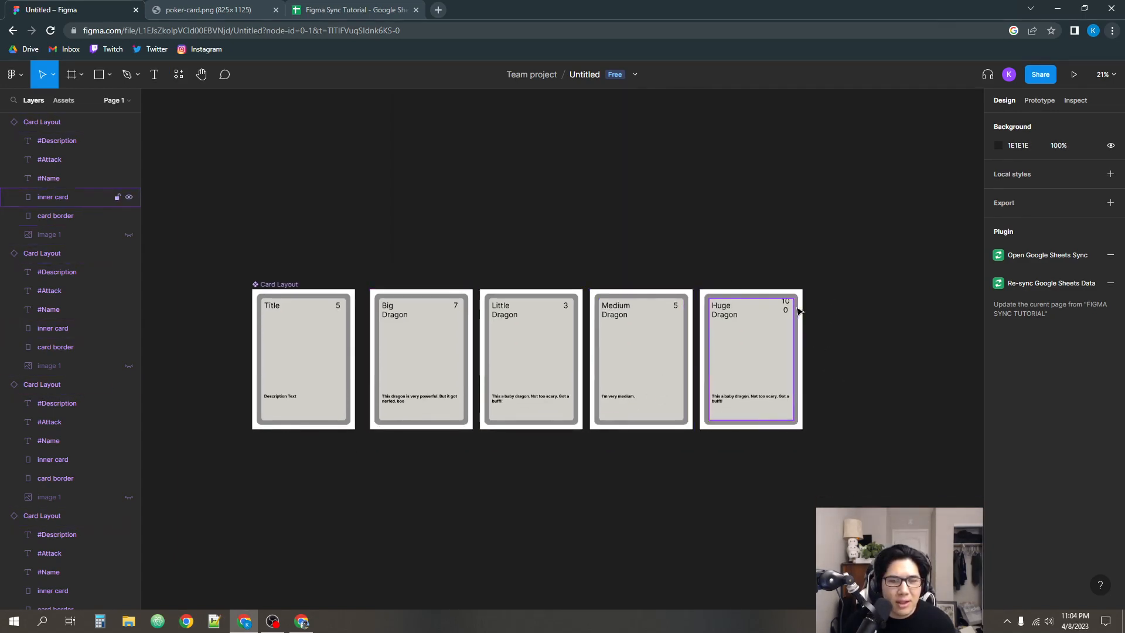
scroll(798, 310, up, 5)
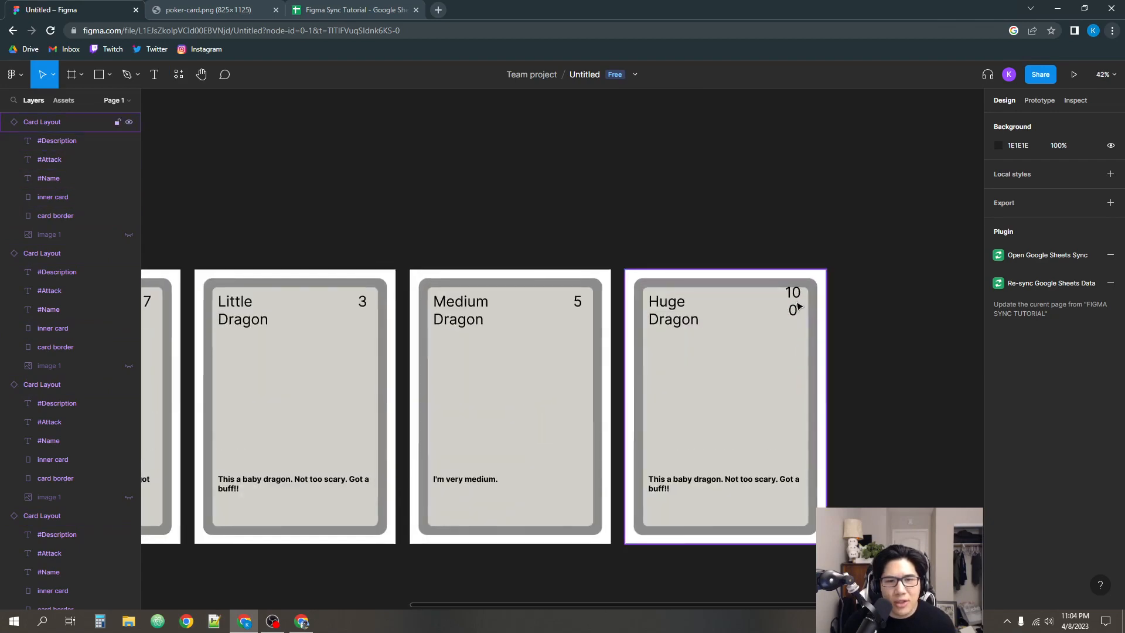
scroll(609, 331, down, 4)
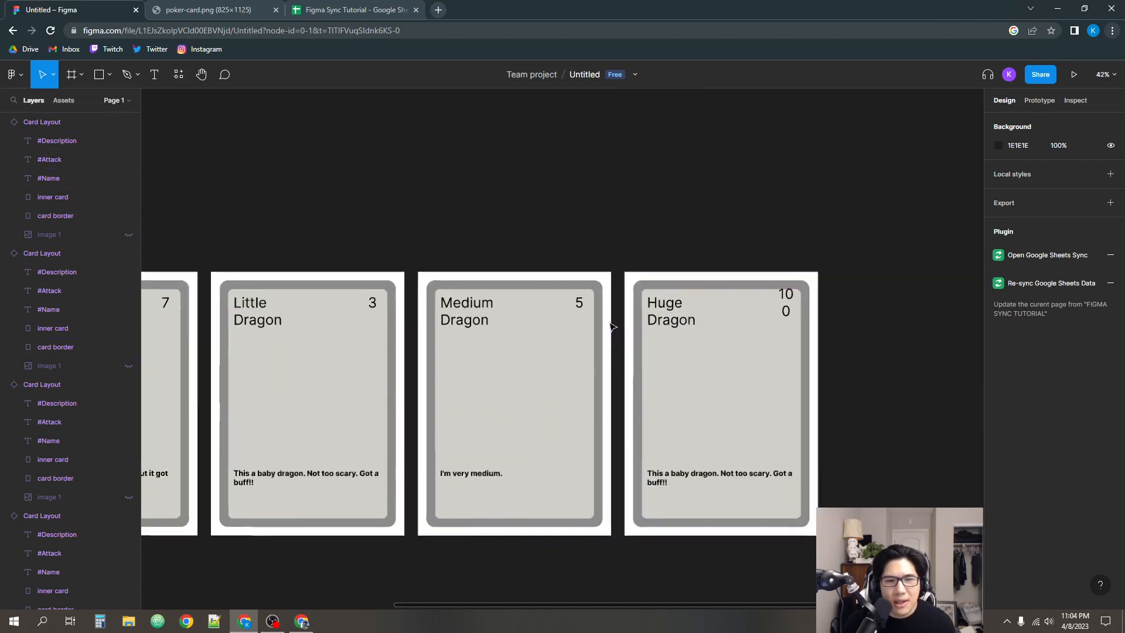
drag(414, 271, 527, 256)
scroll(873, 298, up, 3)
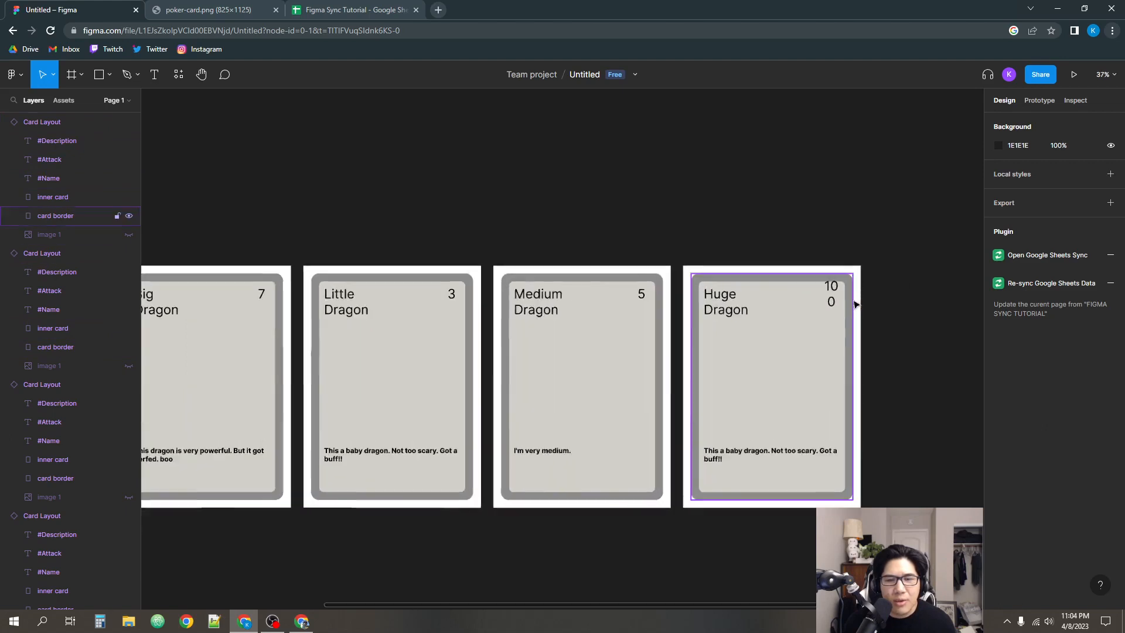
double_click(833, 301)
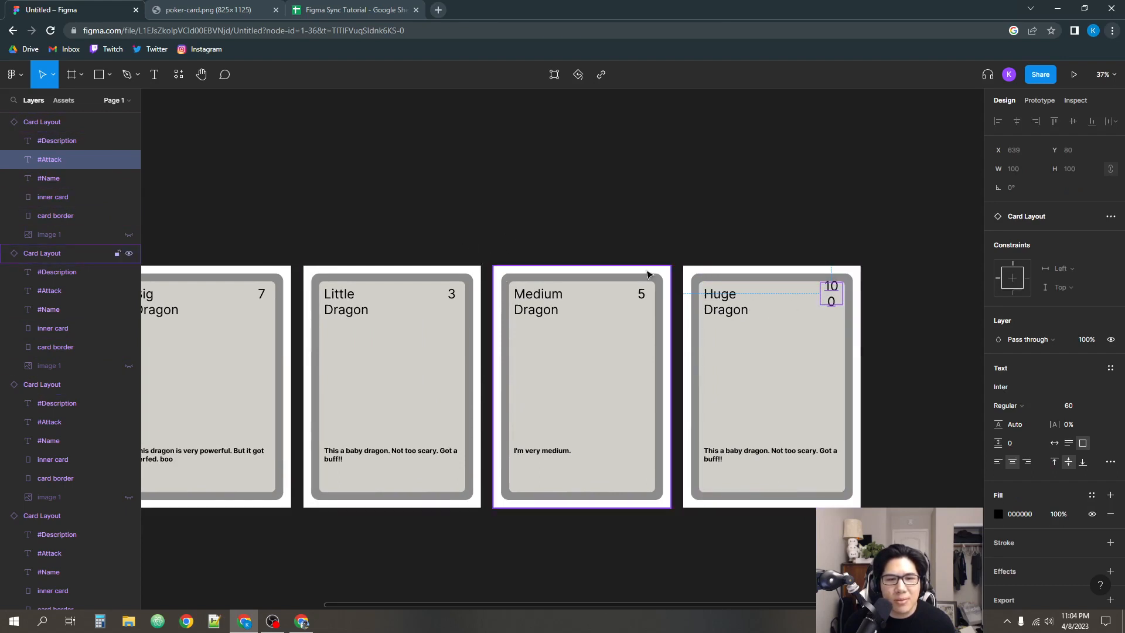
- Select the Attack text in the main Card Layout component
scroll(590, 247, down, 3)
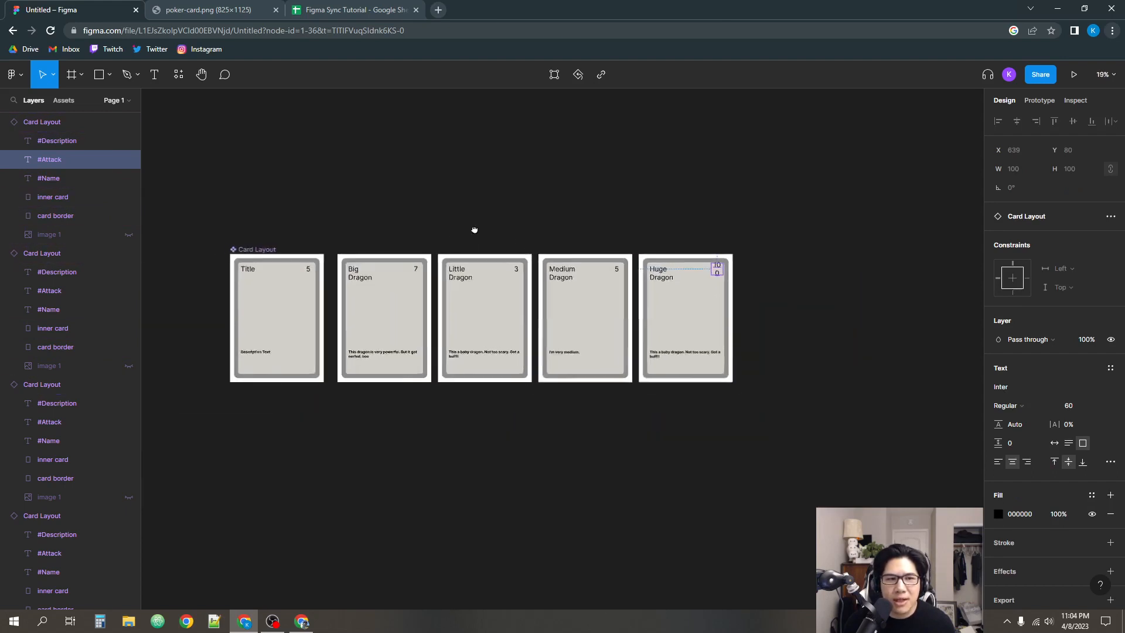
drag(316, 262, 472, 258)
scroll(471, 257, up, 3)
double_click(460, 277)
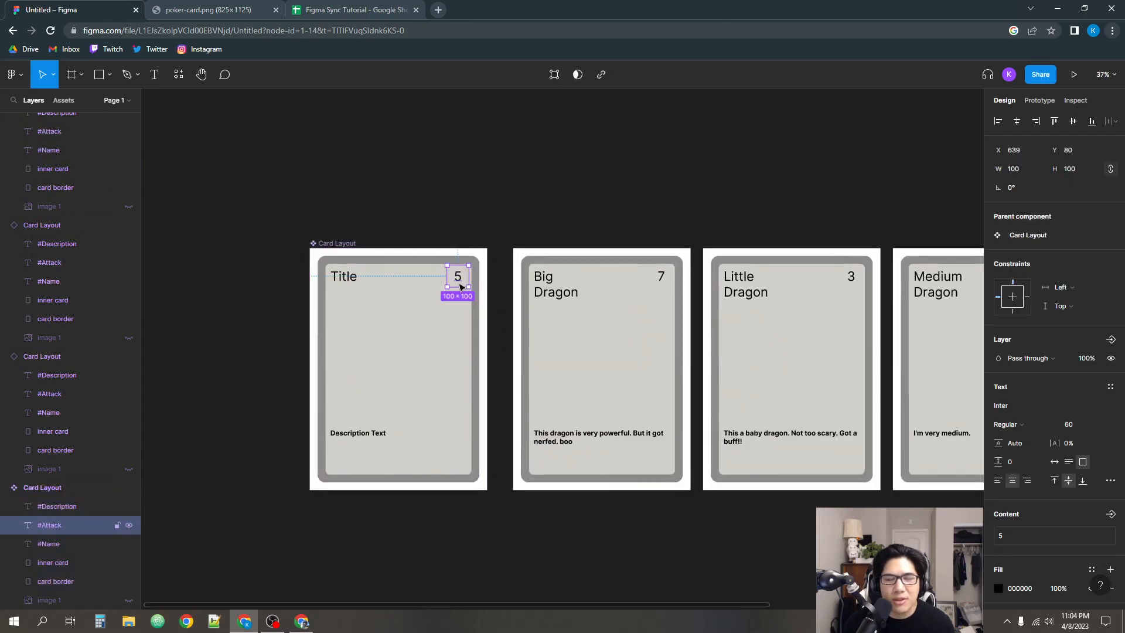
double_click(460, 279)
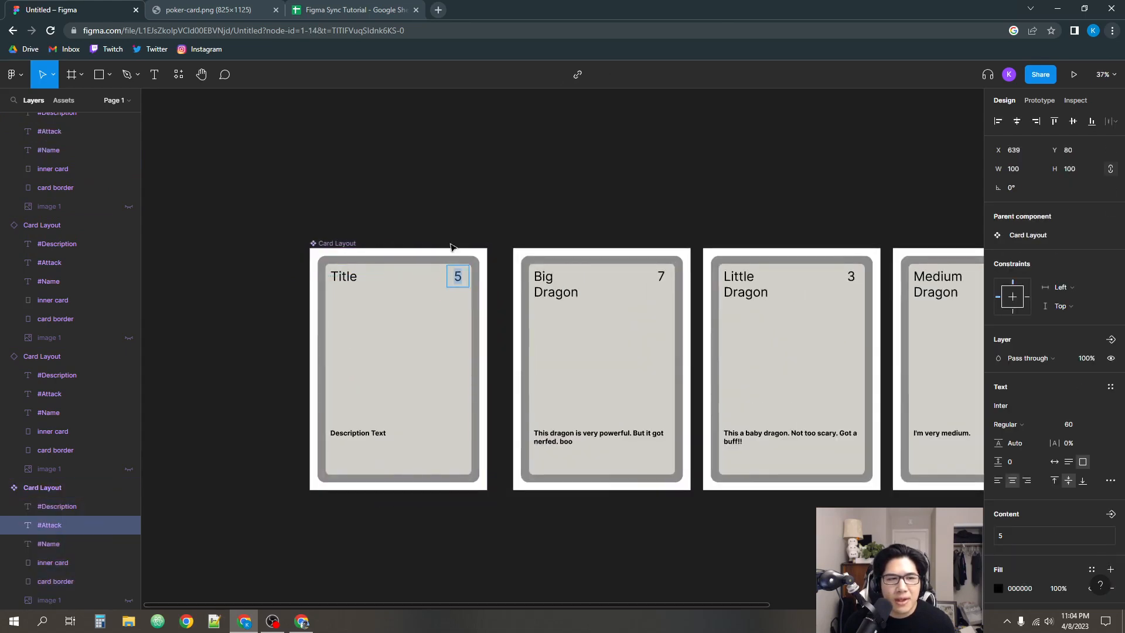
key(Escape)
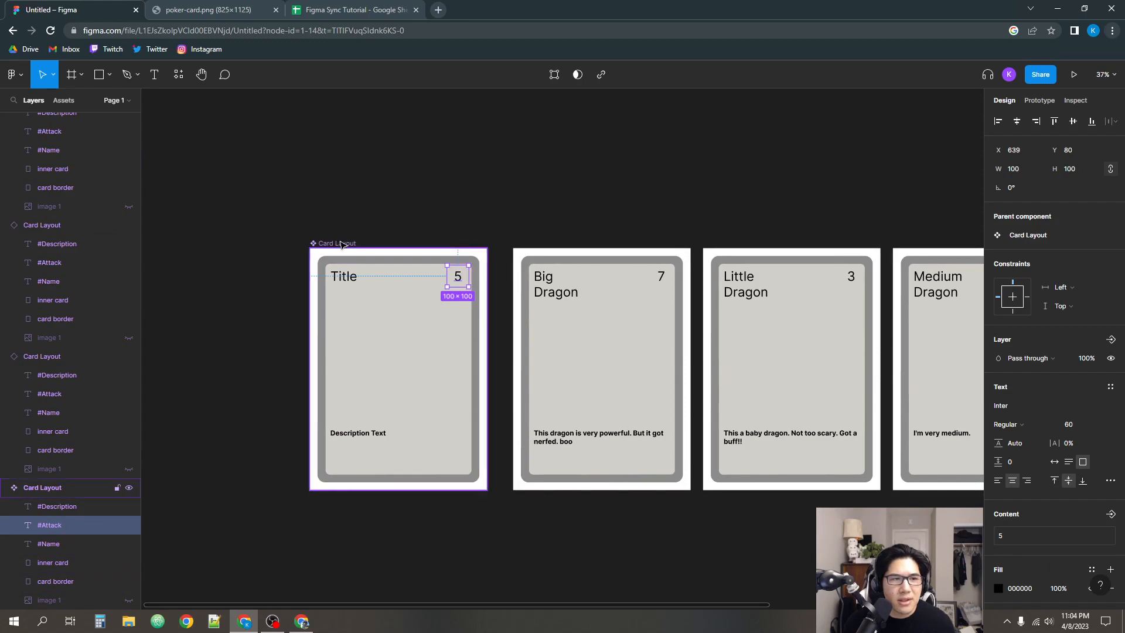
- Try widening the main component's Attack text box to 135, check the Huge Dragon card, and undo the resize
scroll(422, 276, up, 3)
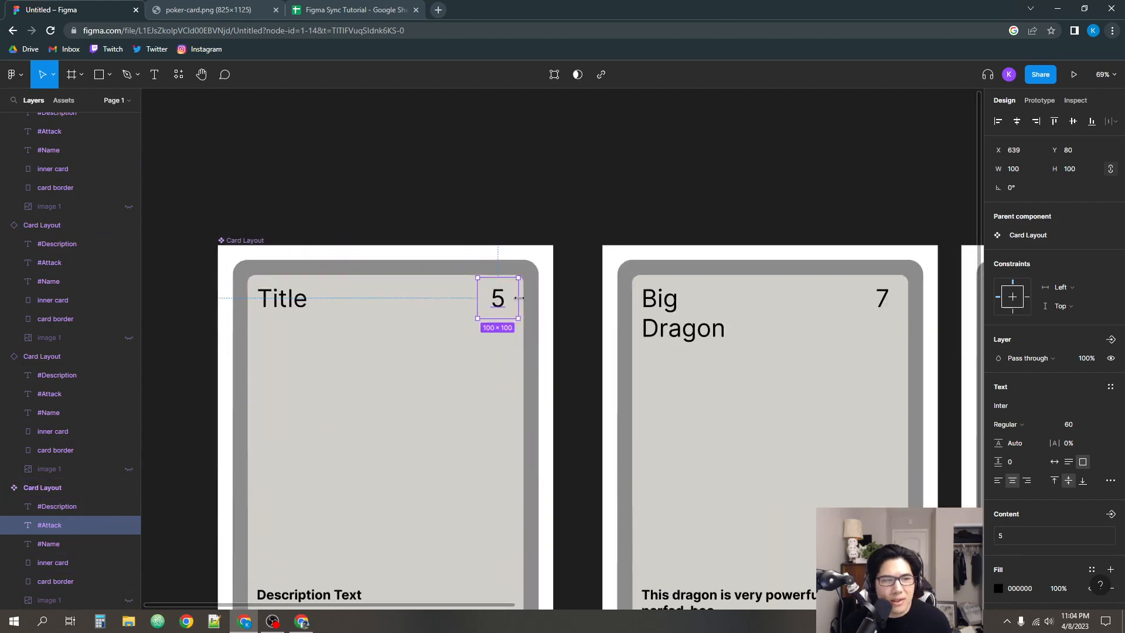
drag(520, 297, 466, 297)
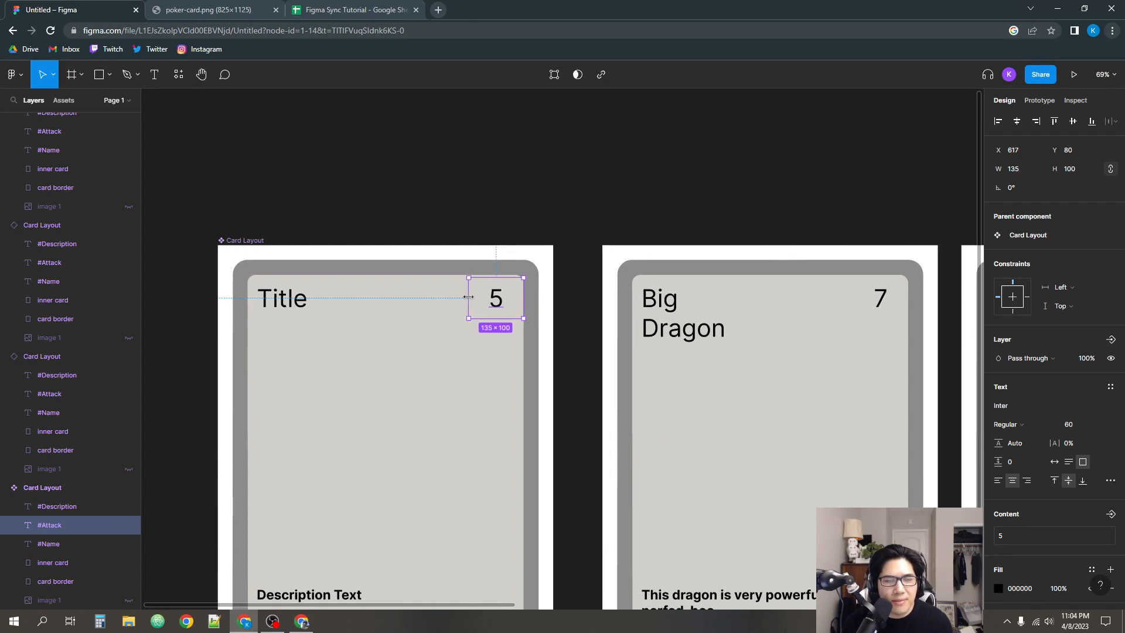
scroll(477, 298, down, 4)
scroll(585, 277, down, 1)
drag(701, 239, 527, 213)
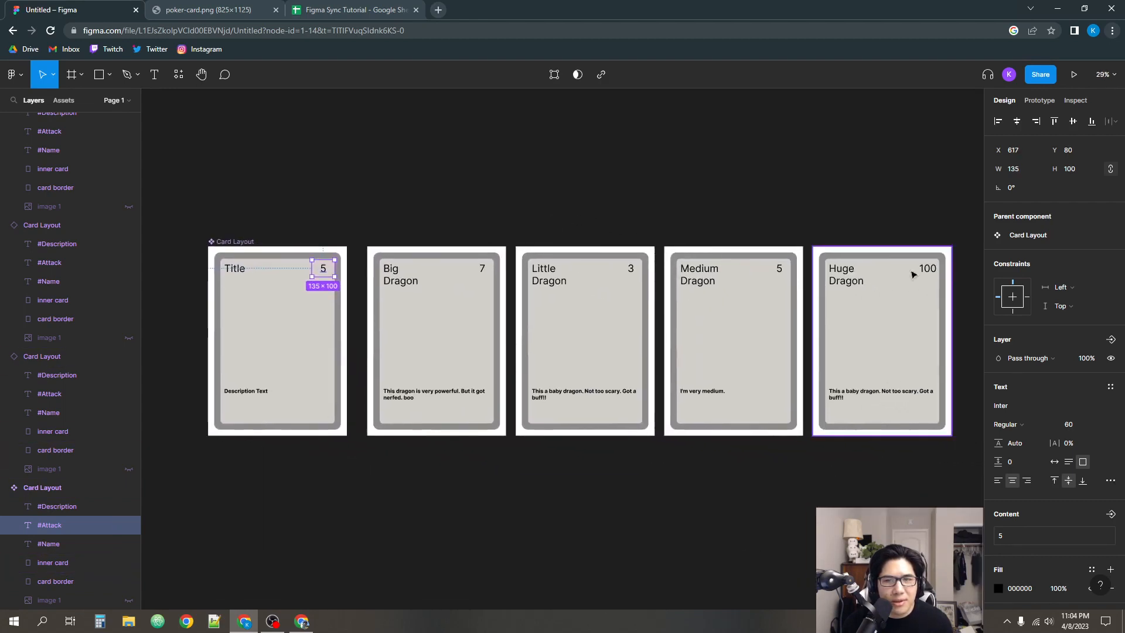
key(ctrl+z)
key(ctrl+z)
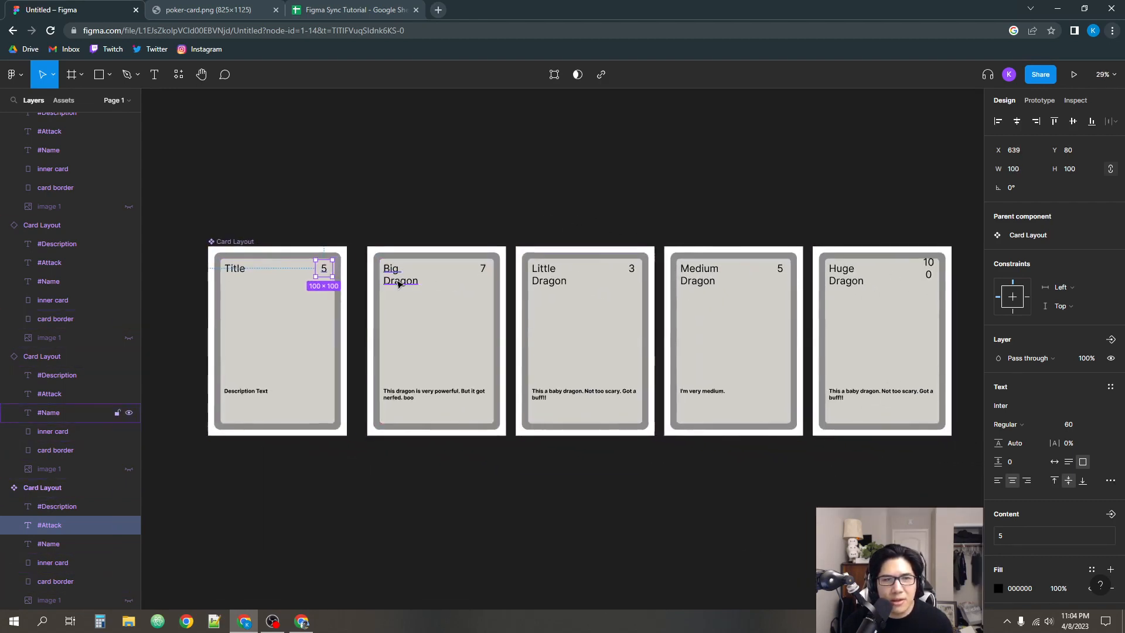
- Replace the placeholder Attack value in the main Card Layout component with 100
double_click(326, 270)
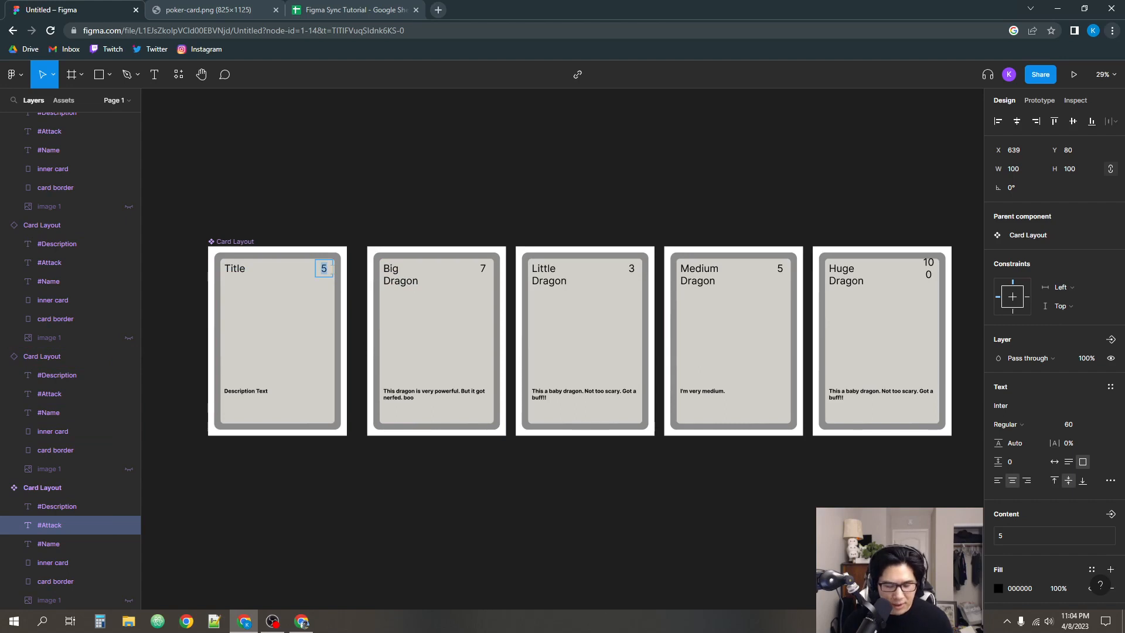
text(100)
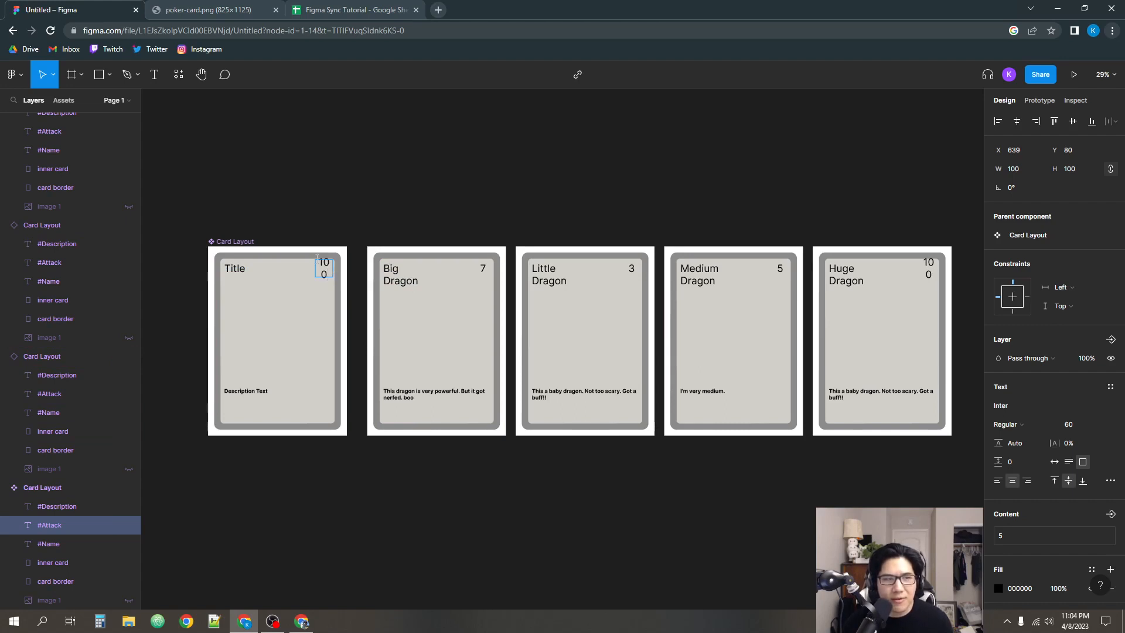
key(Escape)
- Resize the main component's Attack text box to a width of 103, keeping its height at 100
scroll(337, 280, up, 5)
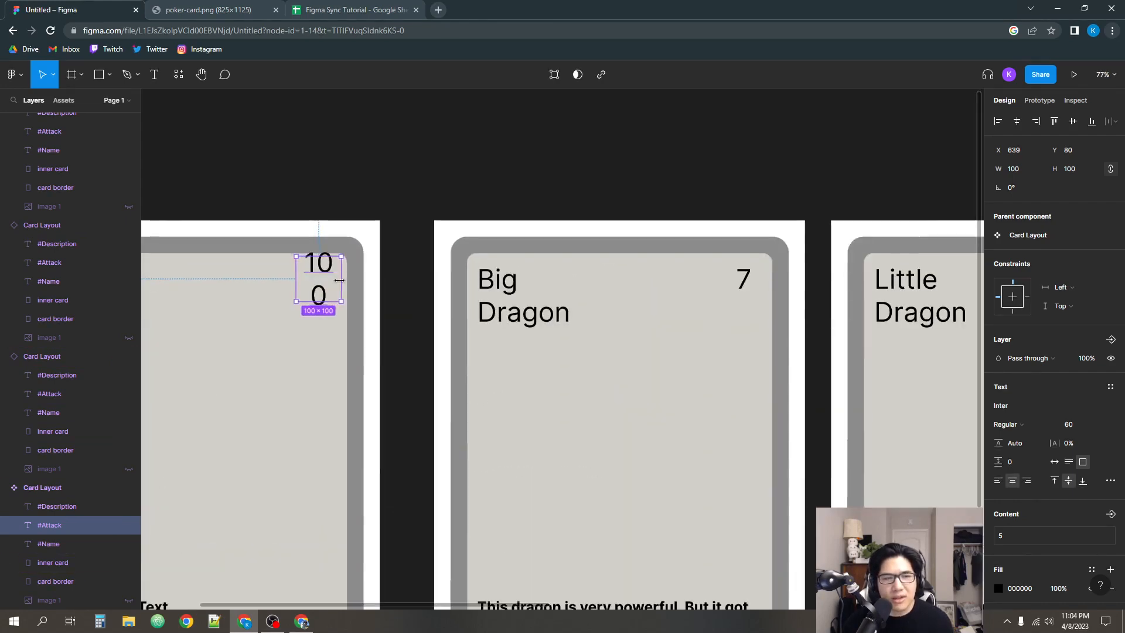
drag(340, 281, 344, 280)
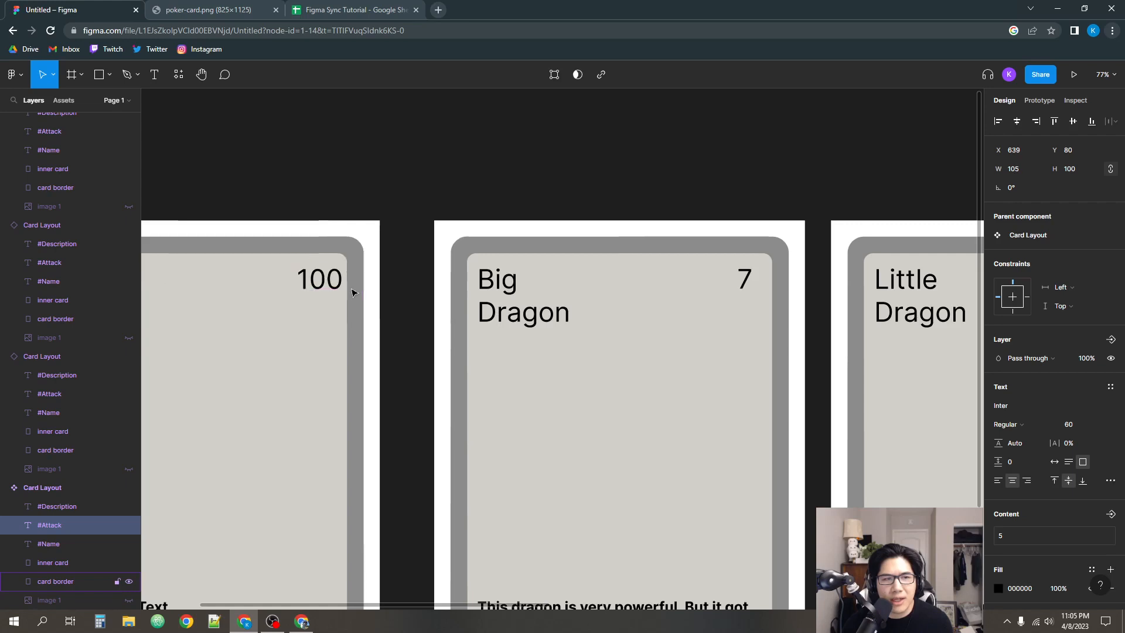
drag(344, 289, 344, 289)
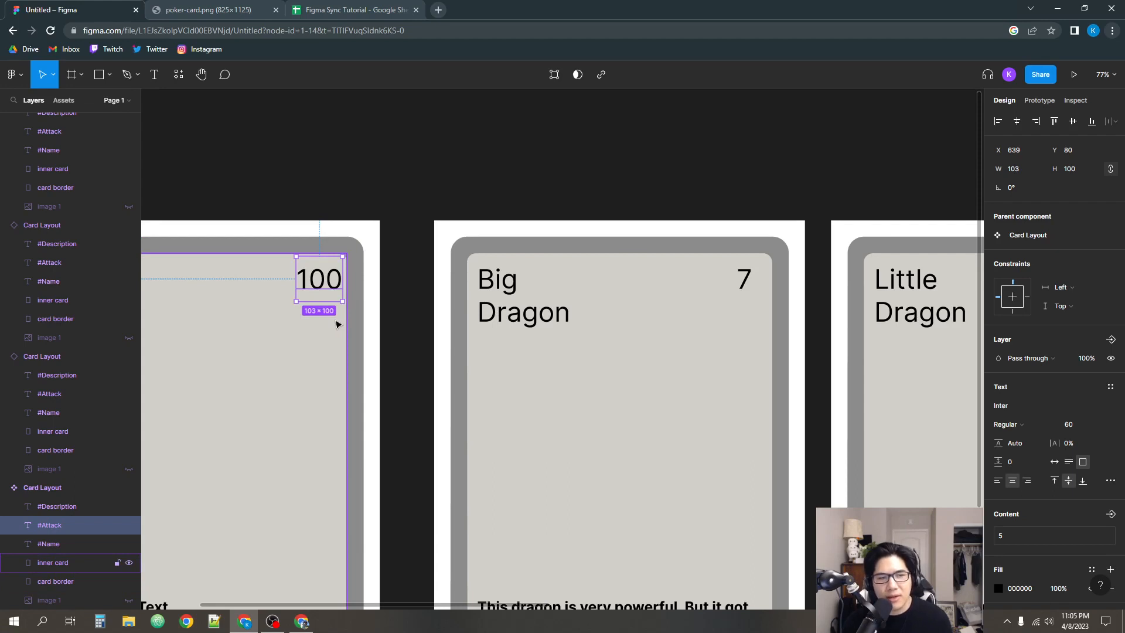
key(ctrl+Right)
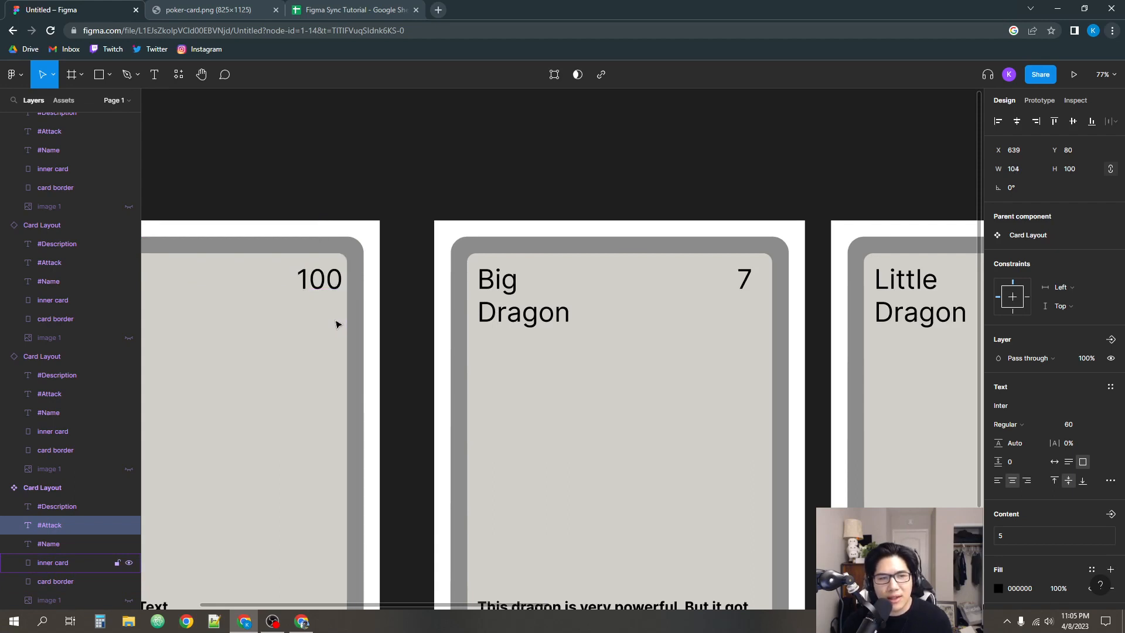
key(ctrl+Right)
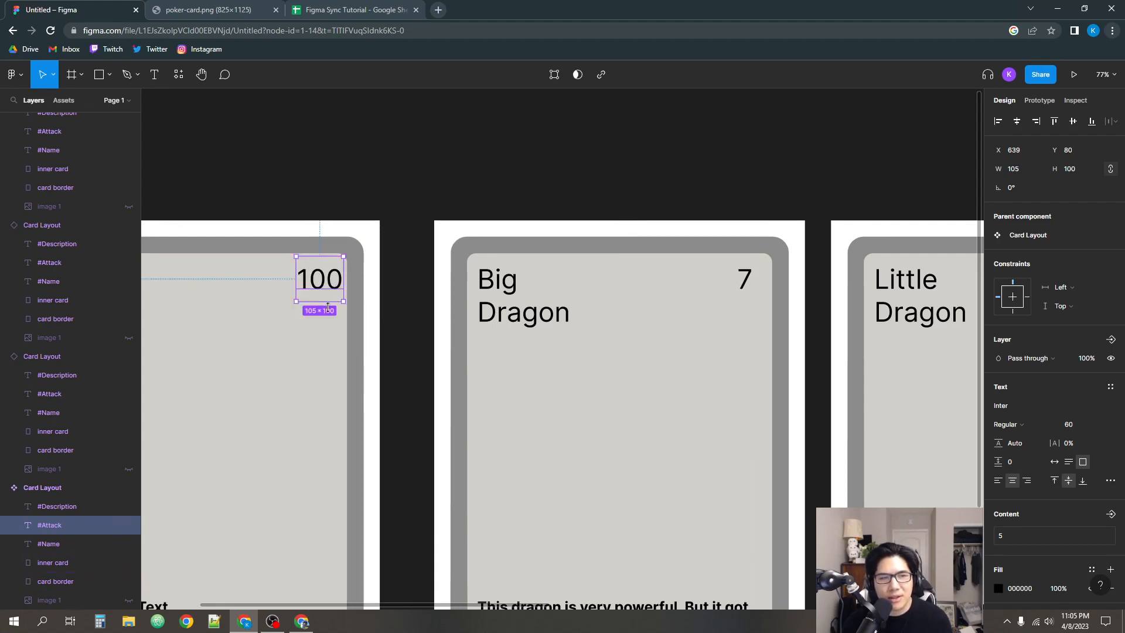
key(ctrl+Left)
key(ctrl+Left)
key(ctrl+Left)
key(ctrl+Left)
key(ctrl+Left)
key(ctrl+Left)
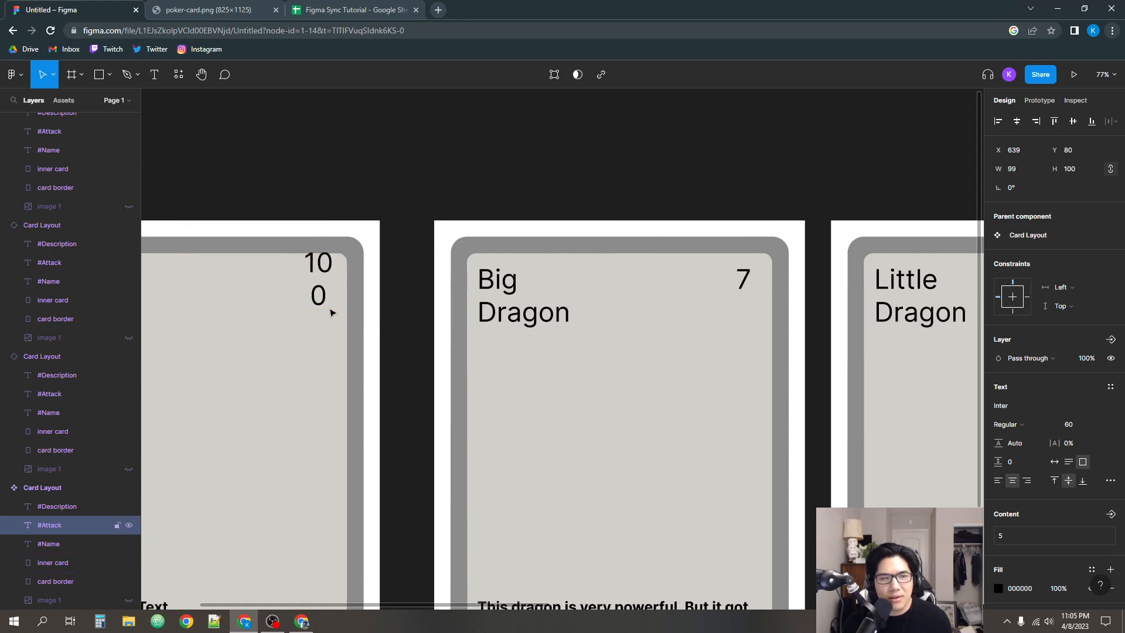
key(ctrl+Right)
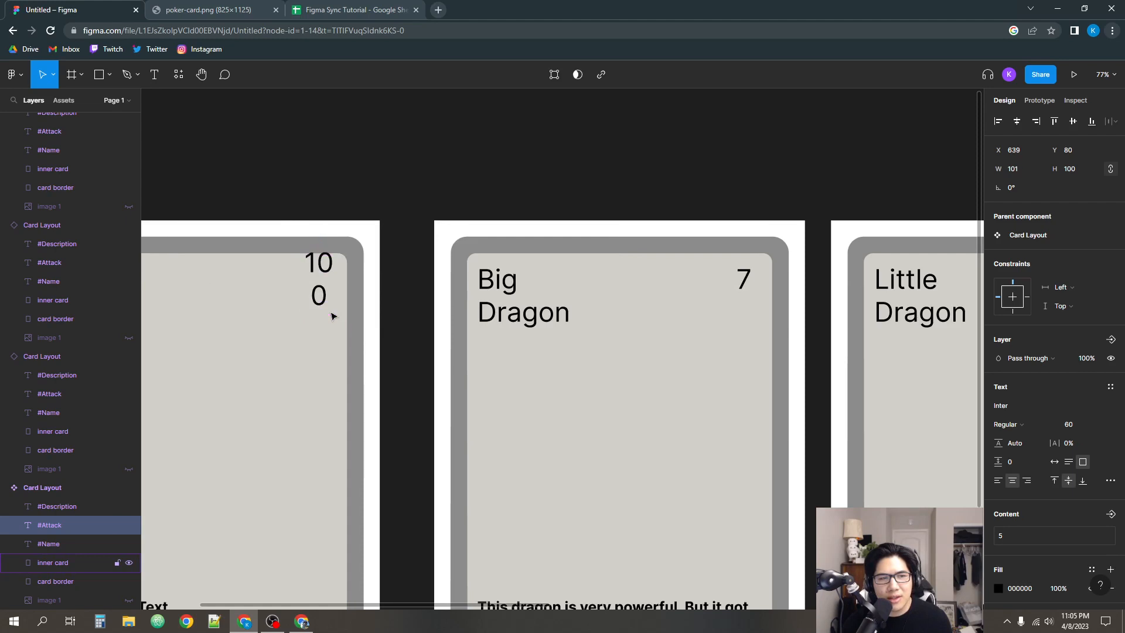
key(ctrl+Right)
key(ctrl+Right)
key(ctrl+Right)
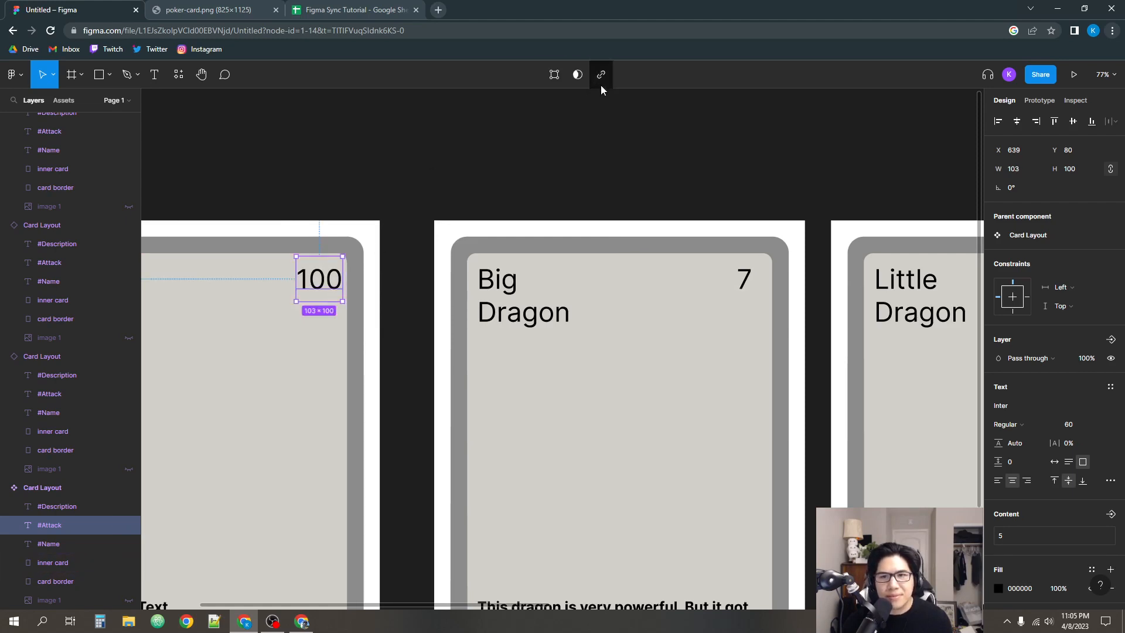
- Try narrower width values for the Attack text box, return it to 103 and deselect it
click(1025, 170)
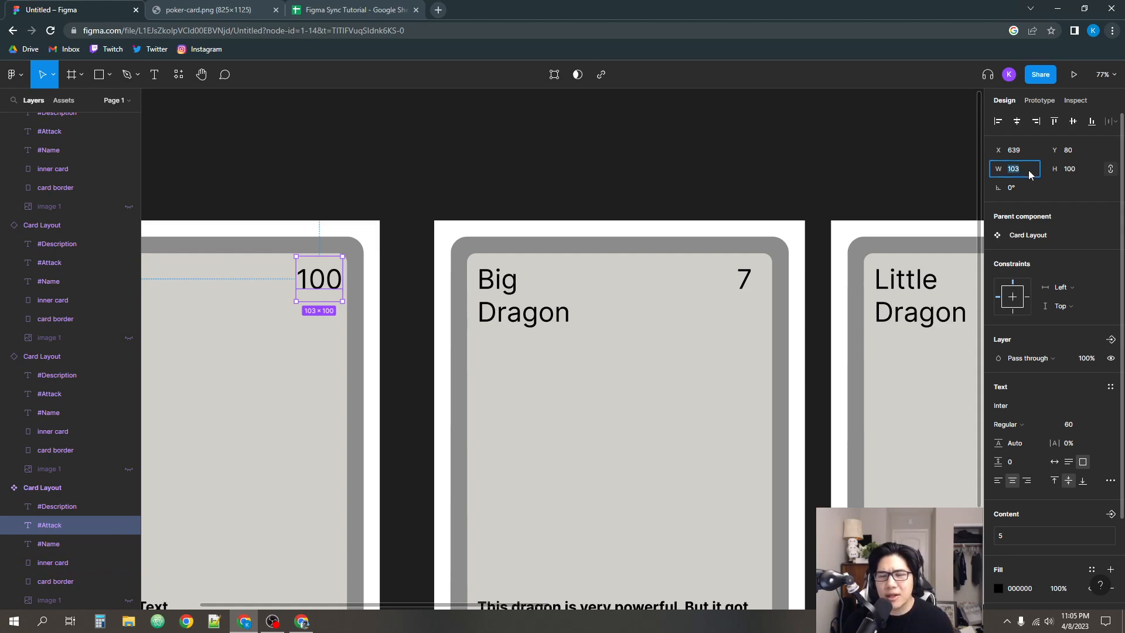
key(Down)
key(Down)
key(Down)
key(Down)
key(Up)
key(Up)
key(Up)
key(Up)
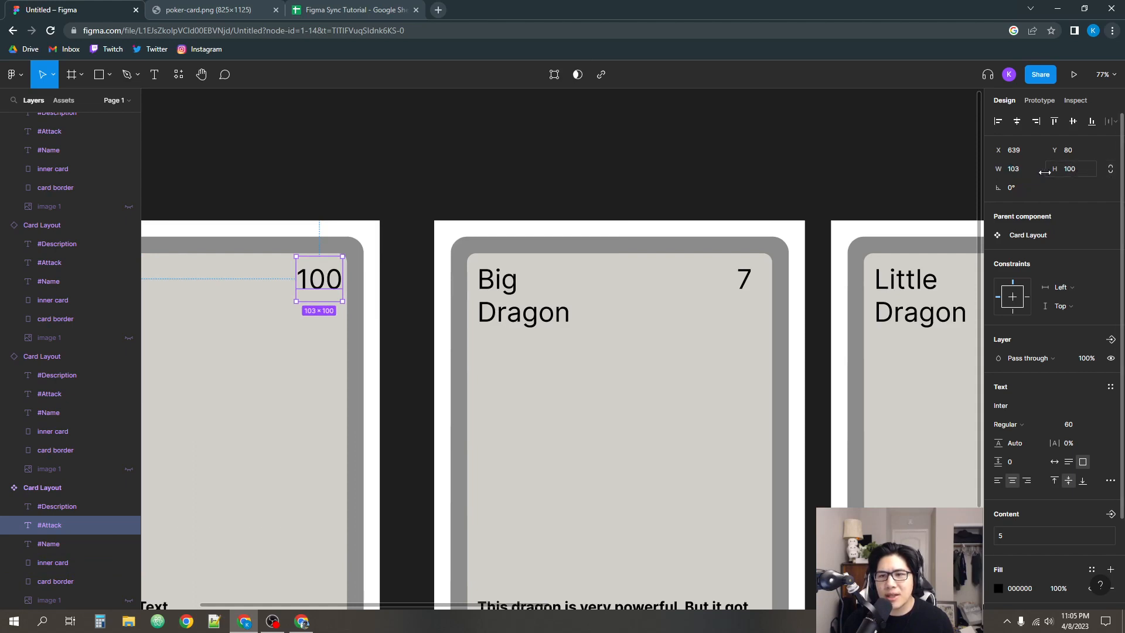
key(Down)
key(Down)
key(Down)
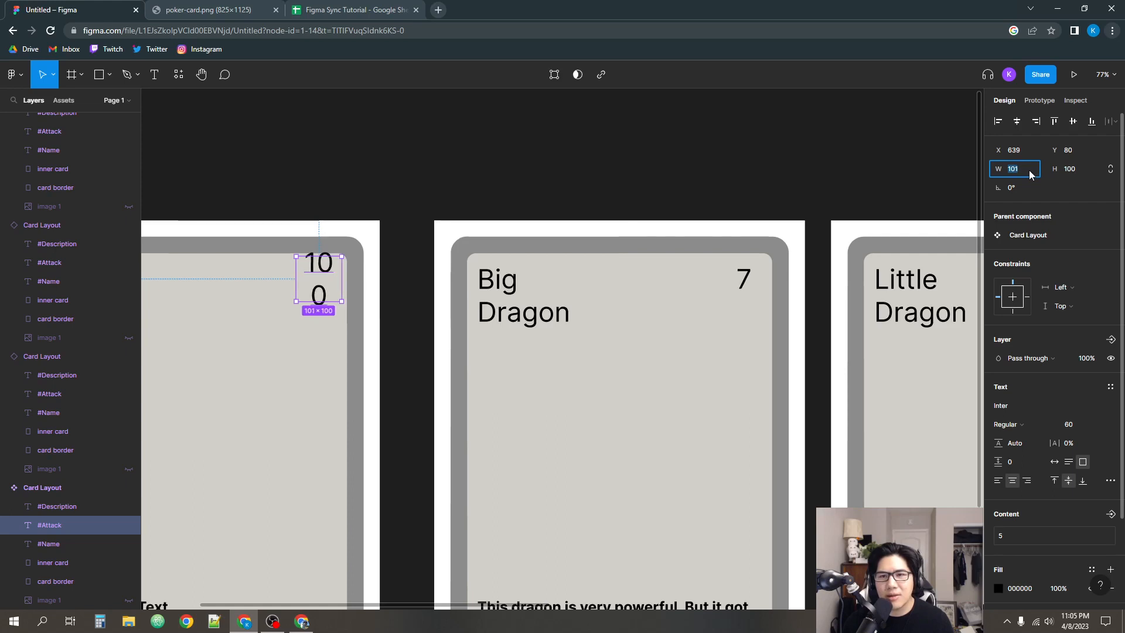
key(Up)
key(Up)
key(Up)
click(883, 166)
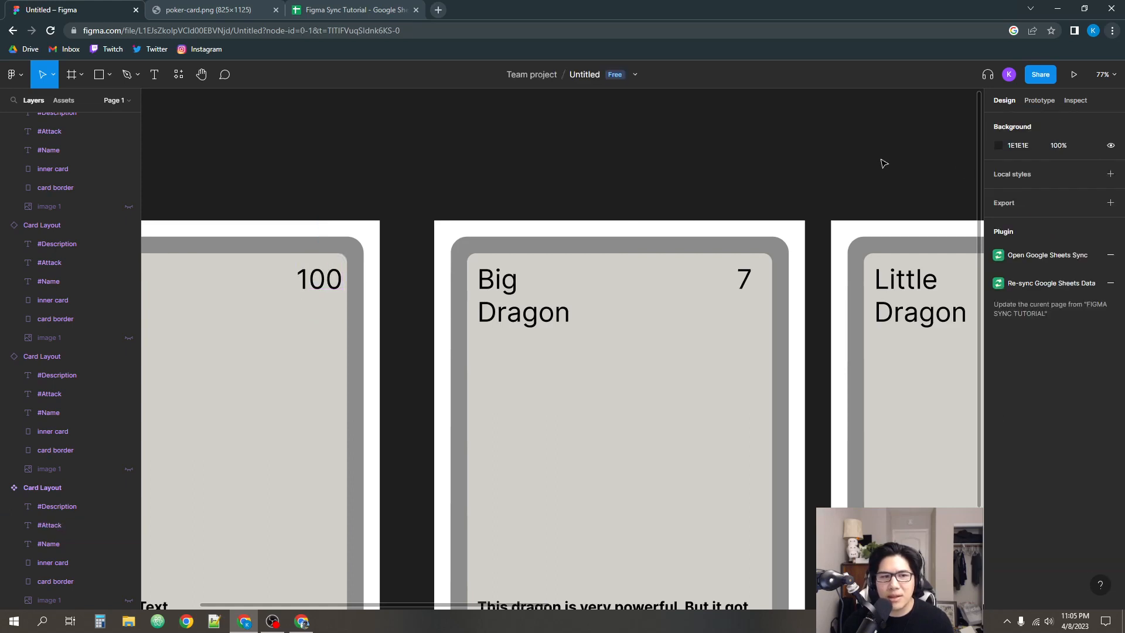
- Nudge the Attack text in the main Card Layout component left to X 636
scroll(878, 164, down, 5)
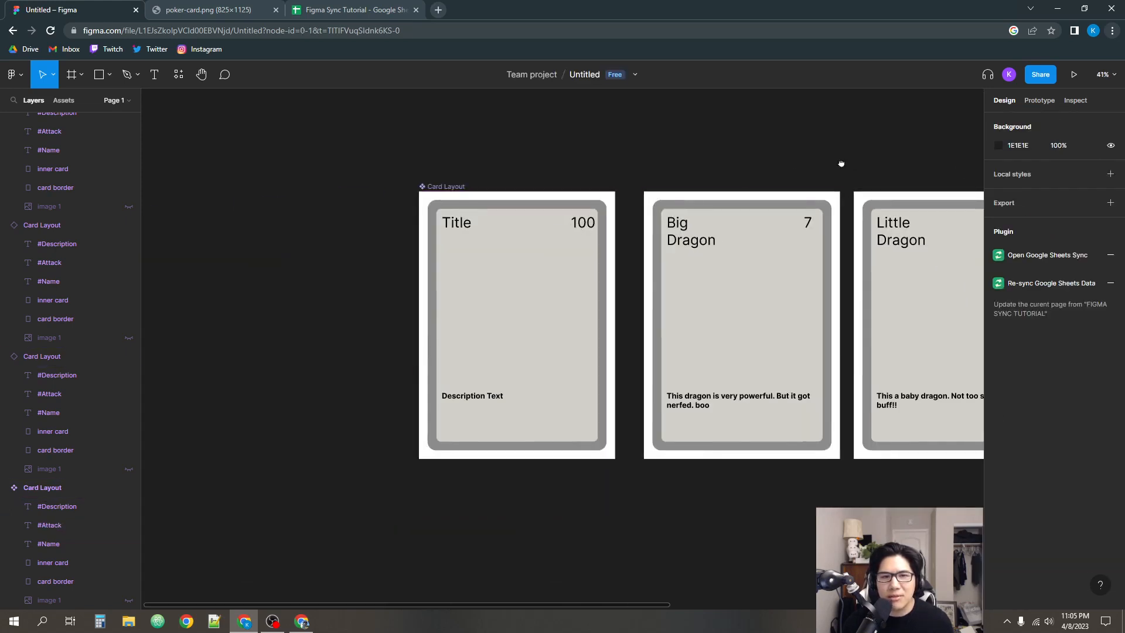
scroll(841, 165, right, 8)
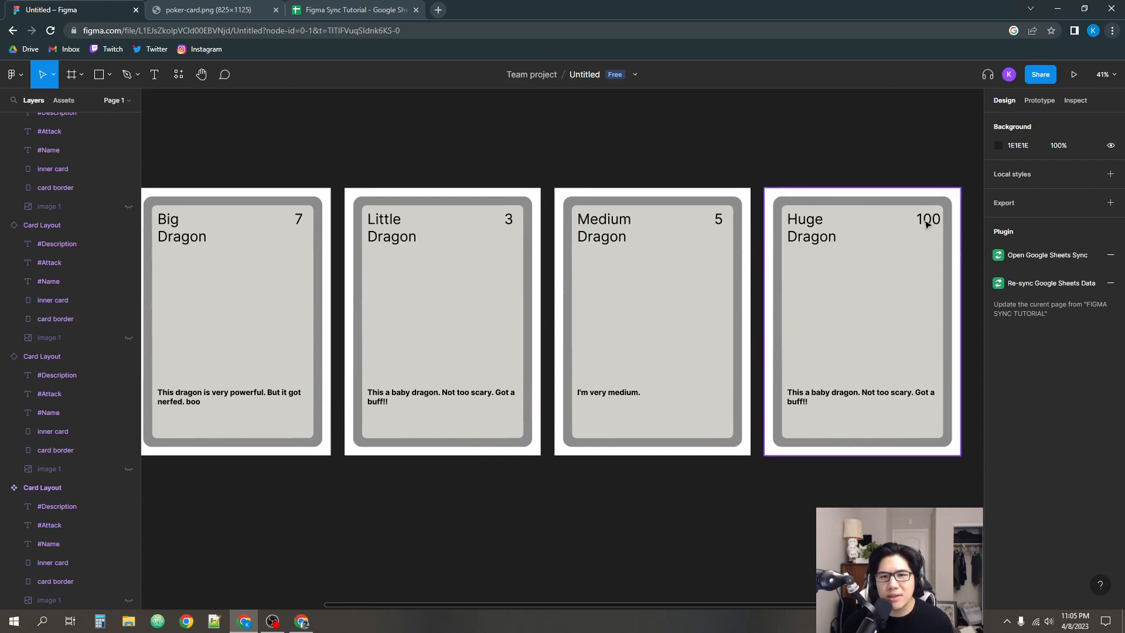
scroll(590, 176, left, 3)
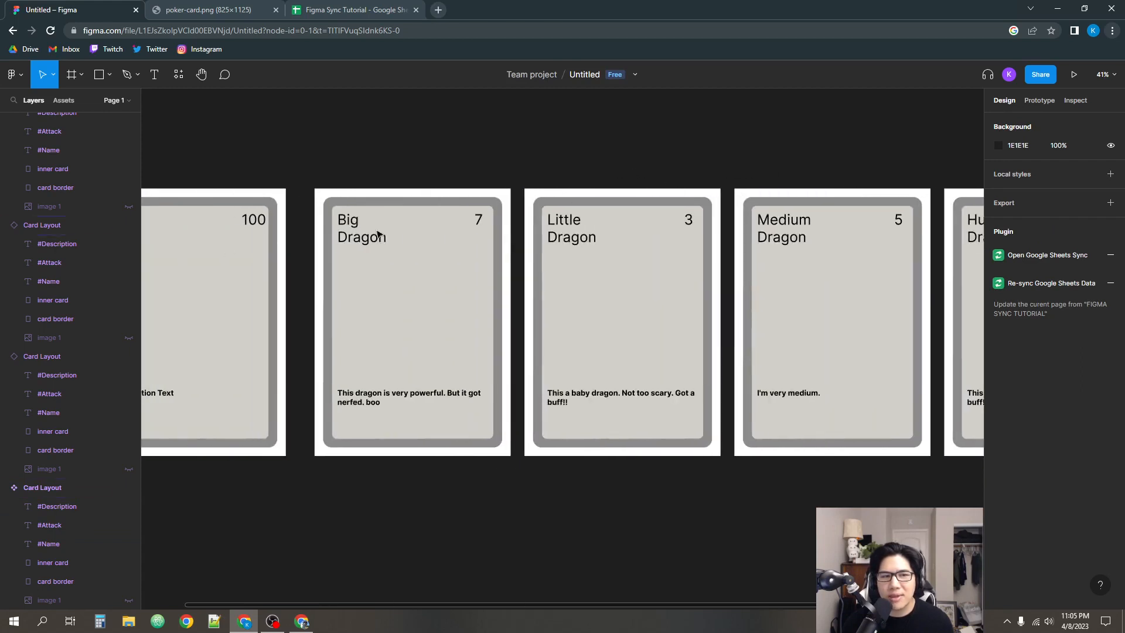
double_click(254, 218)
scroll(346, 176, left, 4)
key(Left)
key(Left)
key(Left)
key(Left)
key(Left)
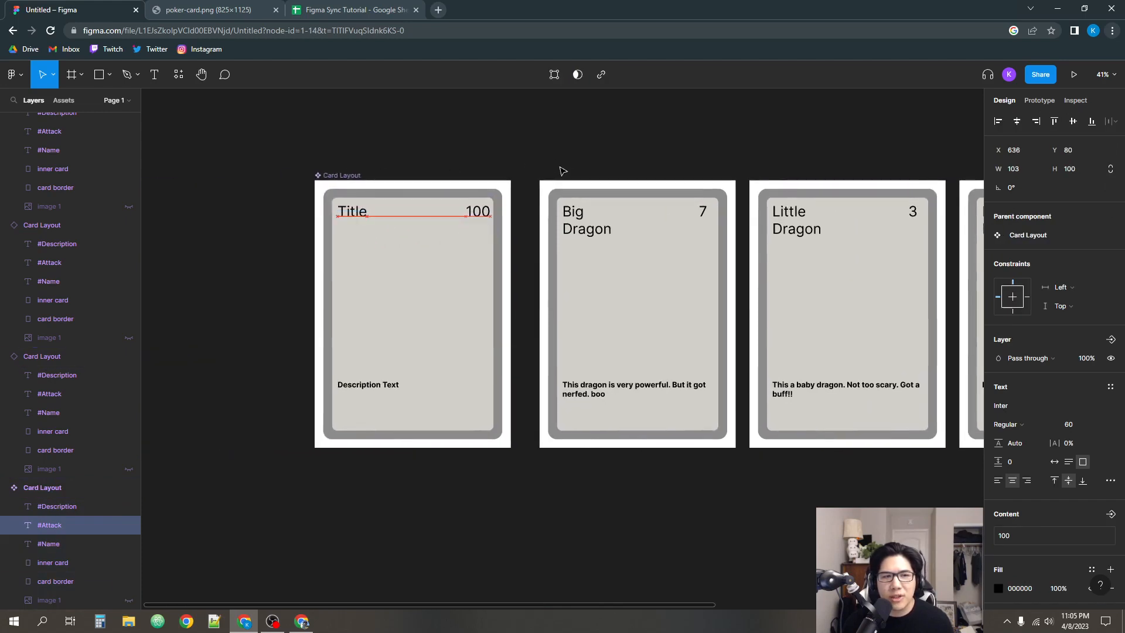
click(711, 167)
scroll(702, 173, right, 6)
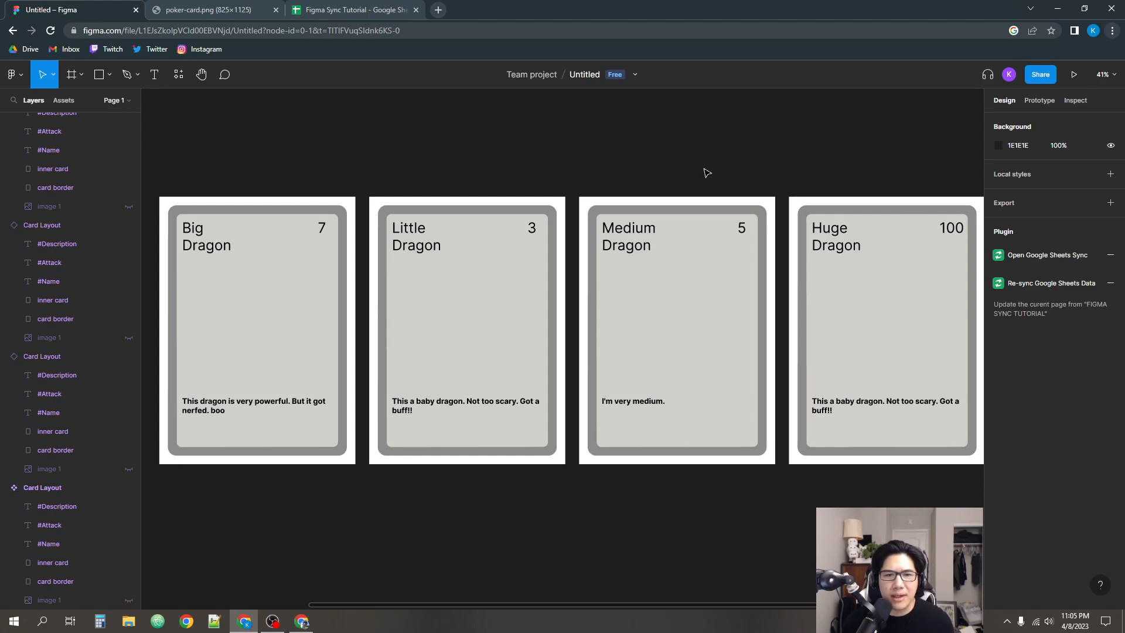
drag(707, 173, 810, 163)
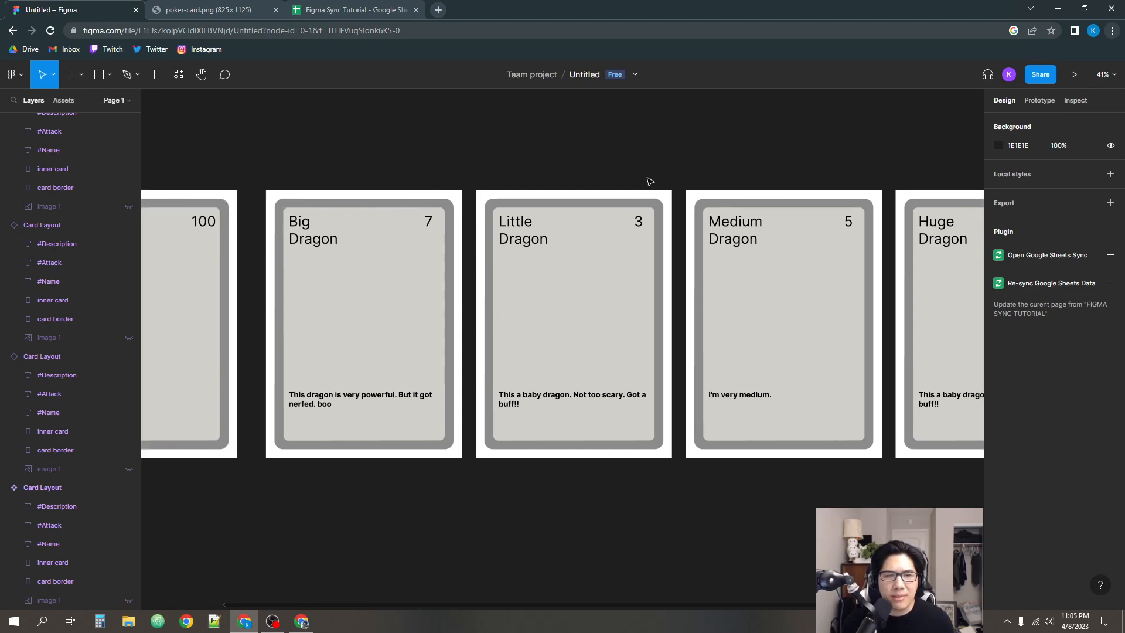
scroll(650, 181, down, 3)
scroll(645, 410, up, 2)
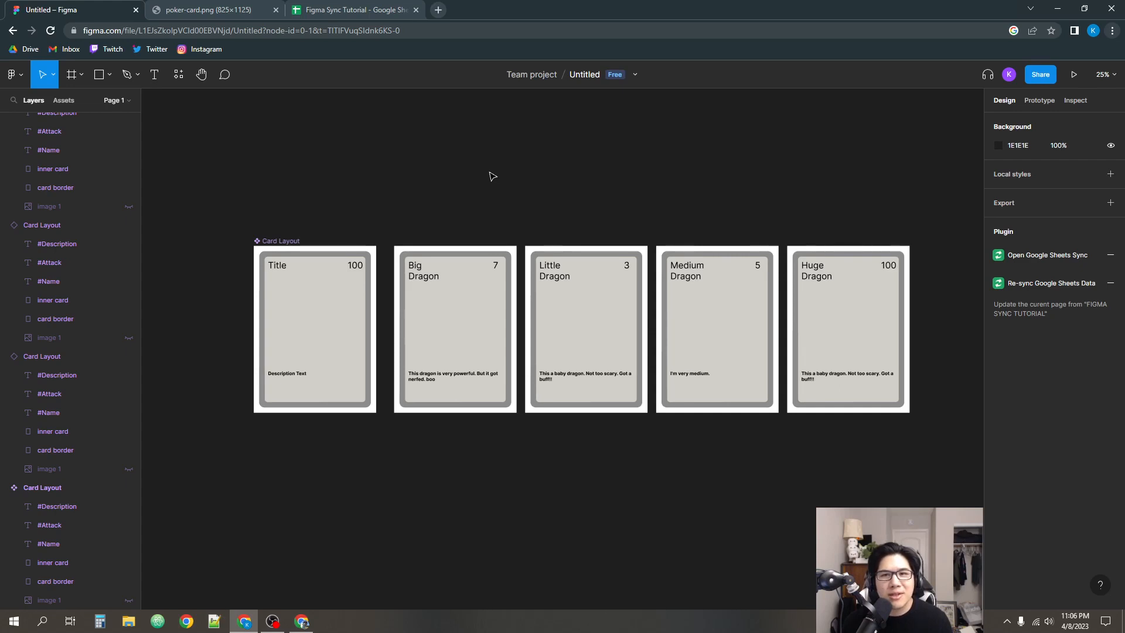
click(272, 621)
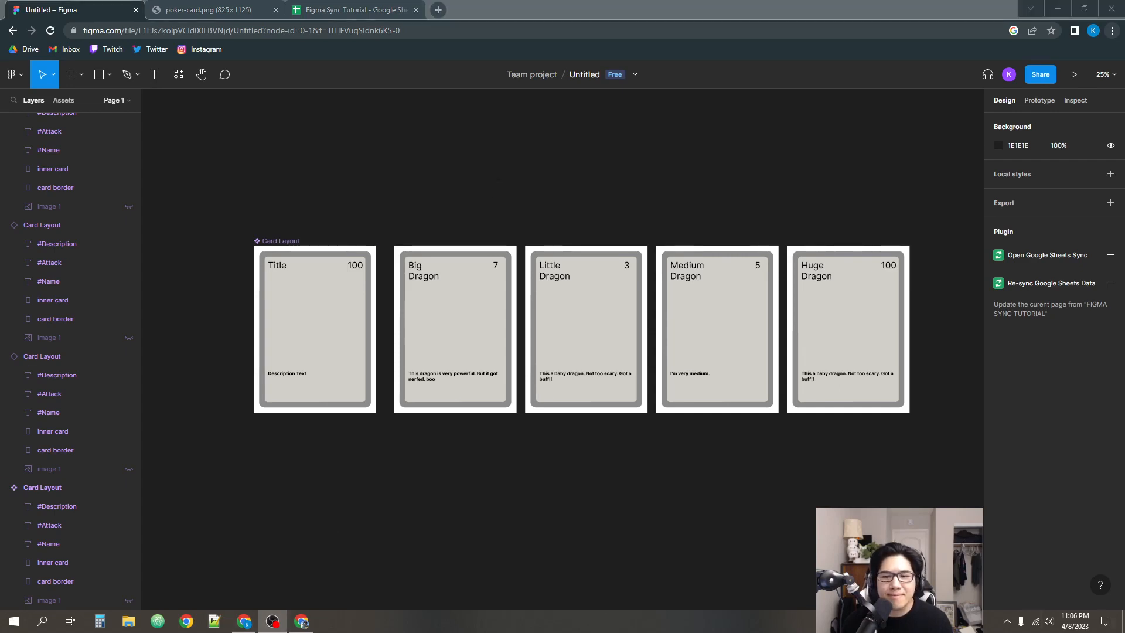